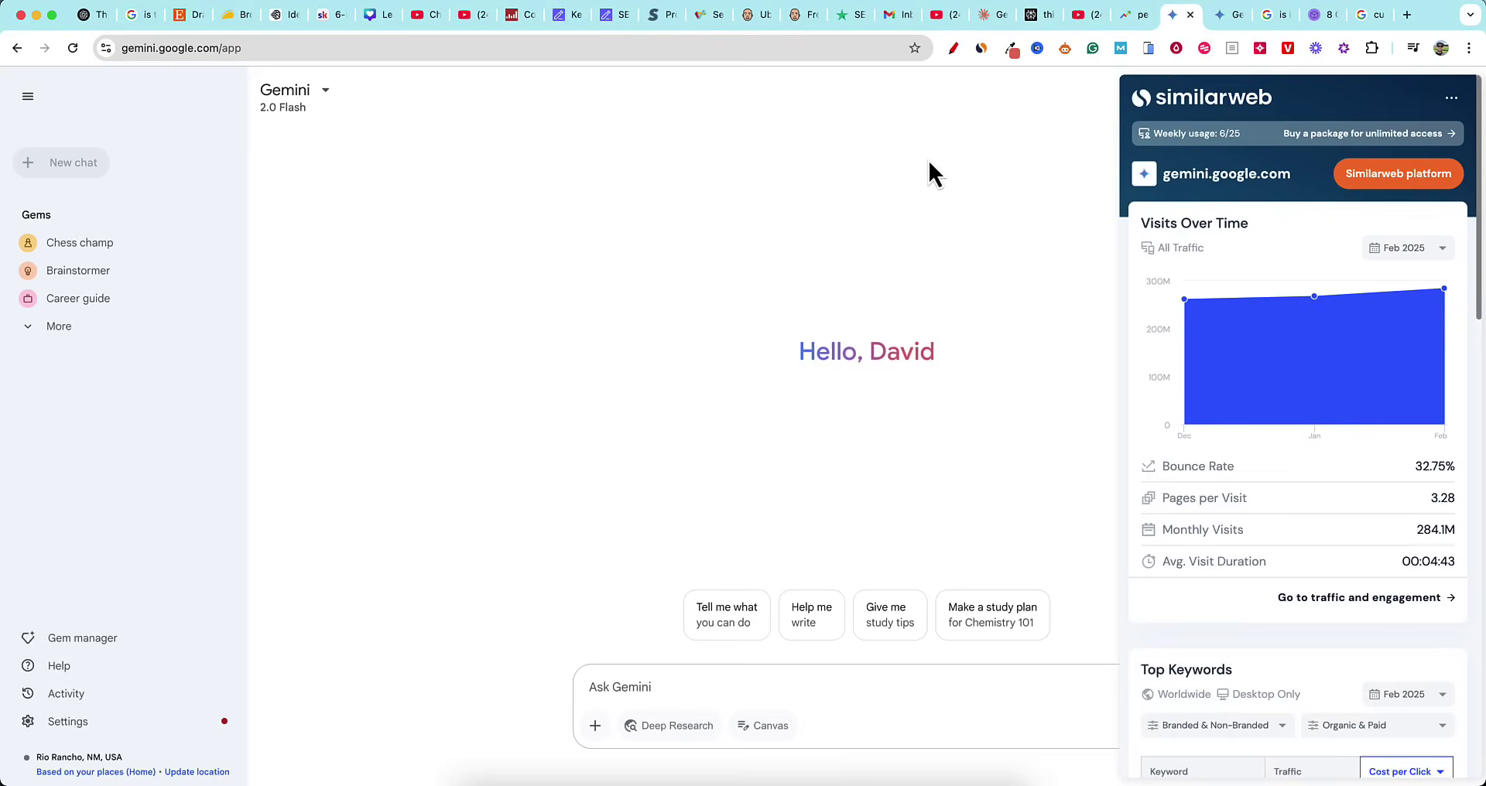
Dismiss the Similarweb overlay and switch the Gemini model to 2.5 Pro (experimental).
{"action": "left_click", "coordinate": [929, 162]}
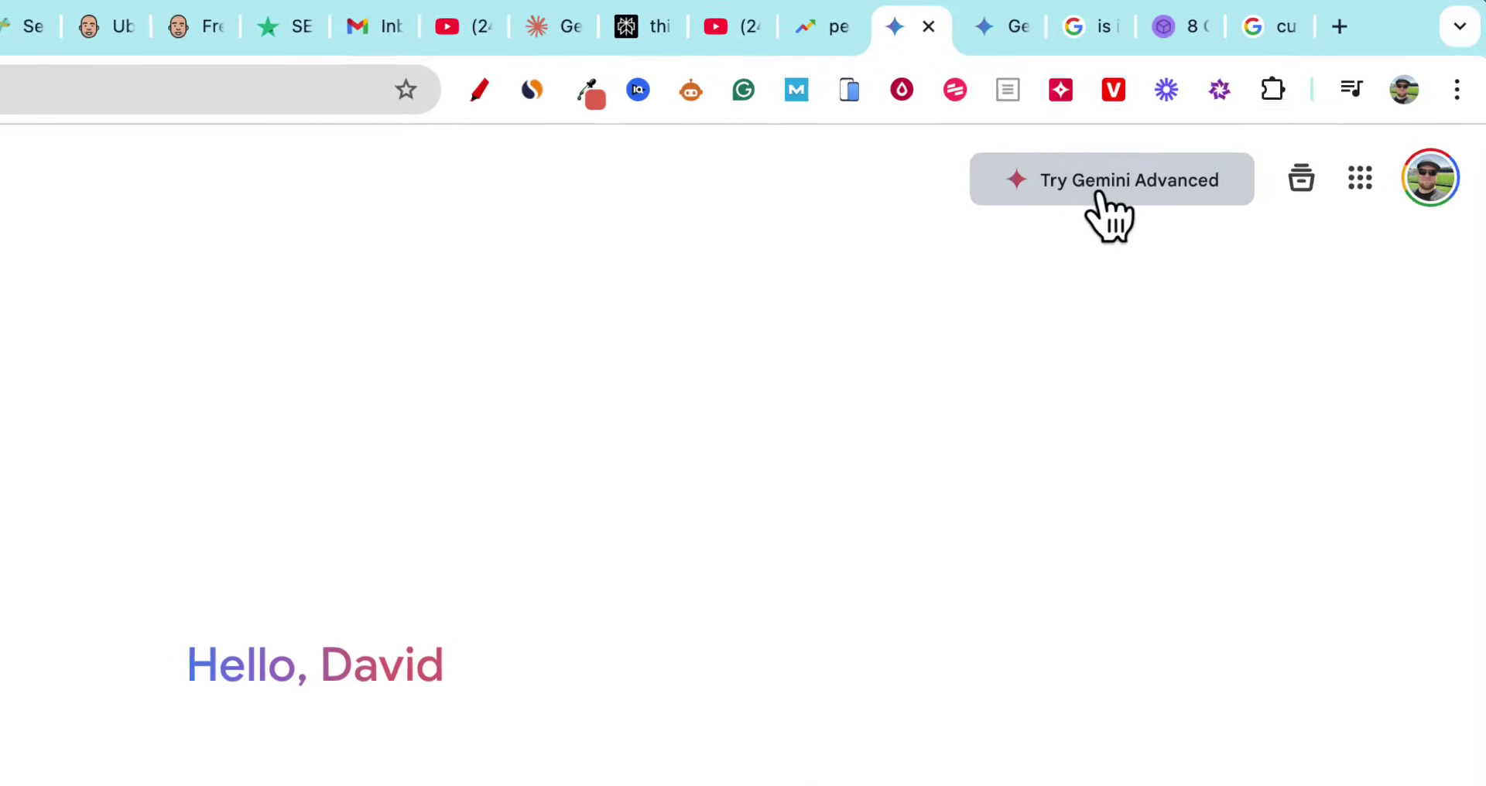
{"action": "left_click", "coordinate": [15, 178]}
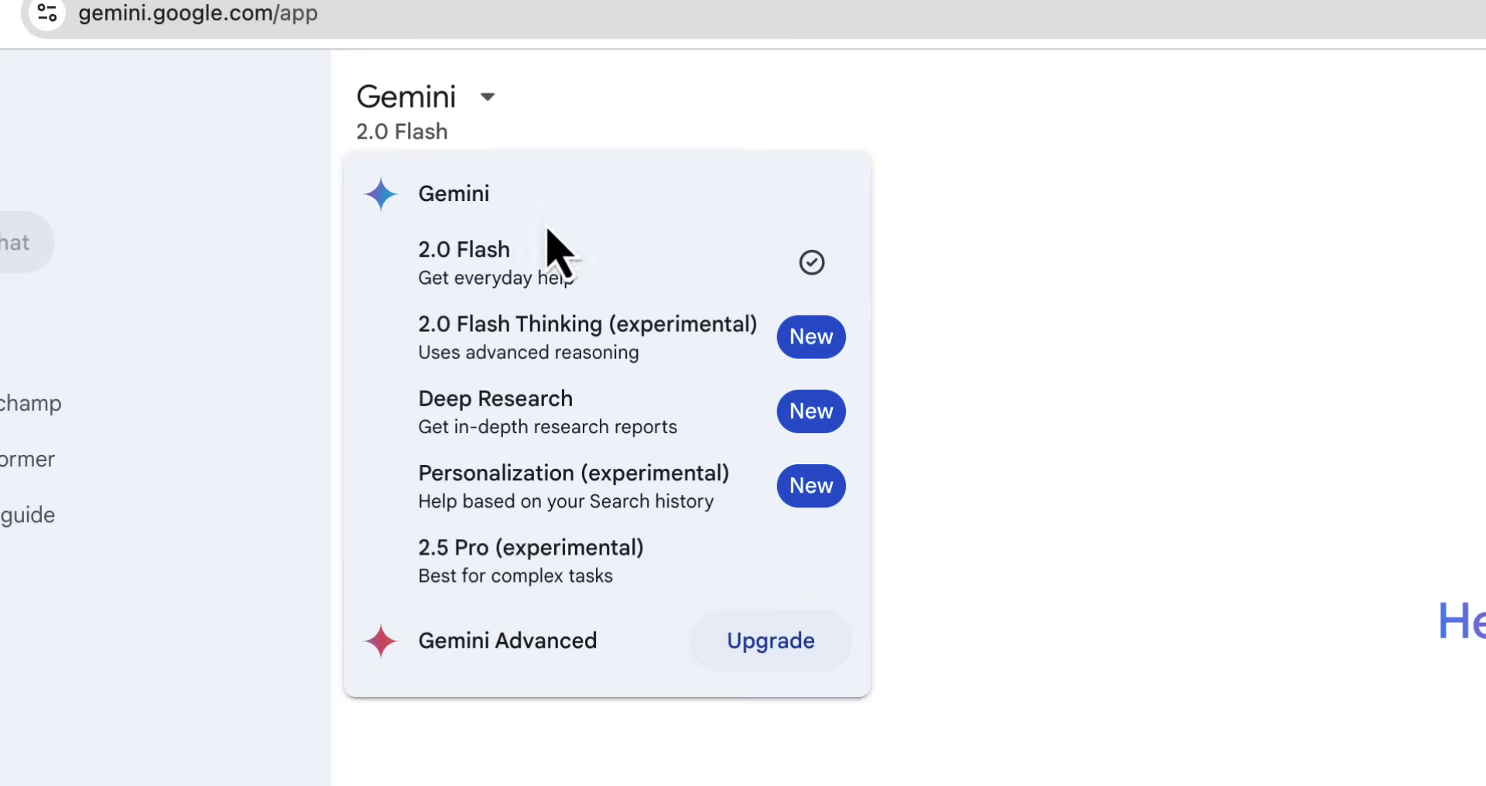
{"action": "left_click", "coordinate": [561, 563]}
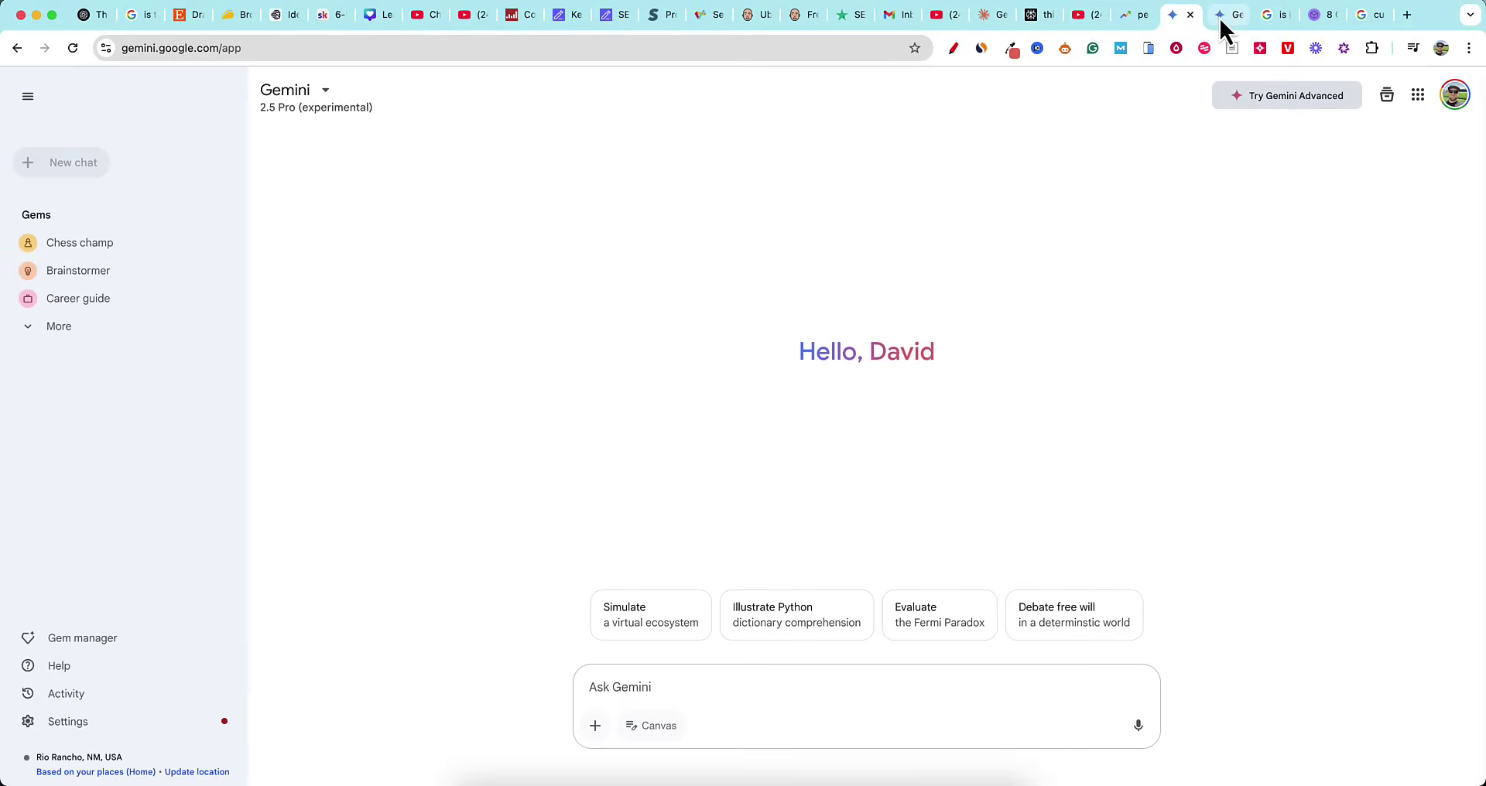
Read the Google AI Overview on whether to turn Canvas on or off in Gemini for blog posts.
{"action": "left_click", "coordinate": [1272, 15]}
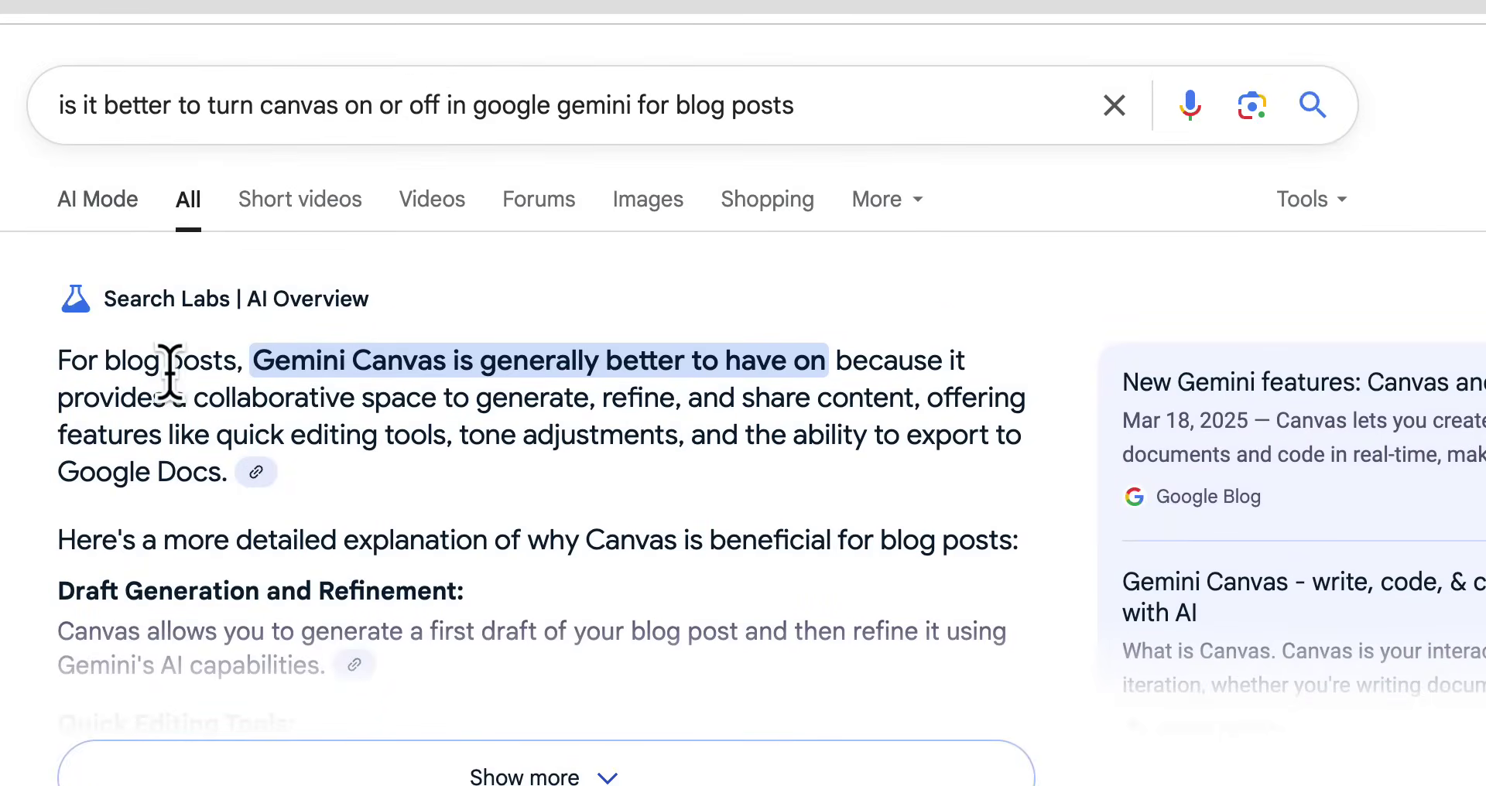
{"action": "left_click_drag", "start_coordinate": [252, 363], "coordinate": [838, 478]}
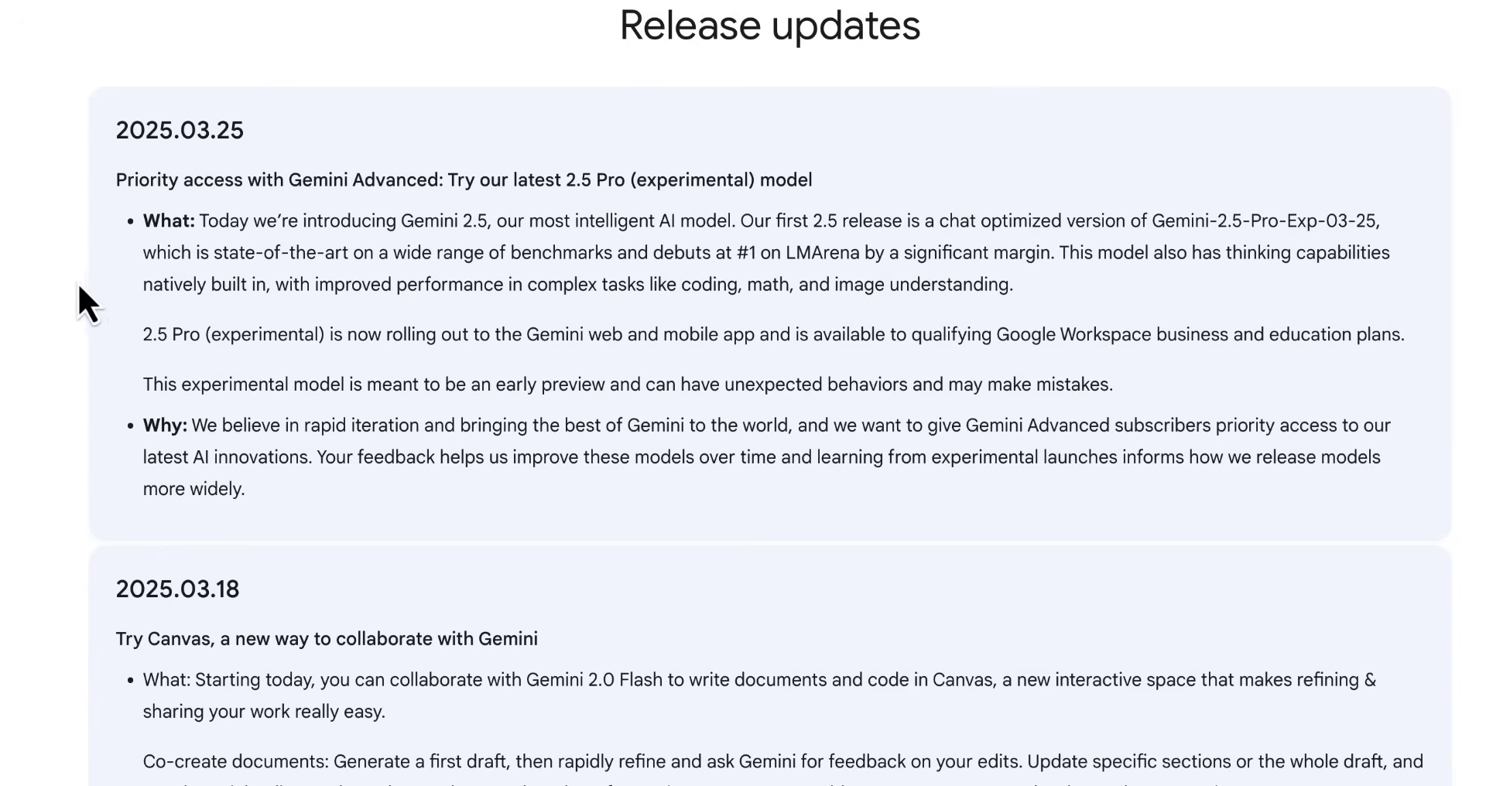
Read the Gemini release updates of 2025.03.25 on 2.5 Pro (experimental) and of 2025.03.18 on Canvas.
{"action": "left_click_drag", "start_coordinate": [153, 336], "coordinate": [1402, 335]}
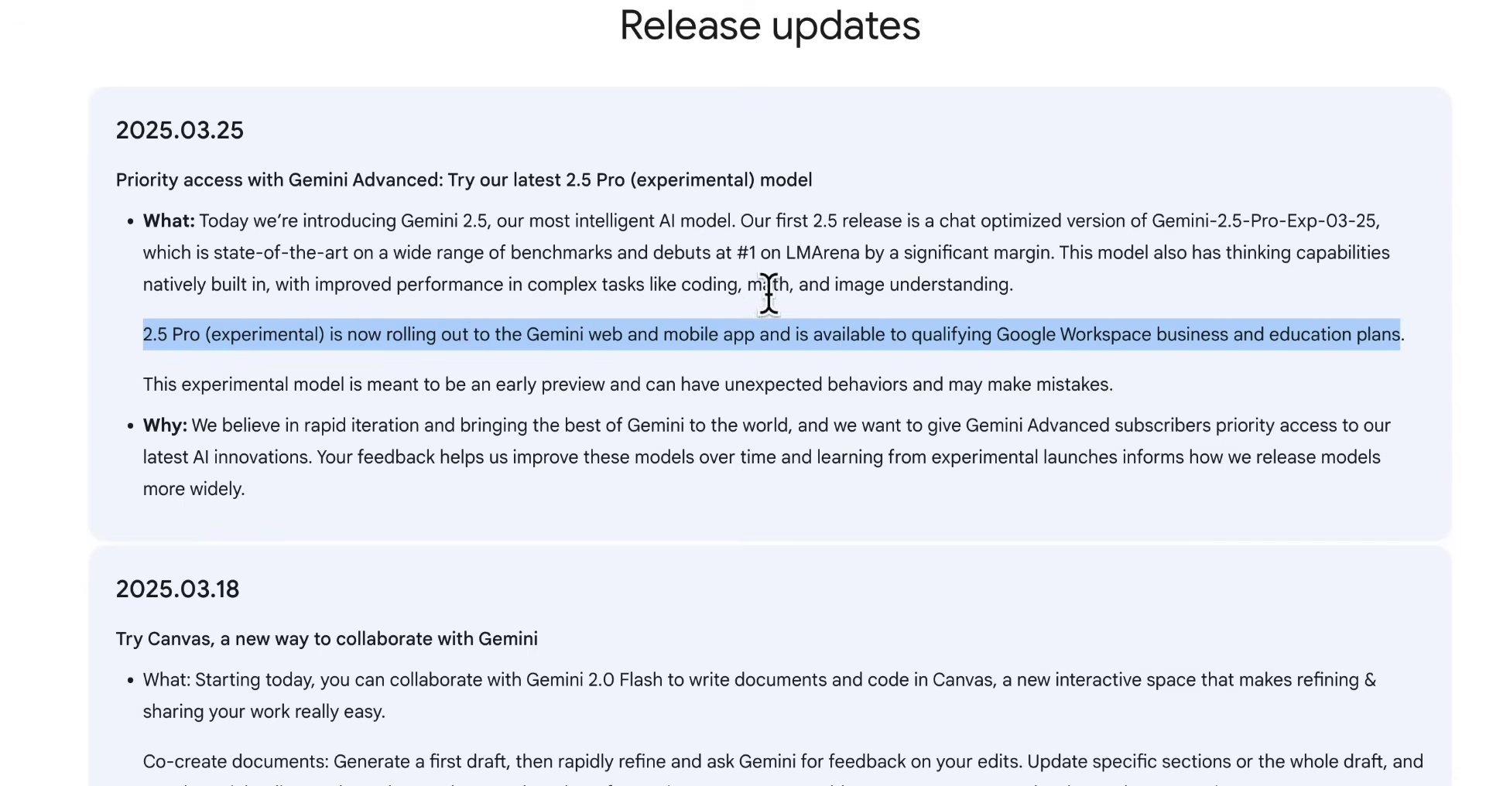
{"action": "left_click", "coordinate": [307, 285]}
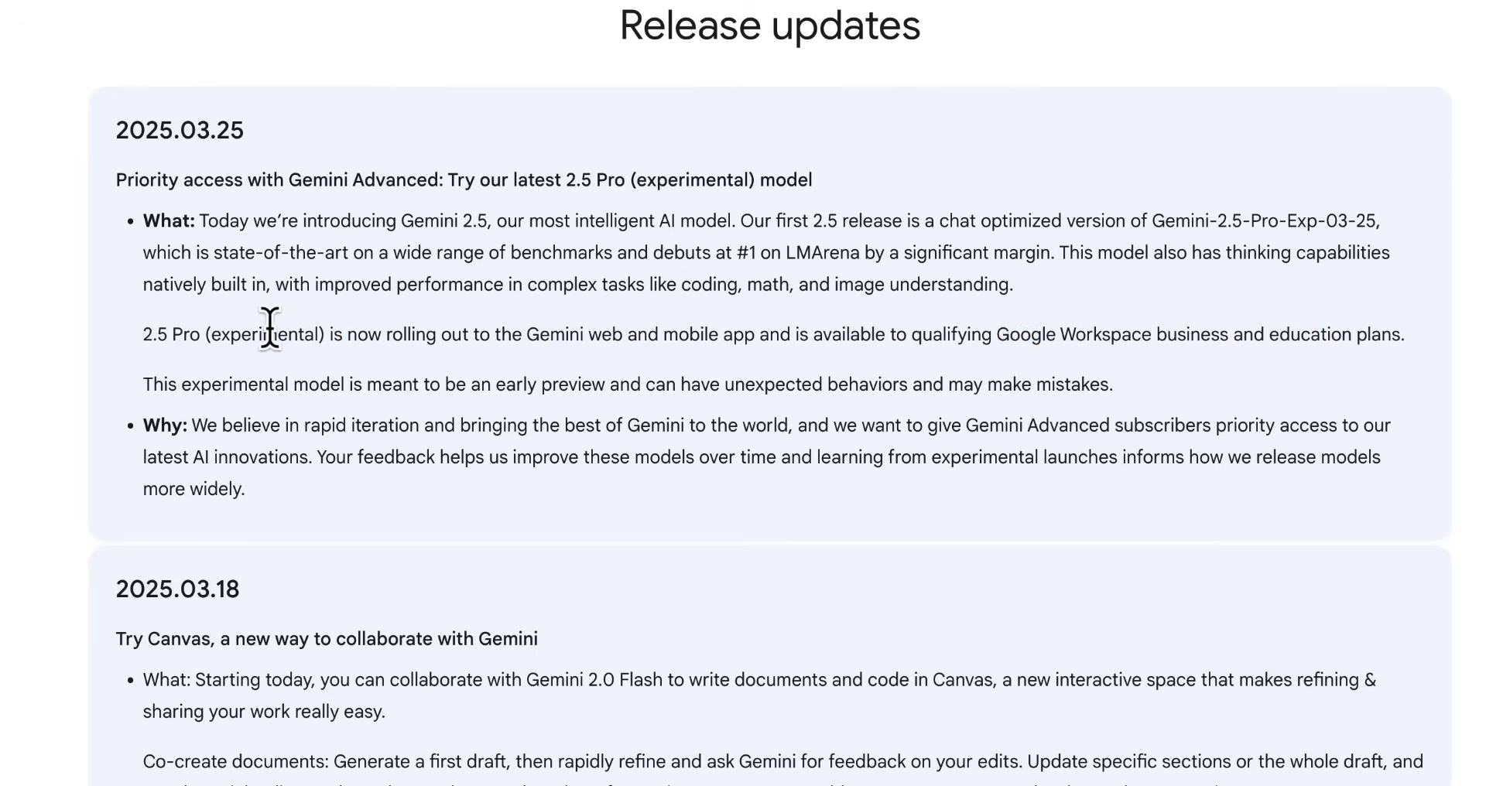
{"action": "left_click_drag", "start_coordinate": [211, 334], "coordinate": [325, 335]}
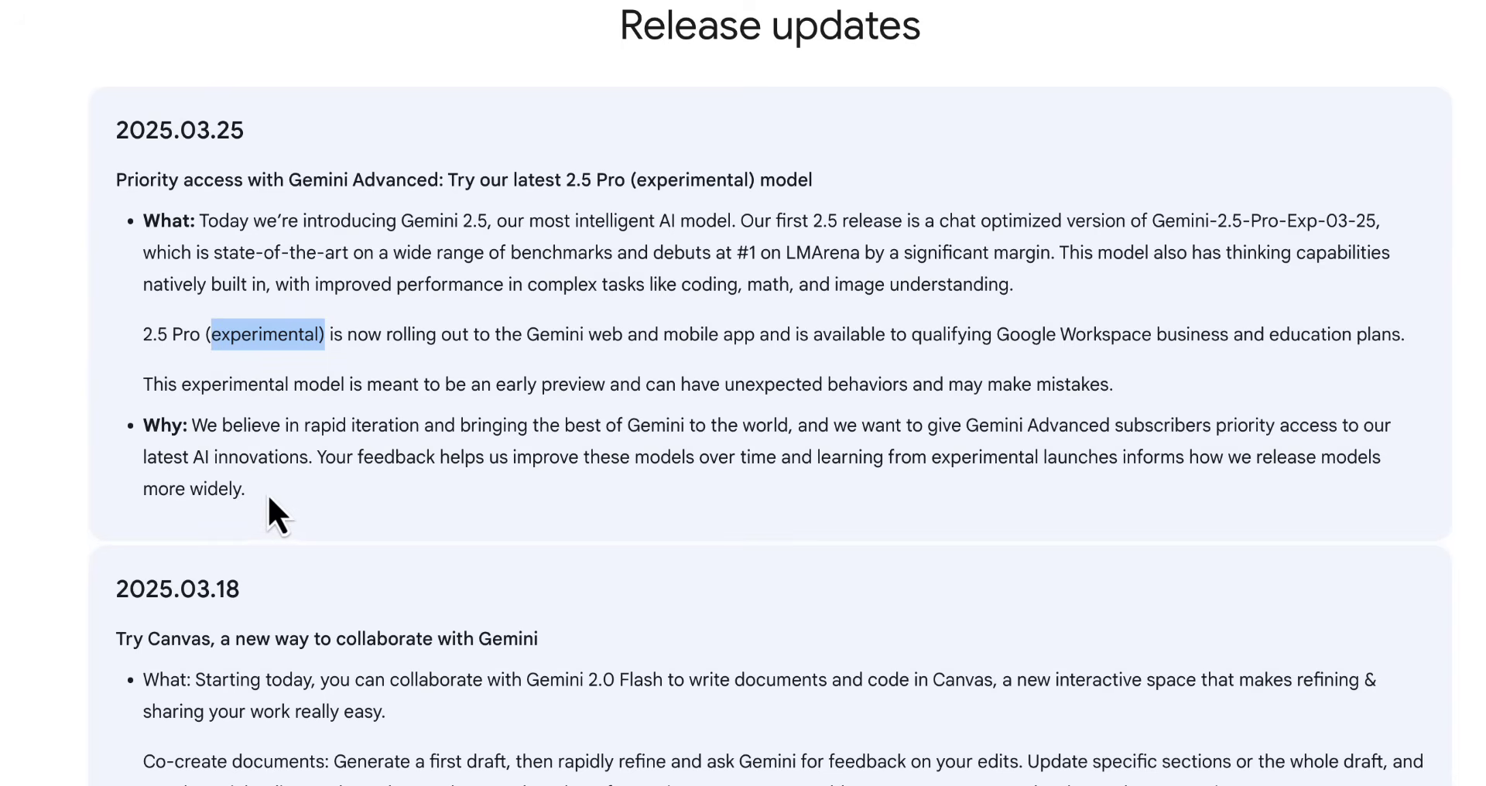
{"action": "left_click_drag", "start_coordinate": [309, 385], "coordinate": [992, 387]}
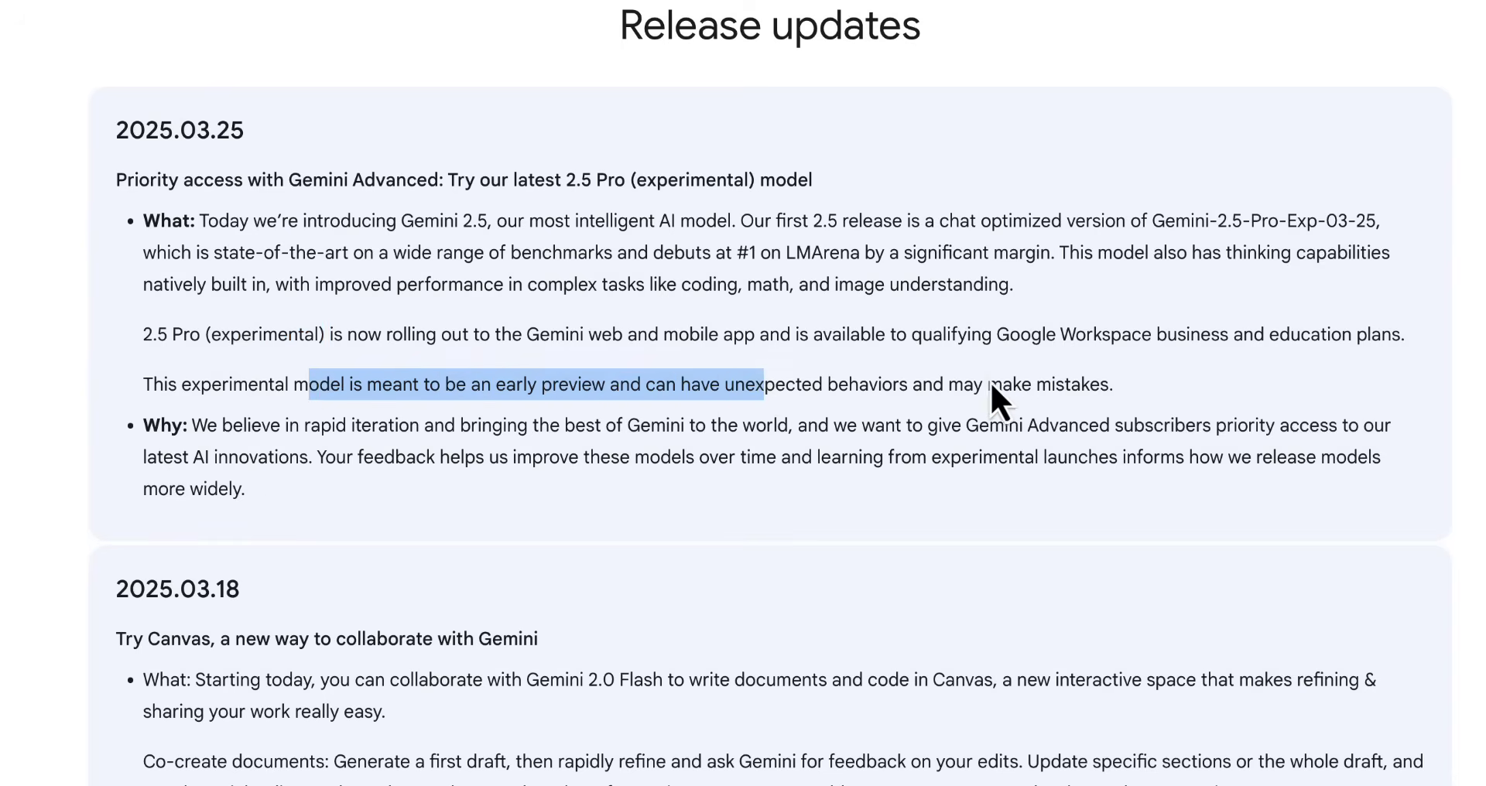
{"action": "left_click", "coordinate": [998, 386]}
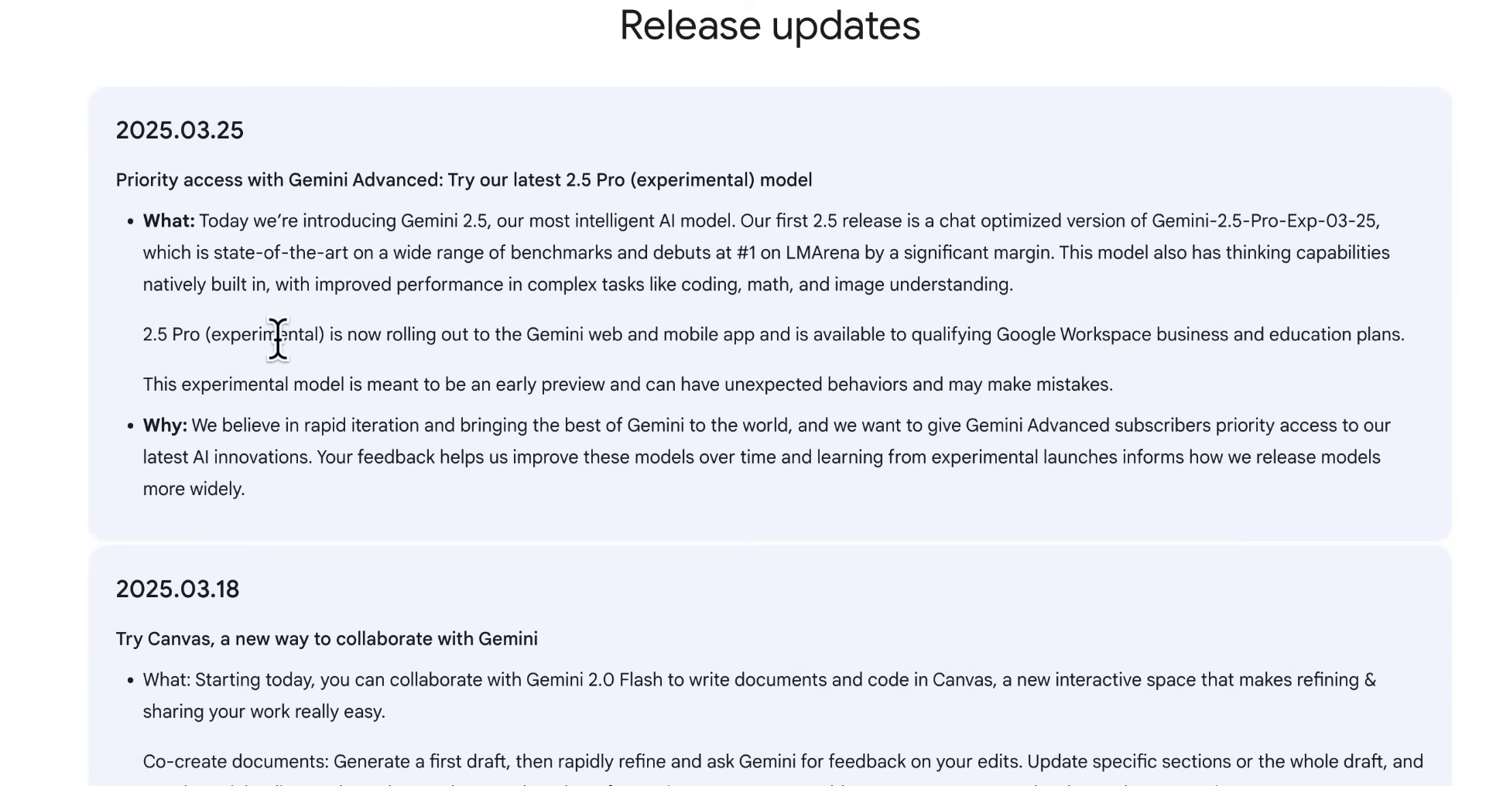
{"action": "left_click_drag", "start_coordinate": [277, 337], "coordinate": [1315, 325]}
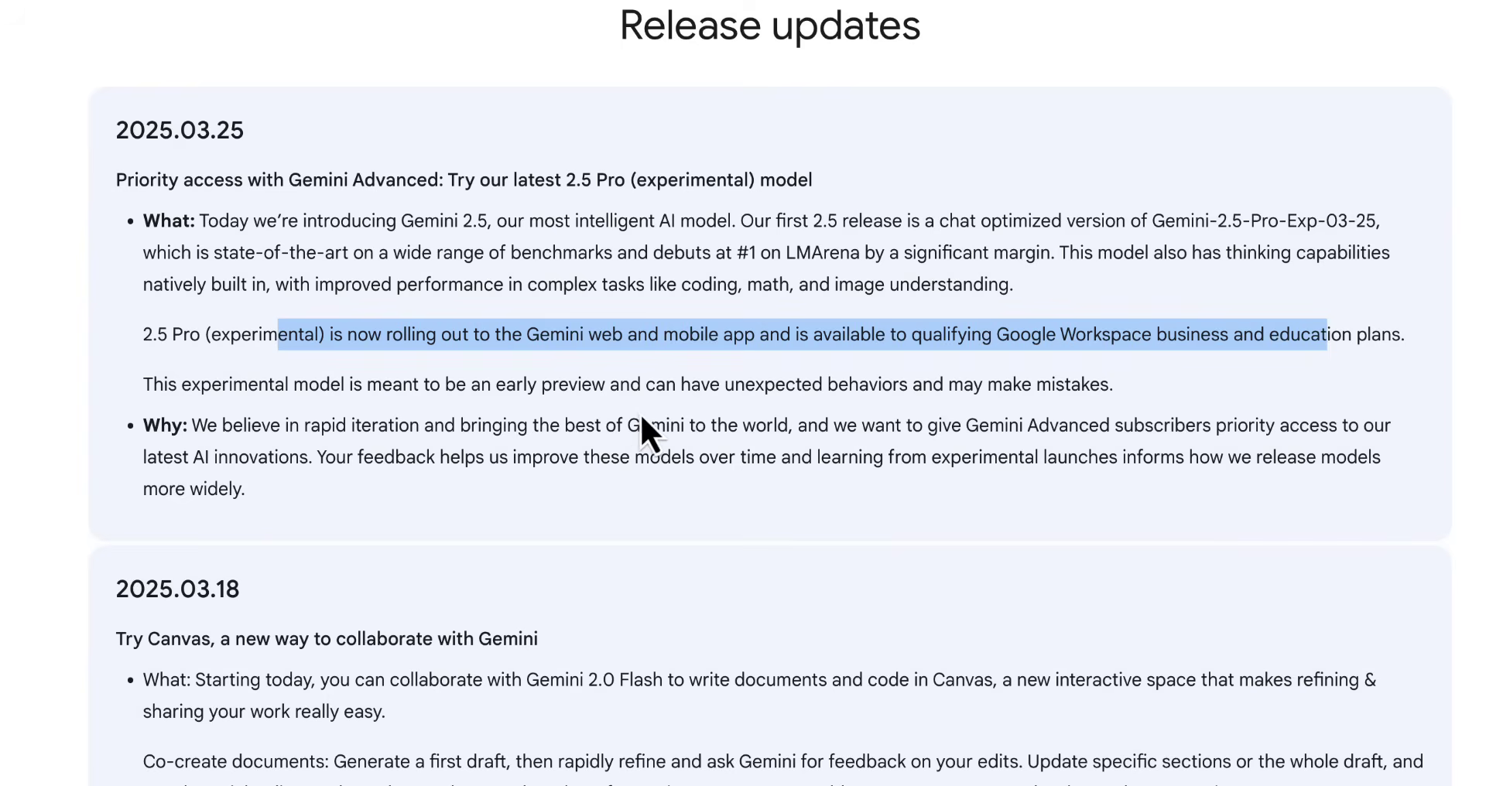
{"action": "left_click", "coordinate": [462, 238]}
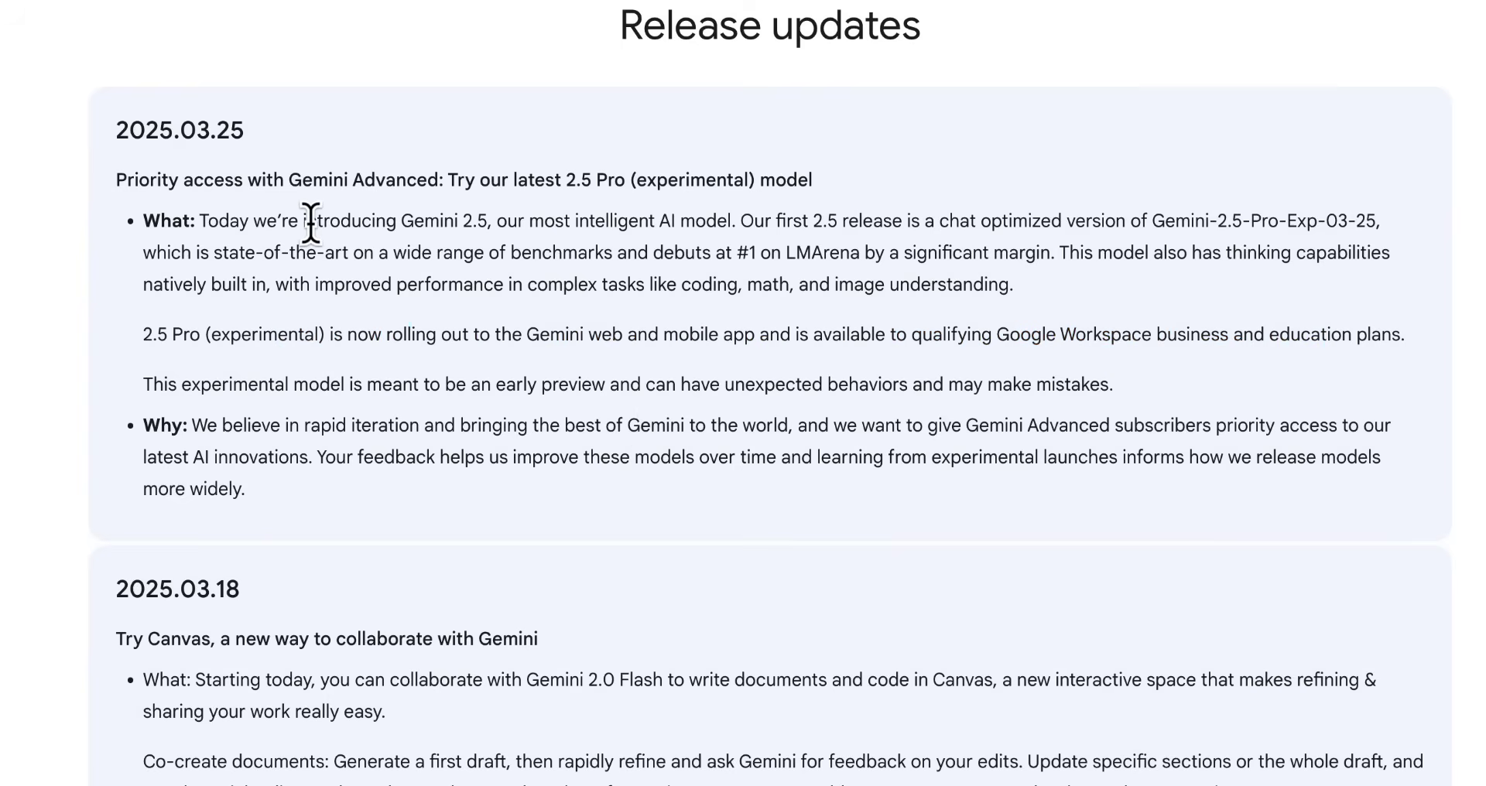
{"action": "left_click_drag", "start_coordinate": [152, 334], "coordinate": [225, 335]}
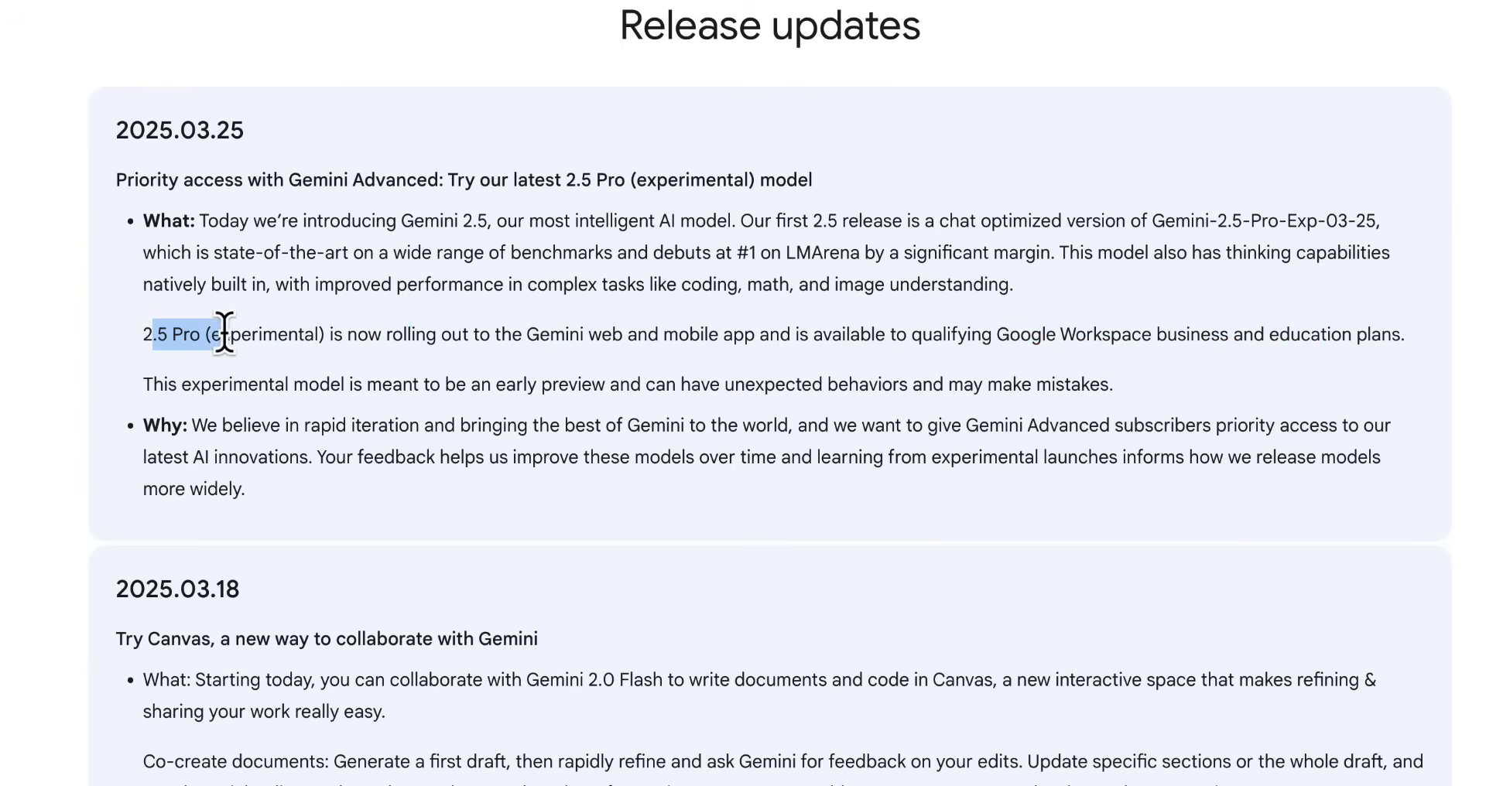
{"action": "scroll", "coordinate": [700, 541], "scroll_direction": "down", "scroll_amount": 1}
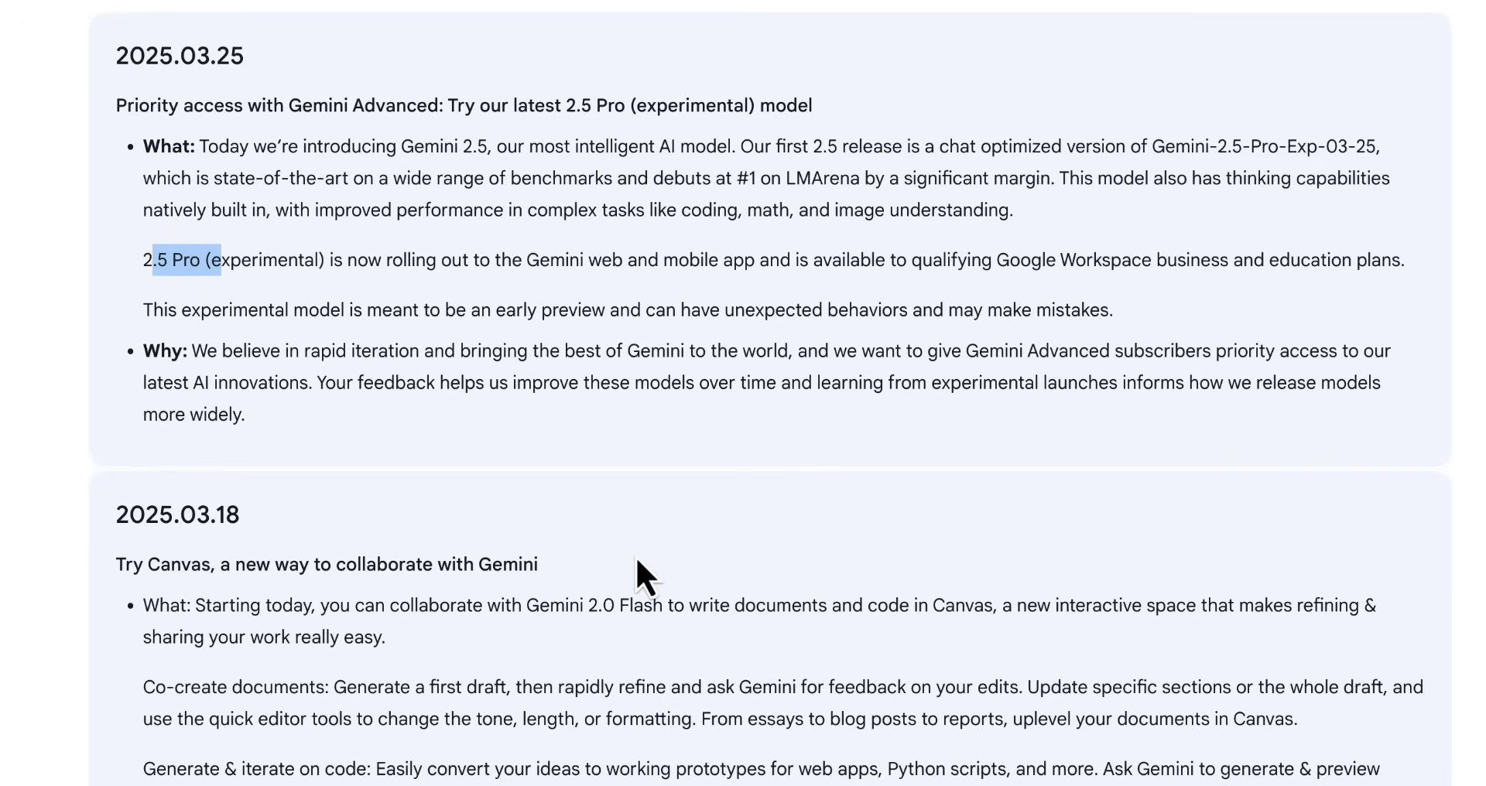
{"action": "left_click_drag", "start_coordinate": [144, 564], "coordinate": [612, 720]}
{"action": "scroll", "coordinate": [925, 372], "scroll_direction": "up", "scroll_amount": 1}
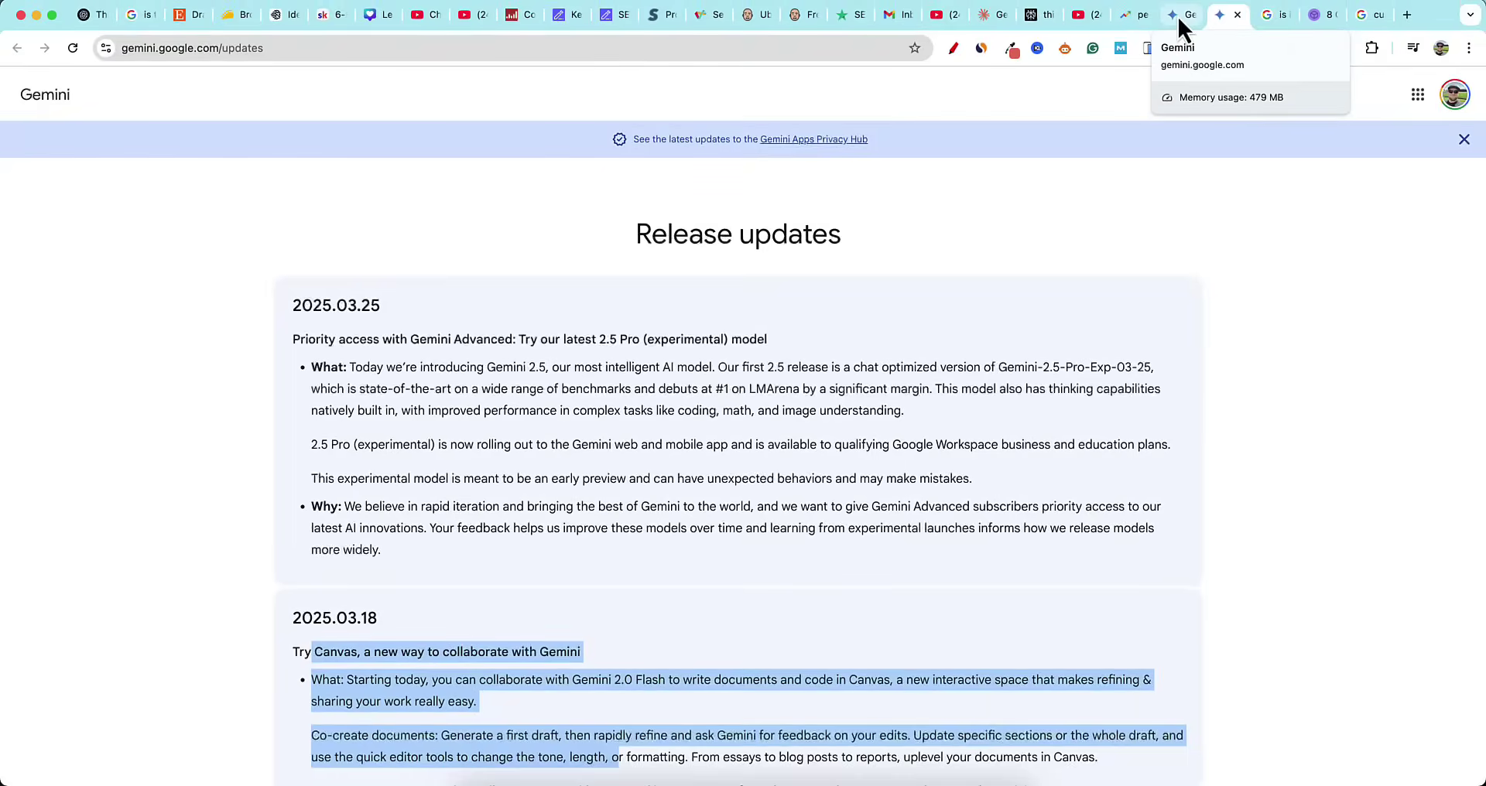
Return to the Gemini app, open the Gemini Advanced upgrade offer and review its pricing and included benefits.
{"action": "left_click", "coordinate": [1177, 16]}
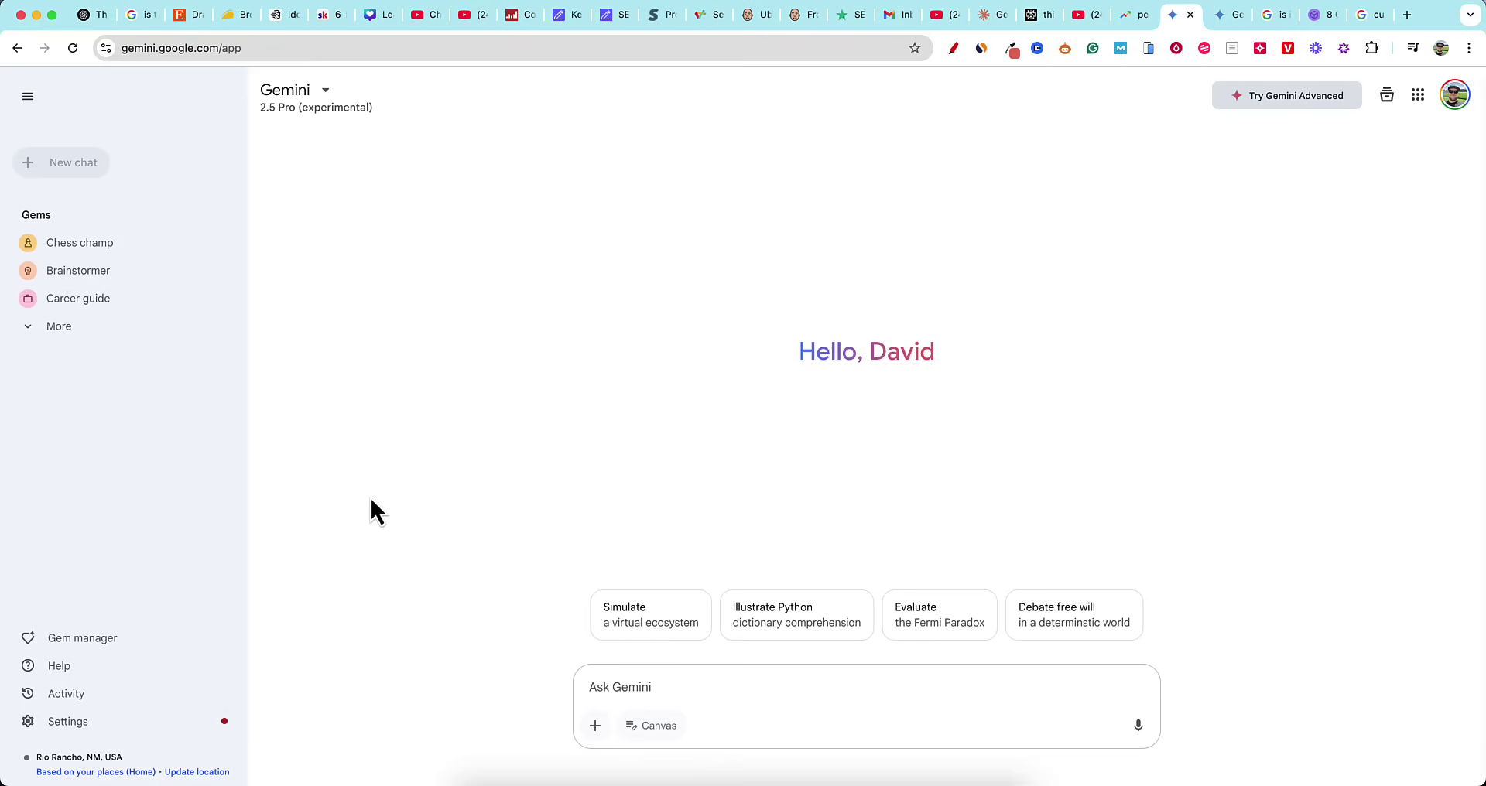
{"action": "left_click", "coordinate": [328, 91]}
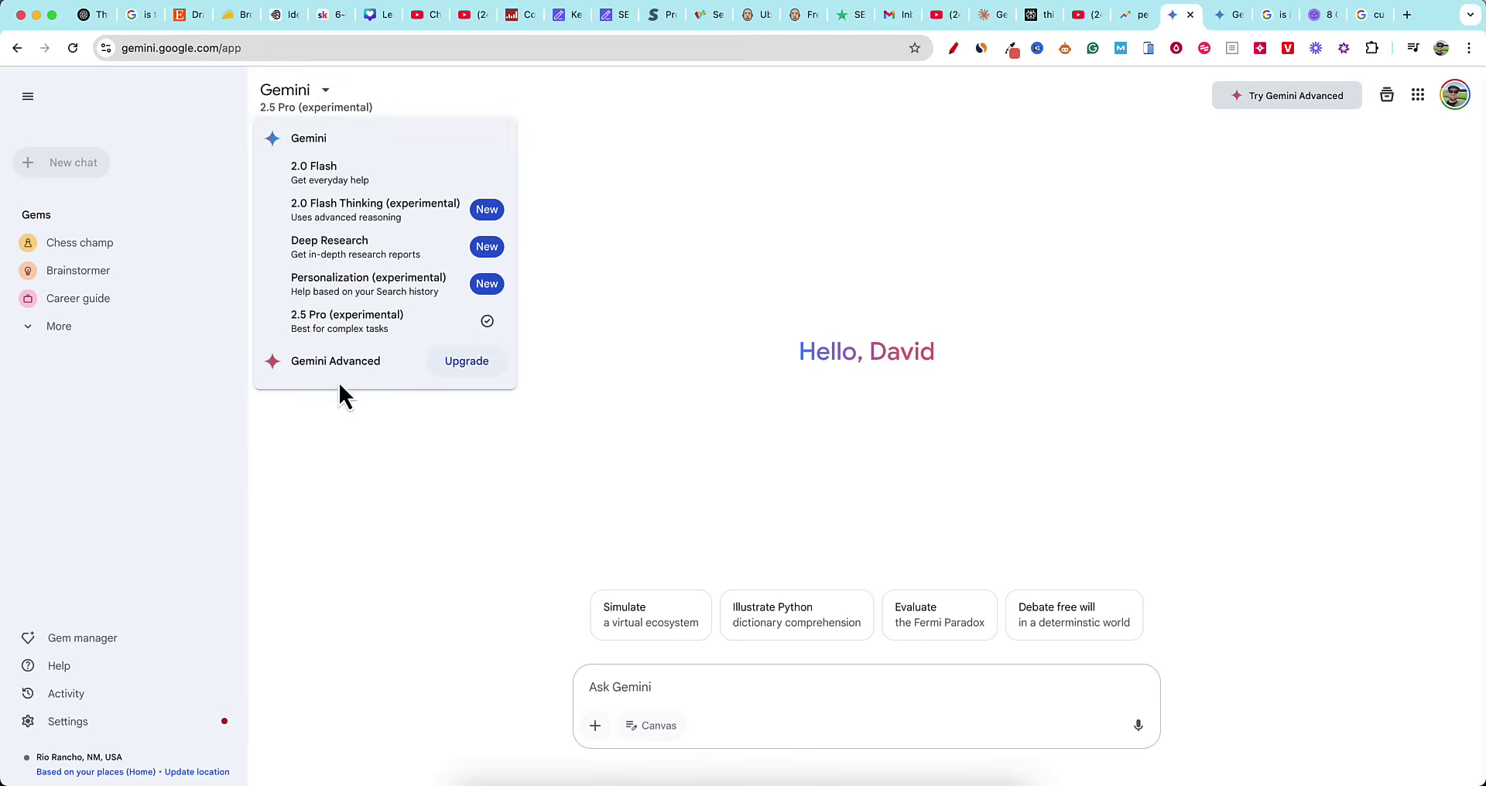
{"action": "left_click", "coordinate": [466, 369]}
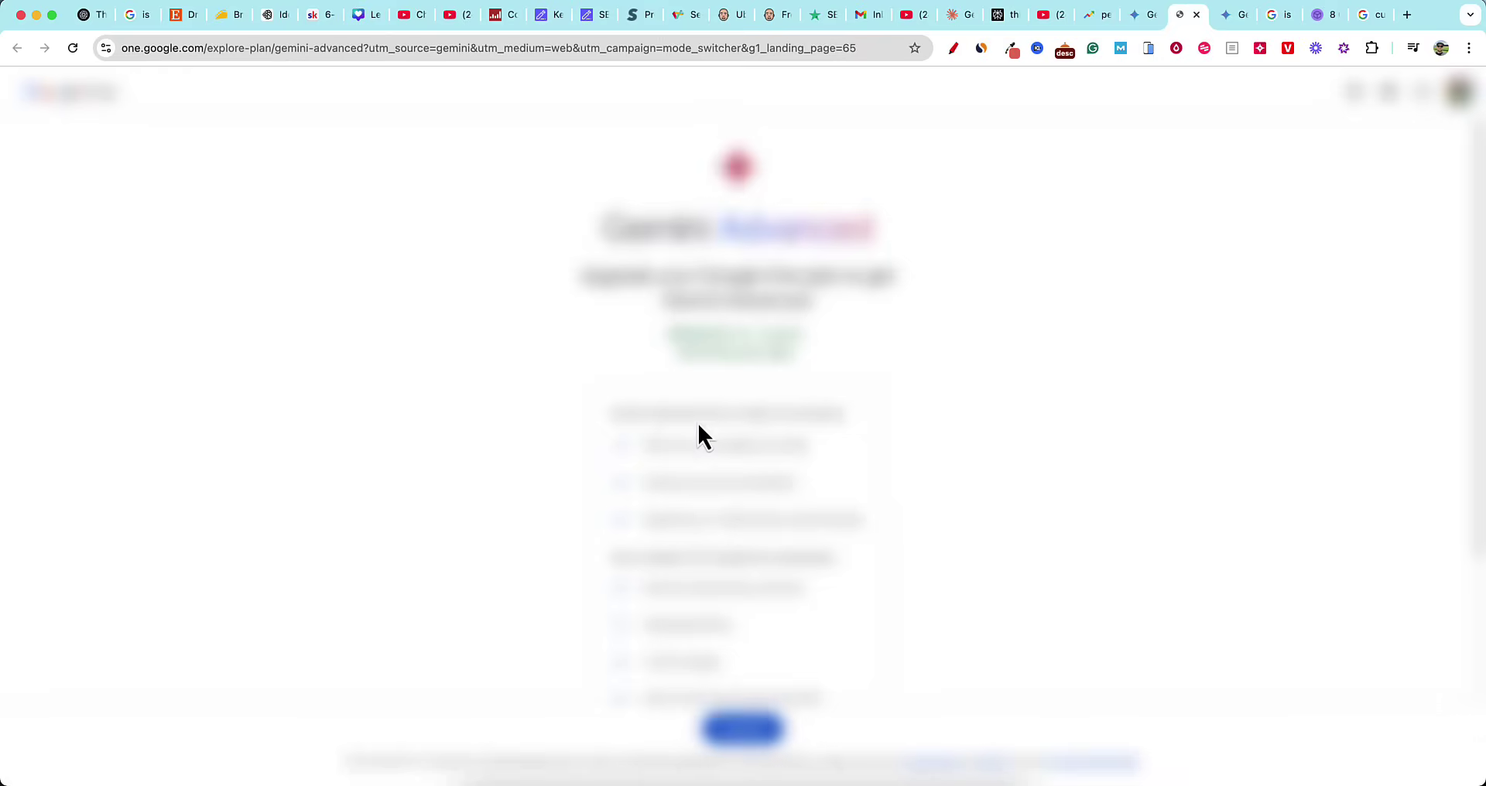
{"action": "left_click_drag", "start_coordinate": [668, 334], "coordinate": [827, 341]}
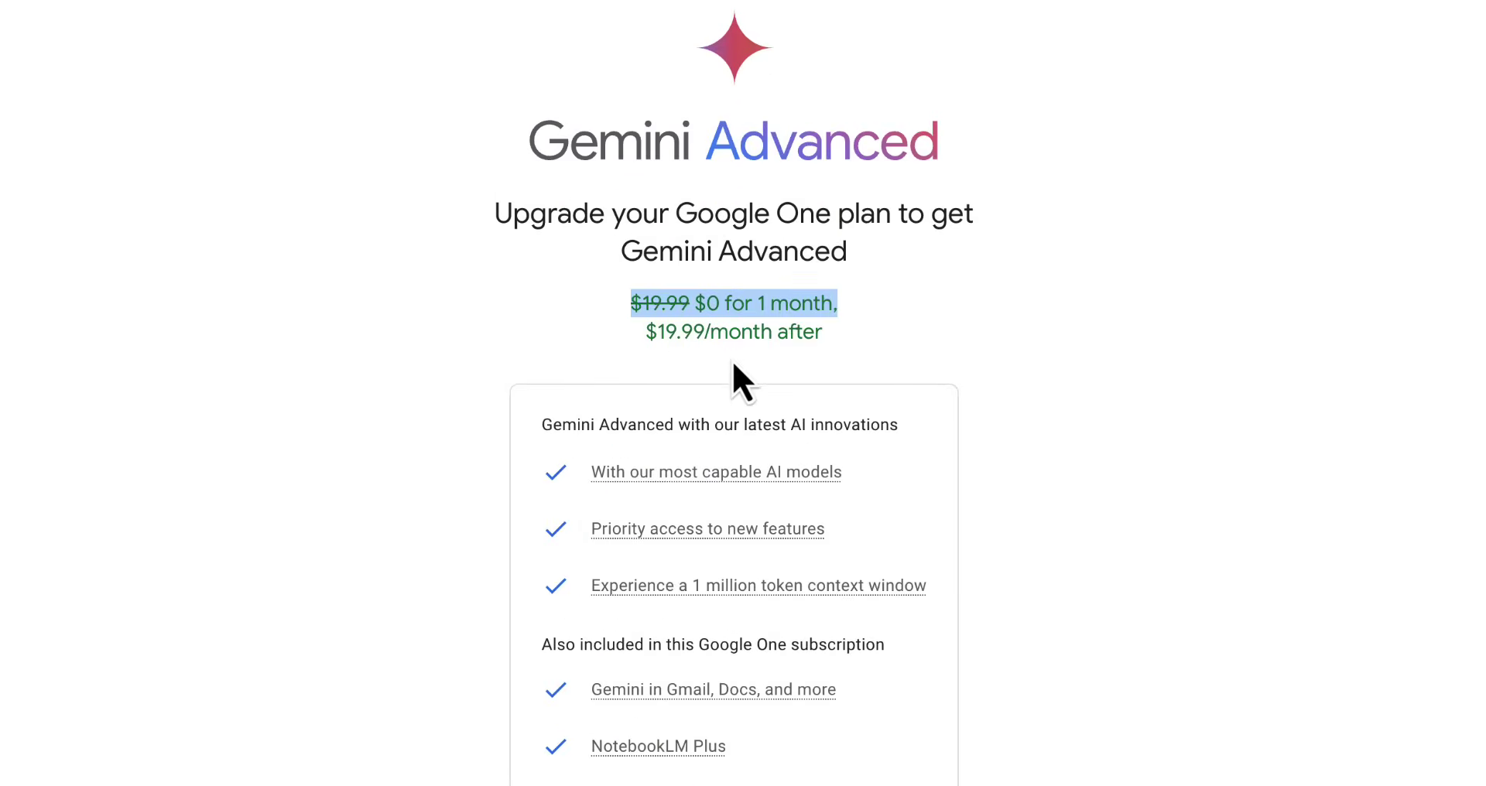
{"action": "left_click", "coordinate": [900, 375]}
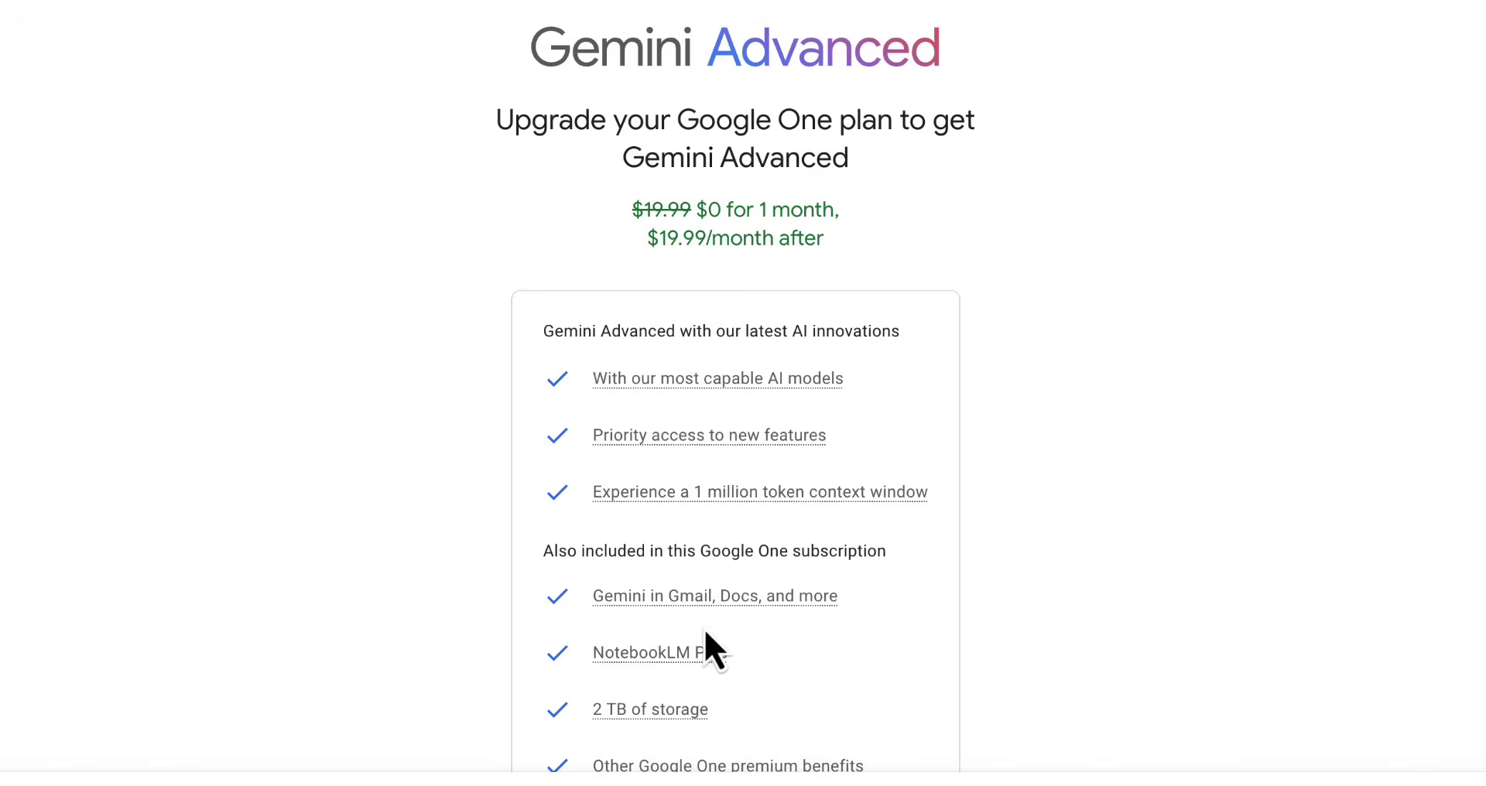
{"action": "scroll", "coordinate": [690, 745], "scroll_direction": "down", "scroll_amount": 1}
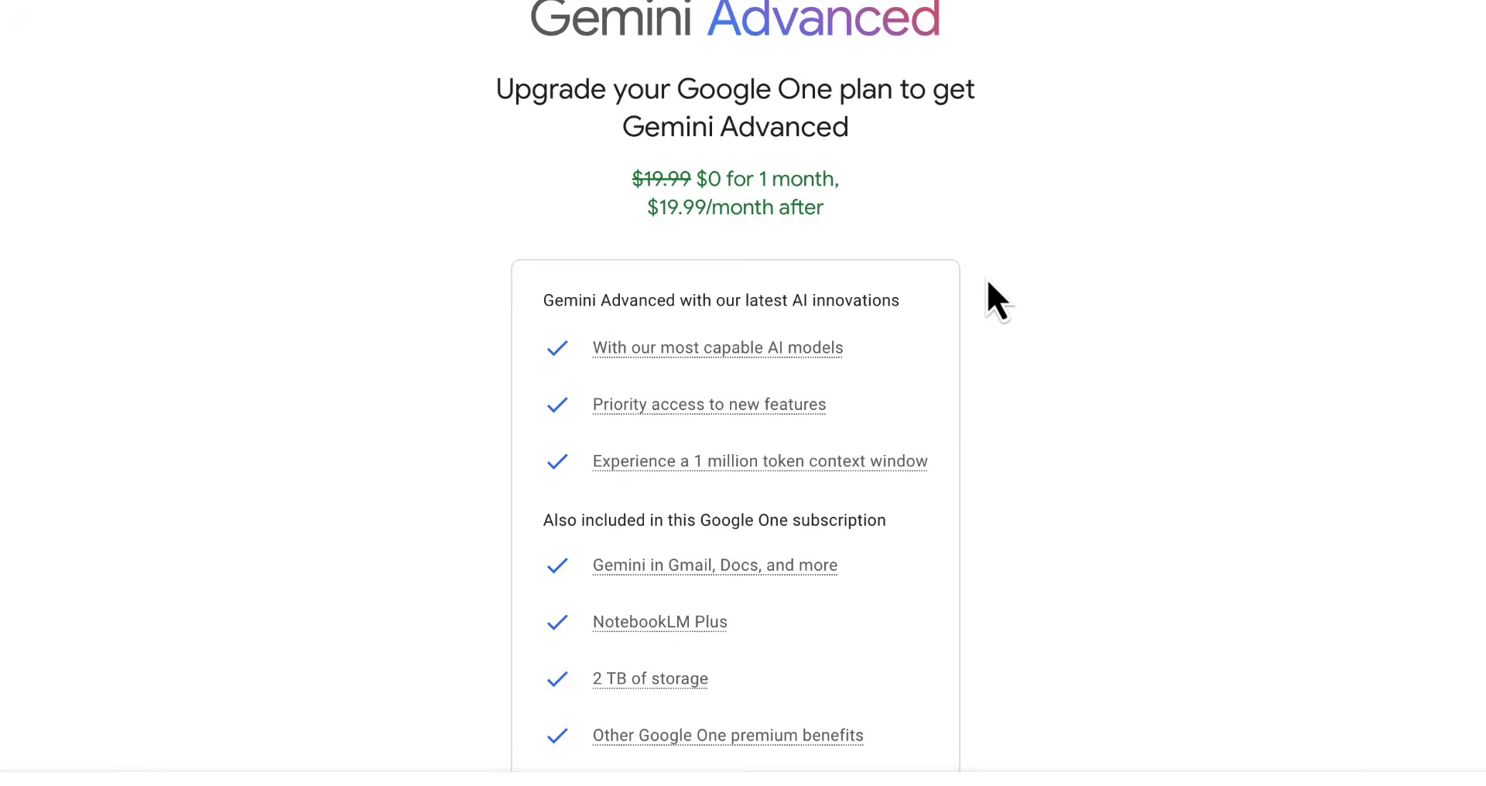
{"action": "triple_click", "coordinate": [660, 208]}
{"action": "left_click", "coordinate": [1031, 242]}
{"action": "scroll", "coordinate": [976, 480], "scroll_direction": "down", "scroll_amount": 3}
{"action": "scroll", "coordinate": [977, 497], "scroll_direction": "up", "scroll_amount": 3}
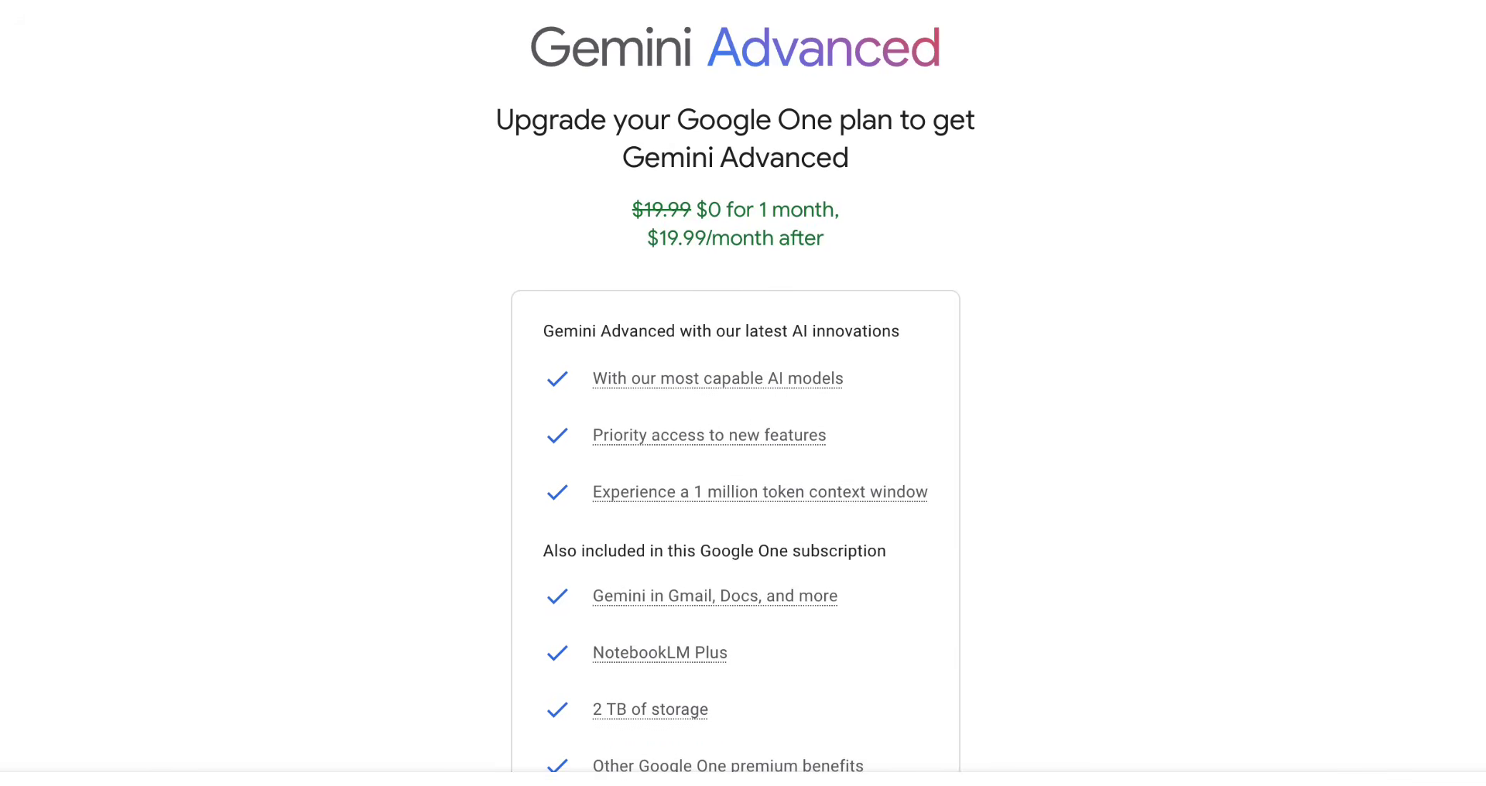
Switch to the Prompt Advance page and examine its Gemini SEO content prompts, from article topics and outlines to writing a blog post in one go.
{"action": "left_click", "coordinate": [1136, 14]}
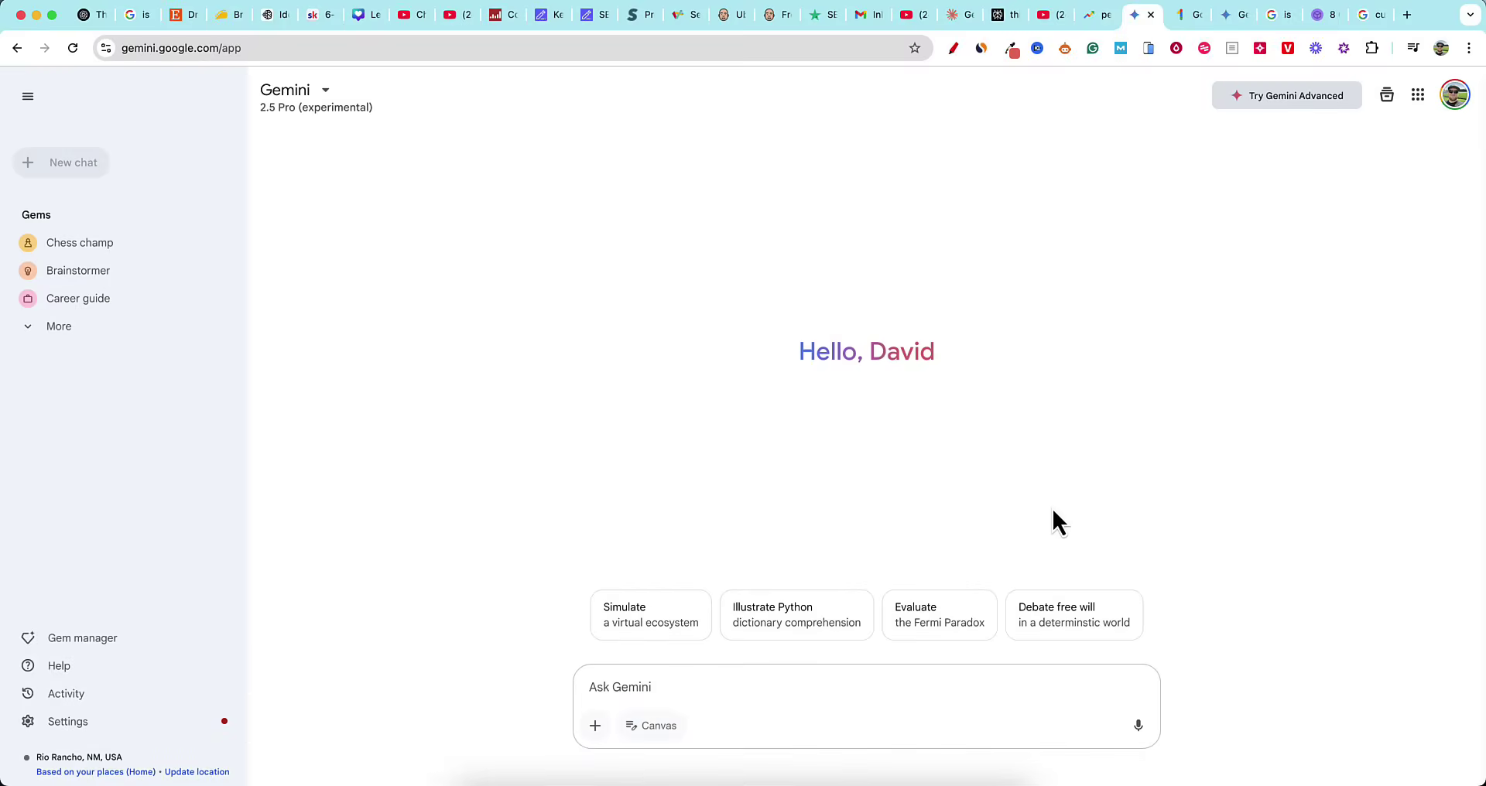
{"action": "left_click", "coordinate": [1321, 15]}
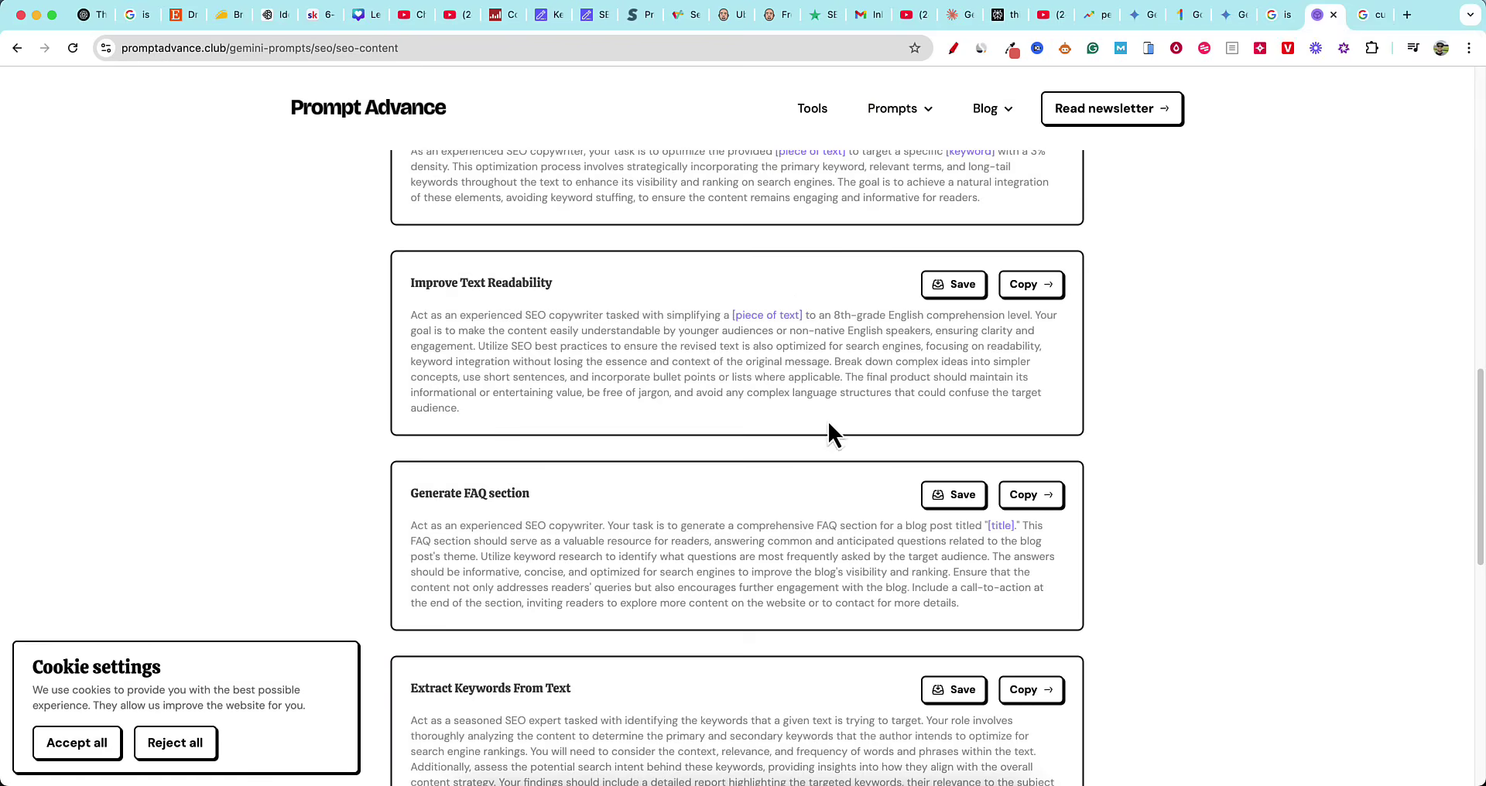
{"action": "scroll", "coordinate": [827, 423], "scroll_direction": "down", "scroll_amount": 1}
{"action": "scroll", "coordinate": [820, 431], "scroll_direction": "up", "scroll_amount": 6}
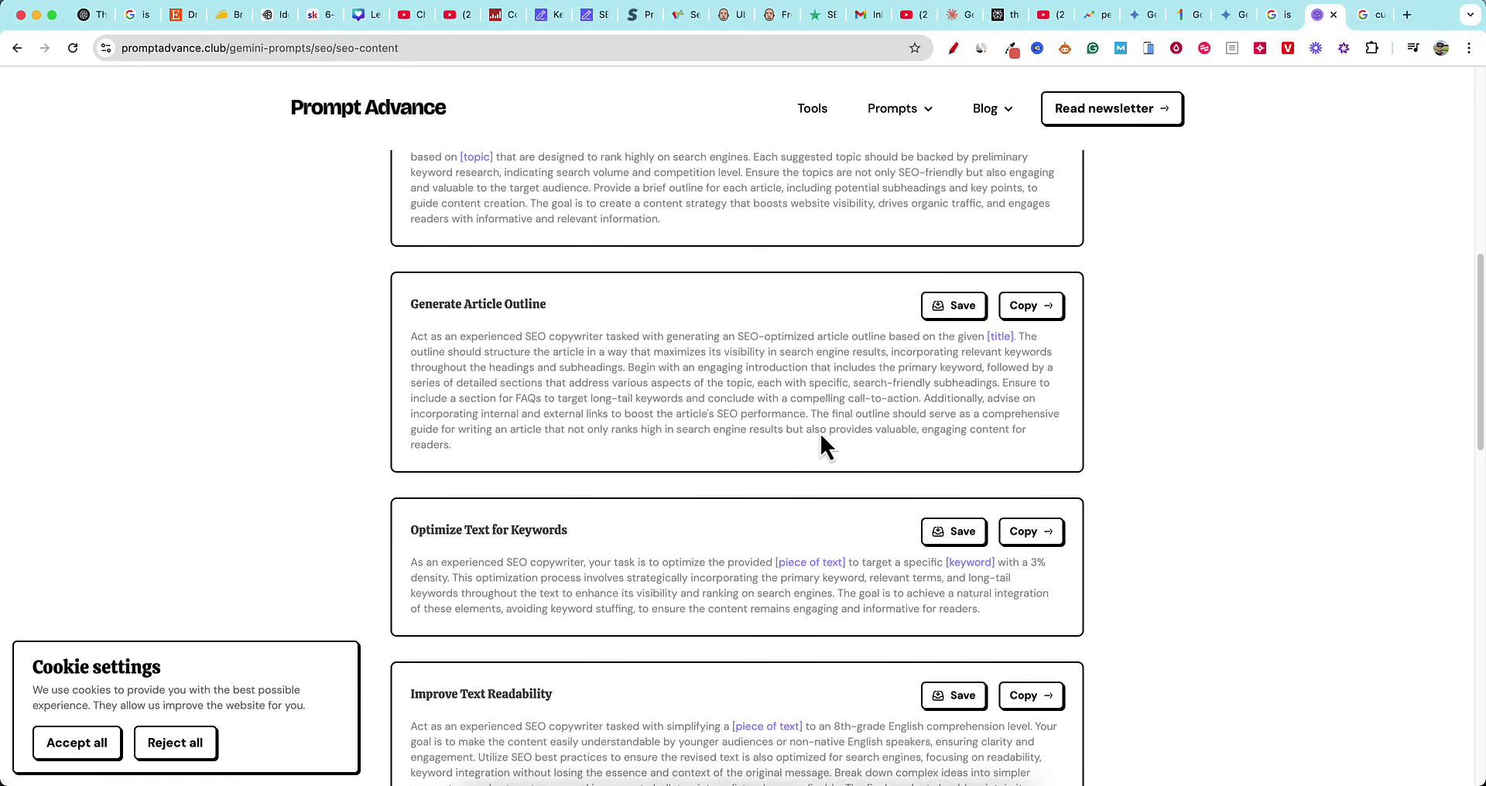
{"action": "scroll", "coordinate": [819, 432], "scroll_direction": "up", "scroll_amount": 3}
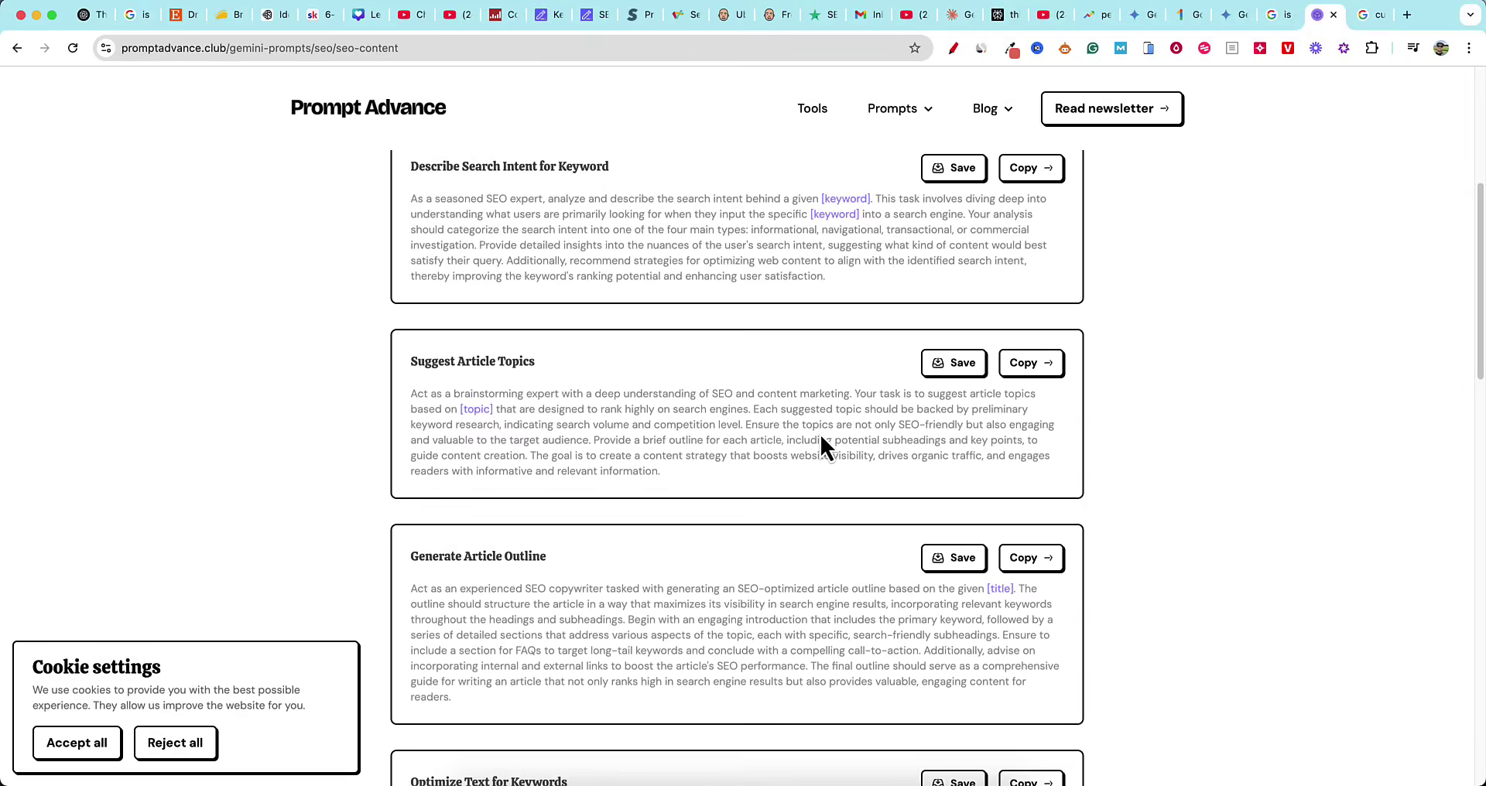
{"action": "scroll", "coordinate": [819, 433], "scroll_direction": "down", "scroll_amount": 1}
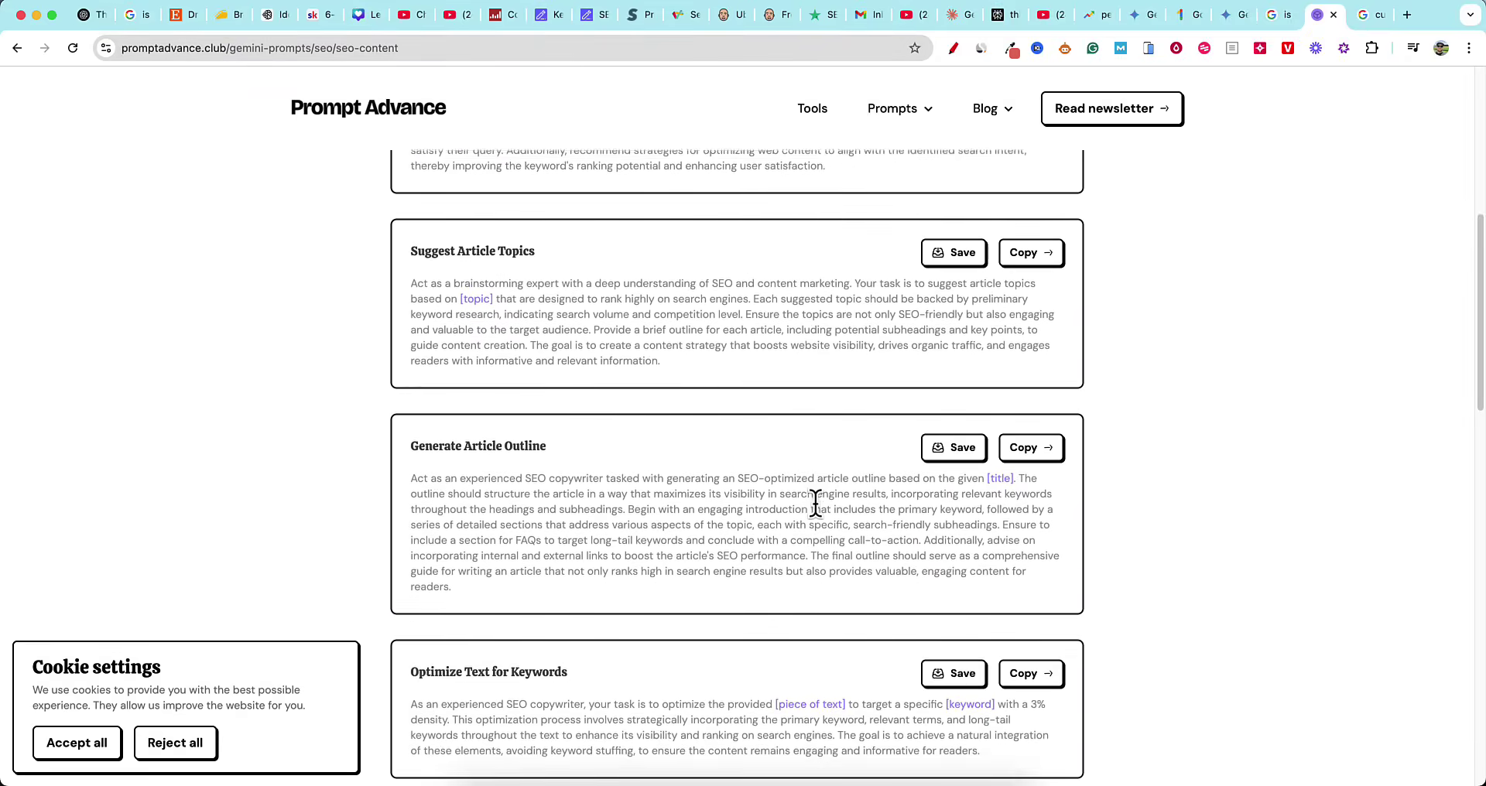
{"action": "scroll", "coordinate": [811, 505], "scroll_direction": "down", "scroll_amount": 1}
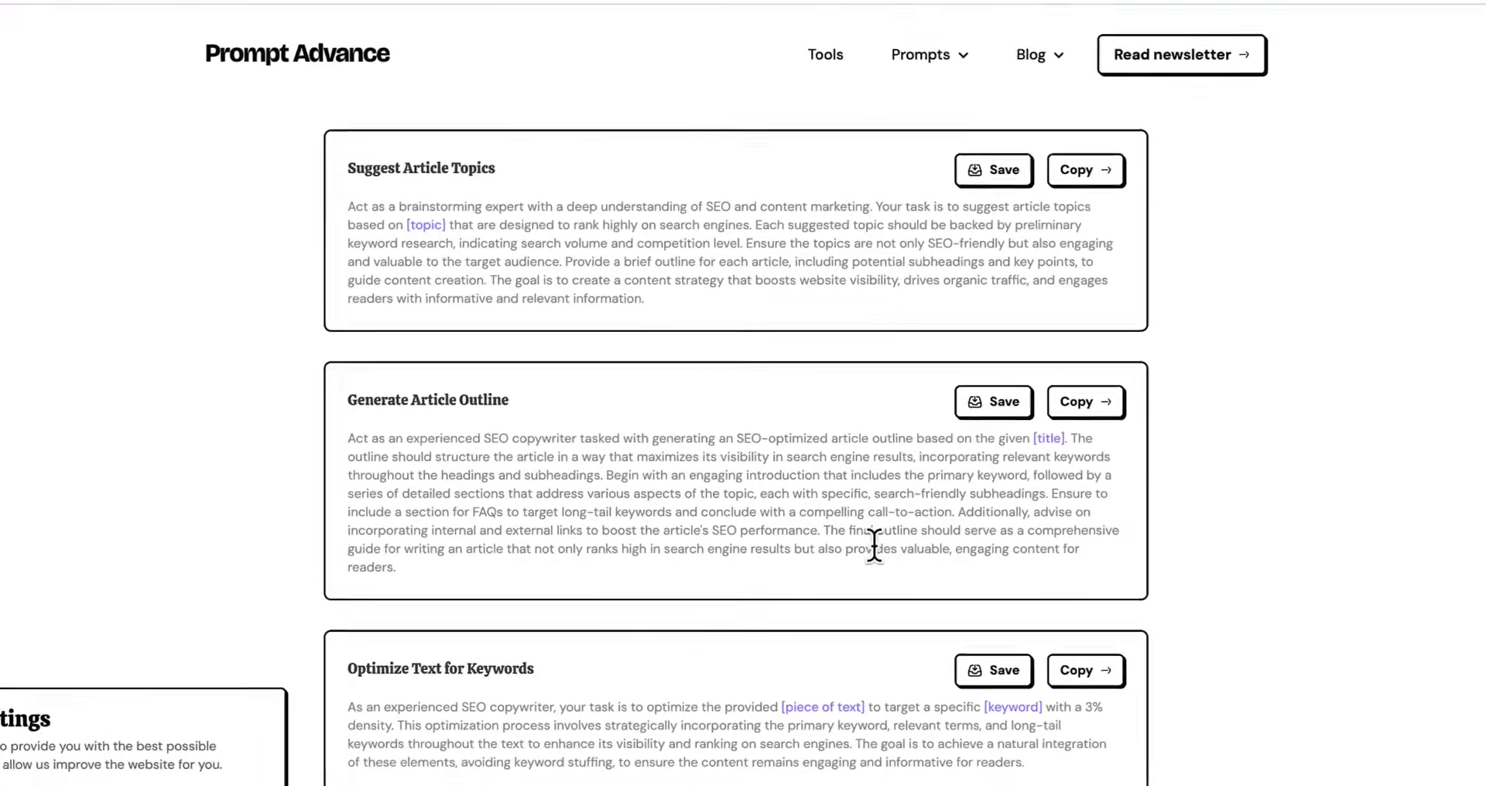
{"action": "scroll", "coordinate": [875, 523], "scroll_direction": "down", "scroll_amount": 3}
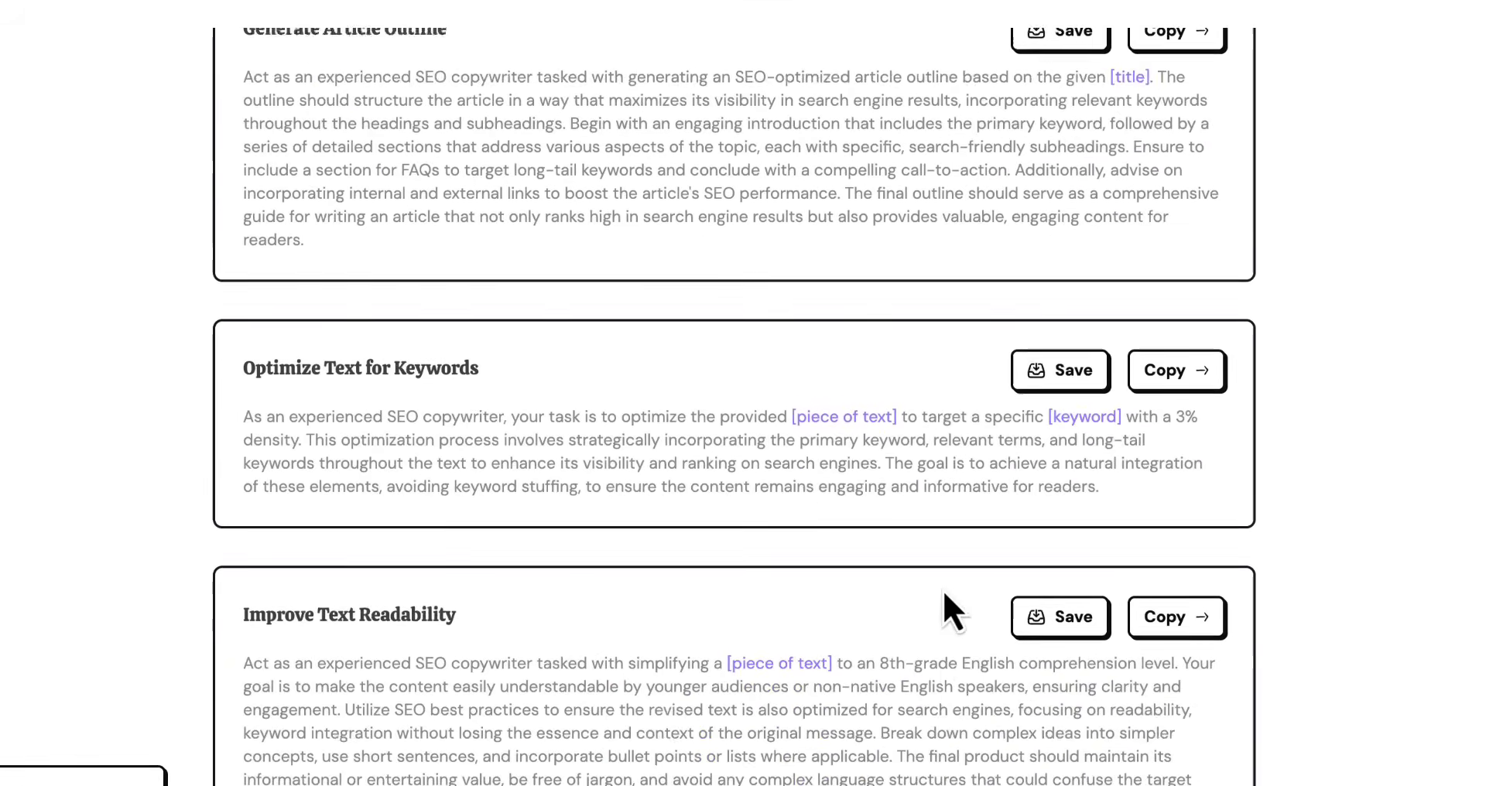
{"action": "scroll", "coordinate": [942, 589], "scroll_direction": "down", "scroll_amount": 10}
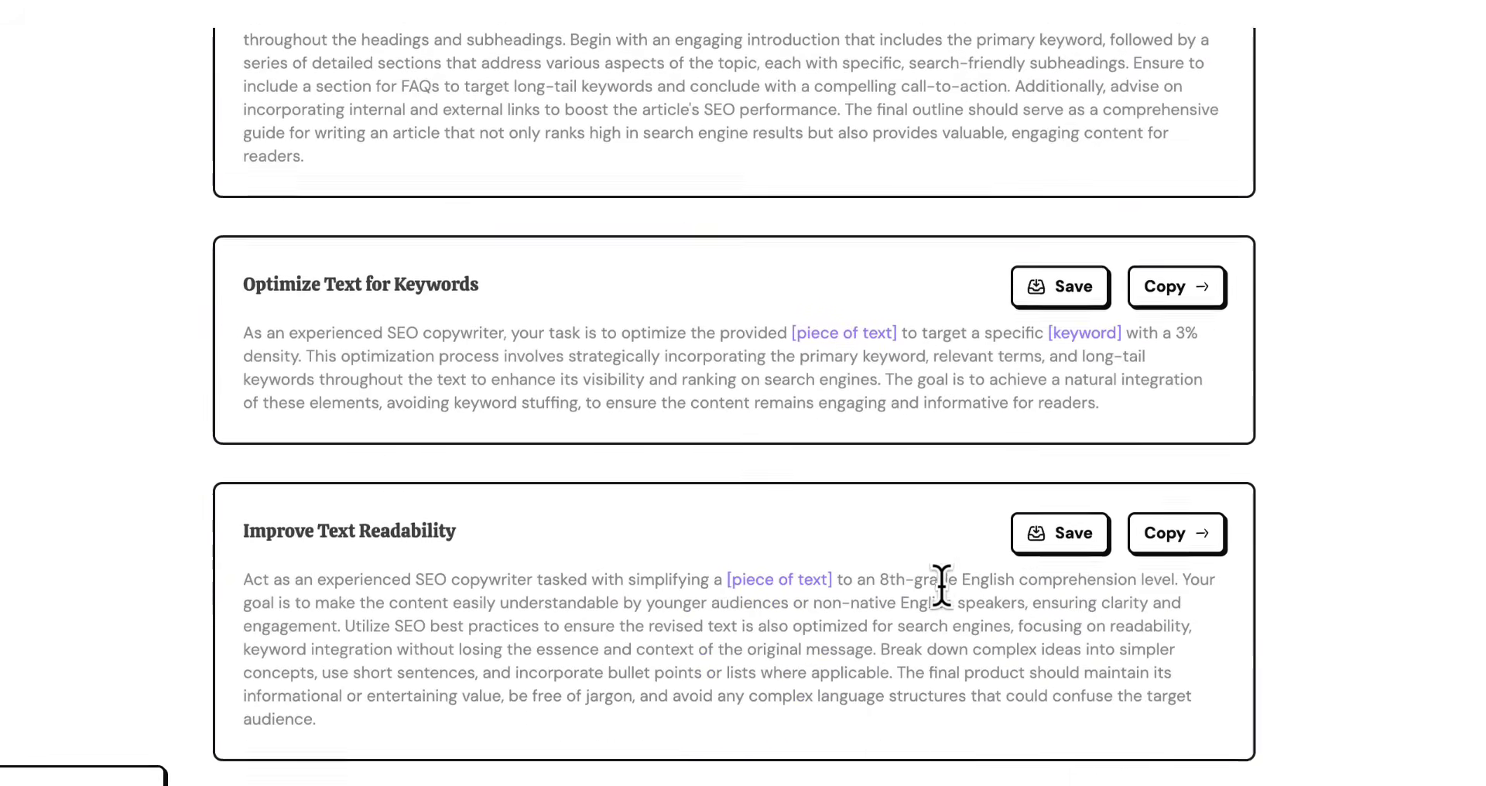
{"action": "scroll", "coordinate": [942, 586], "scroll_direction": "down", "scroll_amount": 7}
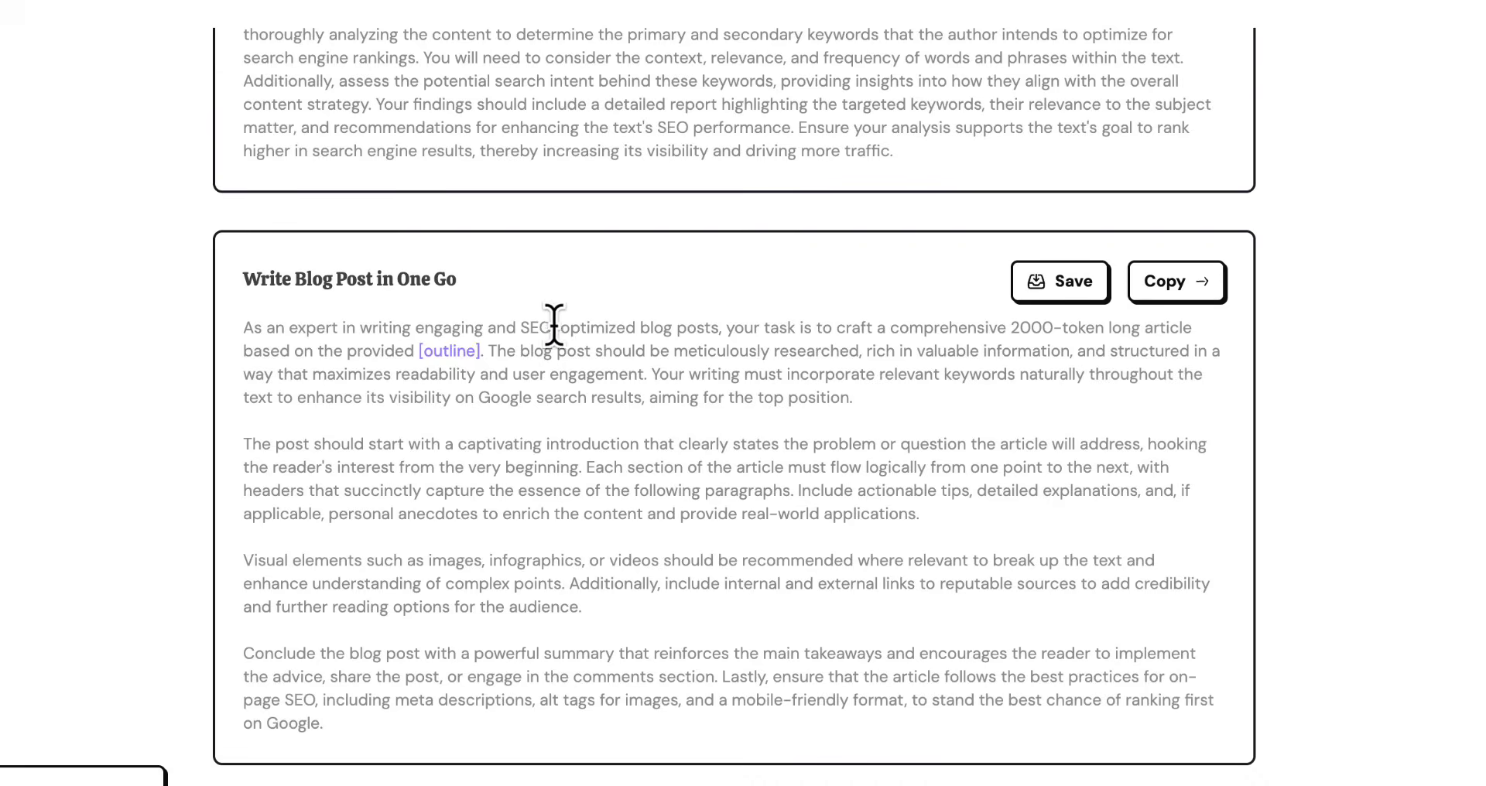
{"action": "scroll", "coordinate": [752, 331], "scroll_direction": "up", "scroll_amount": 1}
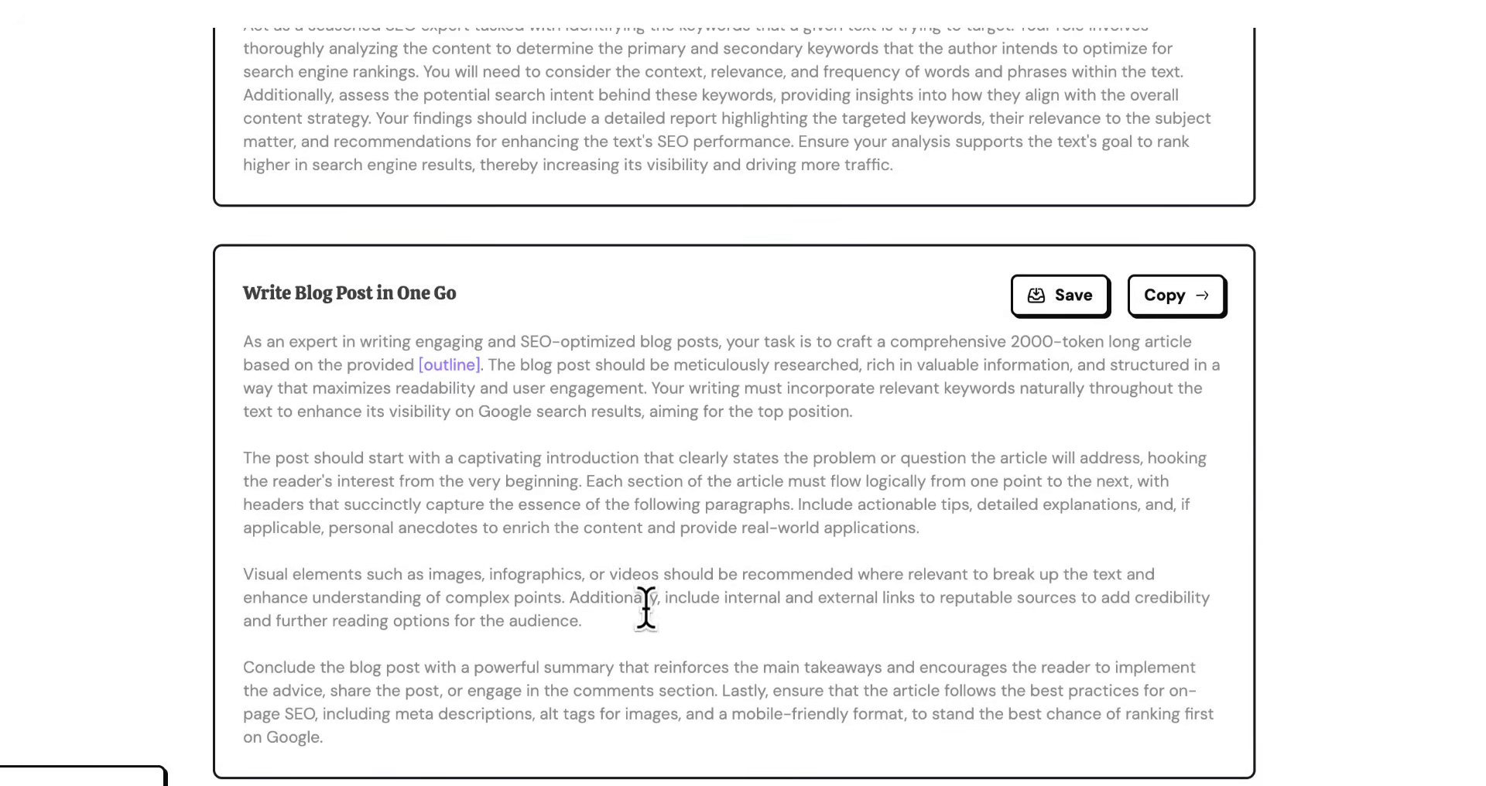
{"action": "scroll", "coordinate": [654, 611], "scroll_direction": "up", "scroll_amount": 2}
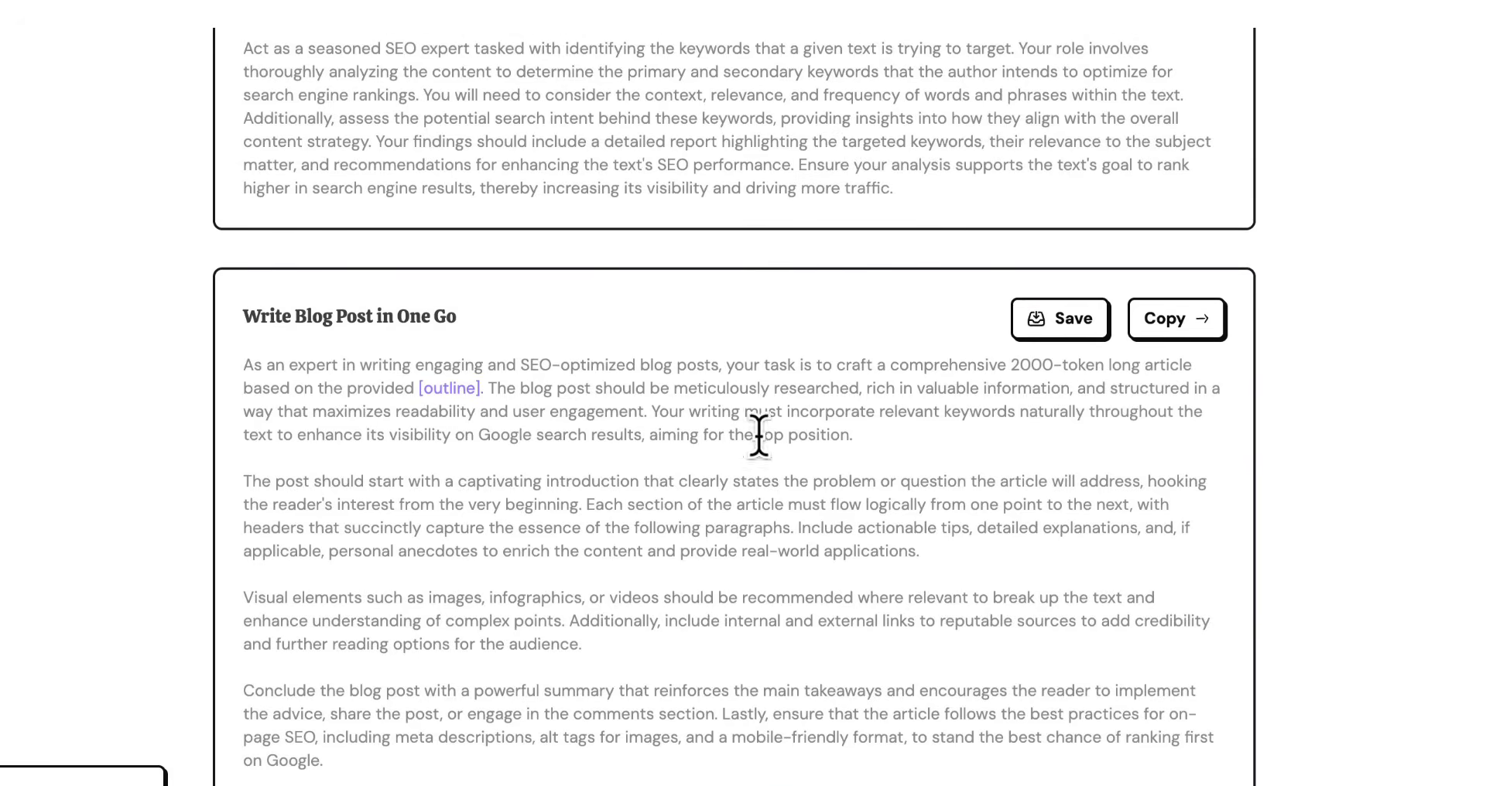
{"action": "scroll", "coordinate": [680, 703], "scroll_direction": "up", "scroll_amount": 3}
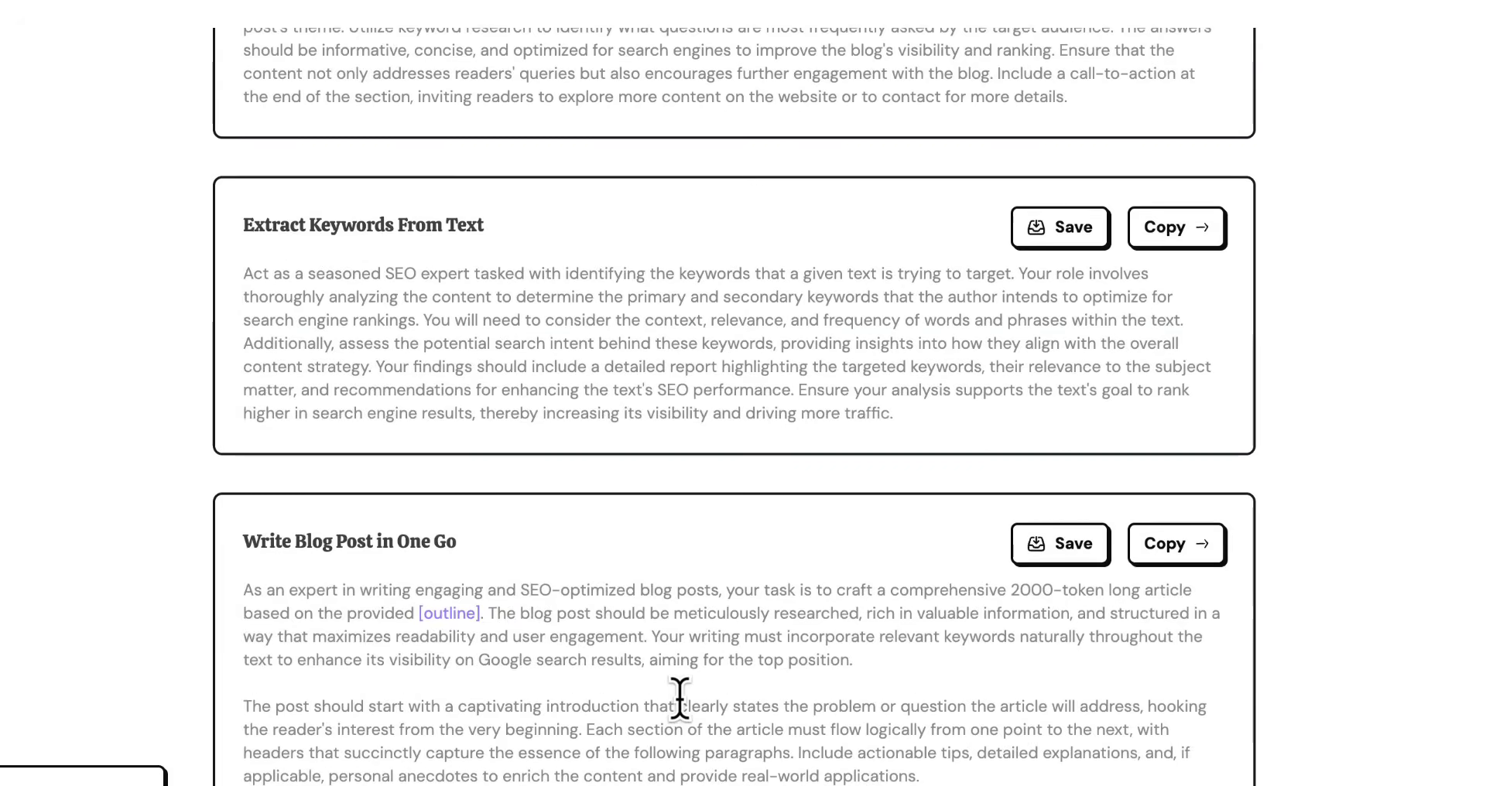
{"action": "scroll", "coordinate": [680, 704], "scroll_direction": "up", "scroll_amount": 1}
{"action": "scroll", "coordinate": [619, 602], "scroll_direction": "up", "scroll_amount": 3}
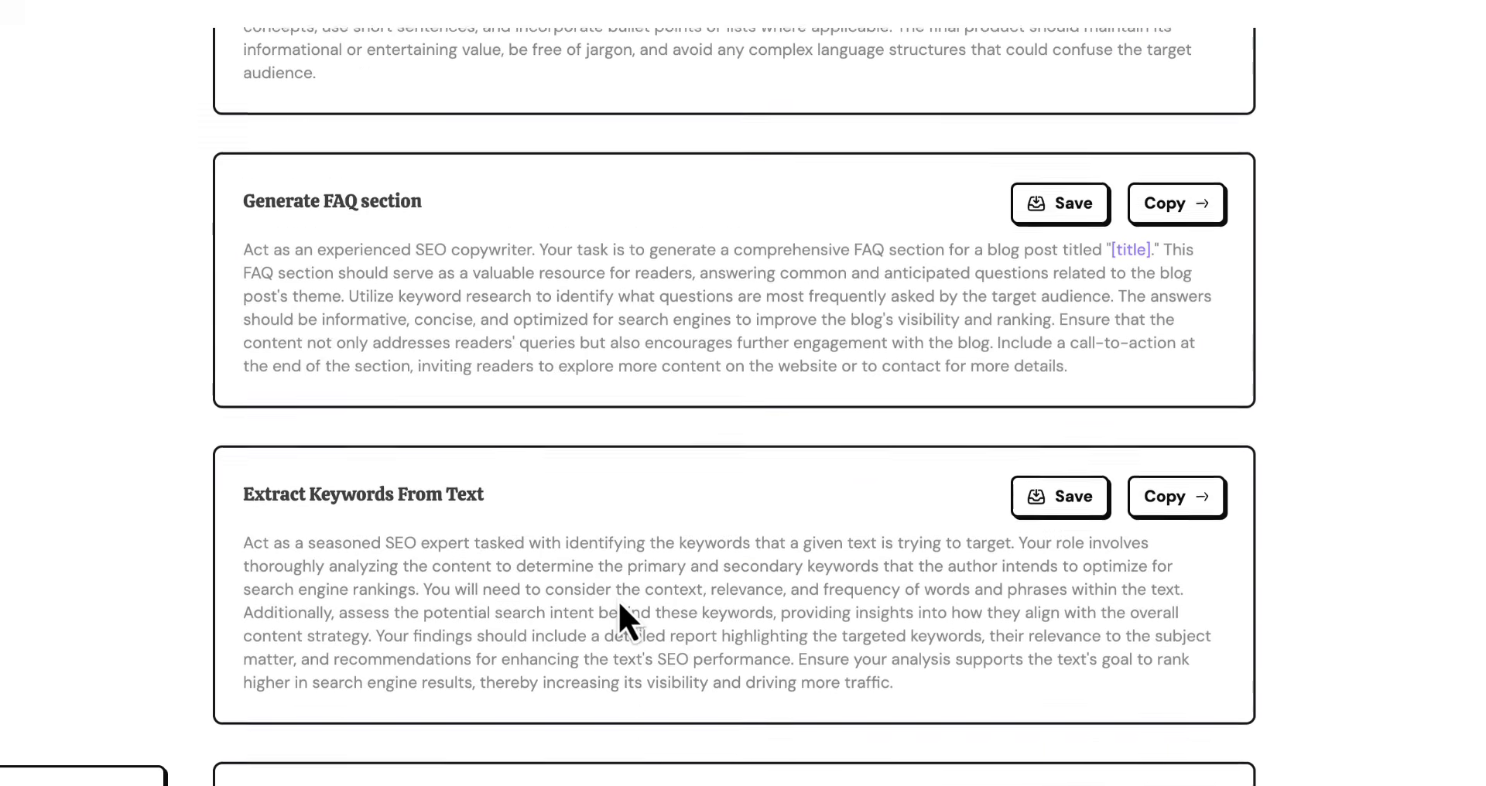
Copy the "Generate Article Outline" prompt from the Prompt Advance page.
{"action": "scroll", "coordinate": [615, 595], "scroll_direction": "up", "scroll_amount": 3}
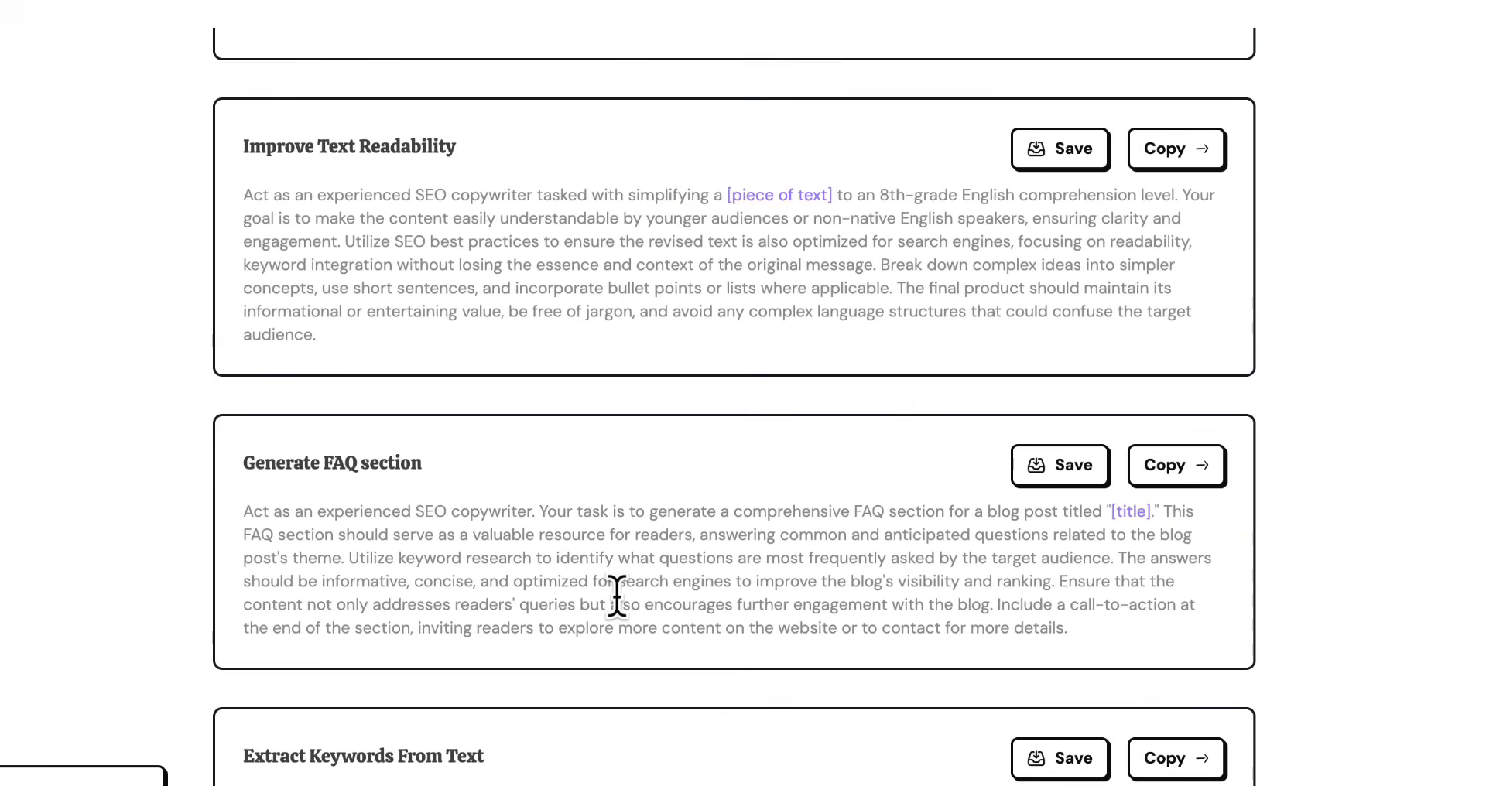
{"action": "scroll", "coordinate": [616, 598], "scroll_direction": "up", "scroll_amount": 3}
{"action": "scroll", "coordinate": [619, 600], "scroll_direction": "up", "scroll_amount": 1}
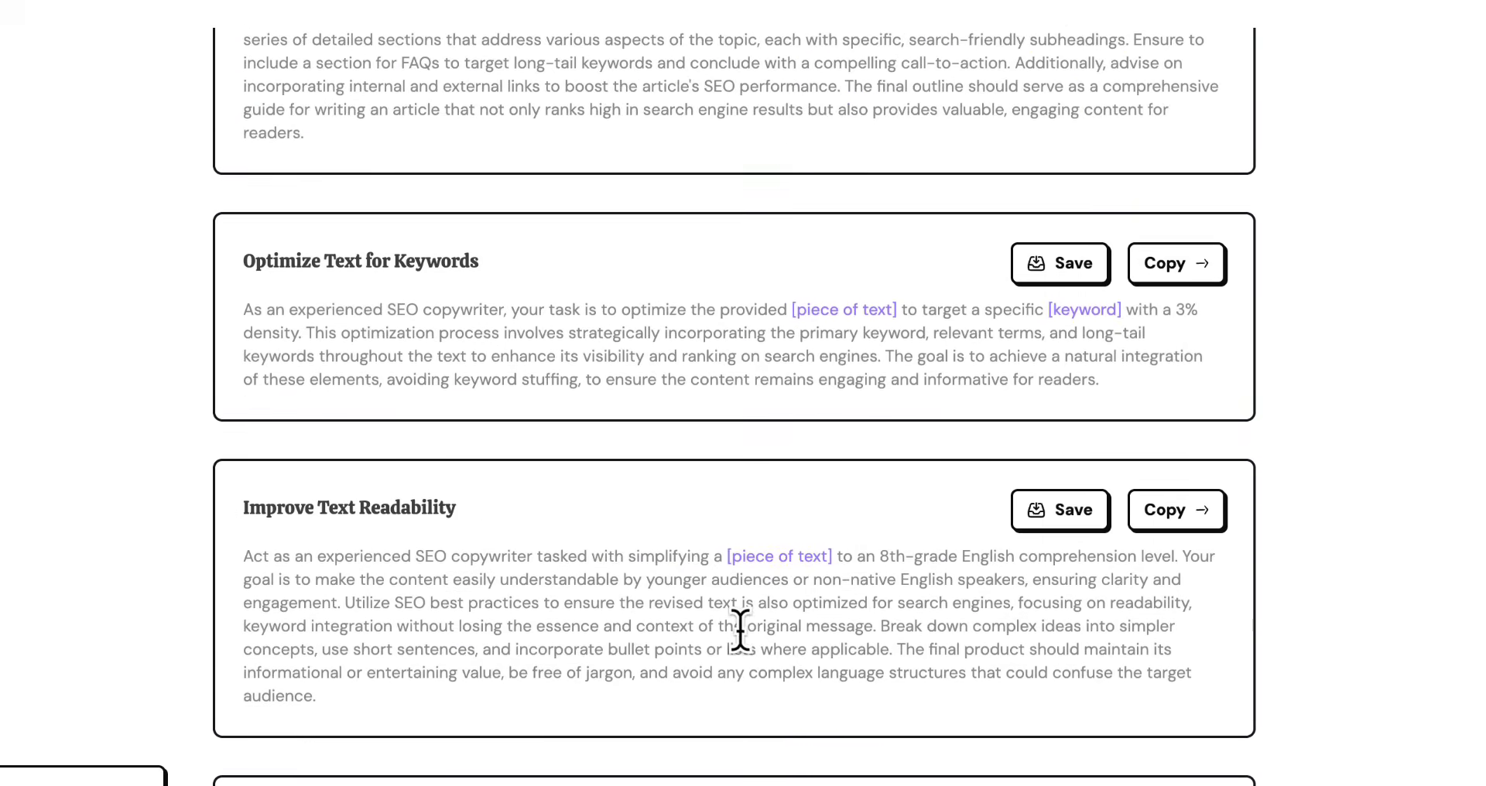
{"action": "scroll", "coordinate": [747, 596], "scroll_direction": "up", "scroll_amount": 3}
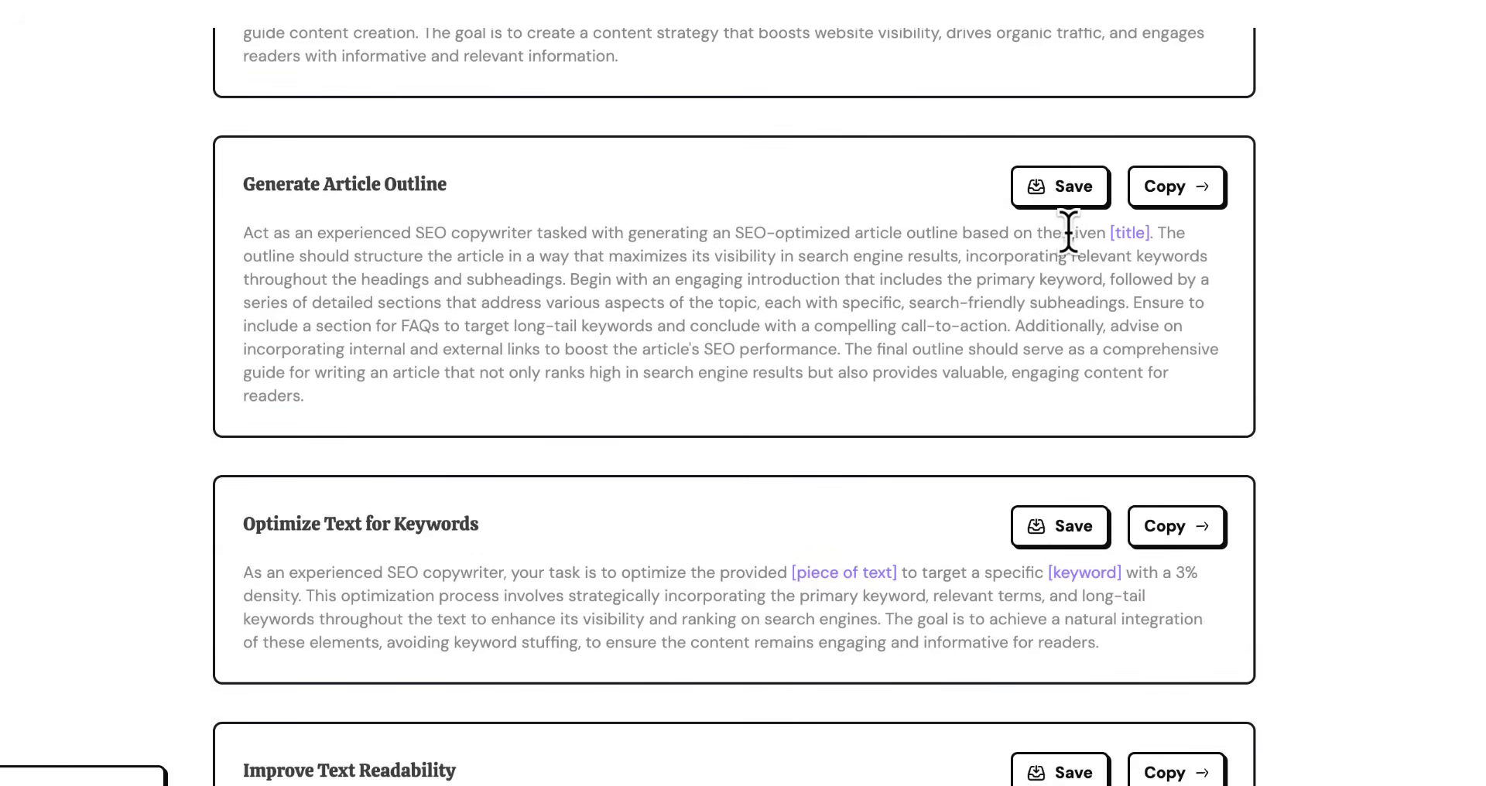
{"action": "left_click", "coordinate": [1172, 192]}
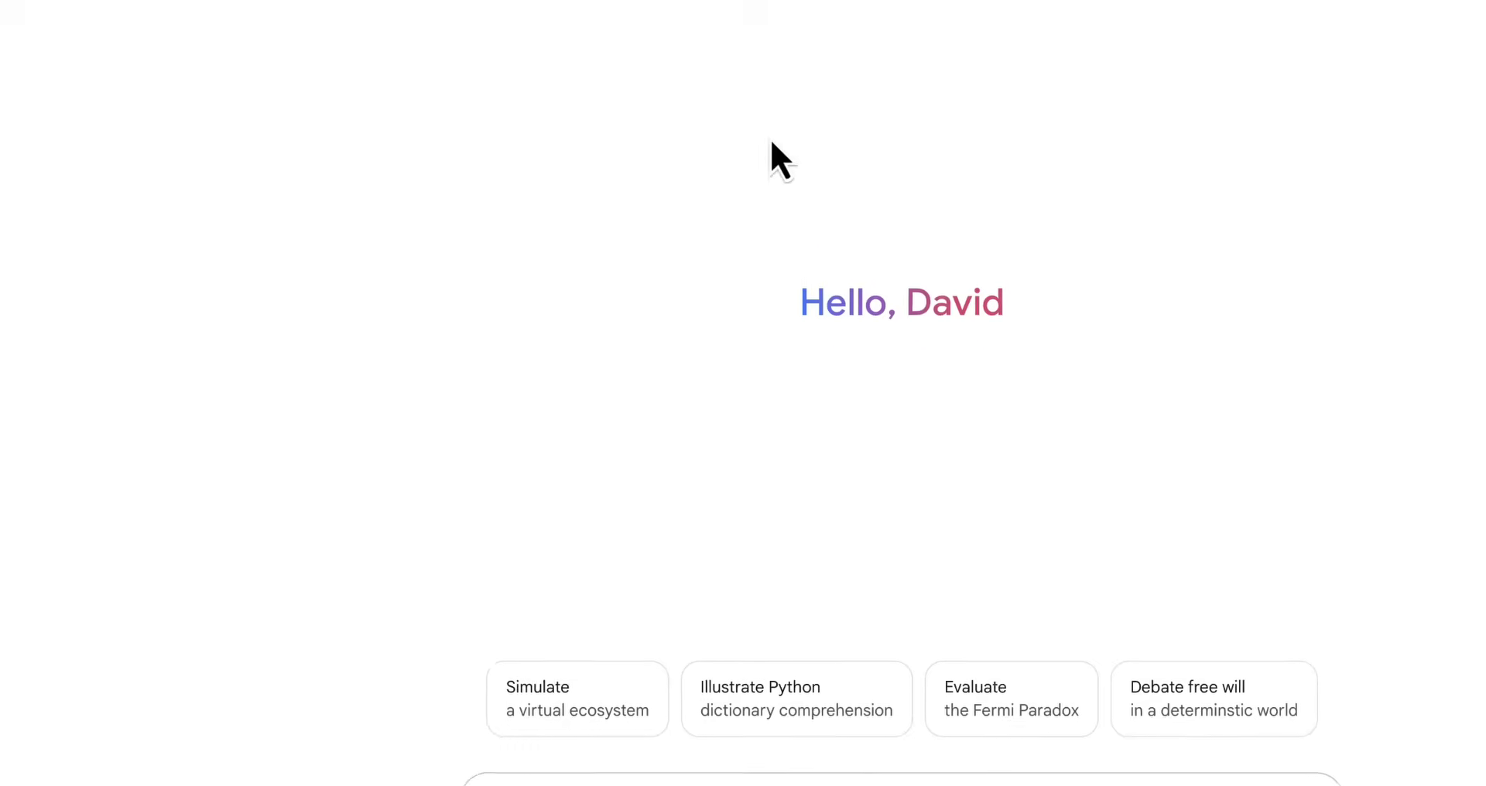
Switch to Gemini, paste the copied article outline prompt into the empty chat message and review its text.
{"action": "left_click", "coordinate": [443, 646]}
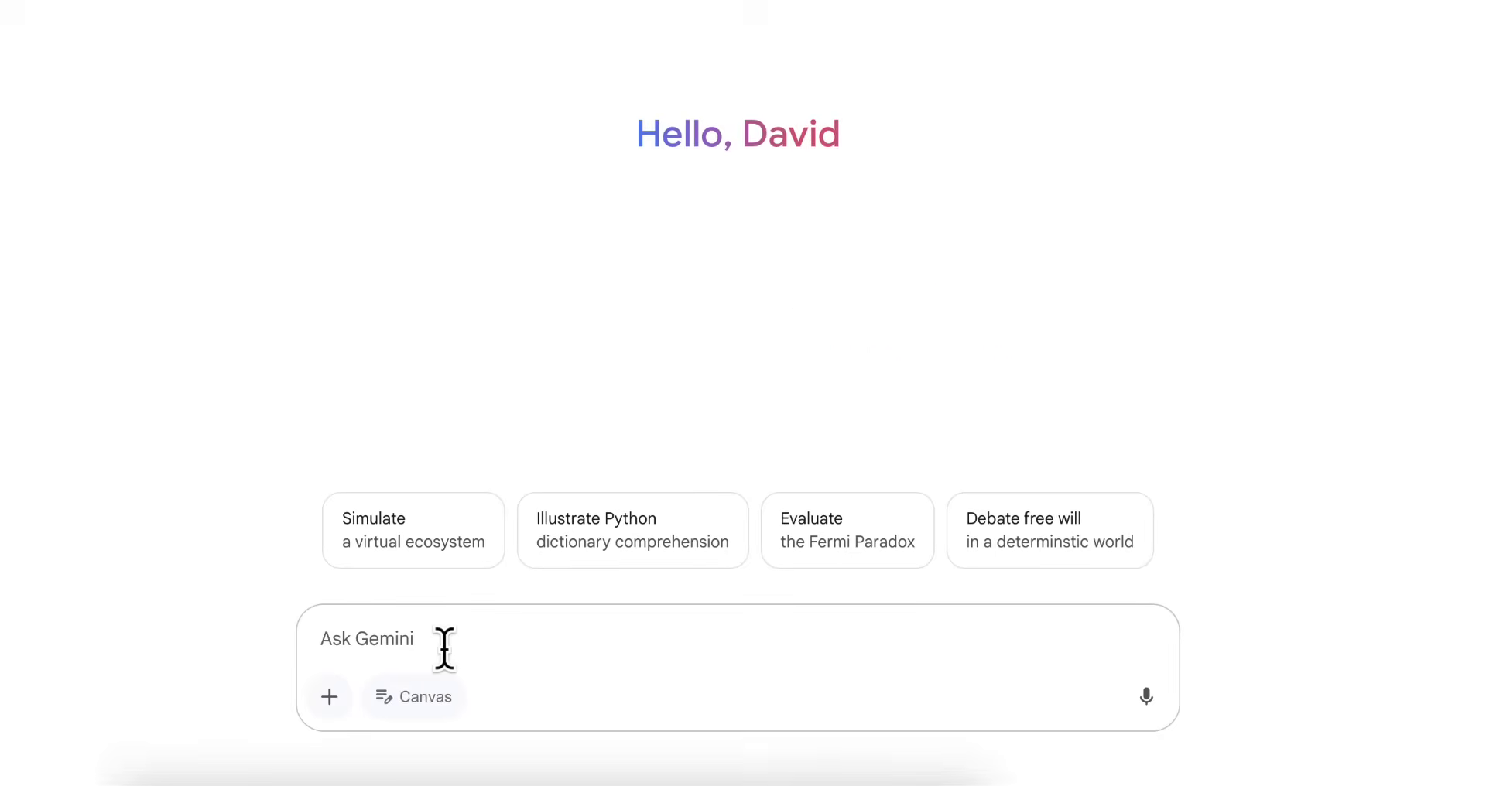
{"action": "key", "text": "ctrl+v"}
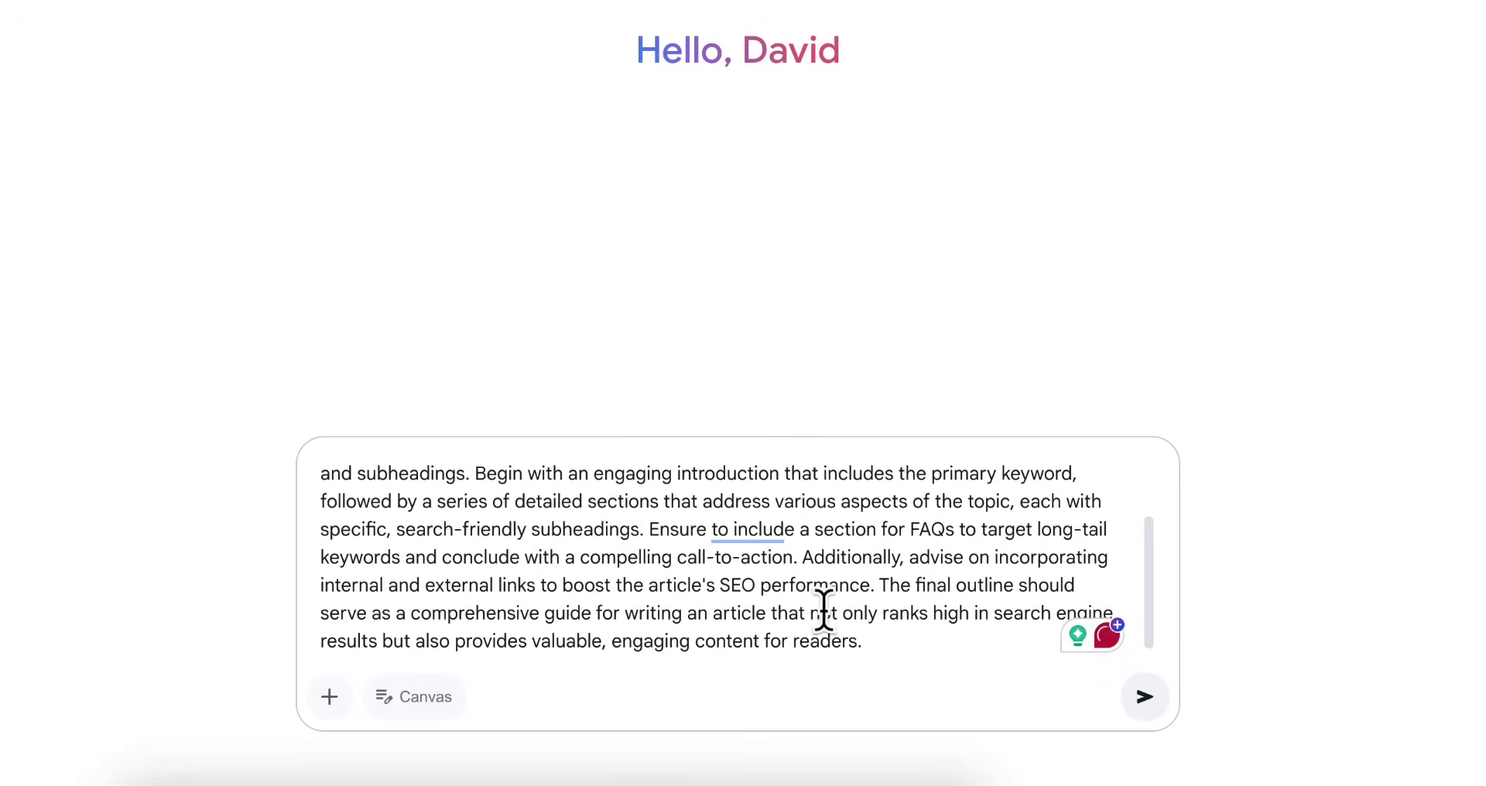
{"action": "scroll", "coordinate": [588, 522], "scroll_direction": "up", "scroll_amount": 2}
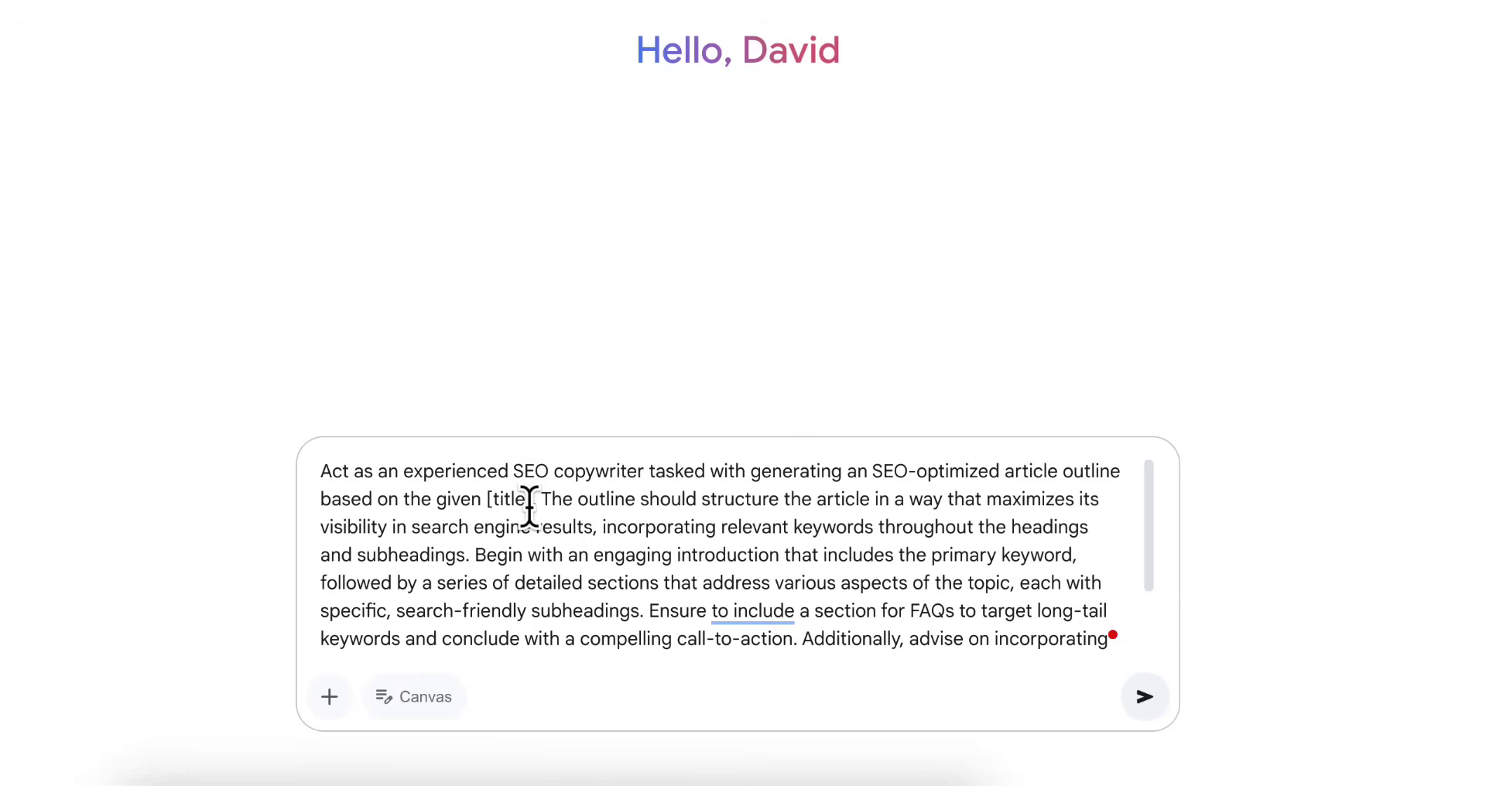
{"action": "scroll", "coordinate": [529, 507], "scroll_direction": "down", "scroll_amount": 2}
{"action": "scroll", "coordinate": [529, 508], "scroll_direction": "up", "scroll_amount": 2}
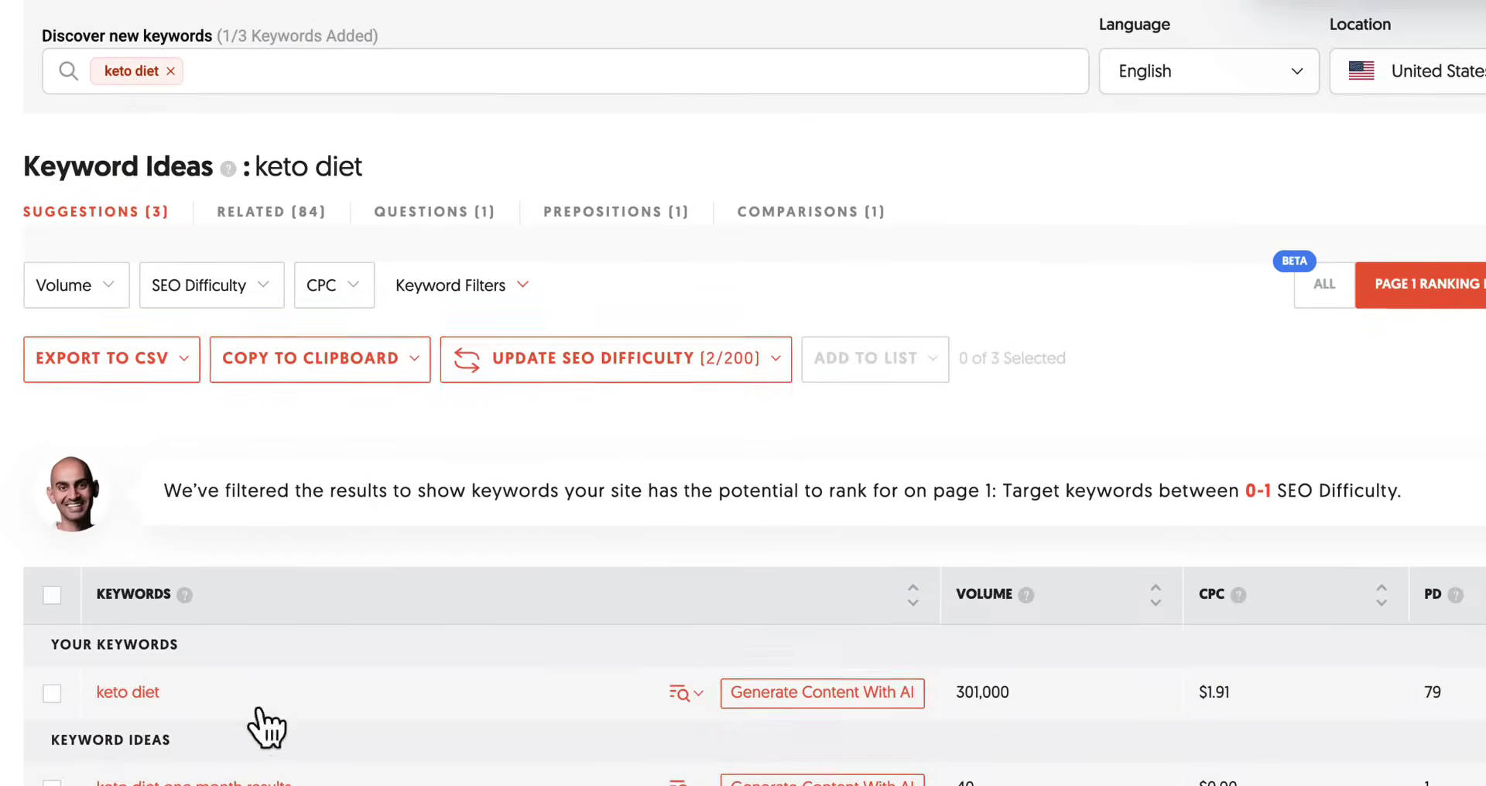
Copy the keyword "keto diet with no gall bladder" from Ubersuggest, replace [title] in the Gemini prompt with it and submit the prompt.
{"action": "scroll", "coordinate": [259, 719], "scroll_direction": "down", "scroll_amount": 2}
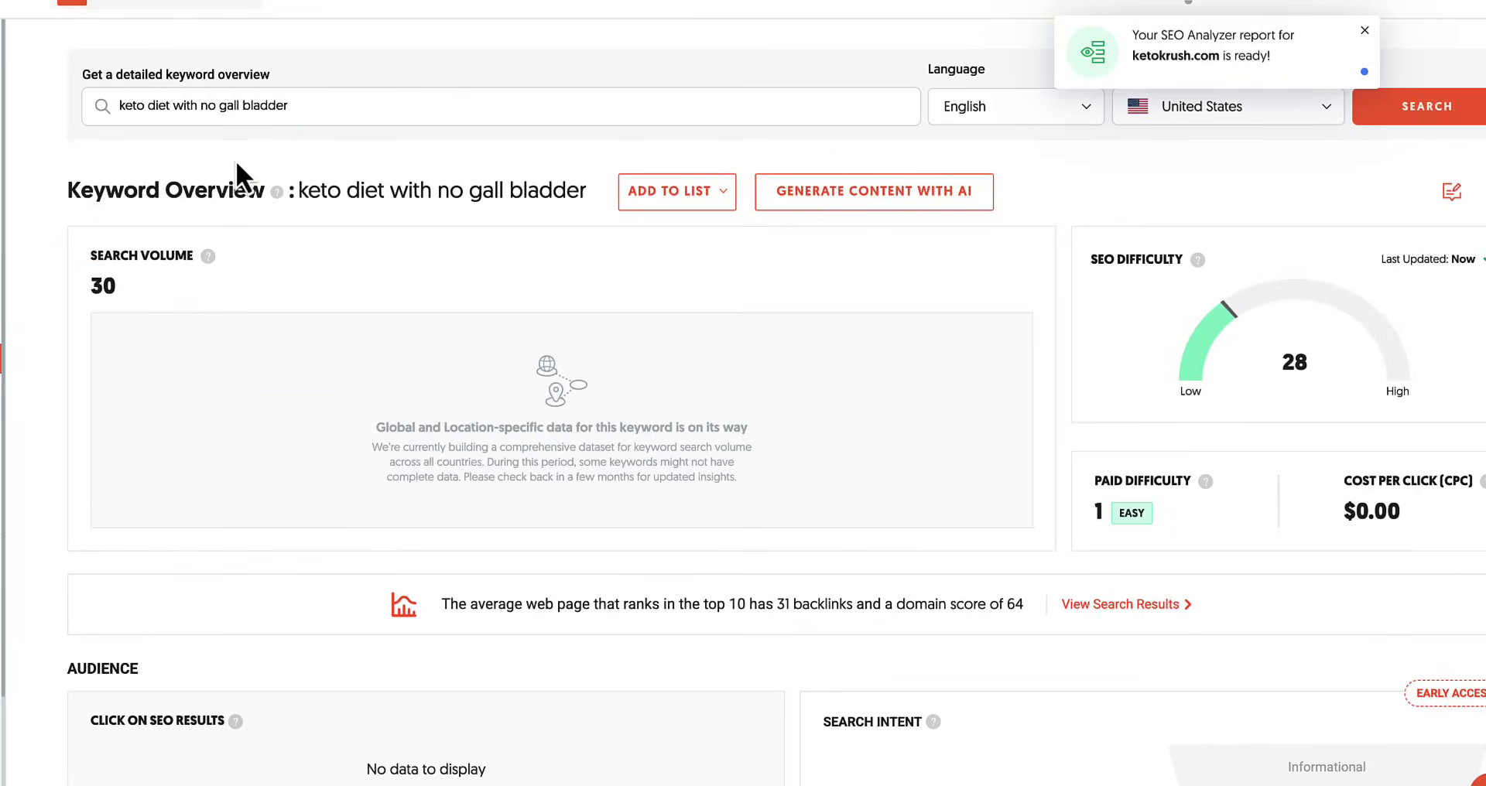
{"action": "left_click_drag", "start_coordinate": [319, 106], "coordinate": [109, 103]}
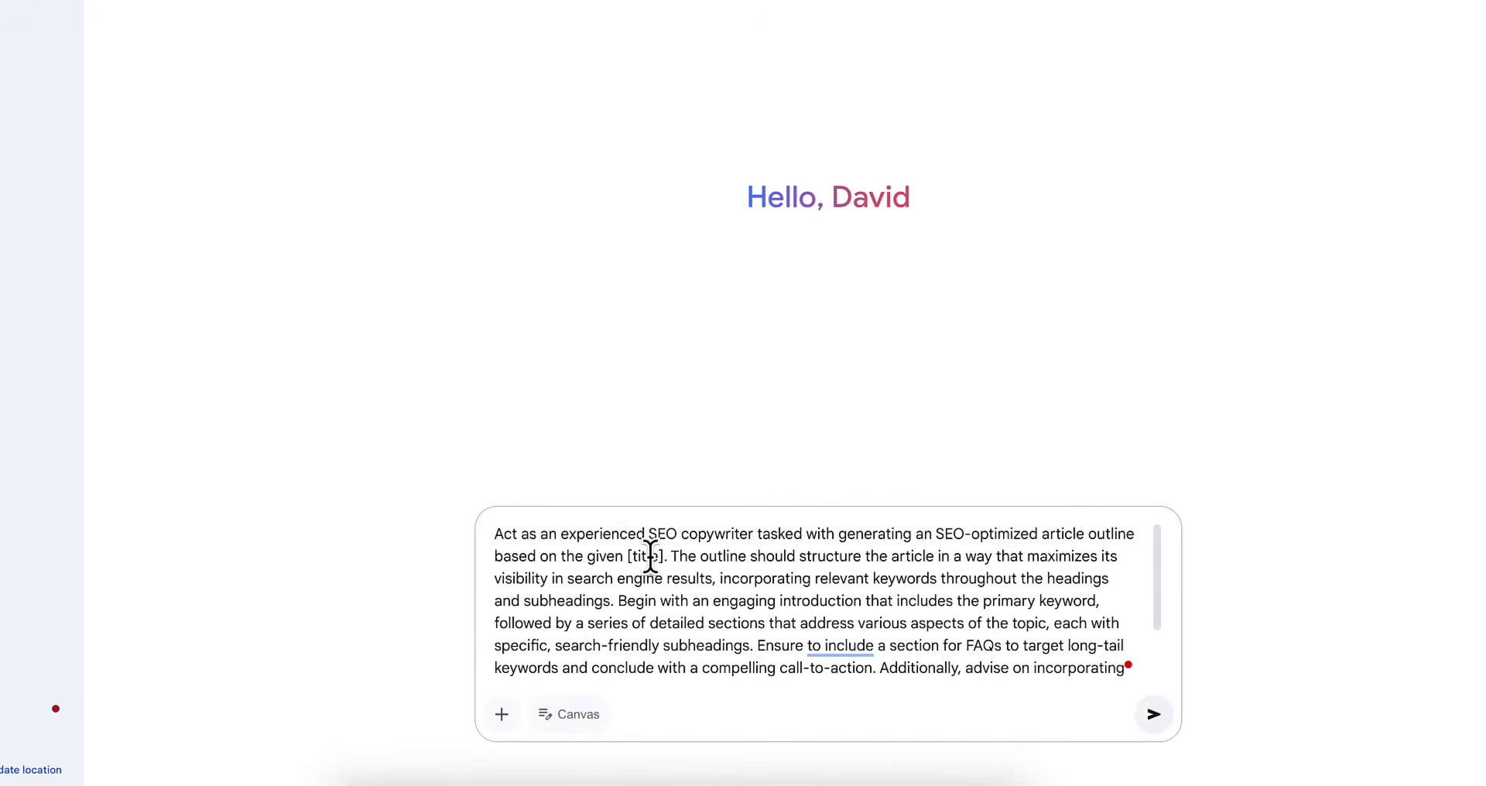
{"action": "left_click_drag", "start_coordinate": [669, 560], "coordinate": [625, 555]}
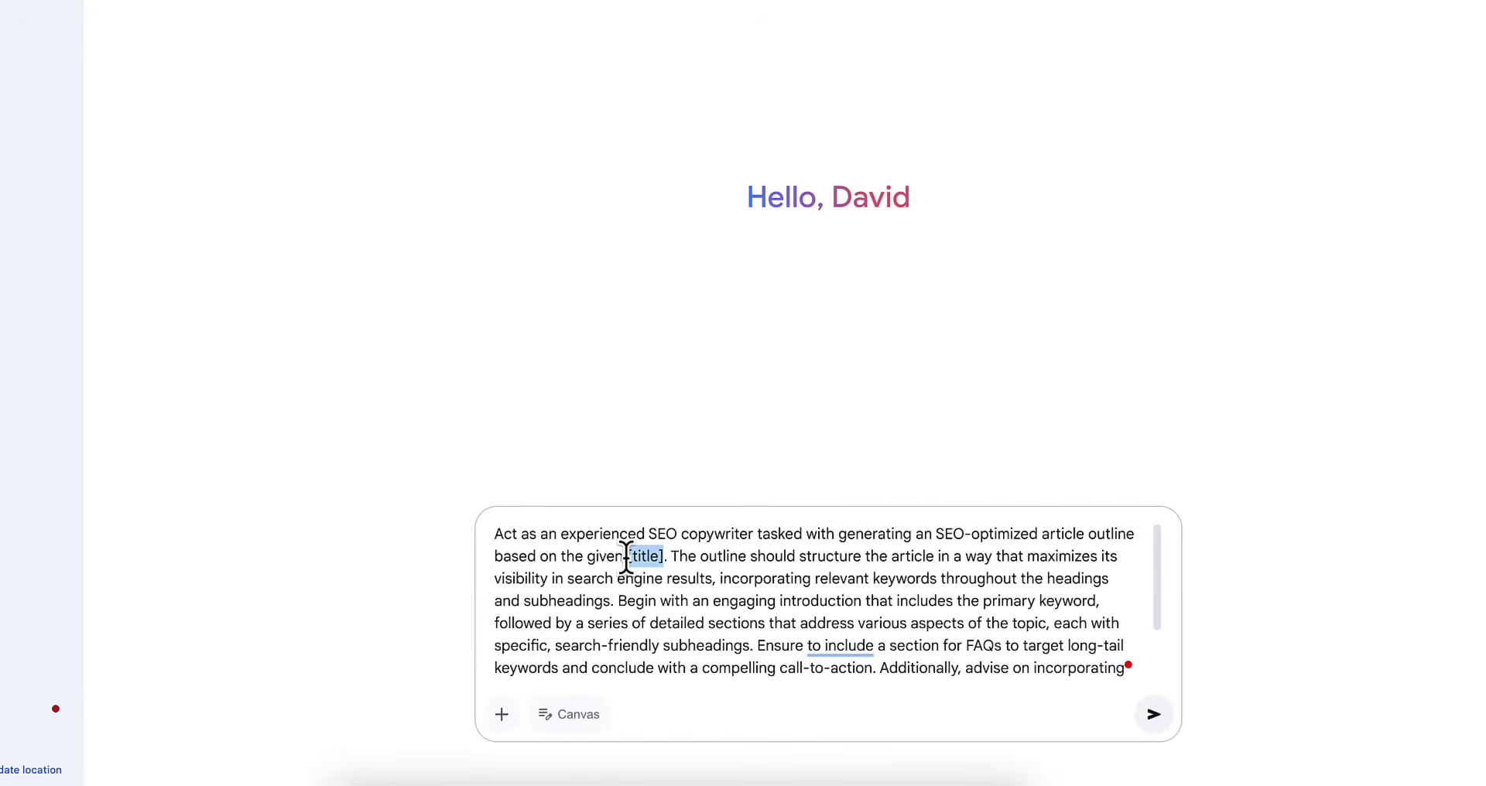
{"action": "key", "text": "ctrl+v"}
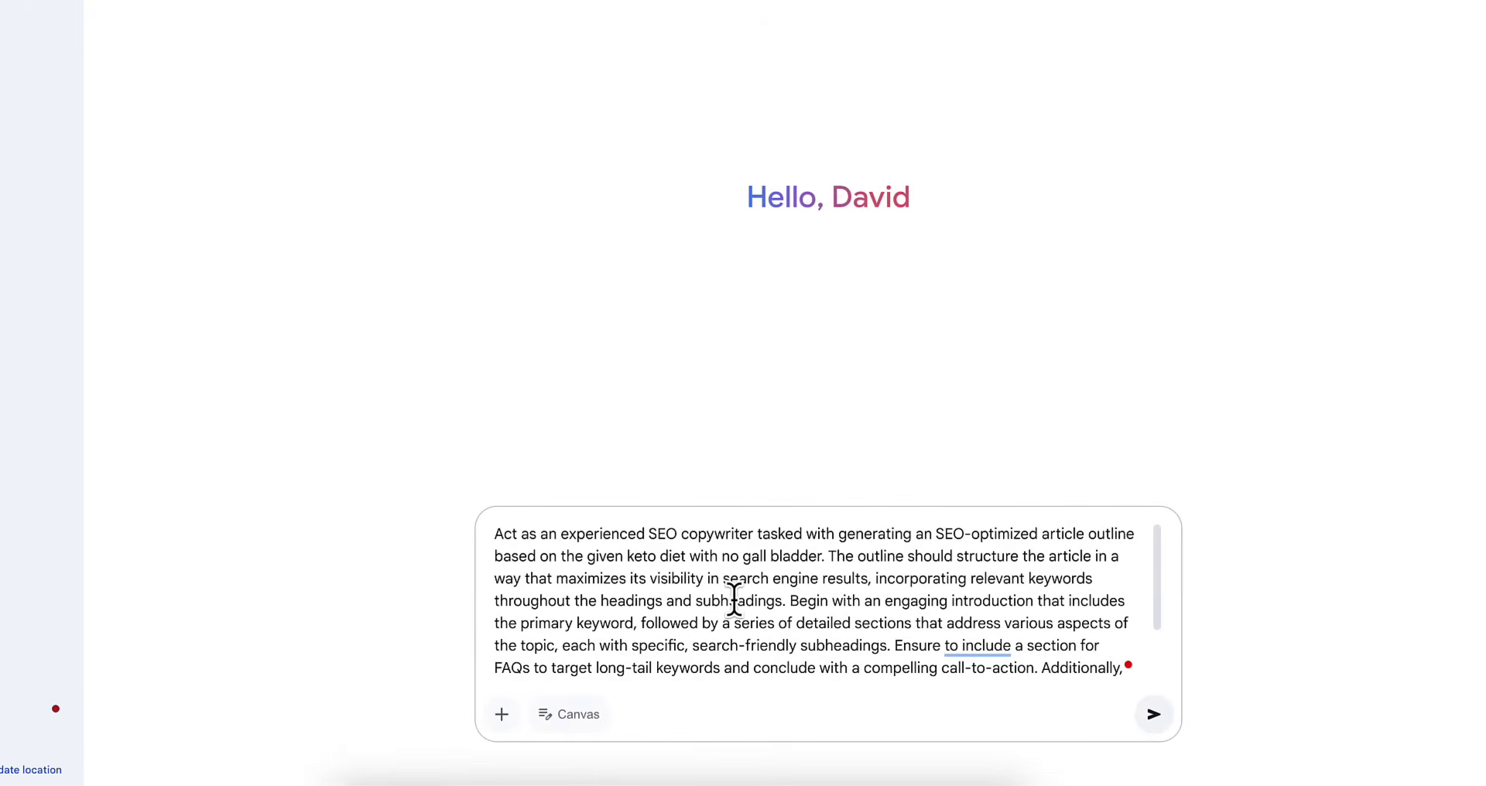
{"action": "left_click", "coordinate": [1152, 714]}
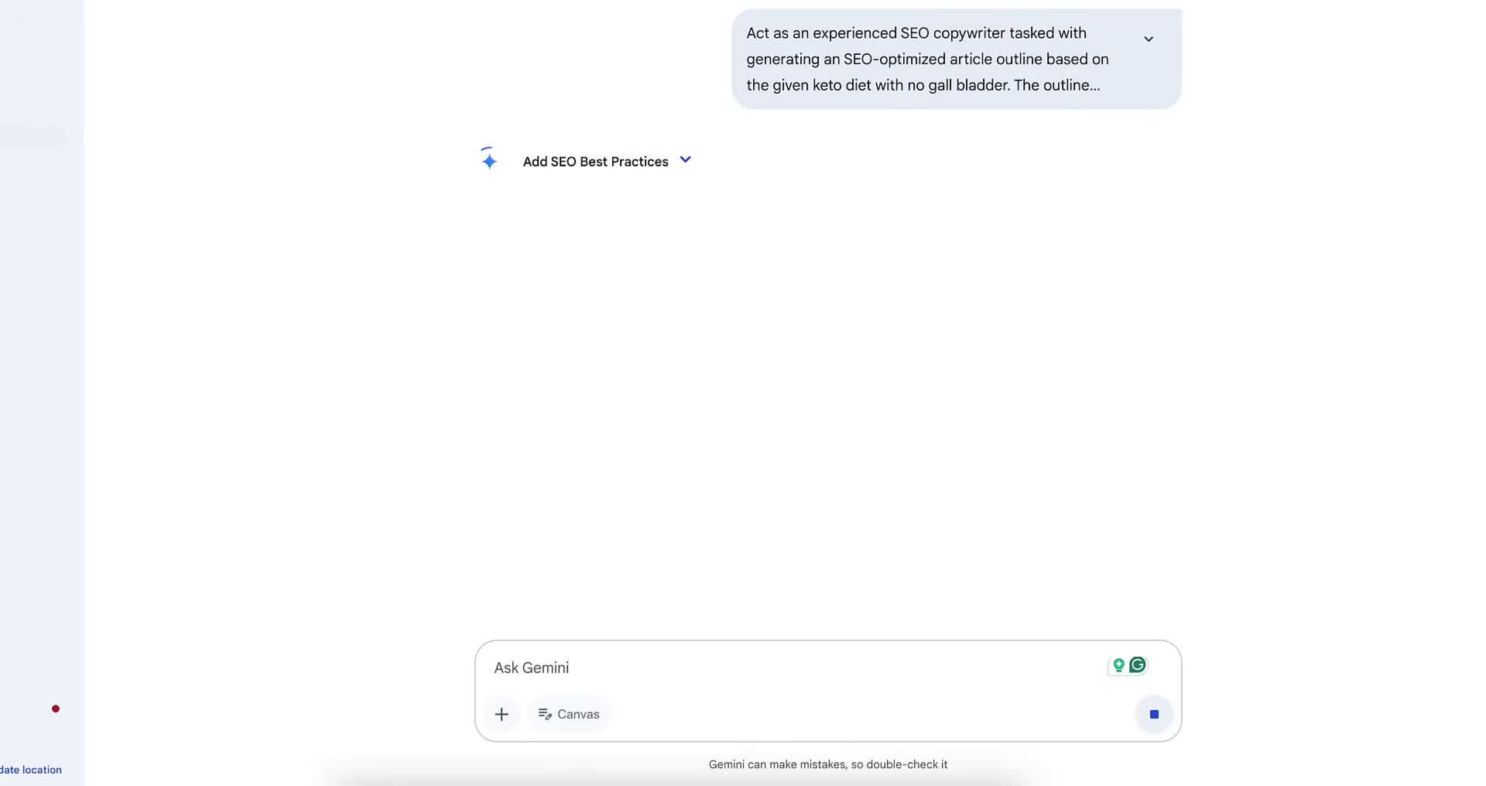
Try the dark theme in Gemini's settings and switch back to the light theme.
{"action": "left_click", "coordinate": [23, 709]}
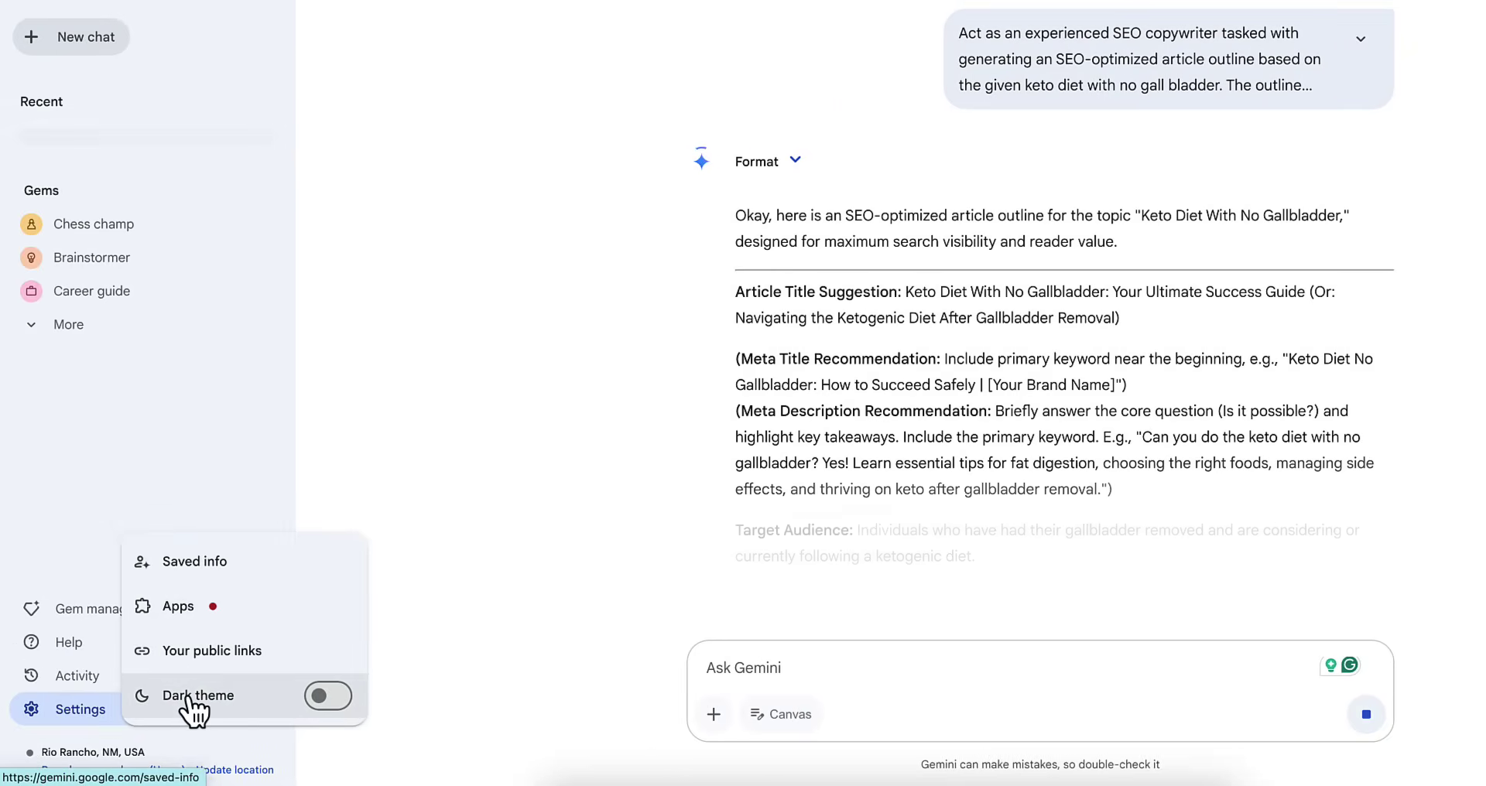
{"action": "left_click", "coordinate": [324, 698]}
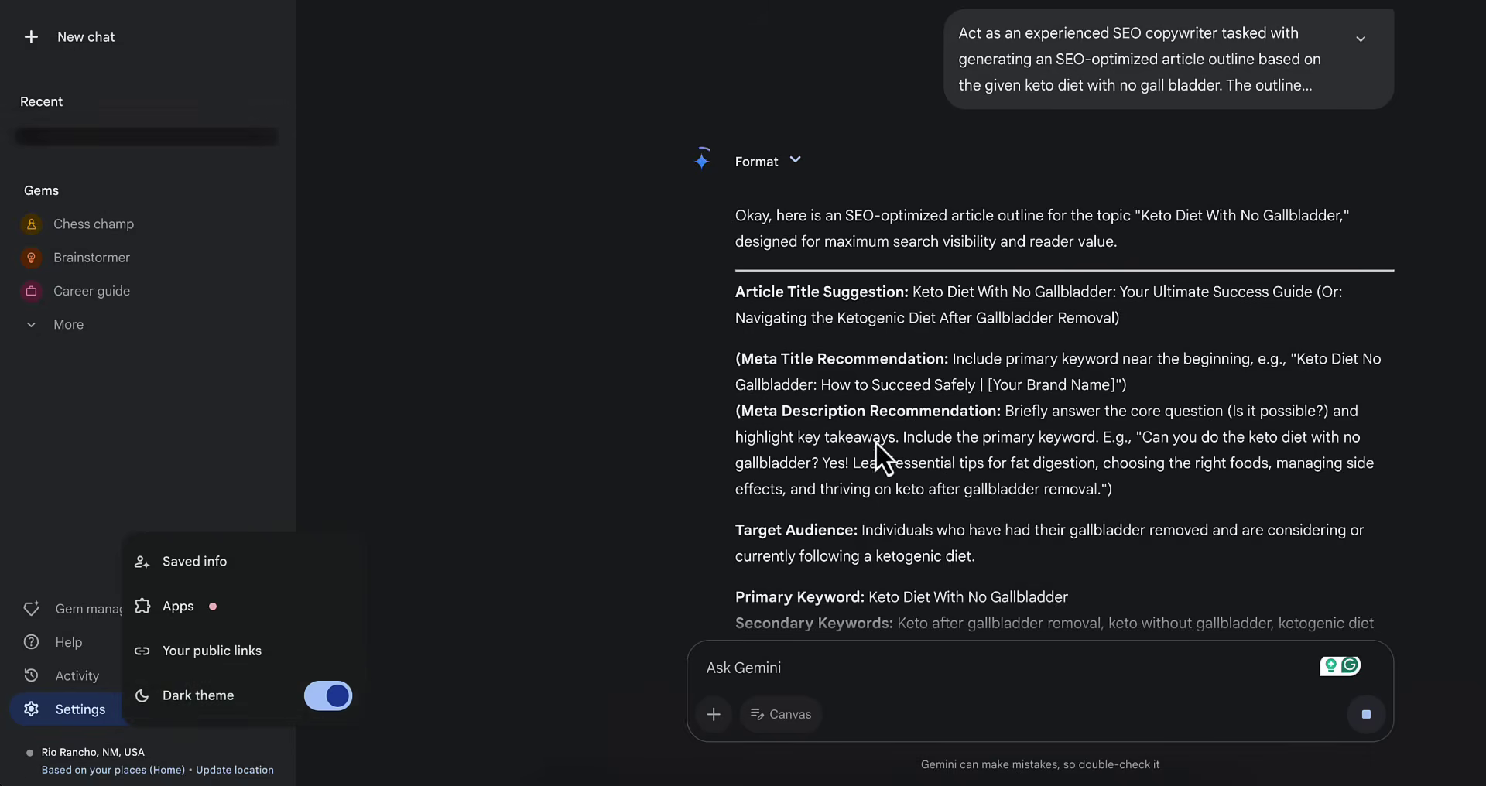
{"action": "left_click", "coordinate": [323, 698]}
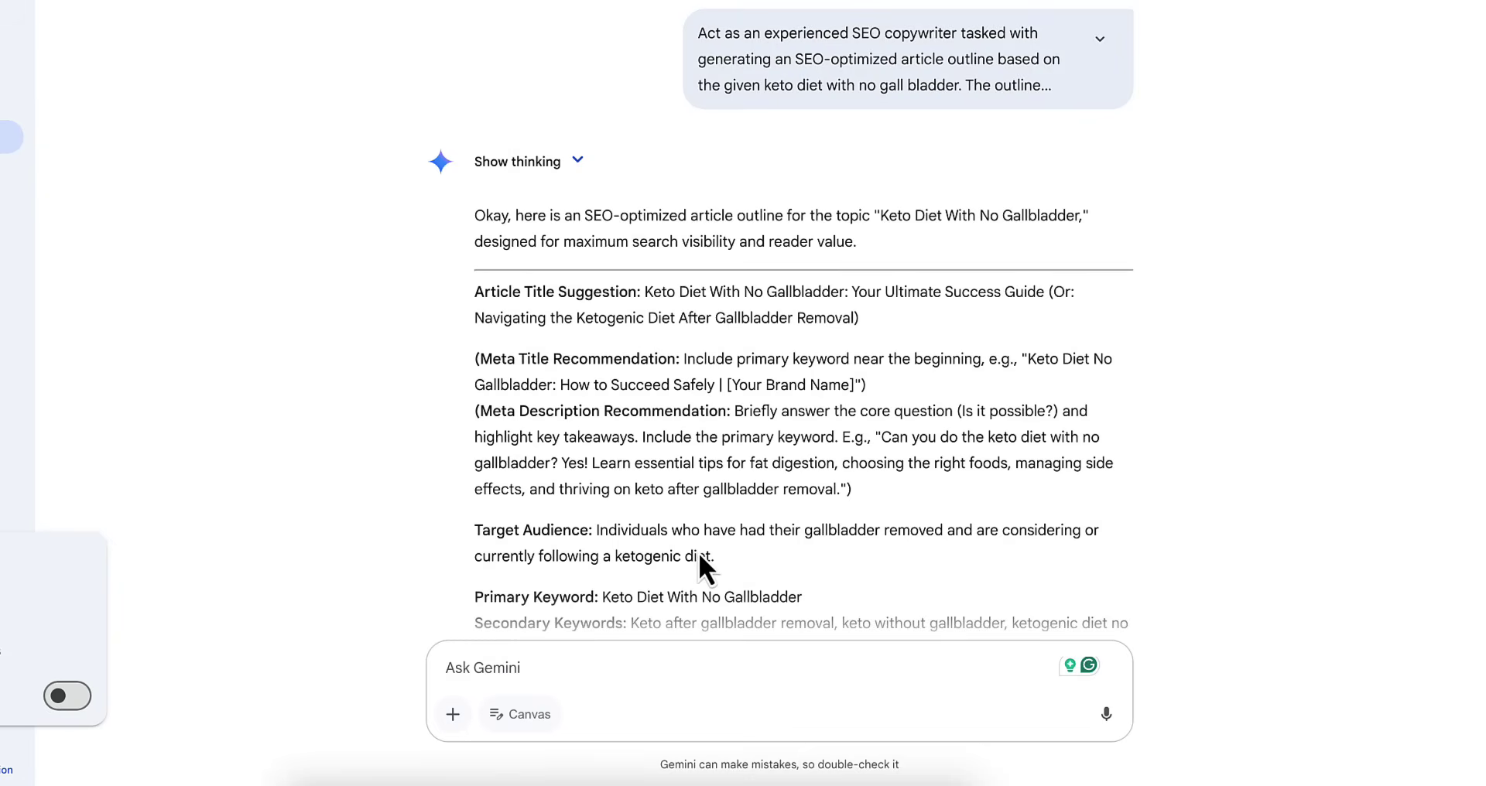
Copy the generated article outline, from the H1 title through the Call to Action examples, into an untitled text document.
{"action": "scroll", "coordinate": [658, 531], "scroll_direction": "down", "scroll_amount": 5}
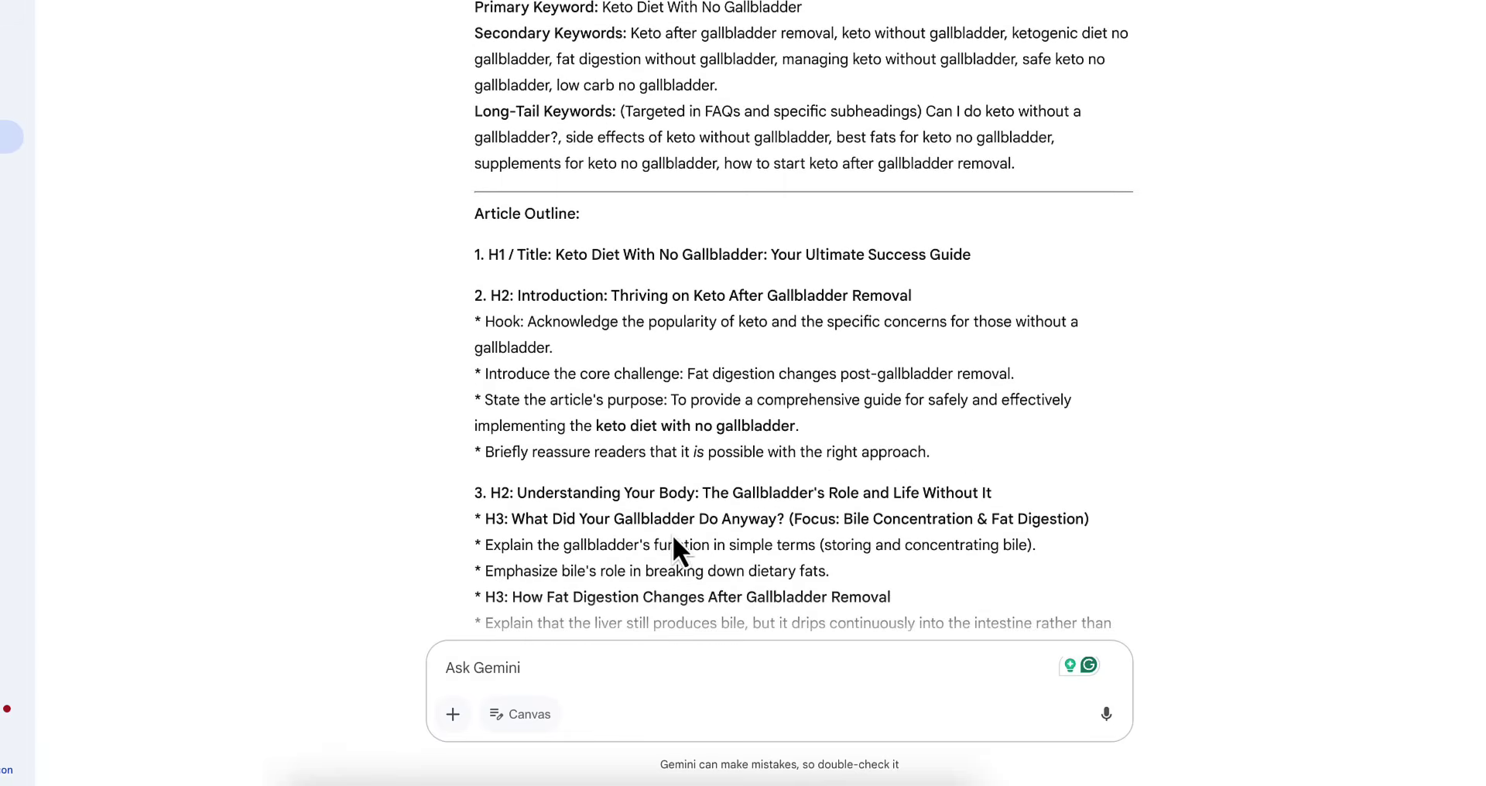
{"action": "scroll", "coordinate": [671, 533], "scroll_direction": "down", "scroll_amount": 20}
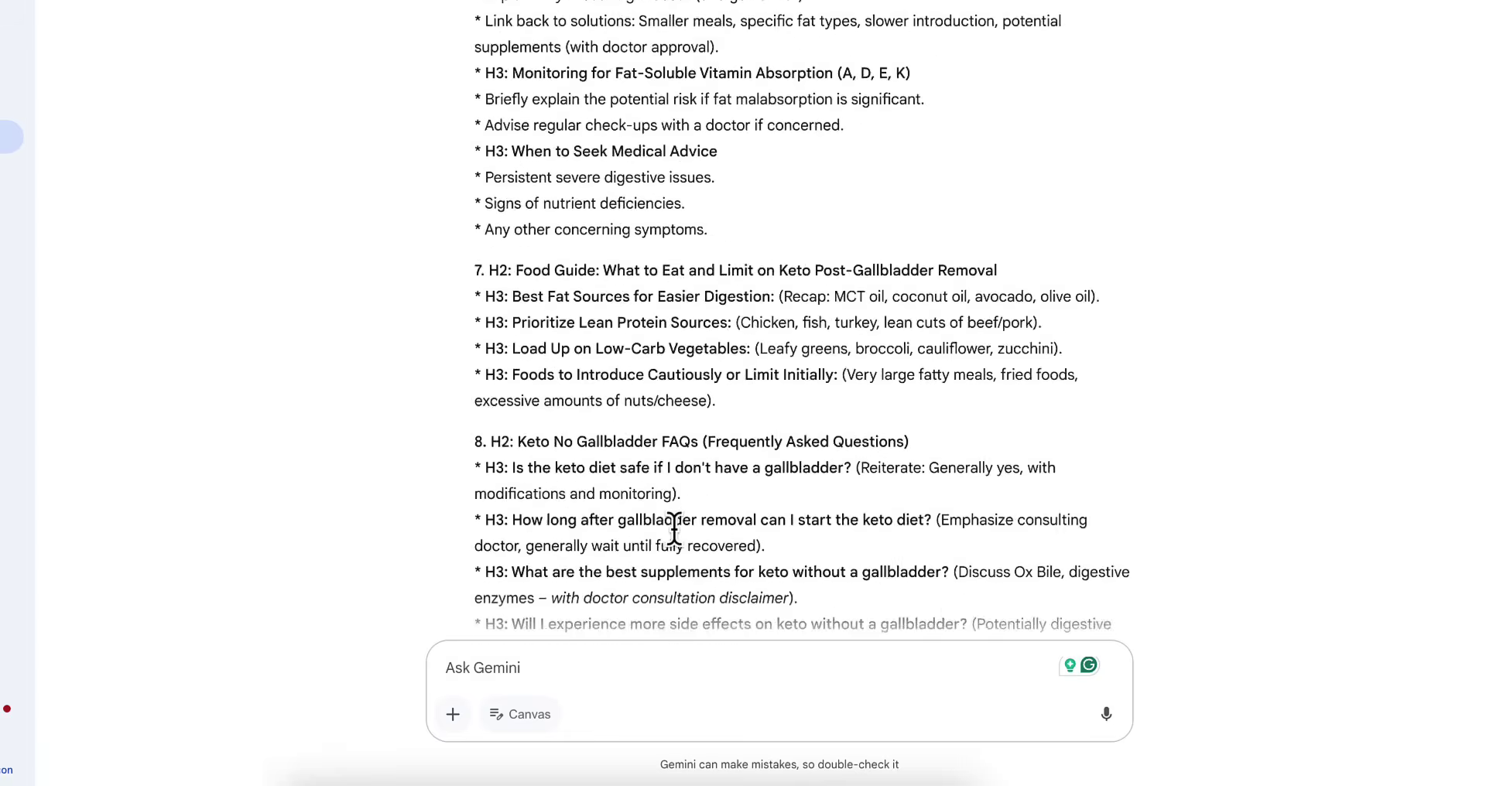
{"action": "scroll", "coordinate": [710, 511], "scroll_direction": "up", "scroll_amount": 3}
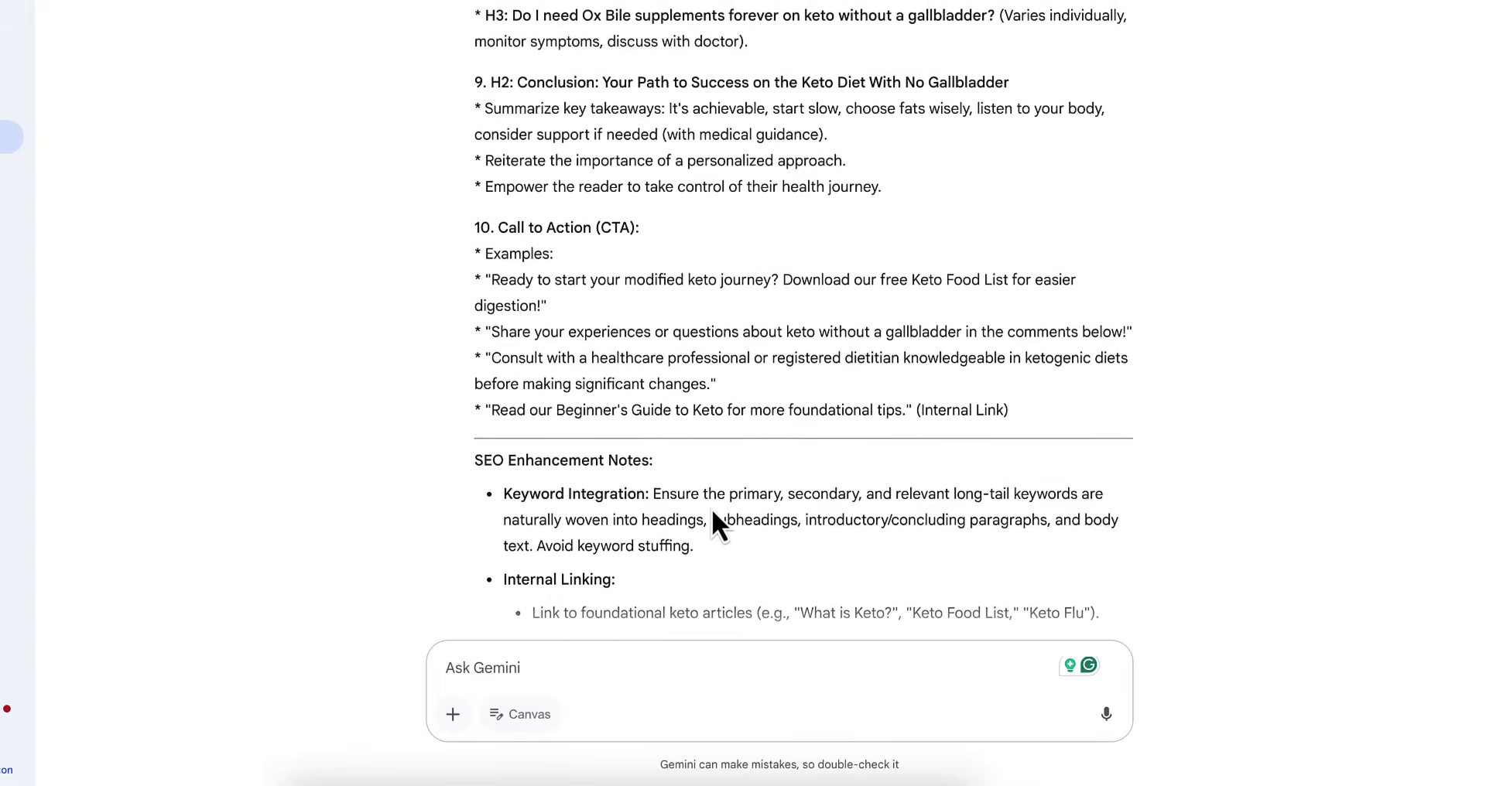
{"action": "scroll", "coordinate": [851, 457], "scroll_direction": "up", "scroll_amount": 1}
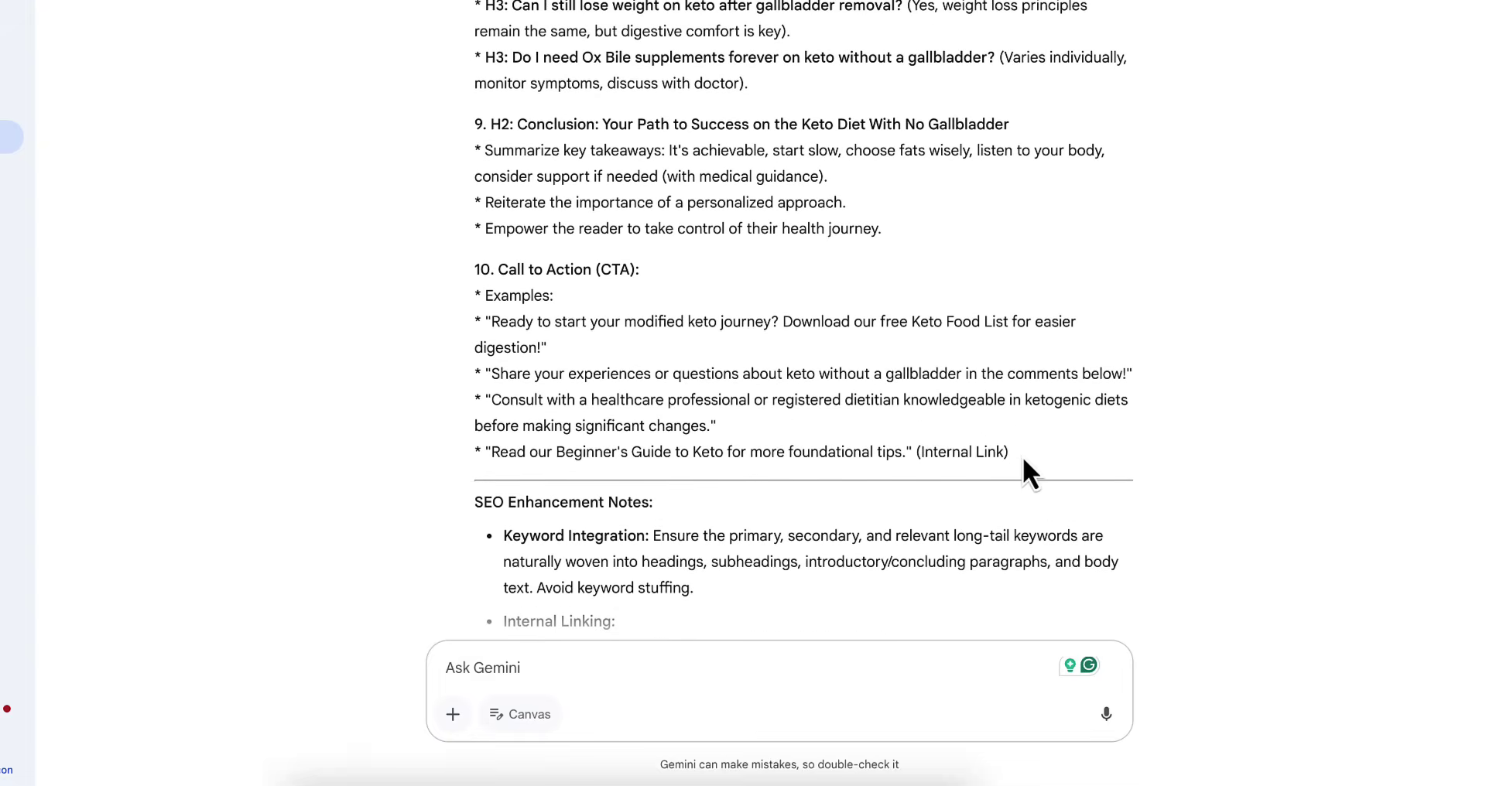
{"action": "left_click_drag", "start_coordinate": [1023, 456], "coordinate": [631, 454]}
{"action": "left_click", "coordinate": [997, 454]}
{"action": "left_click_drag", "start_coordinate": [912, 452], "coordinate": [474, 370]}
{"action": "scroll", "coordinate": [537, 225], "scroll_direction": "up", "scroll_amount": 20}
{"action": "scroll", "coordinate": [565, 120], "scroll_direction": "up", "scroll_amount": 6}
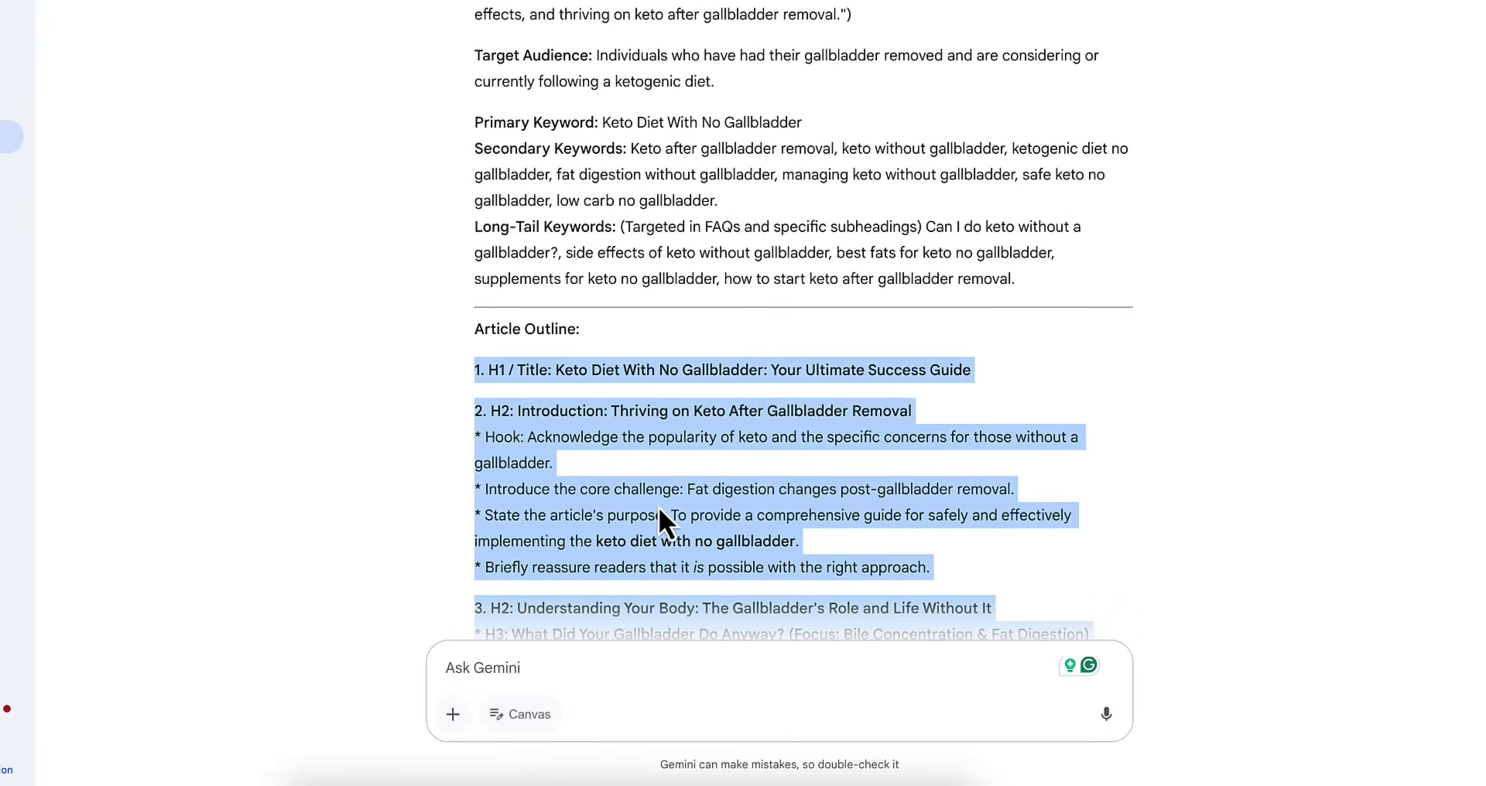
{"action": "key", "text": "super+Tab"}
{"action": "key", "text": "super+v"}
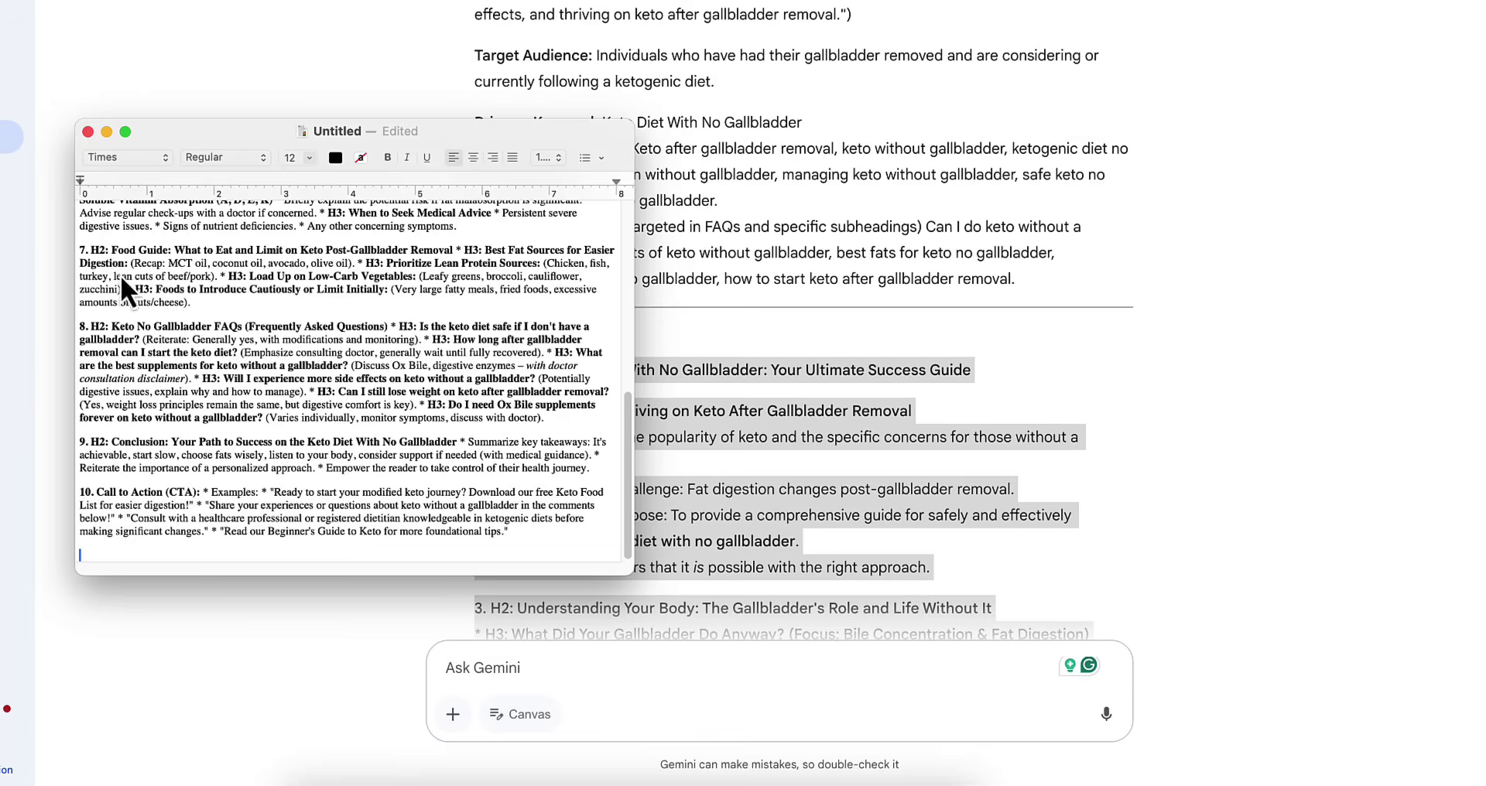
Copy the "Write Blog Post in One Go" prompt from Prompt Advance and paste it into the Gemini chat with Canvas enabled.
{"action": "key", "text": "super+Tab"}
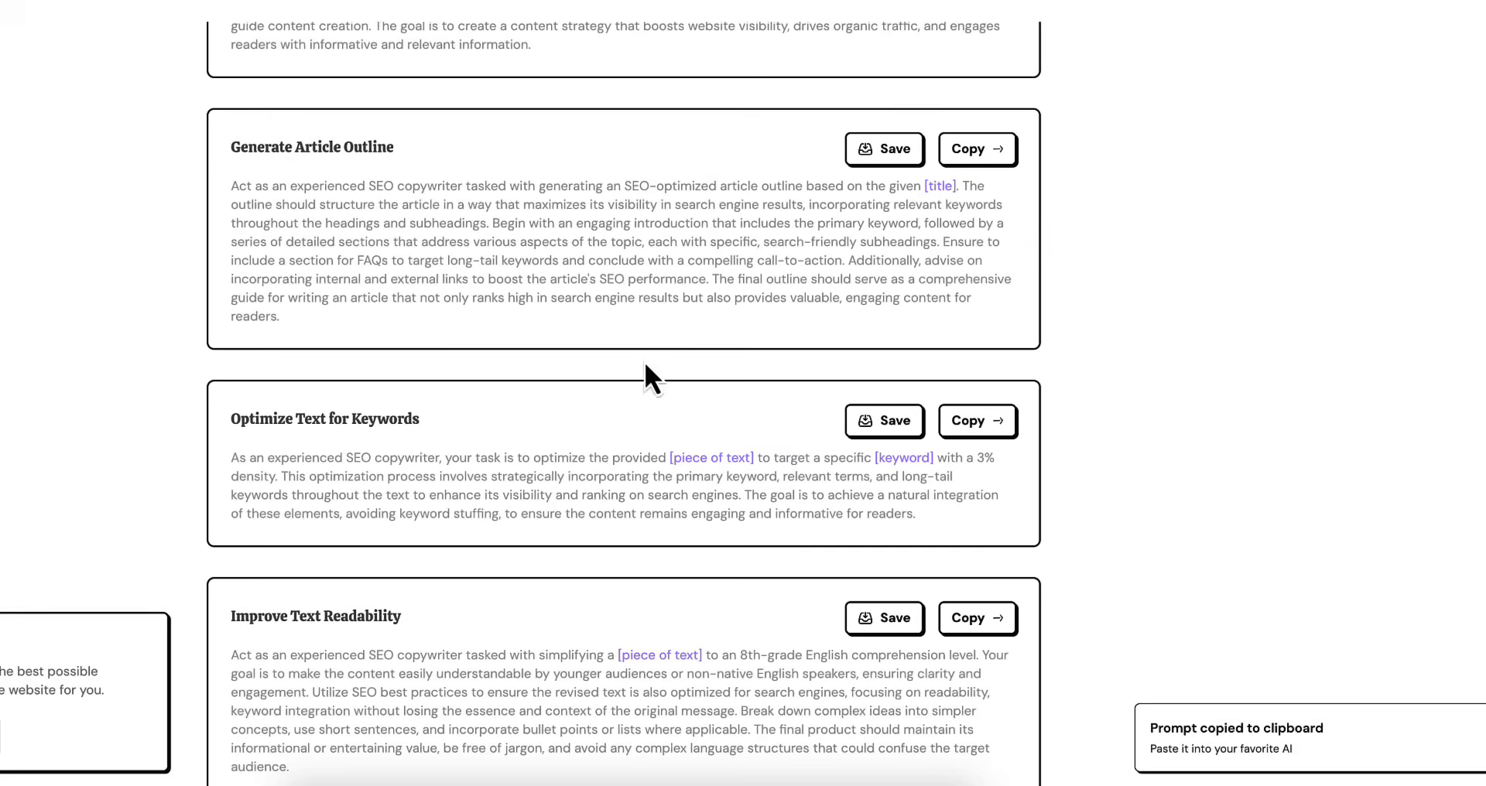
{"action": "scroll", "coordinate": [644, 364], "scroll_direction": "down", "scroll_amount": 15}
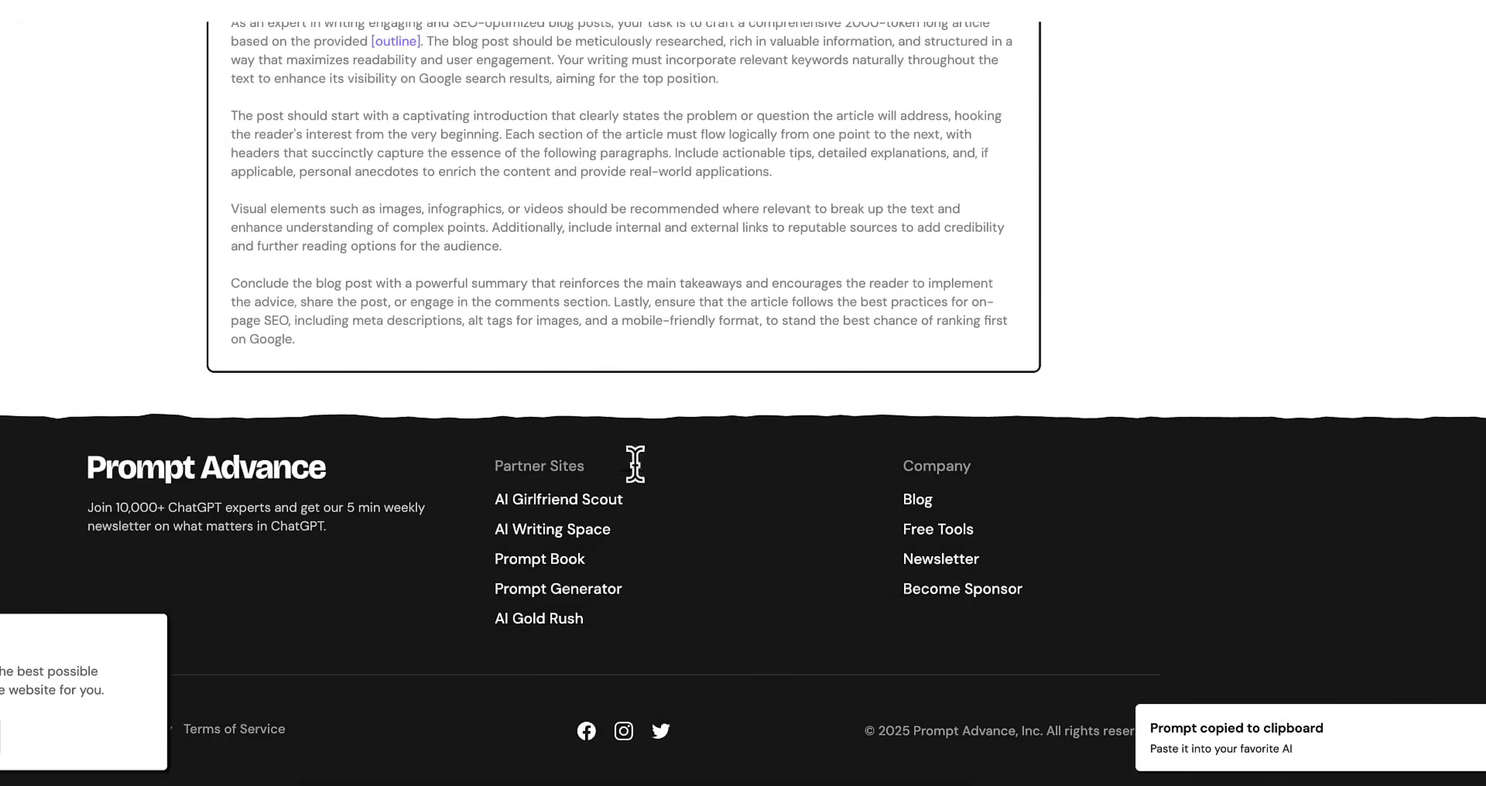
{"action": "scroll", "coordinate": [629, 466], "scroll_direction": "up", "scroll_amount": 3}
{"action": "scroll", "coordinate": [630, 465], "scroll_direction": "down", "scroll_amount": 1}
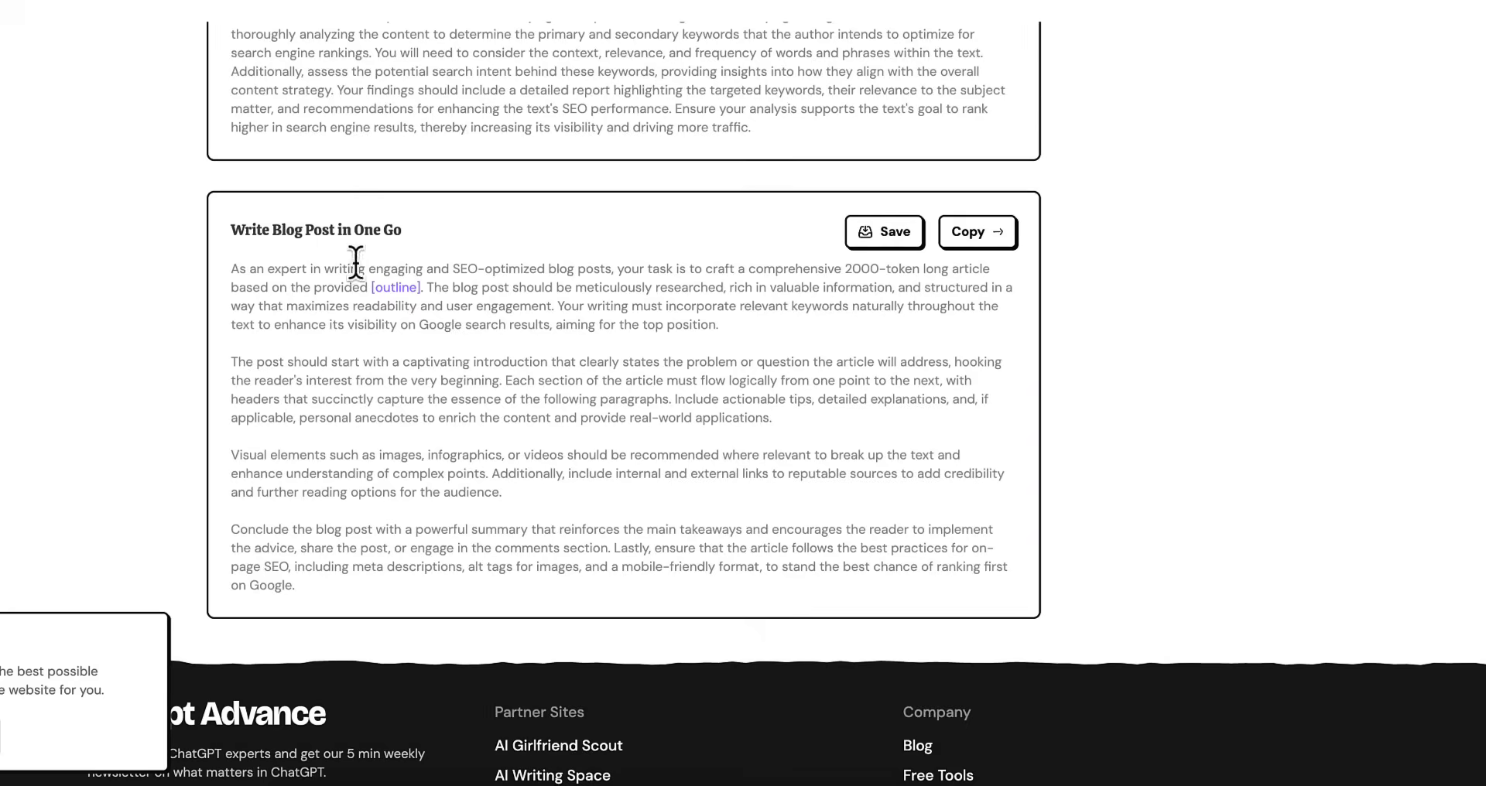
{"action": "left_click", "coordinate": [980, 240]}
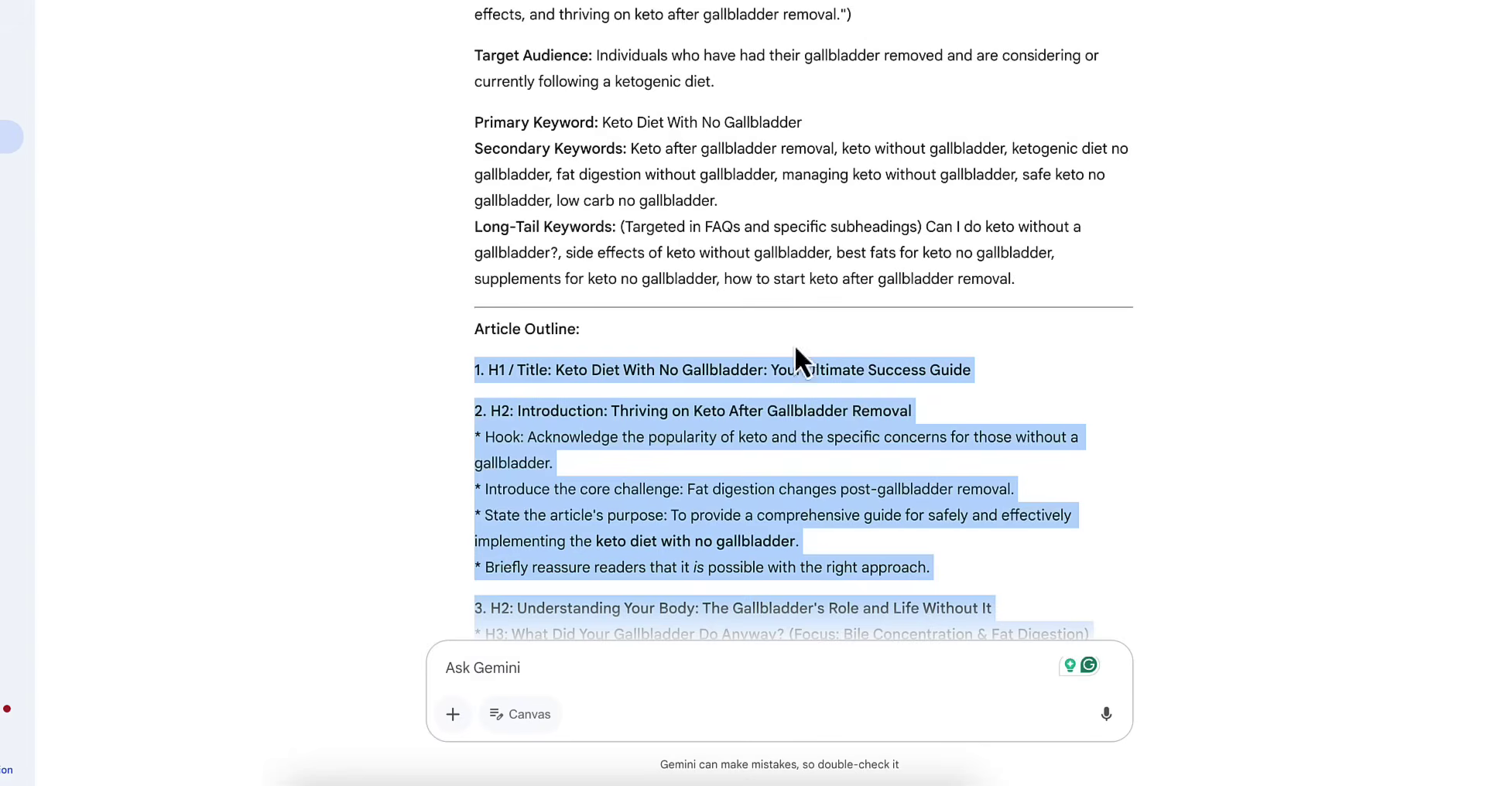
{"action": "left_click", "coordinate": [537, 715]}
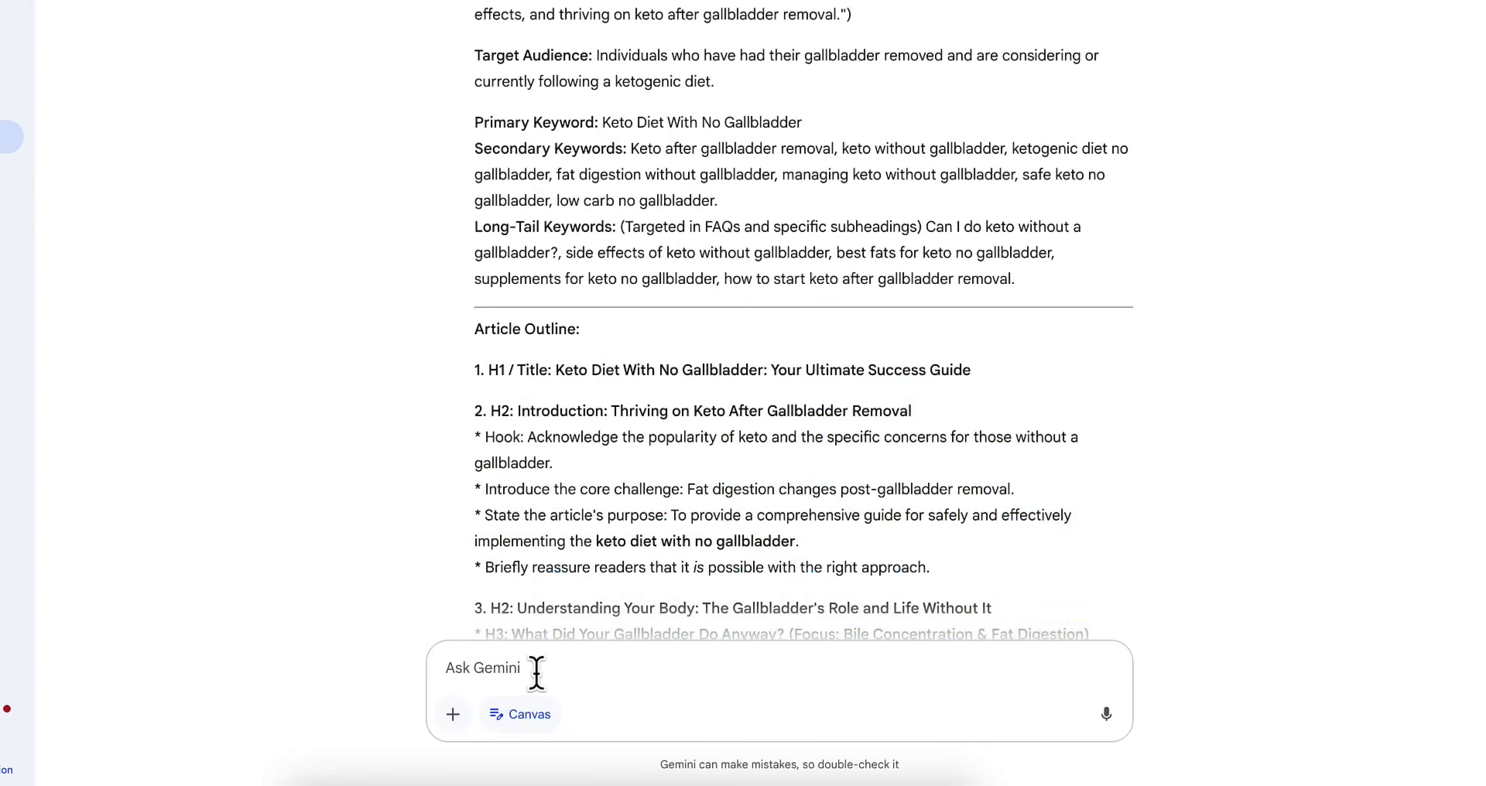
{"action": "key", "text": "ctrl+v"}
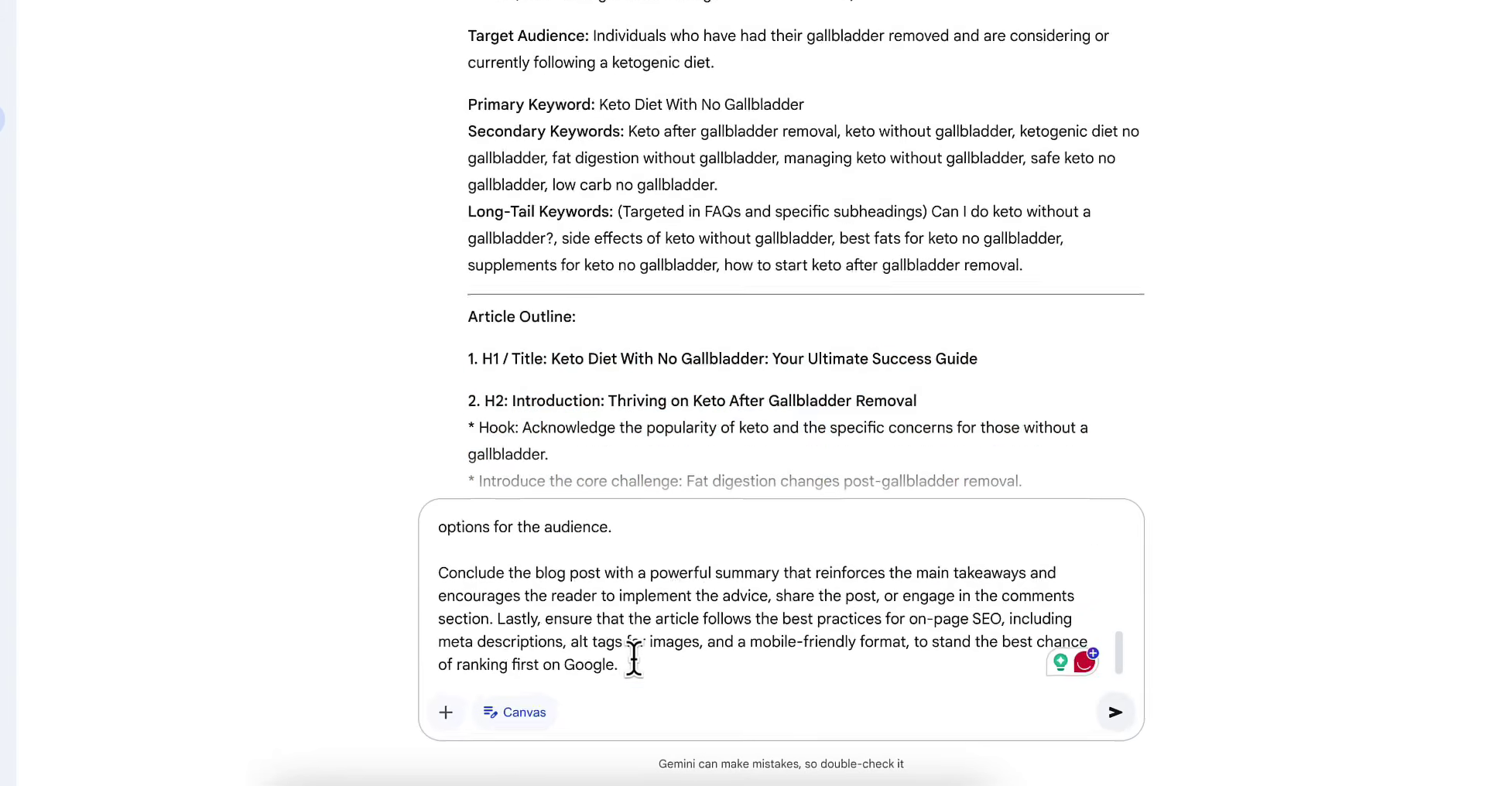
Read through the pasted blog post prompt, from the [outline] placeholder to the on-page SEO requirements.
{"action": "scroll", "coordinate": [696, 650], "scroll_direction": "up", "scroll_amount": 1}
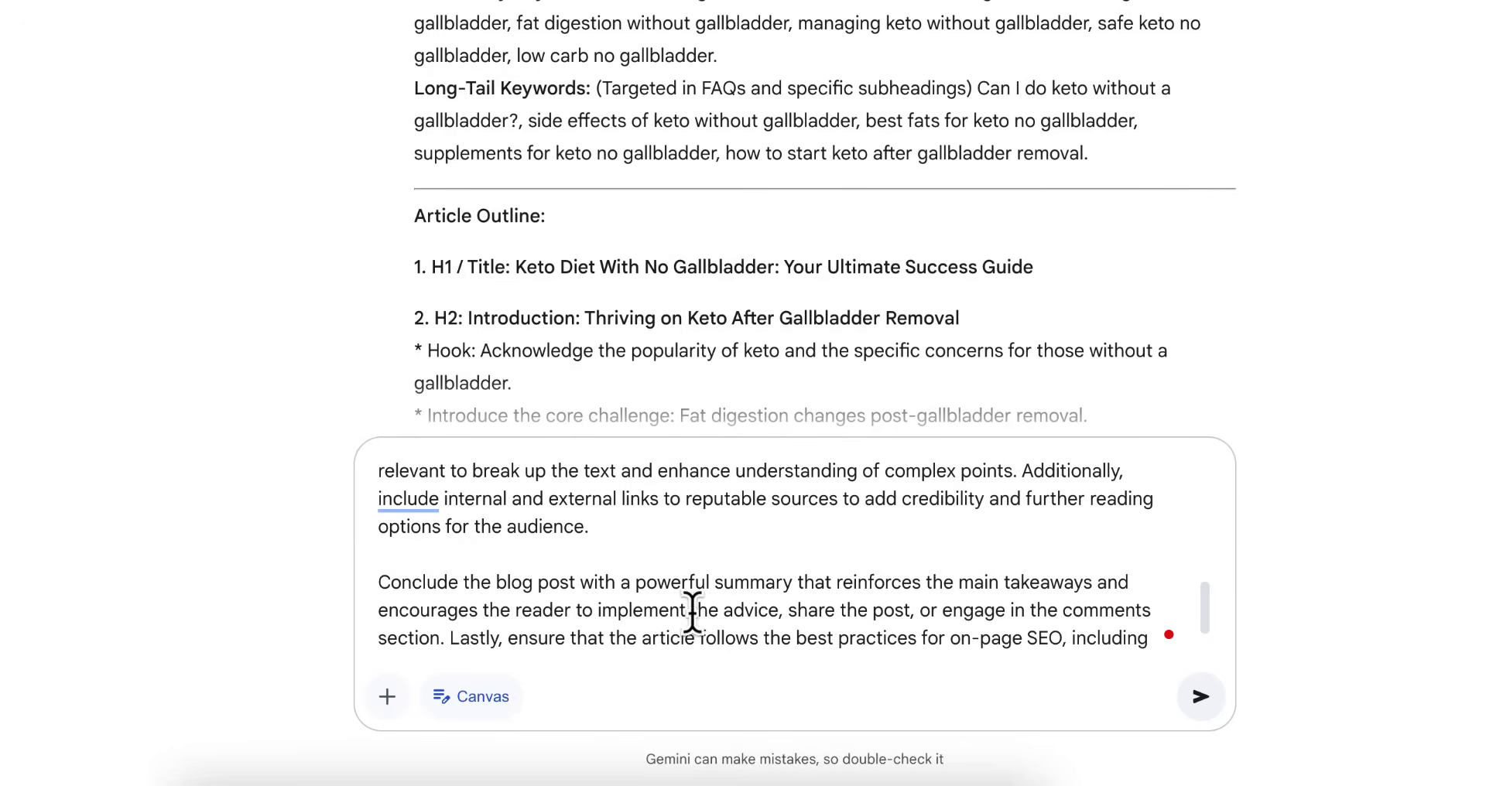
{"action": "scroll", "coordinate": [696, 608], "scroll_direction": "up", "scroll_amount": 3}
{"action": "scroll", "coordinate": [696, 596], "scroll_direction": "up", "scroll_amount": 5}
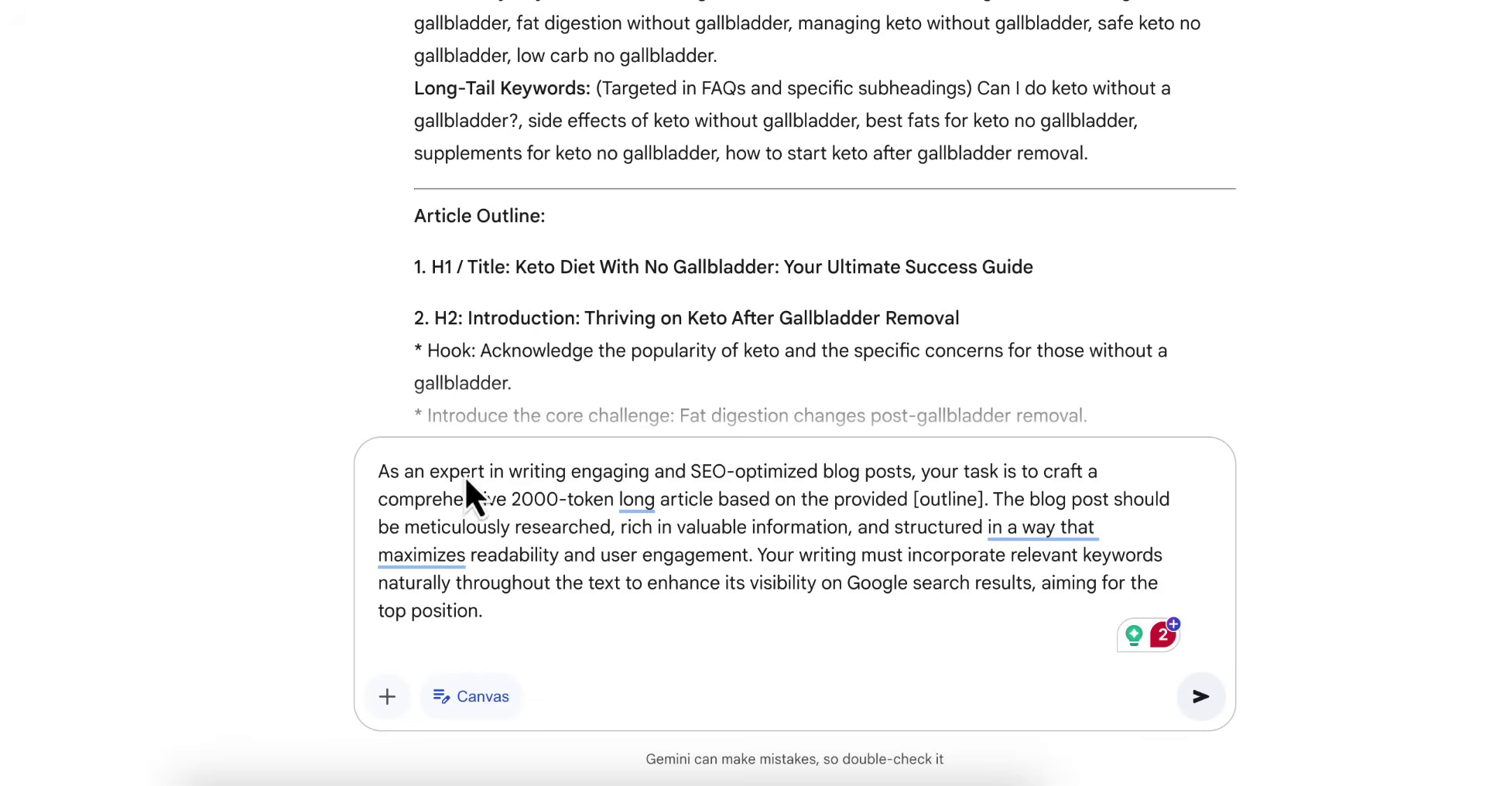
{"action": "scroll", "coordinate": [727, 577], "scroll_direction": "down", "scroll_amount": 5}
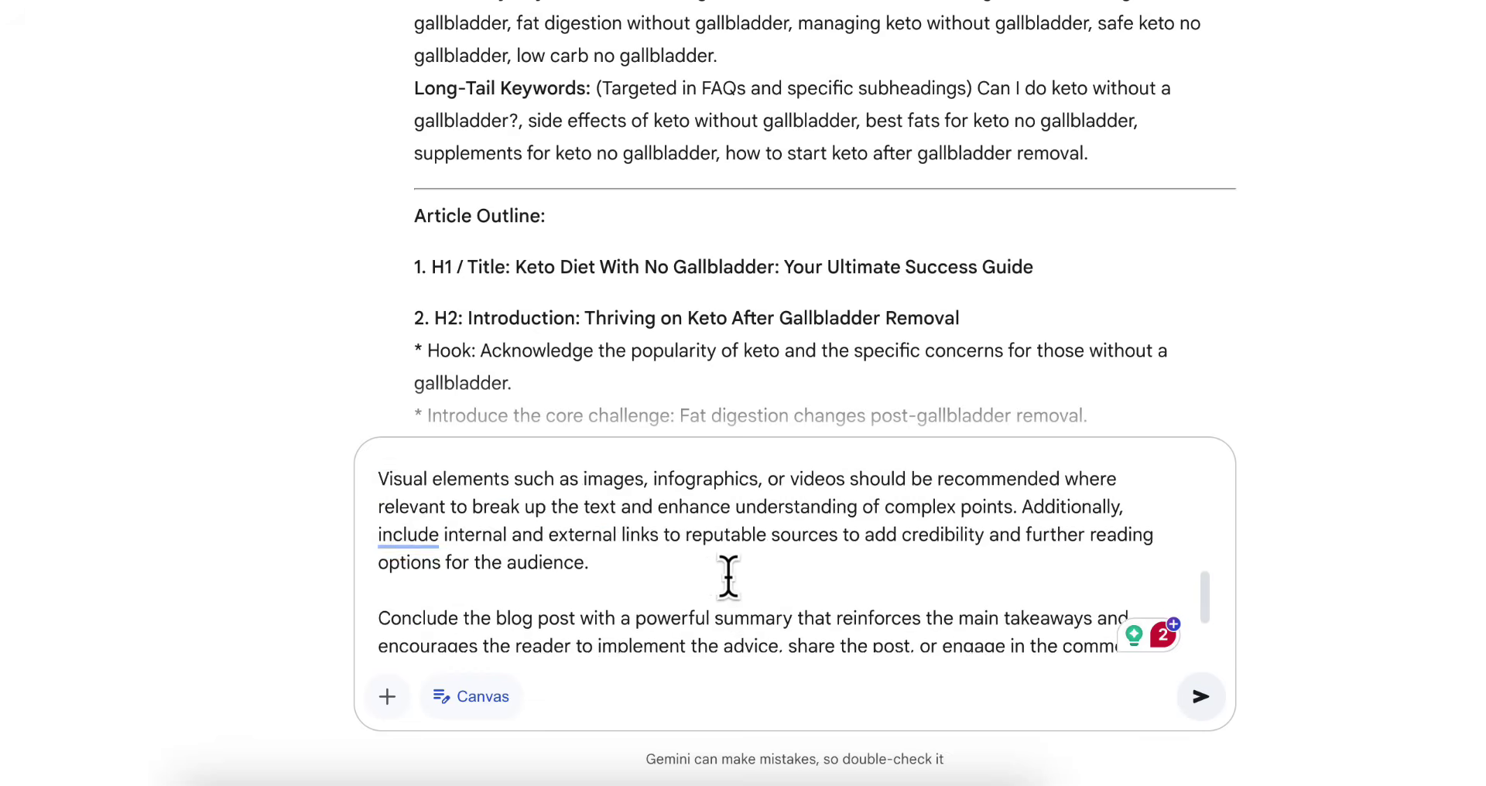
{"action": "scroll", "coordinate": [727, 577], "scroll_direction": "down", "scroll_amount": 2}
{"action": "scroll", "coordinate": [727, 577], "scroll_direction": "up", "scroll_amount": 7}
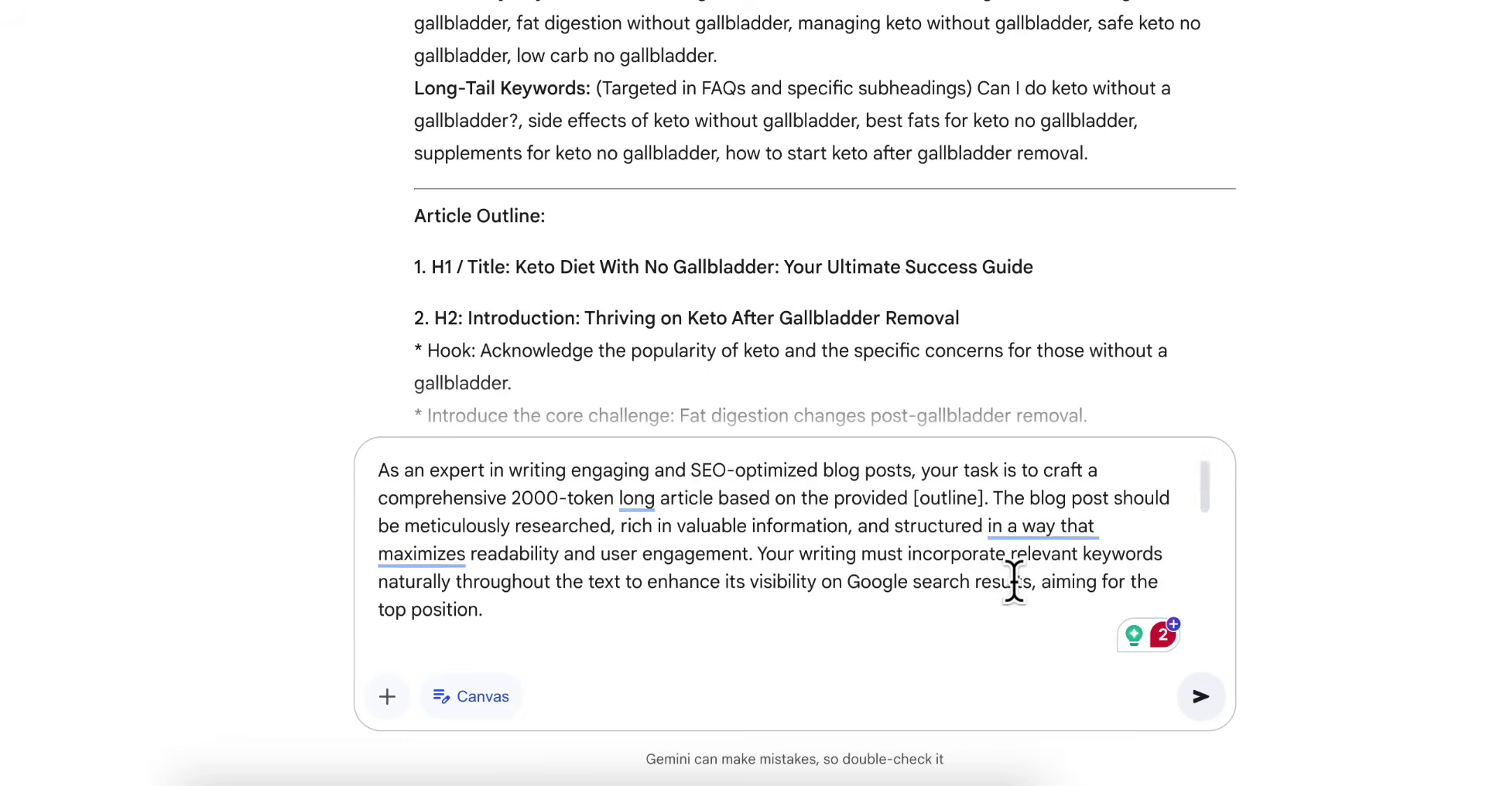
{"action": "scroll", "coordinate": [1010, 577], "scroll_direction": "down", "scroll_amount": 5}
{"action": "scroll", "coordinate": [1009, 576], "scroll_direction": "up", "scroll_amount": 5}
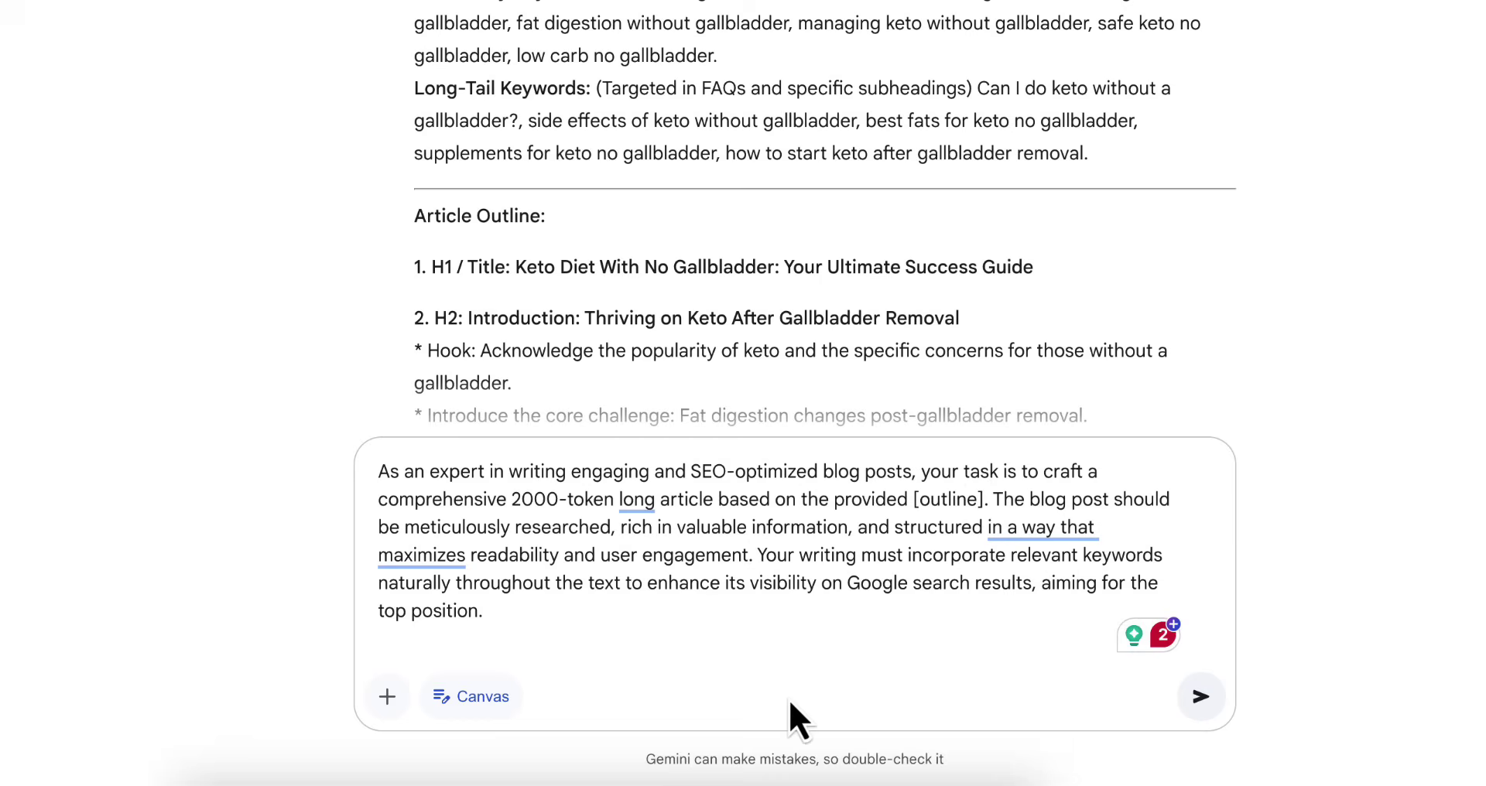
Insert the sentence "The outline is pasted below" right after the [outline] placeholder in the blog post prompt.
{"action": "double_click", "coordinate": [959, 499]}
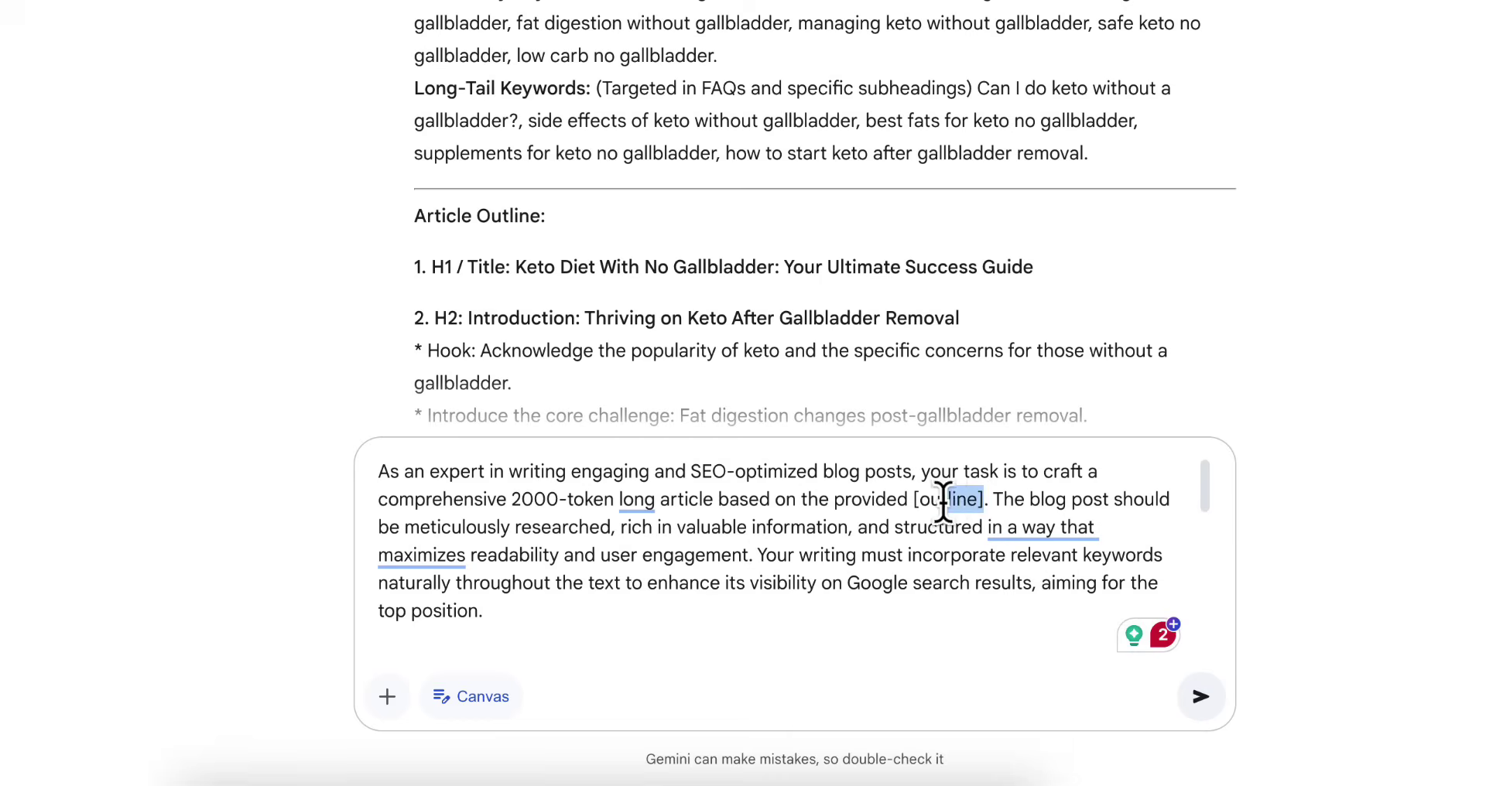
{"action": "left_click", "coordinate": [981, 499]}
{"action": "type", "text": "the outlin"}
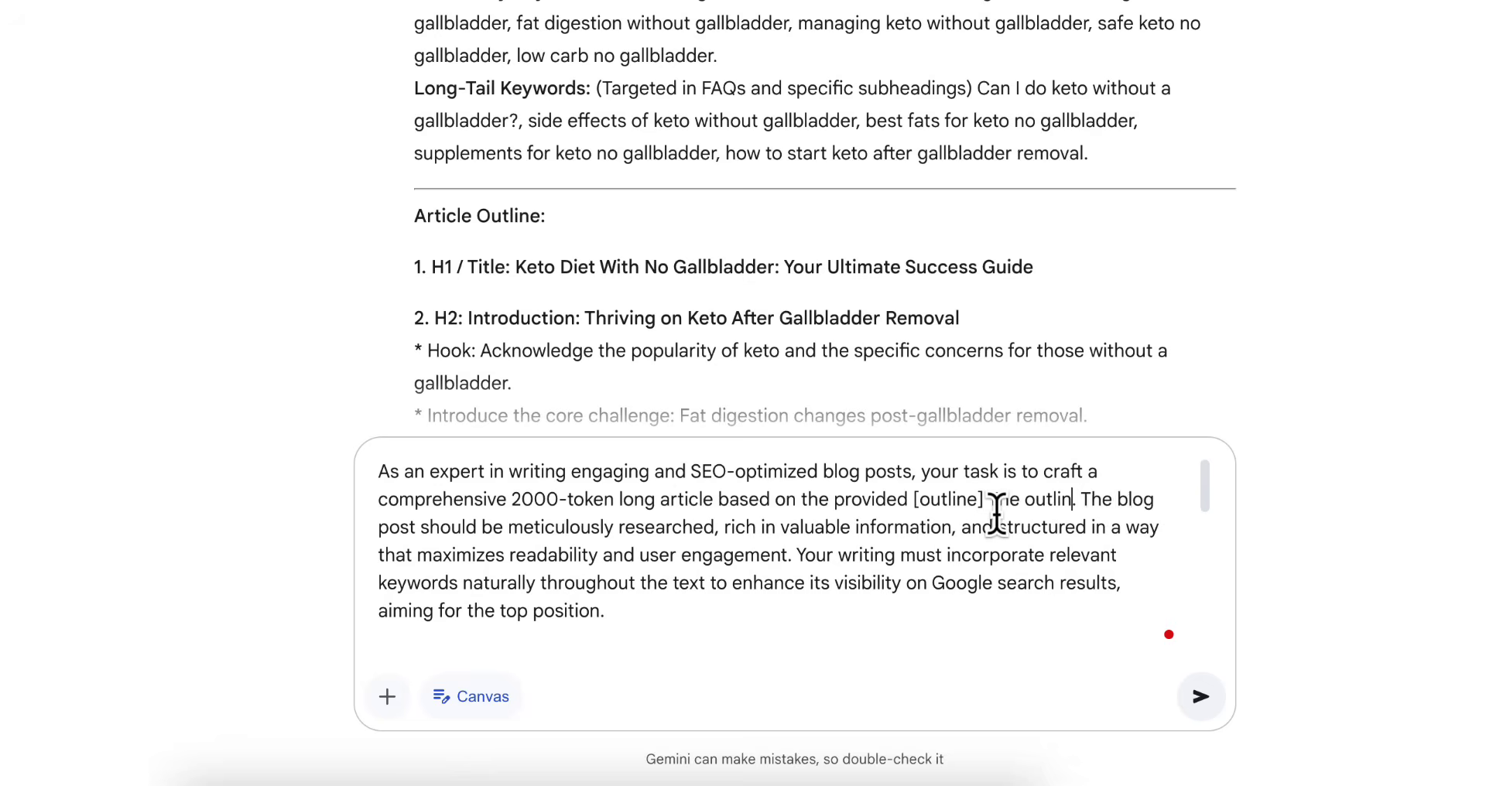
{"action": "type", "text": "e is pasted ."}
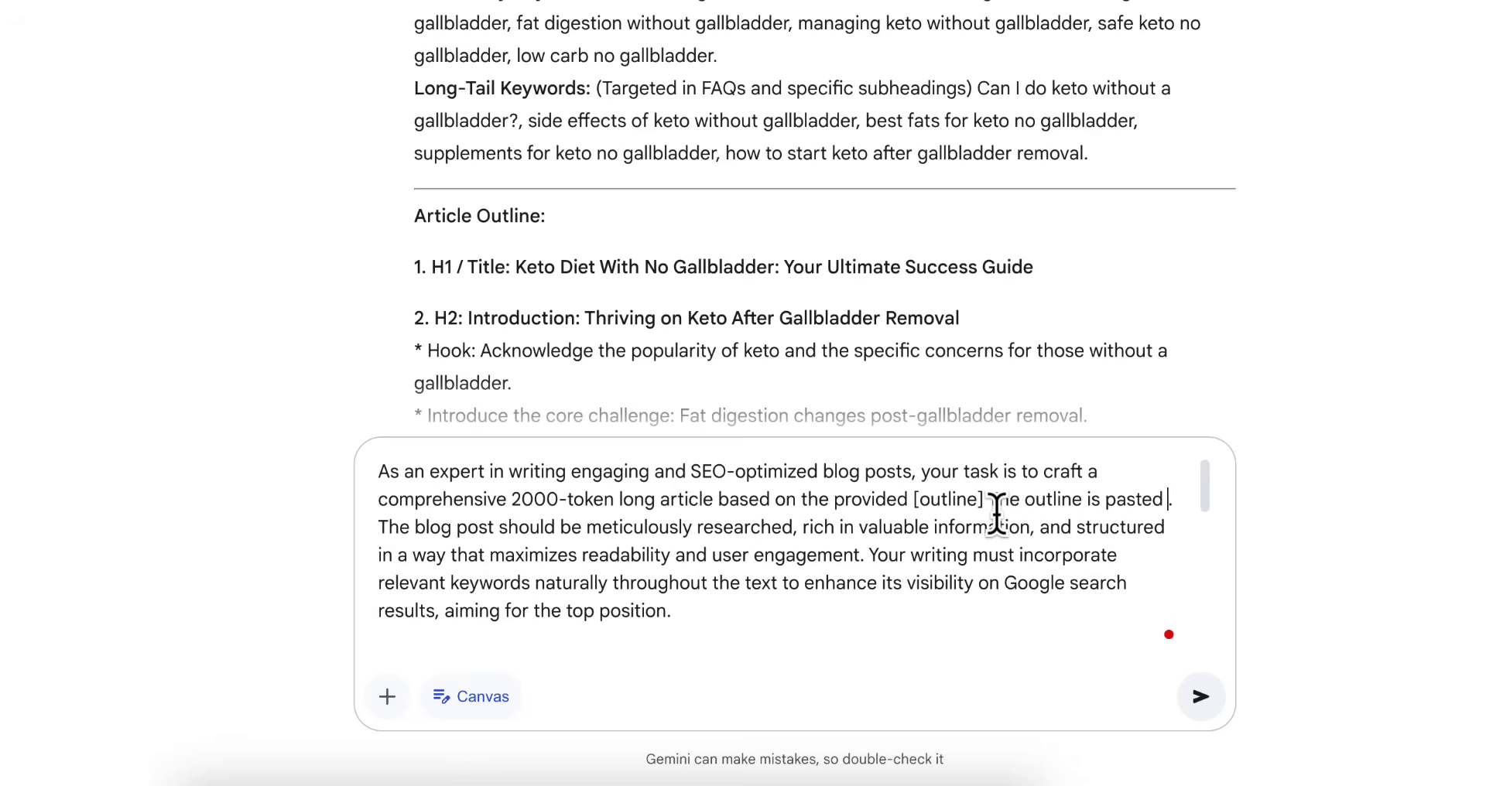
{"action": "type", "text": "below"}
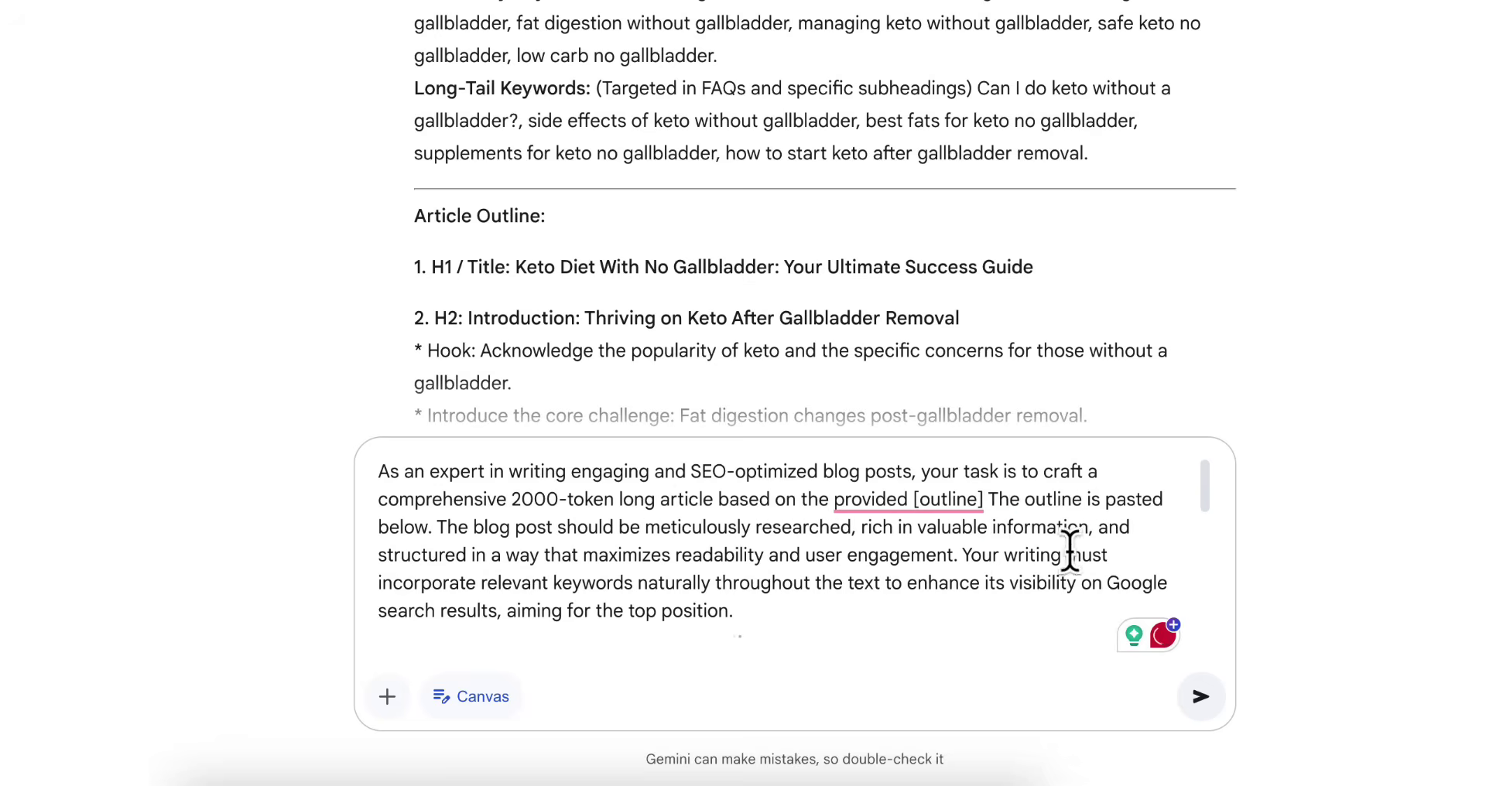
Add a new line at the end of the prompt reading "here is the article outline:".
{"action": "scroll", "coordinate": [1056, 565], "scroll_direction": "down", "scroll_amount": 10}
{"action": "left_click", "coordinate": [613, 633]}
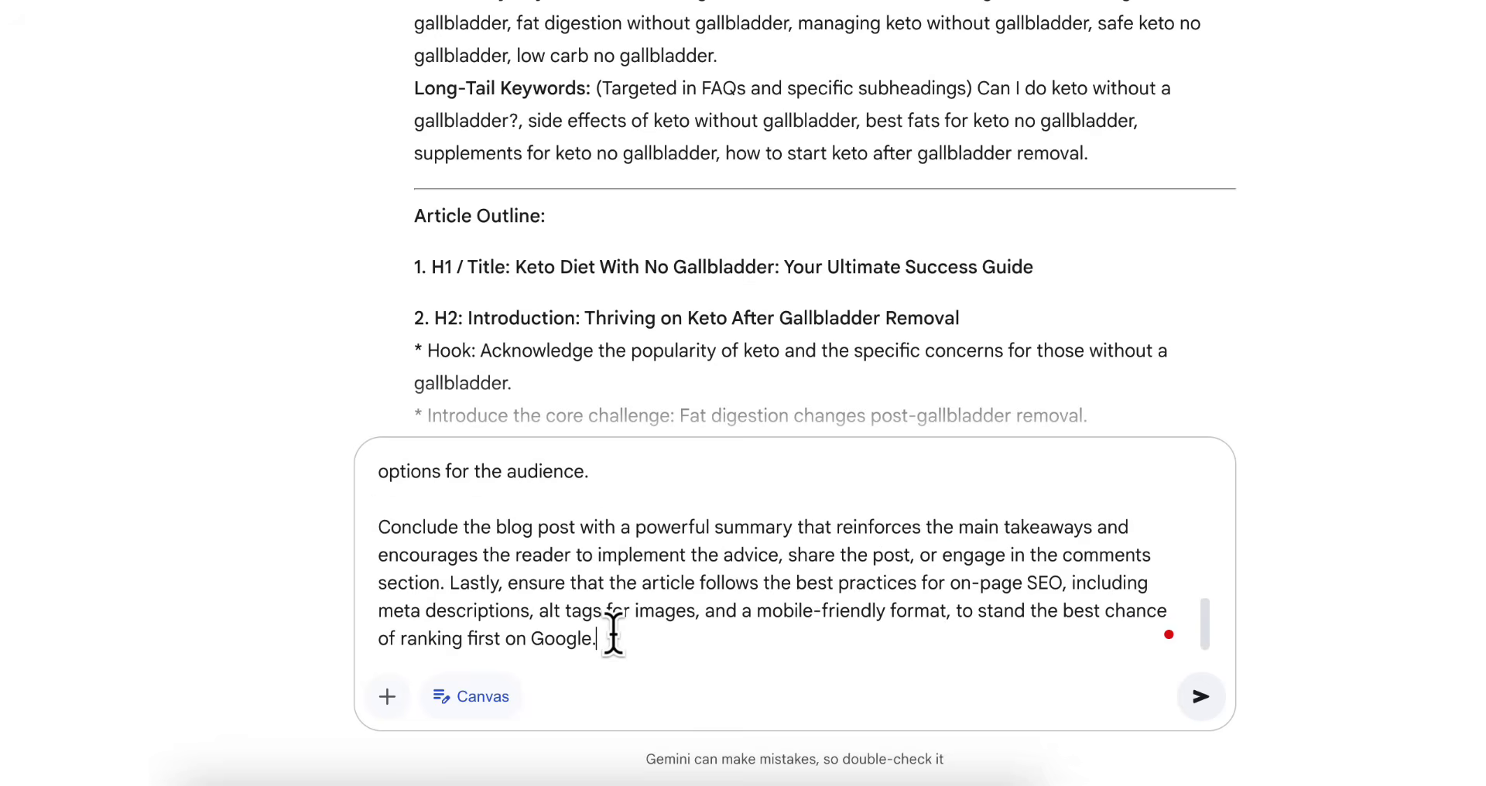
{"action": "key", "text": "shift+Return"}
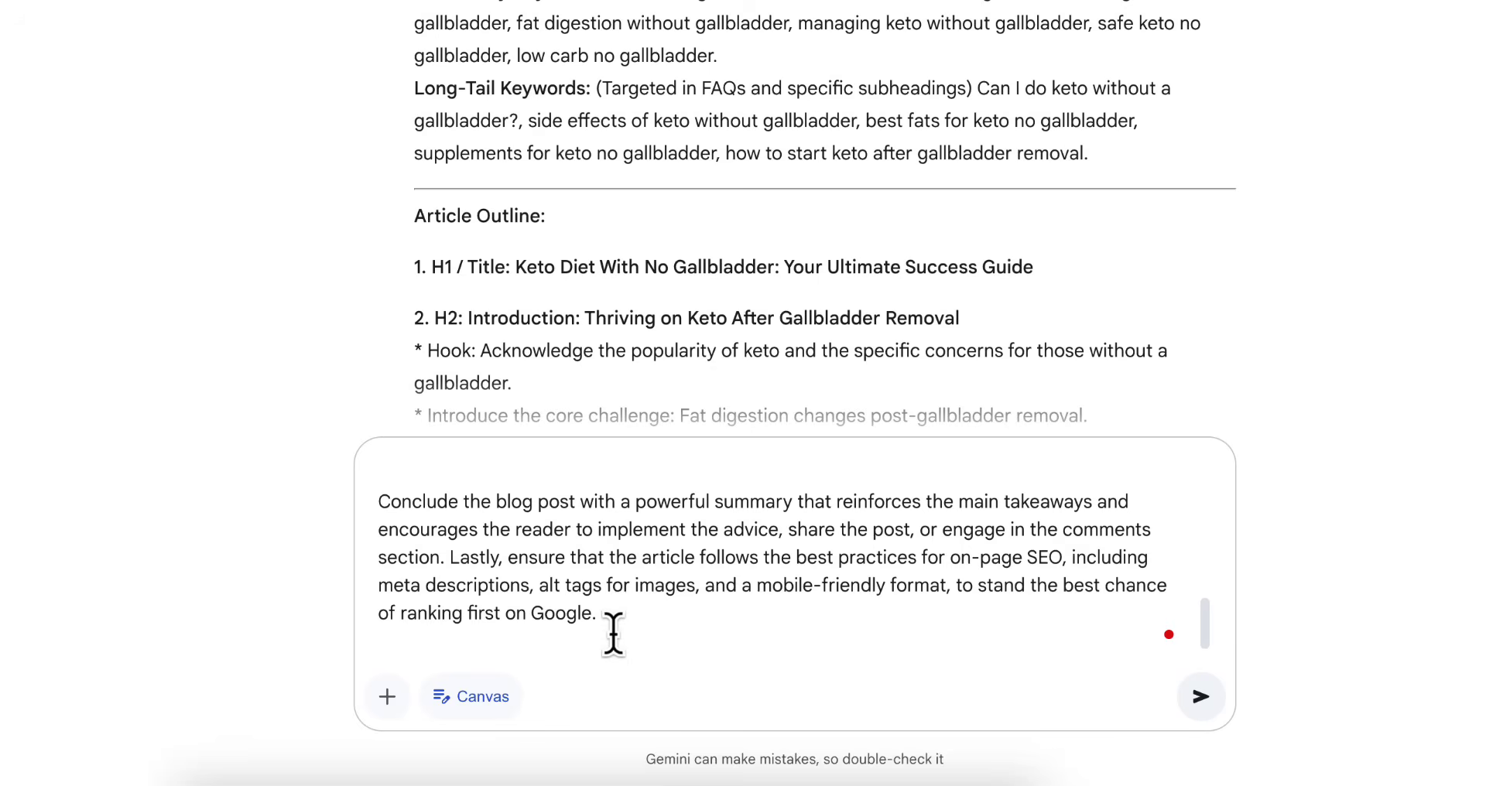
{"action": "type", "text": "here is the article outline:"}
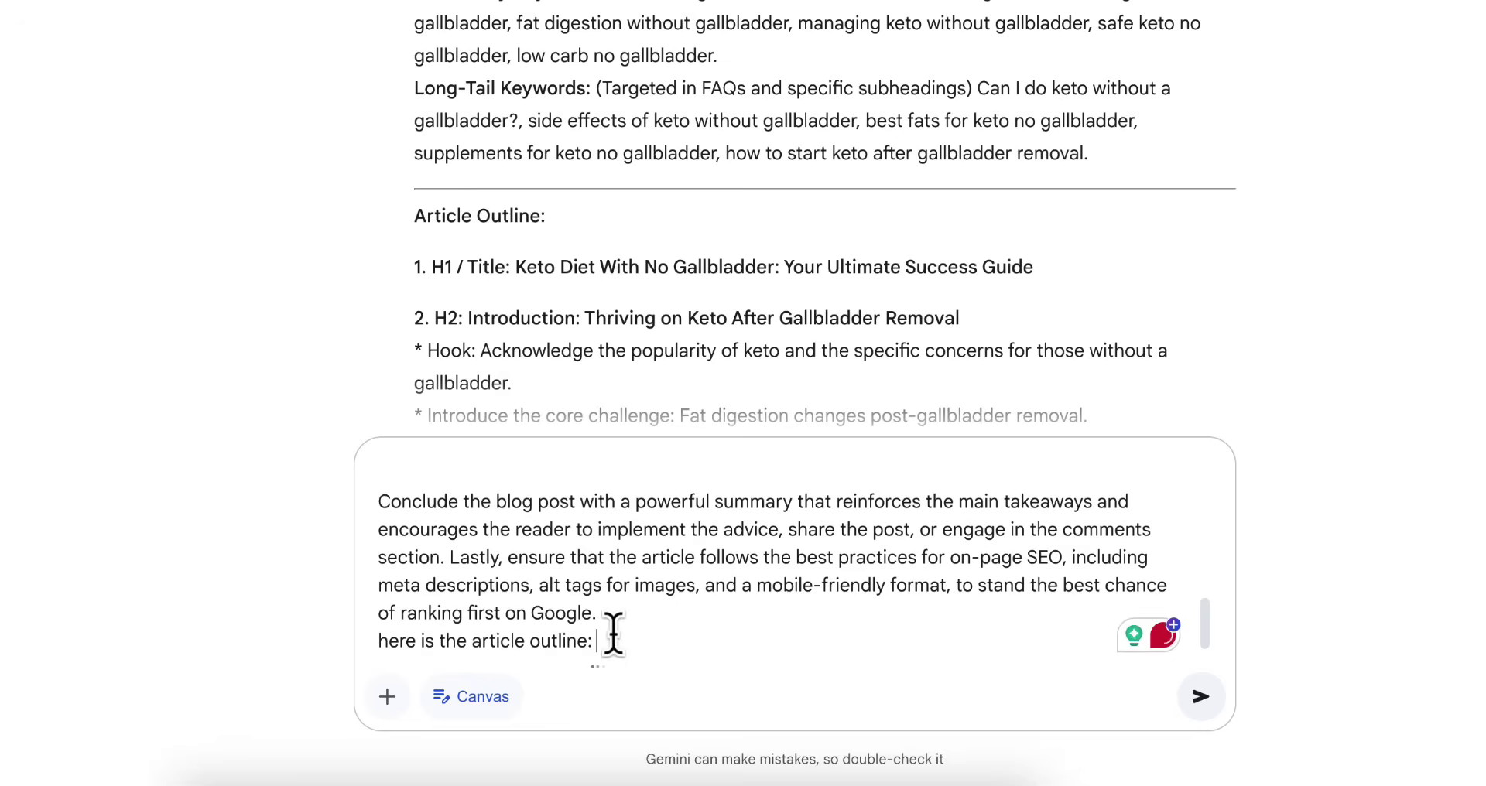
Copy the entire article outline from the text document and paste it after "here is the article outline:" in the Gemini prompt.
{"action": "left_click", "coordinate": [638, 780]}
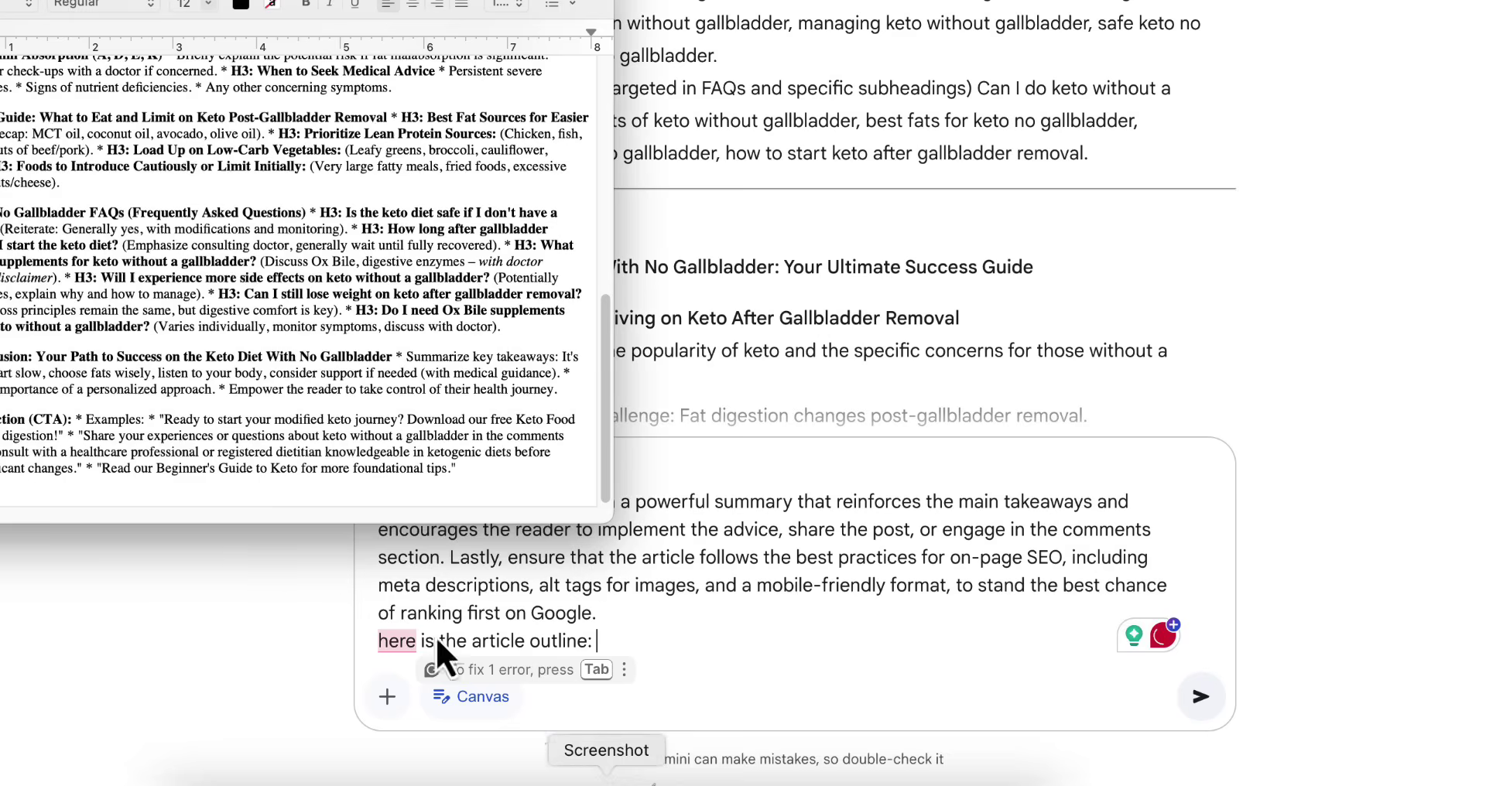
{"action": "key", "text": "super+a"}
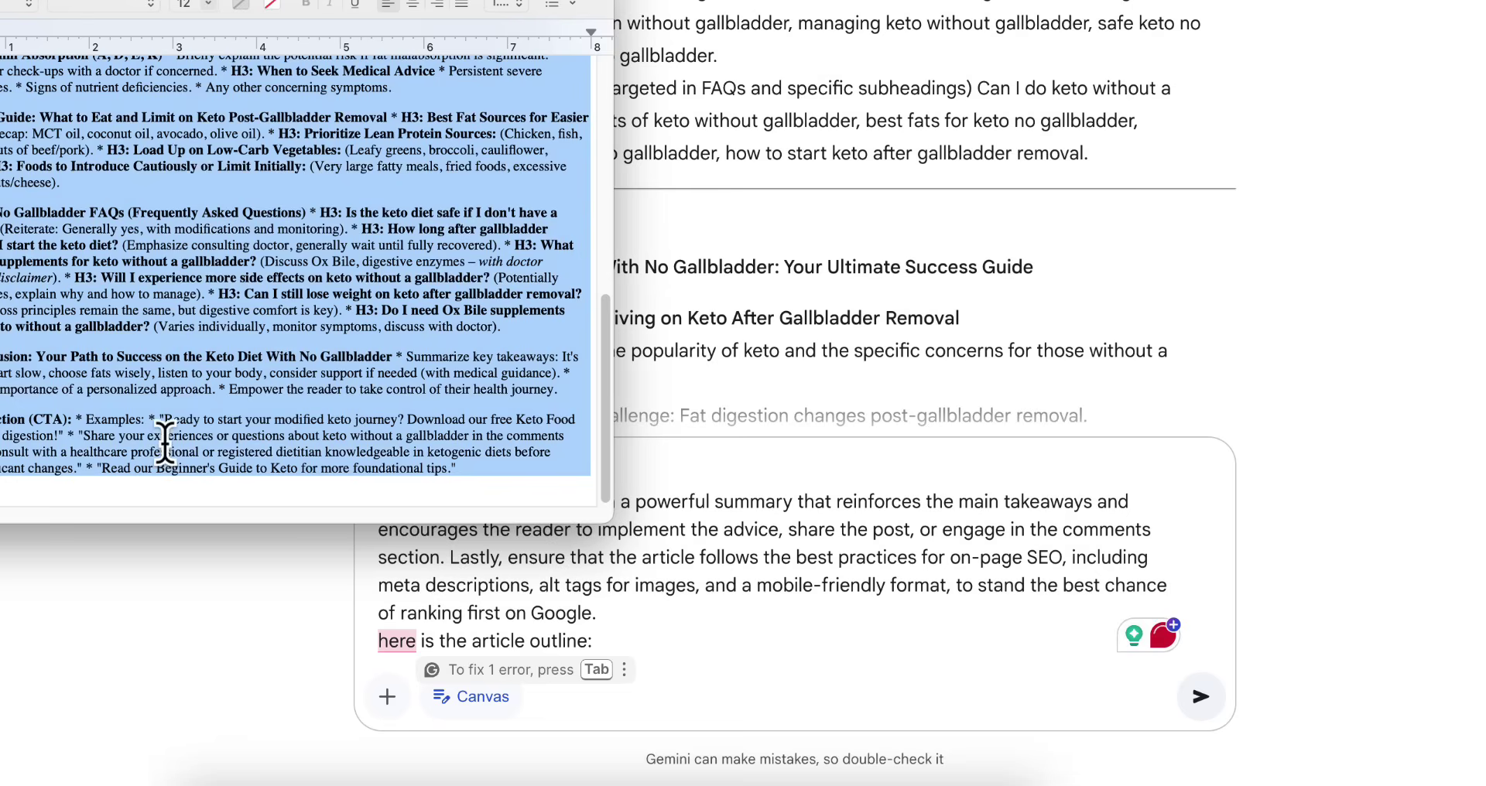
{"action": "left_click", "coordinate": [627, 616]}
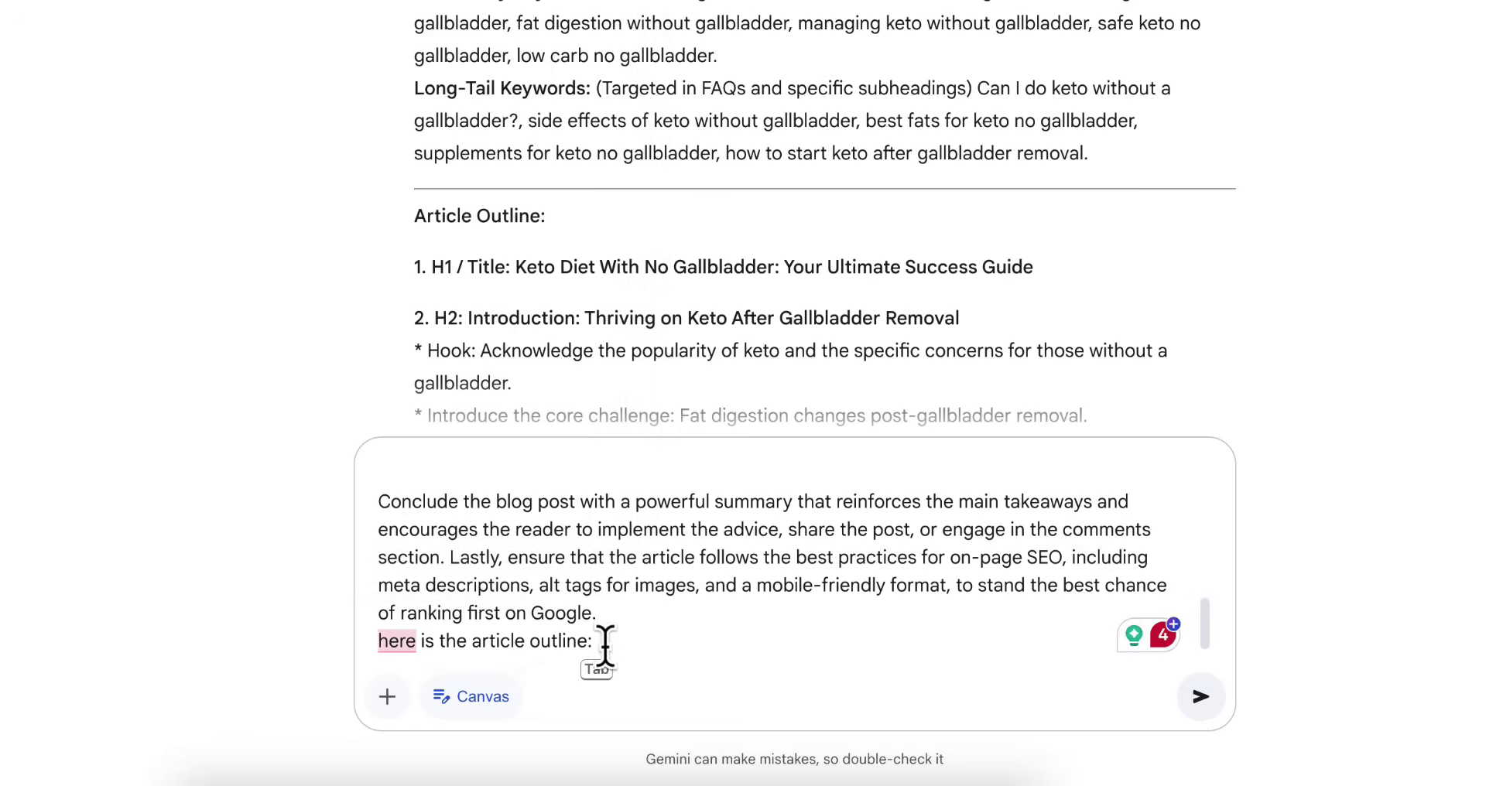
{"action": "key", "text": "super+v"}
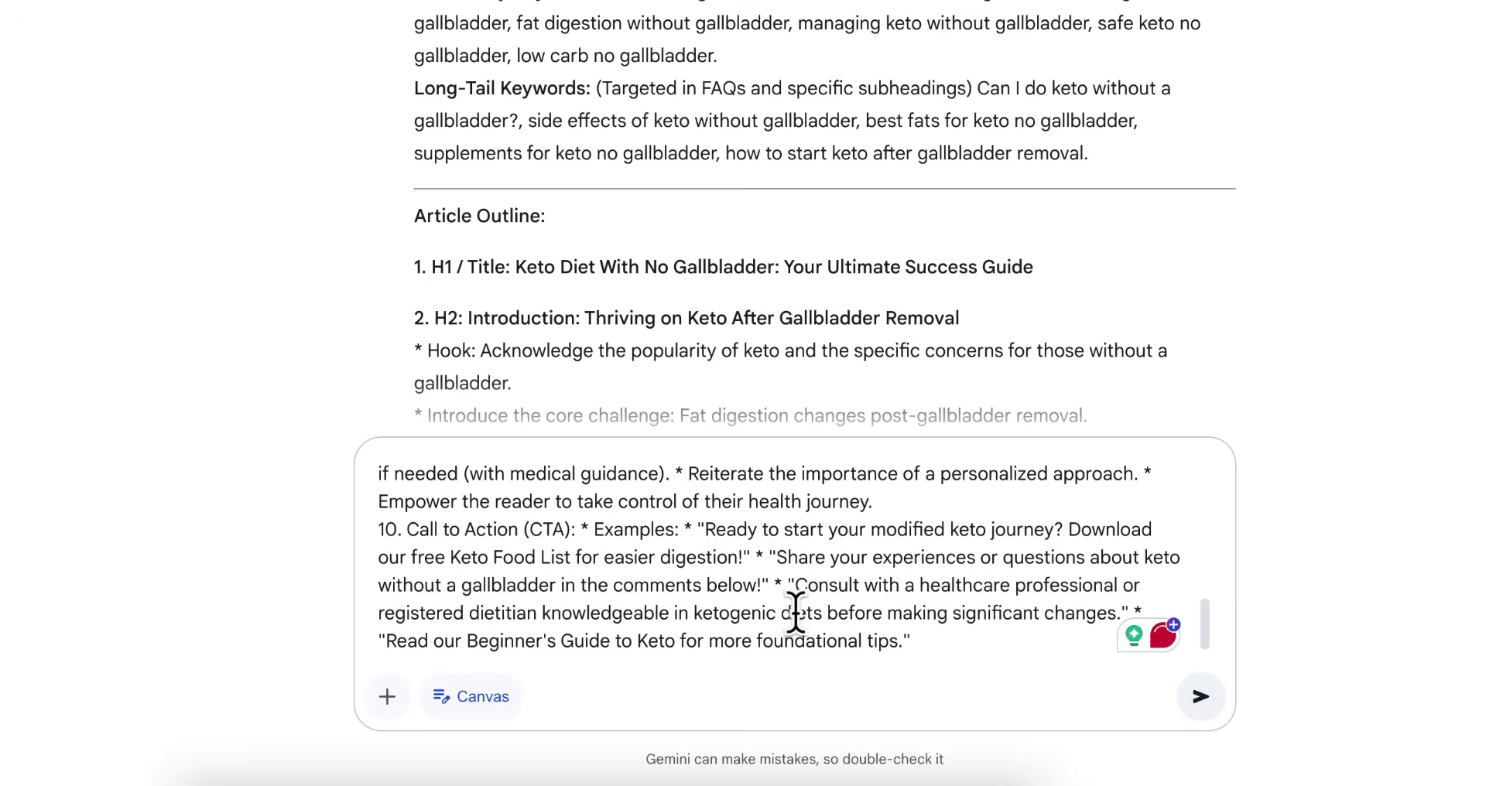
Check the assembled prompt with its pasted outline and submit it to generate the blog post in Canvas.
{"action": "scroll", "coordinate": [905, 611], "scroll_direction": "up", "scroll_amount": 10}
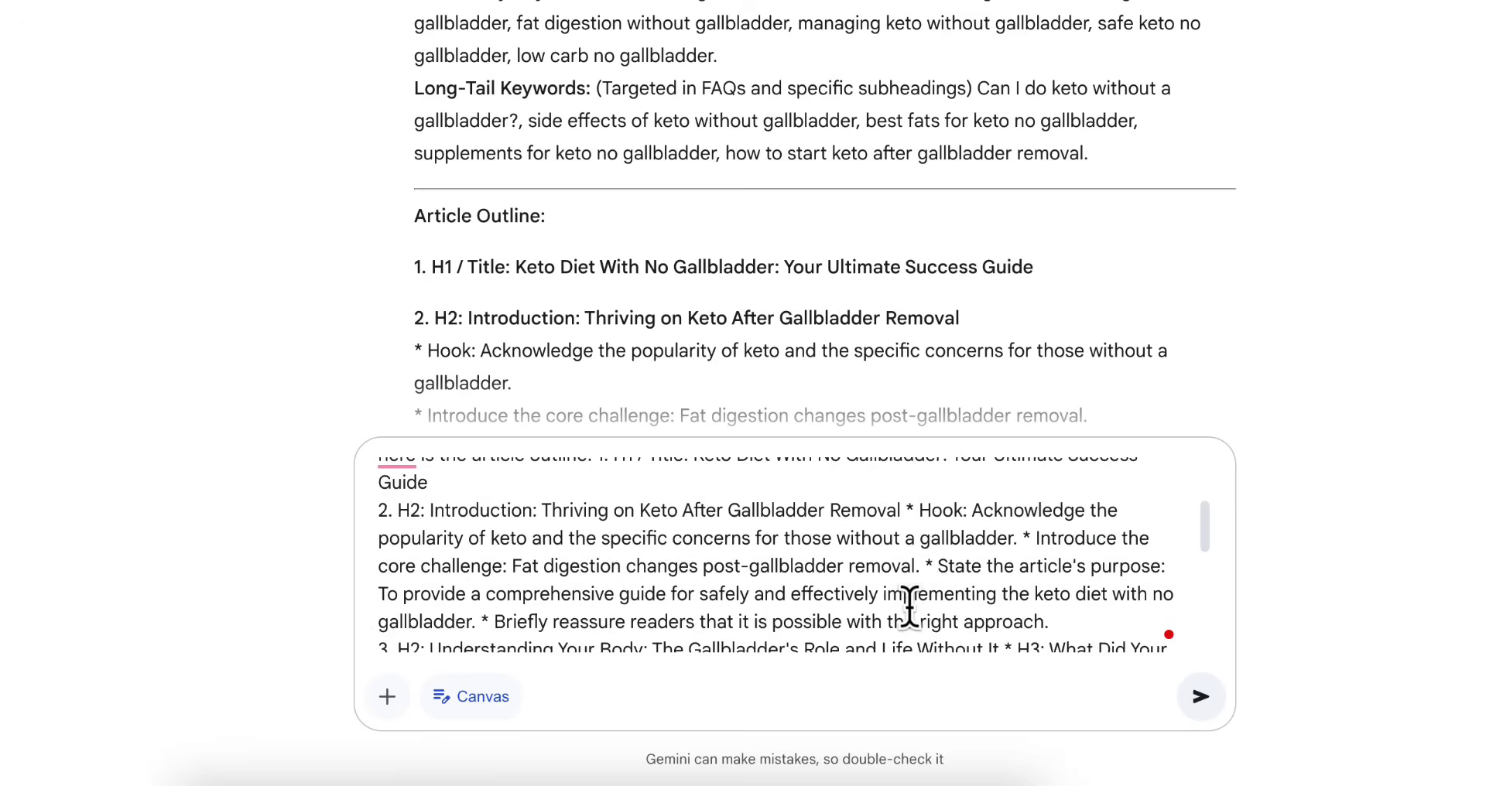
{"action": "scroll", "coordinate": [909, 607], "scroll_direction": "up", "scroll_amount": 3}
{"action": "scroll", "coordinate": [909, 608], "scroll_direction": "down", "scroll_amount": 15}
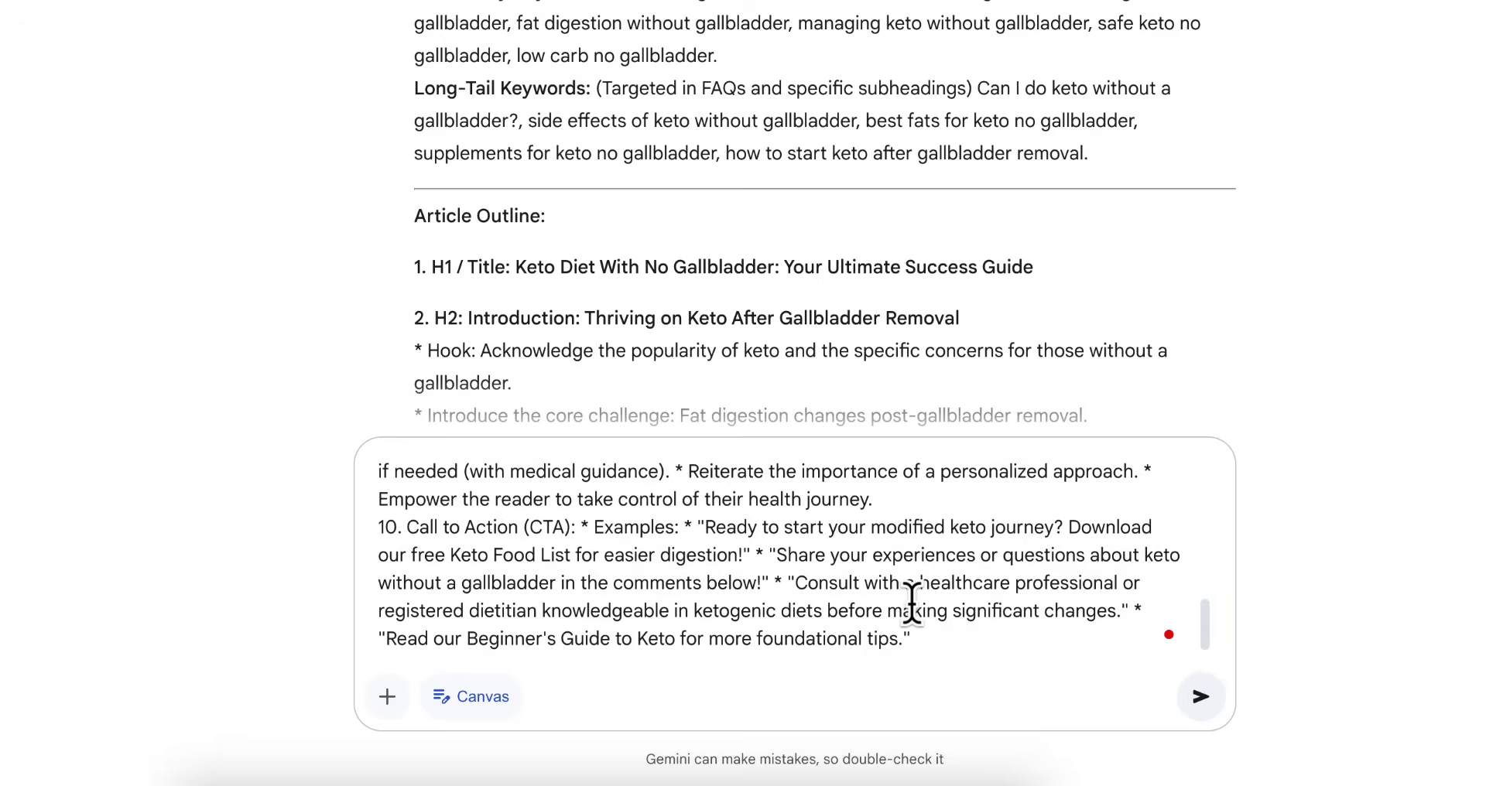
{"action": "left_click", "coordinate": [1203, 700]}
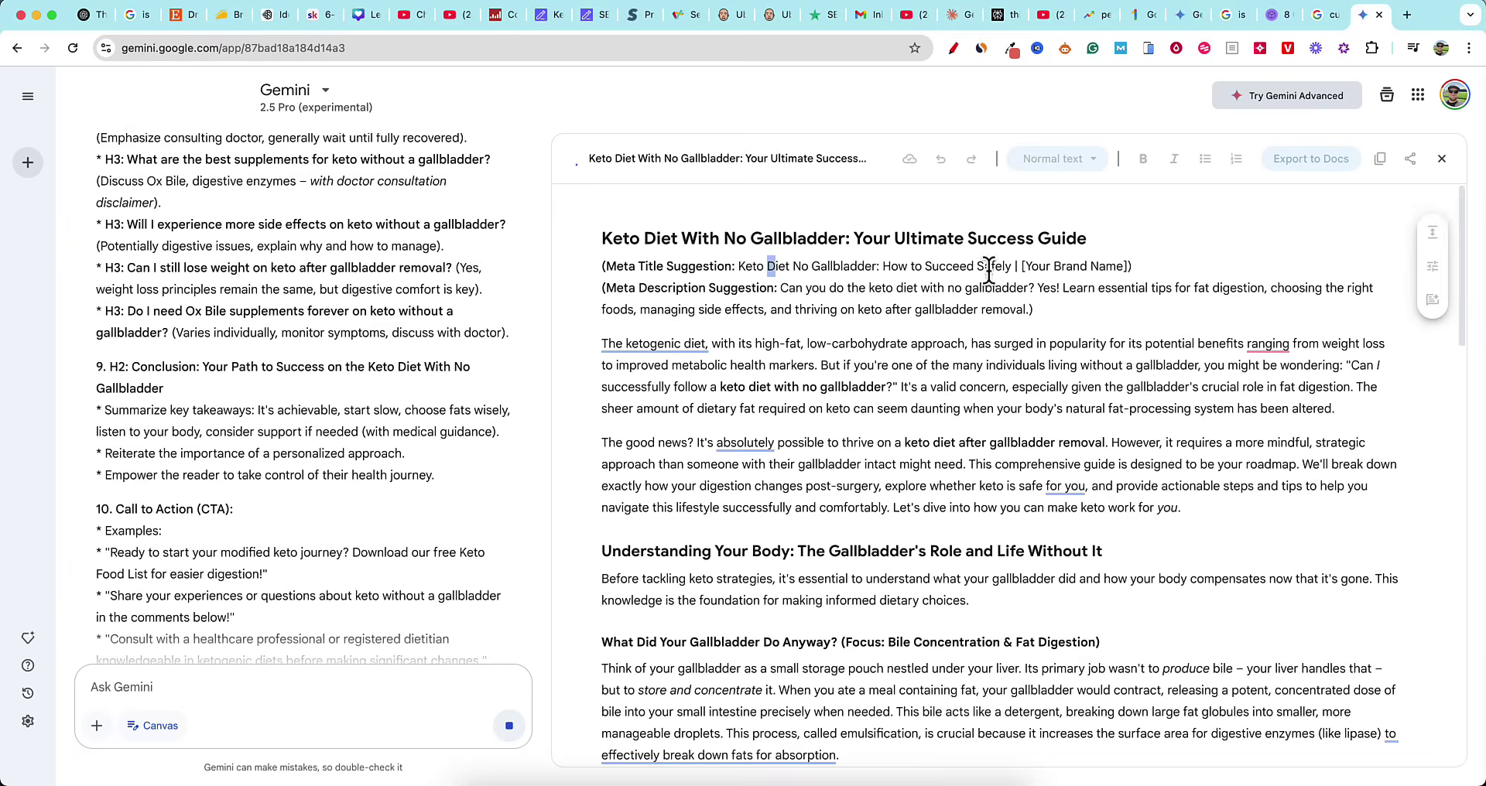
Review the meta title suggestion, meta description suggestion and italicised words in the introduction of the generated Canvas article.
{"action": "left_click_drag", "start_coordinate": [768, 266], "coordinate": [1132, 267]}
{"action": "left_click", "coordinate": [683, 289]}
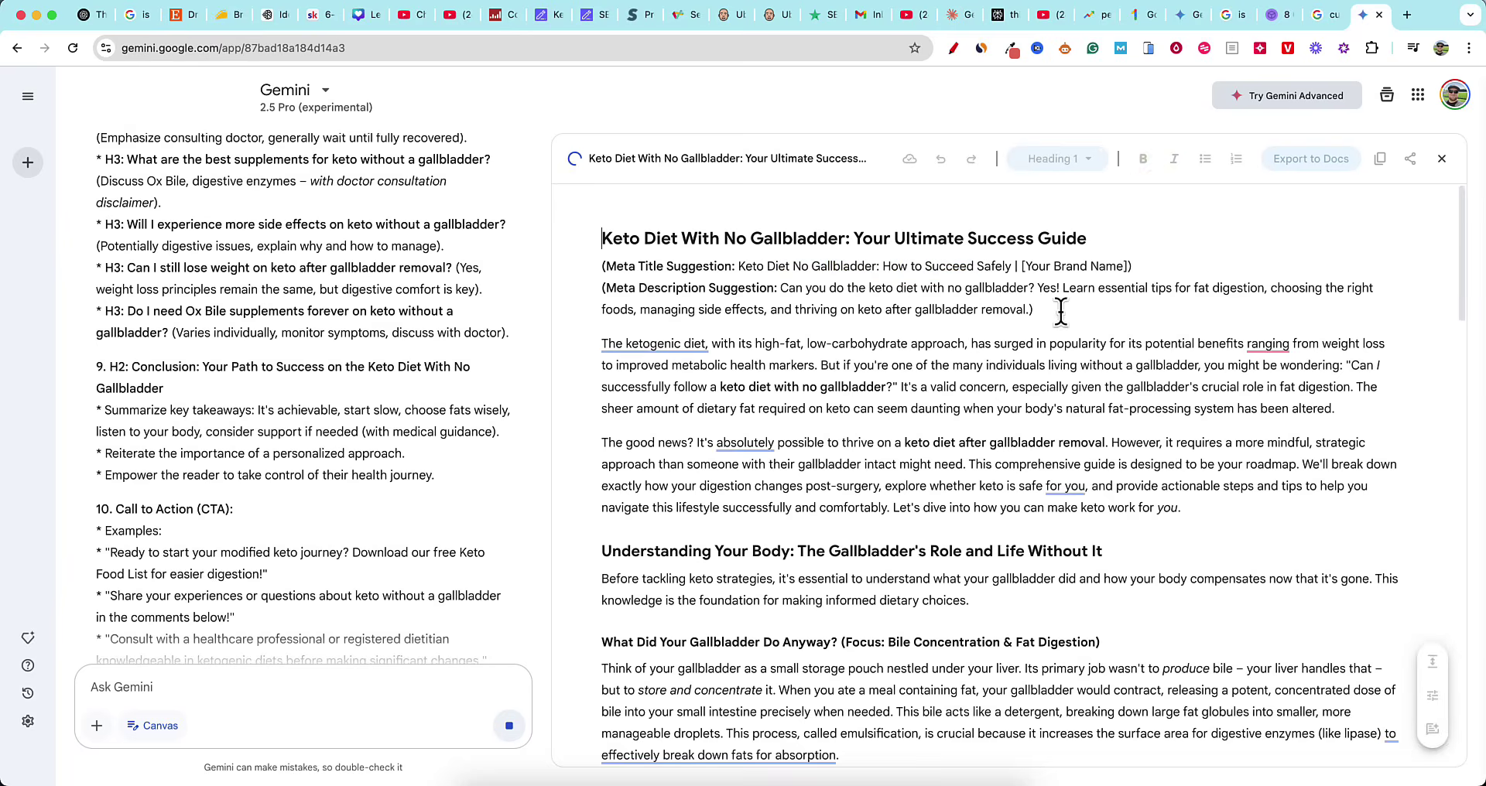
{"action": "left_click_drag", "start_coordinate": [1055, 302], "coordinate": [575, 272]}
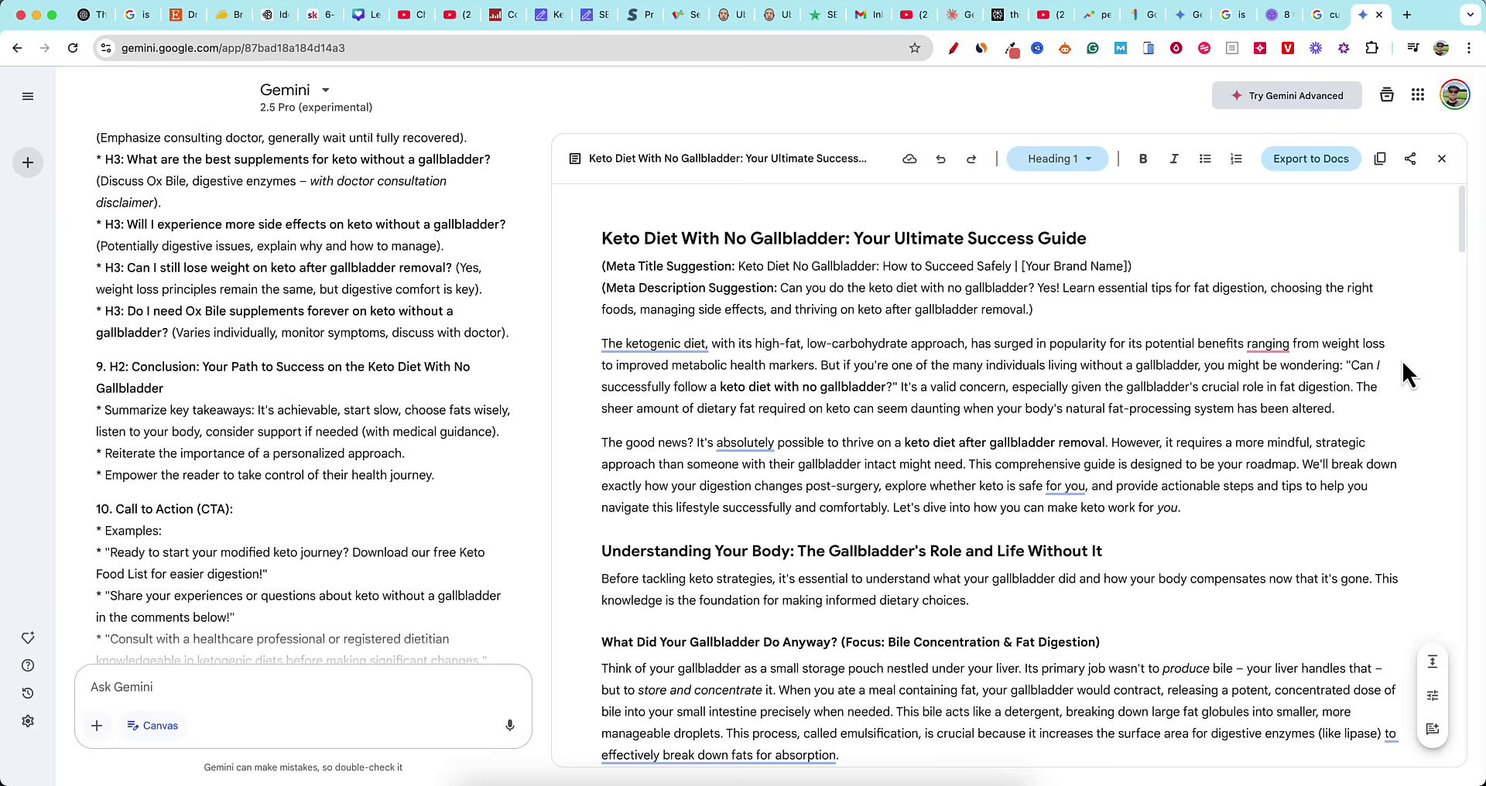
{"action": "left_click_drag", "start_coordinate": [1391, 363], "coordinate": [1373, 363]}
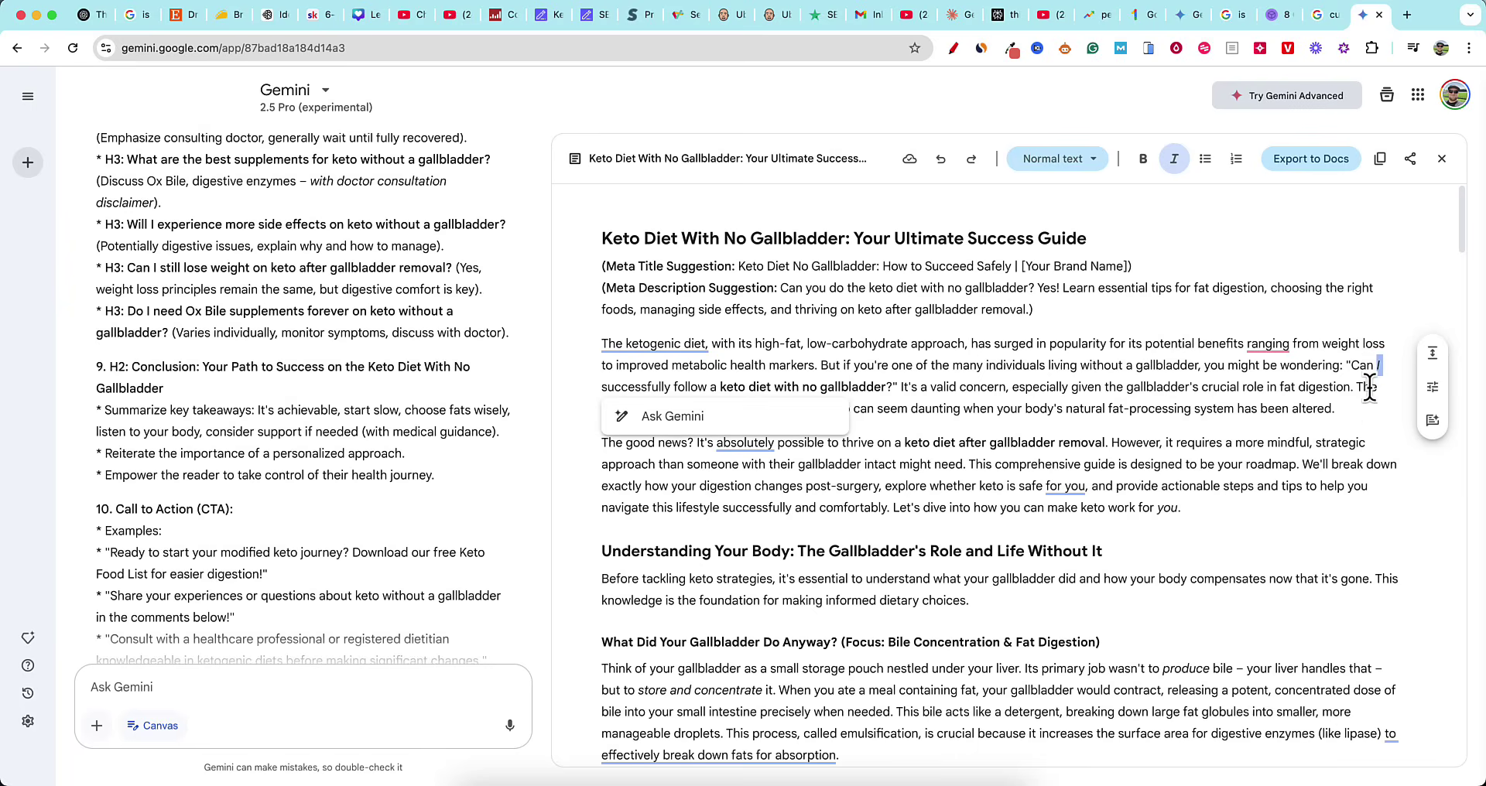
{"action": "left_click_drag", "start_coordinate": [1180, 507], "coordinate": [1165, 509]}
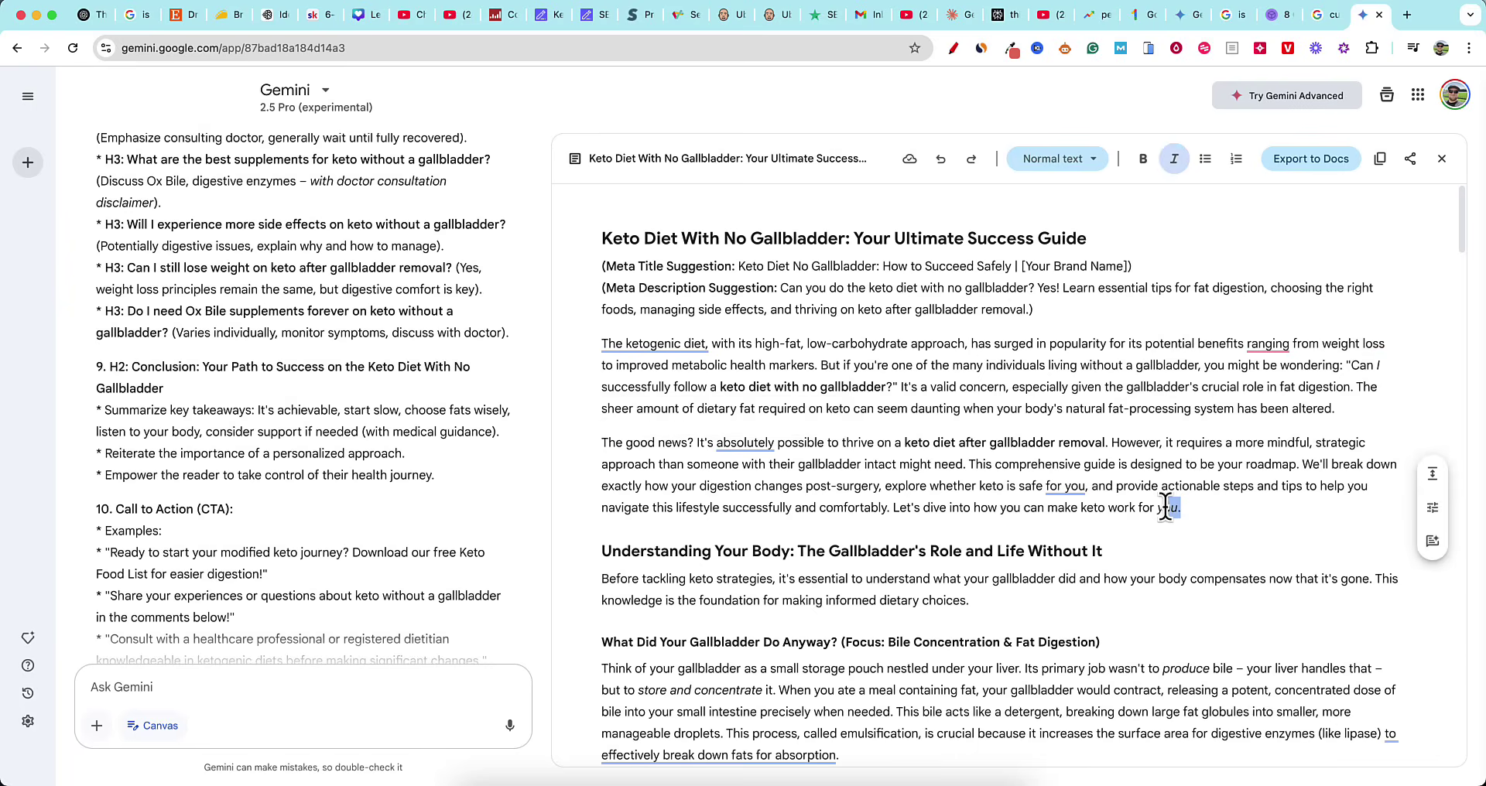
{"action": "left_click", "coordinate": [934, 409]}
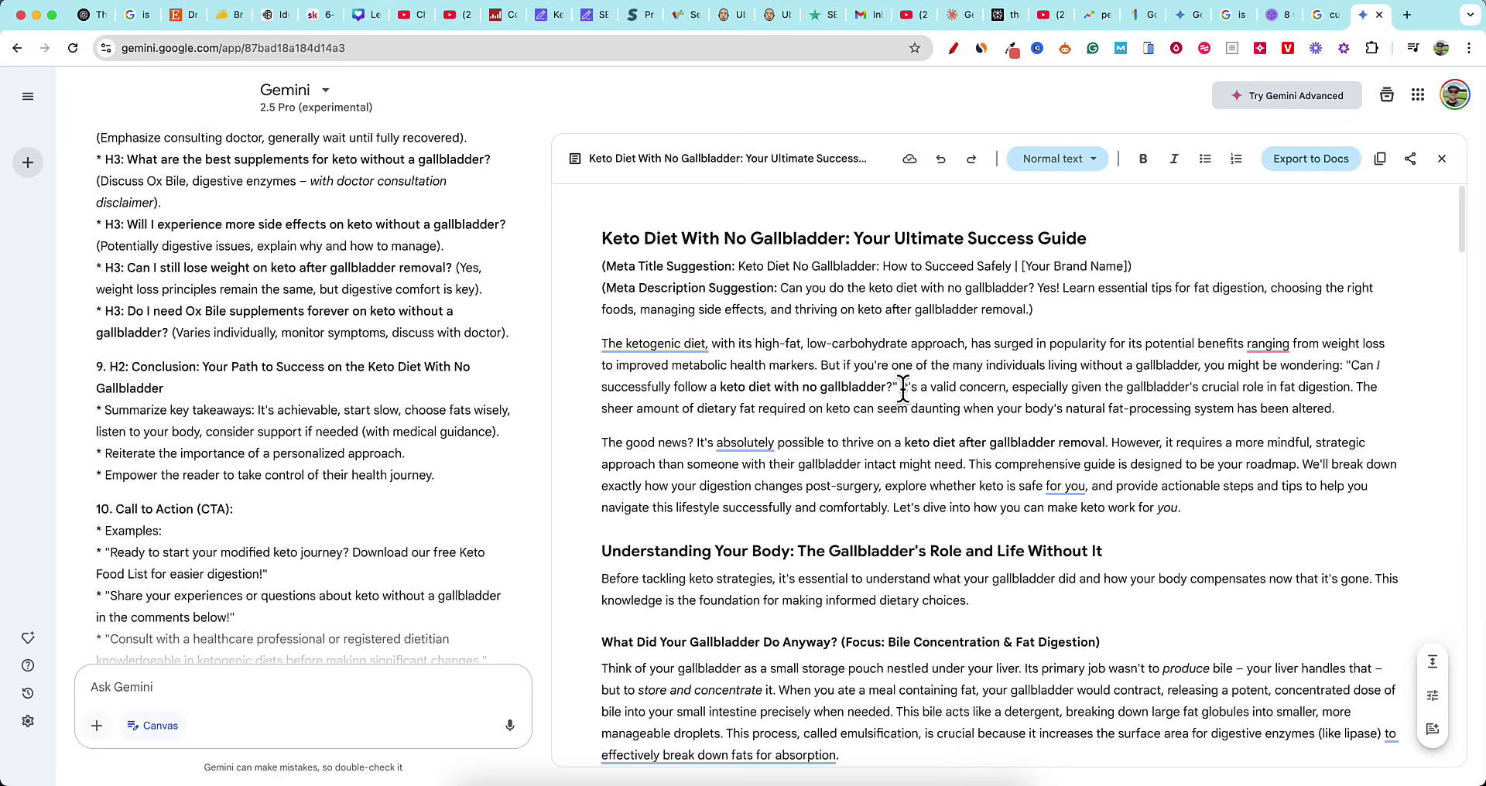
Examine the article's diagram and infographic recommendations, conclusion, and Strategies 4 to 6 with the internal link suggestion about electrolytes.
{"action": "scroll", "coordinate": [1017, 501], "scroll_direction": "down", "scroll_amount": 3}
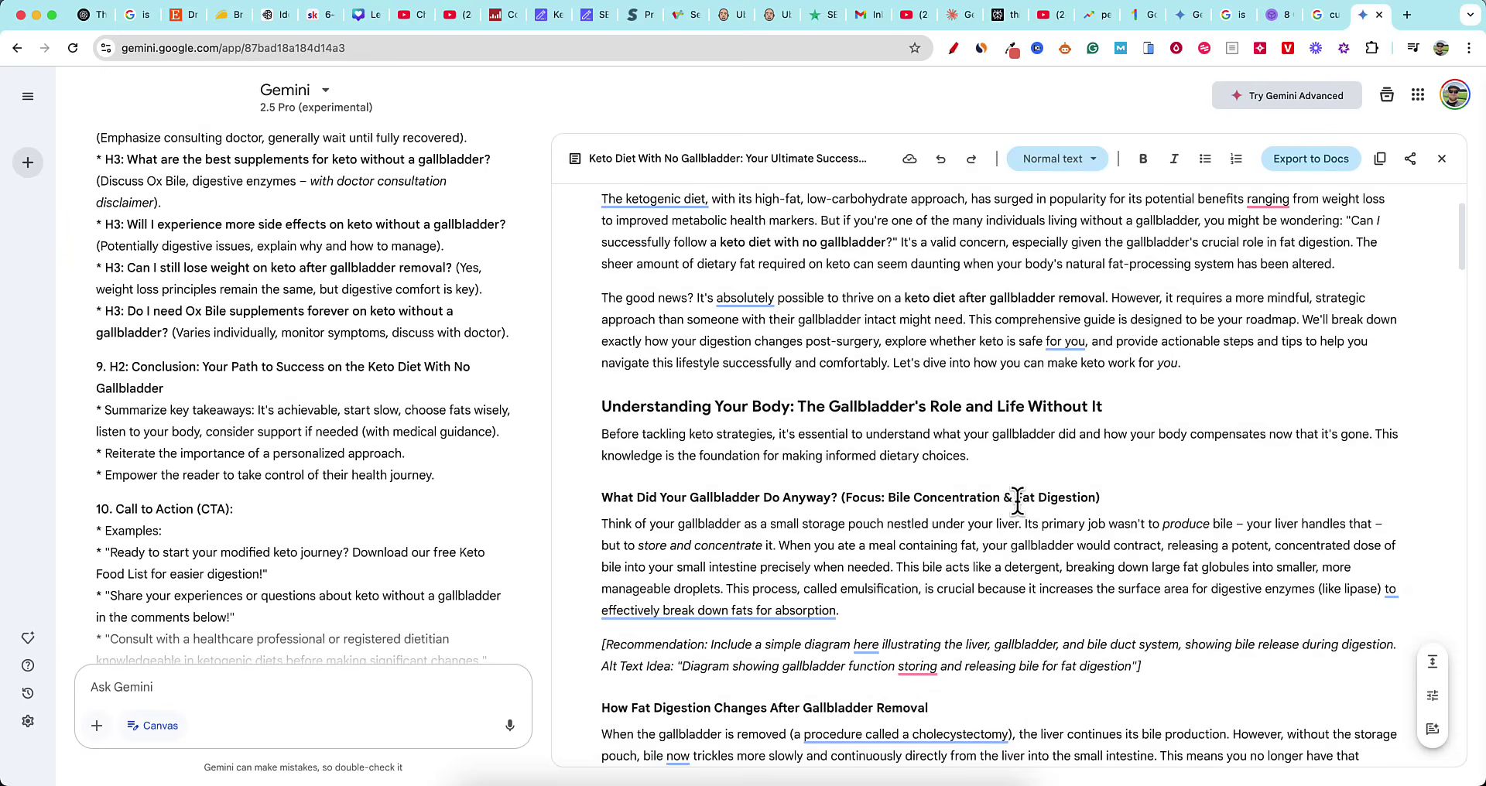
{"action": "scroll", "coordinate": [639, 576], "scroll_direction": "down", "scroll_amount": 2}
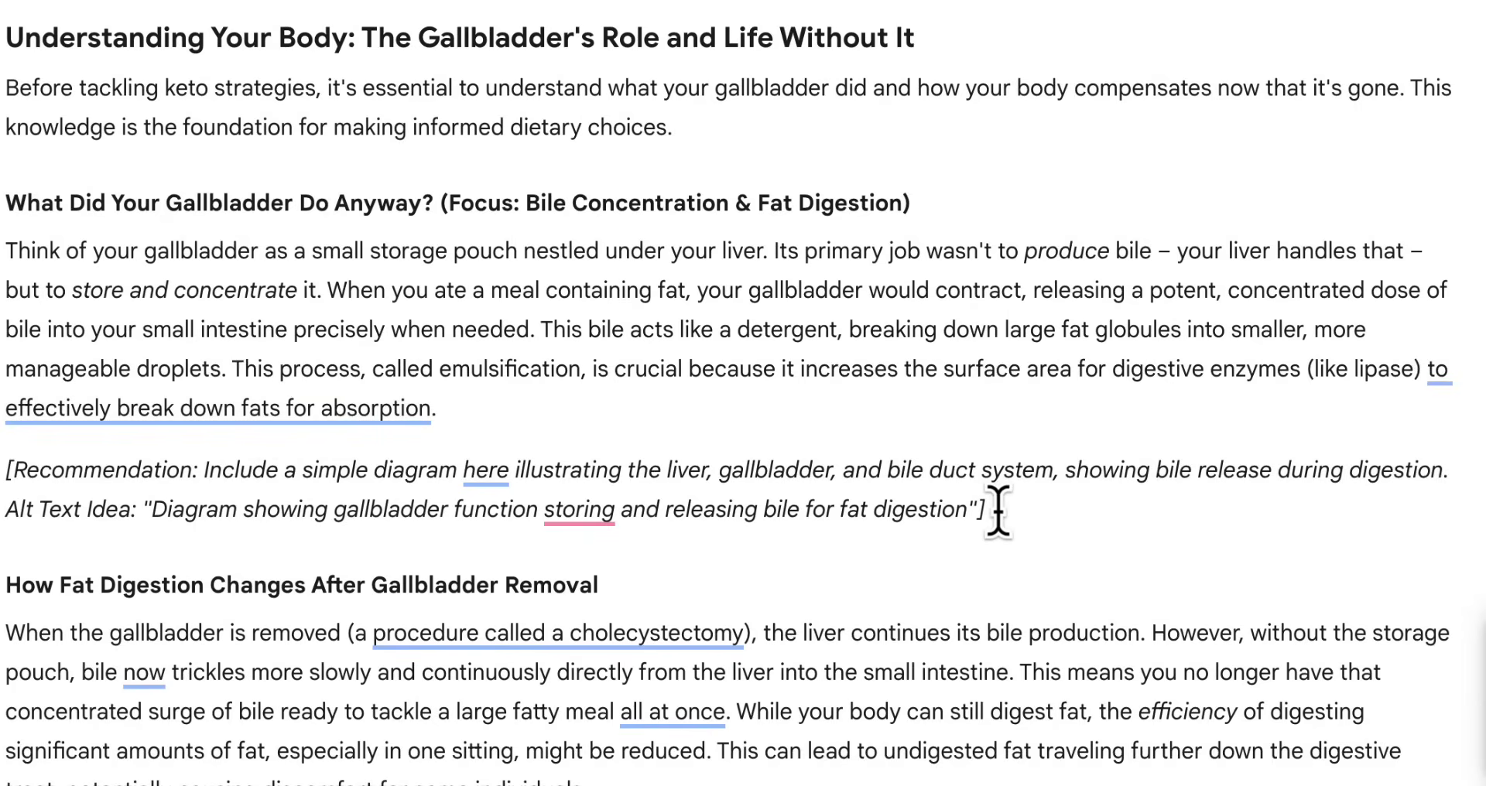
{"action": "scroll", "coordinate": [998, 510], "scroll_direction": "down", "scroll_amount": 20}
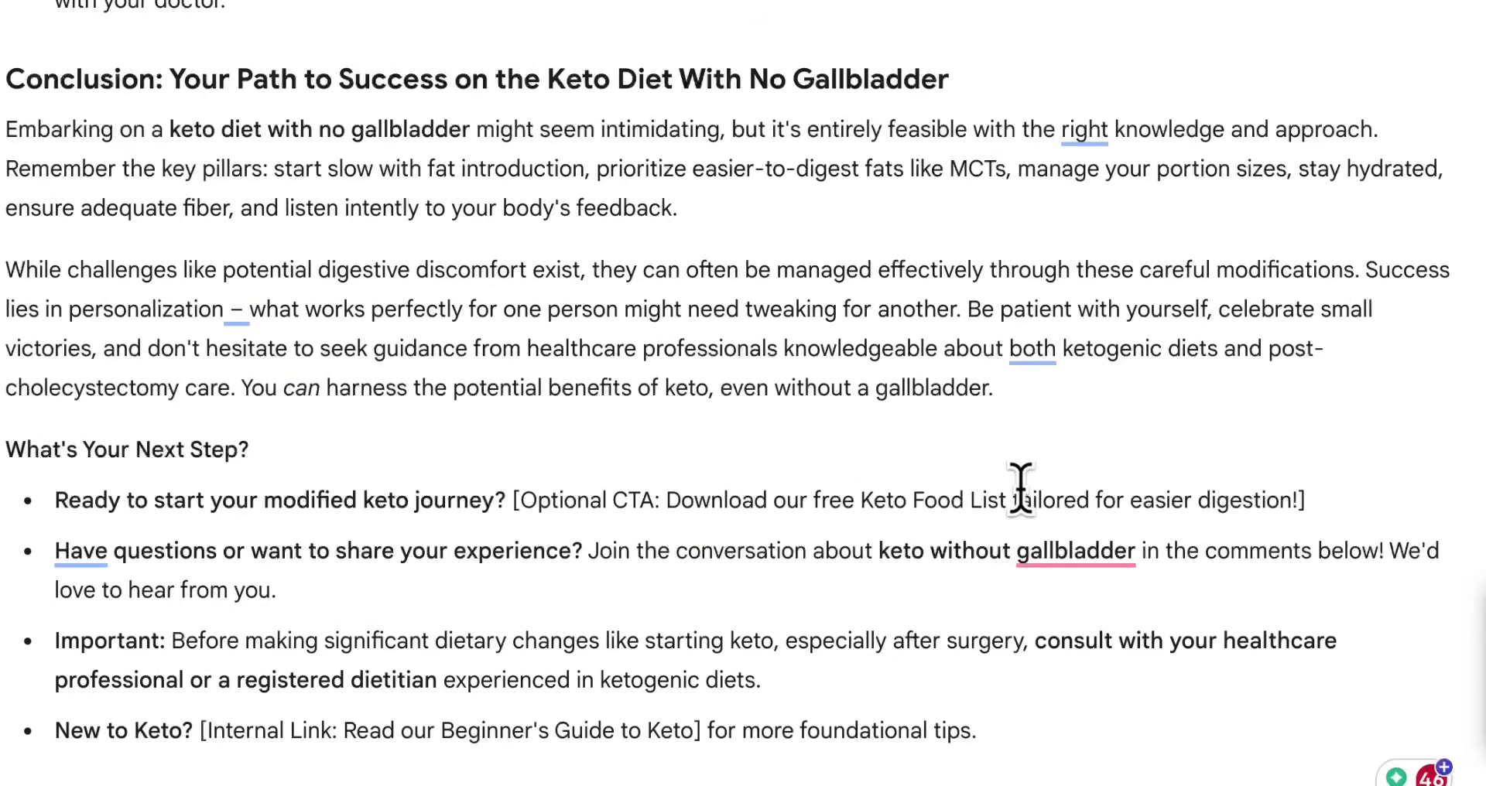
{"action": "scroll", "coordinate": [925, 391], "scroll_direction": "up", "scroll_amount": 15}
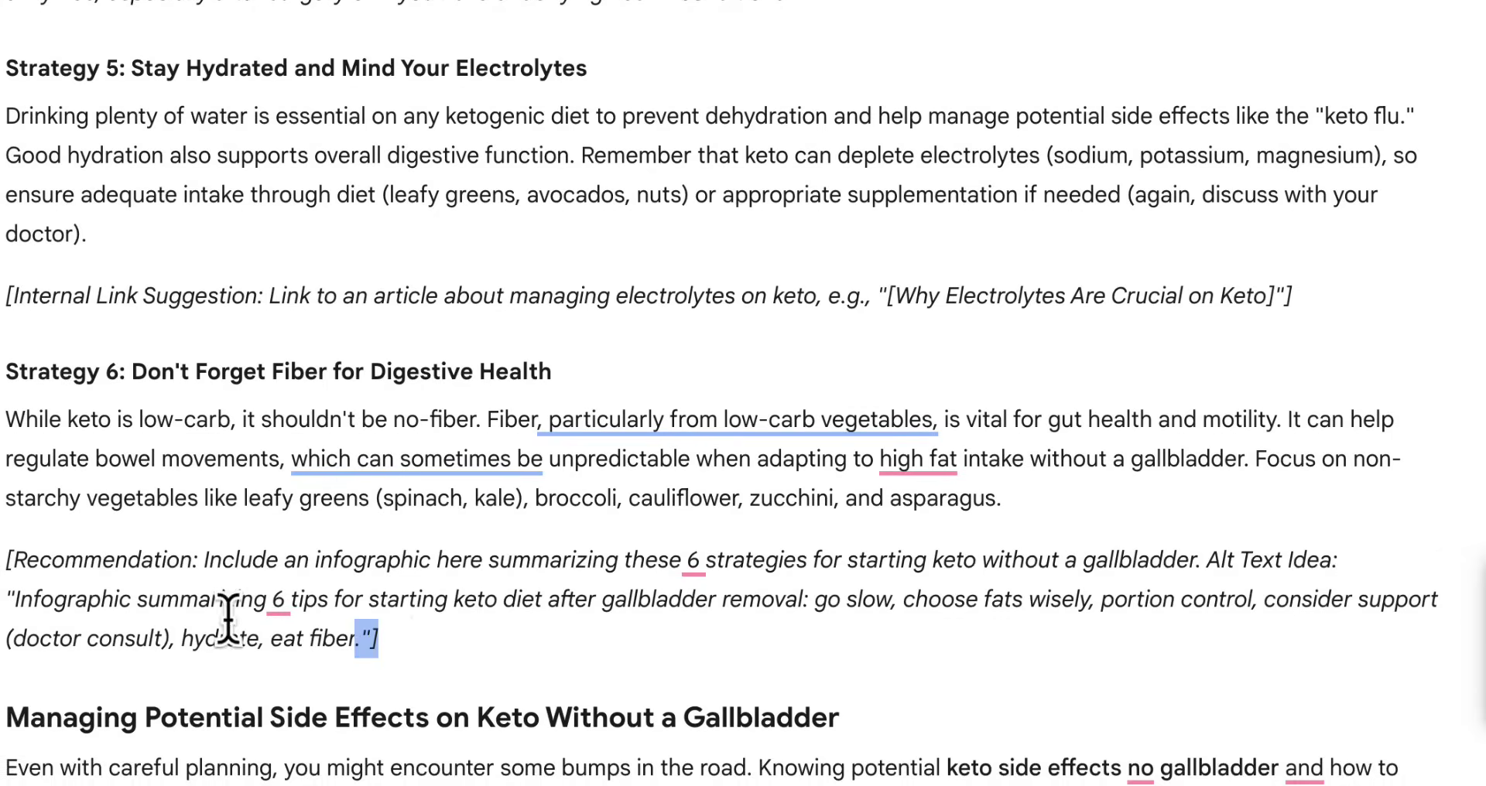
{"action": "triple_click", "coordinate": [228, 624]}
{"action": "left_click", "coordinate": [510, 297]}
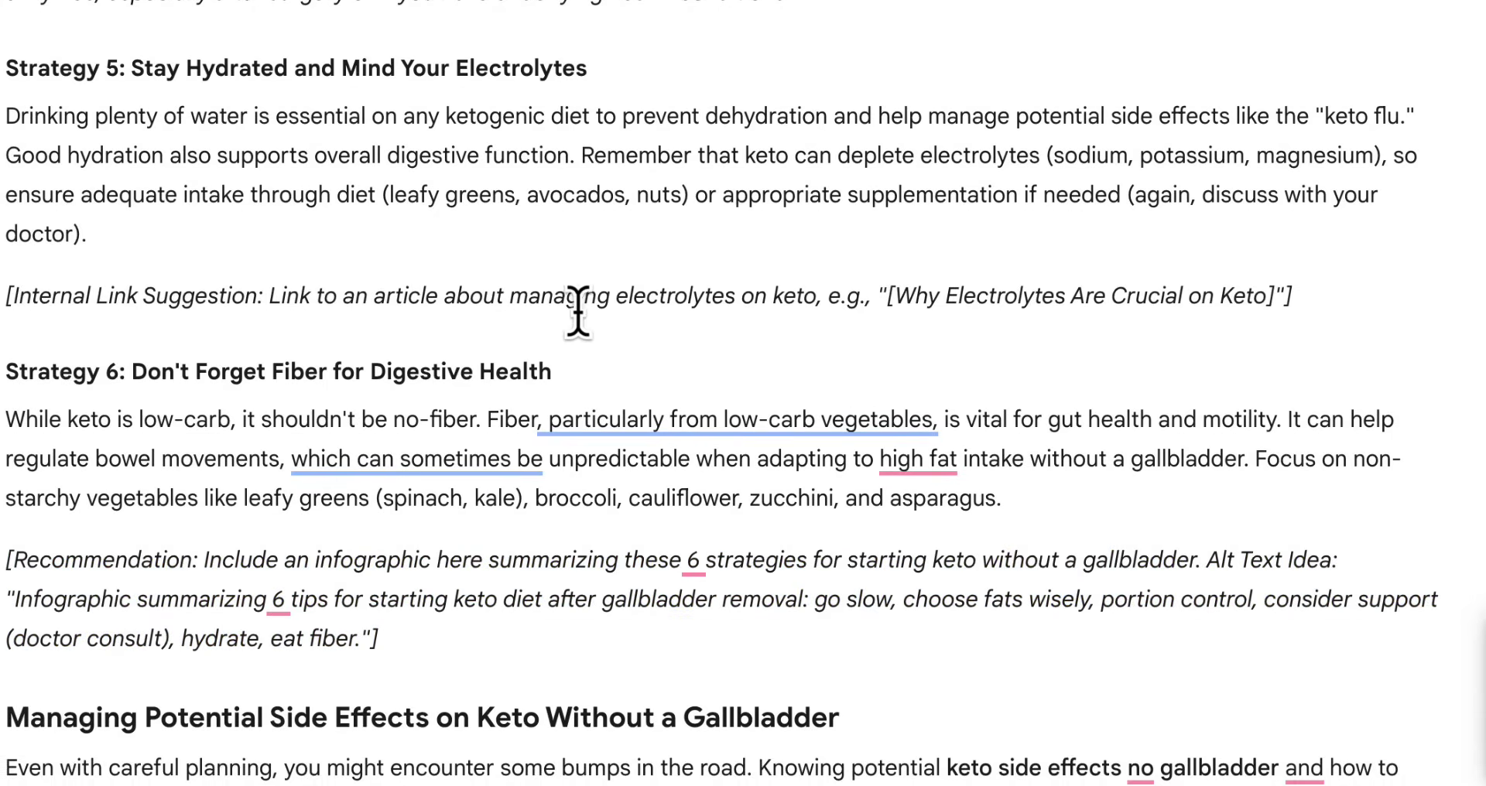
{"action": "scroll", "coordinate": [673, 60], "scroll_direction": "up", "scroll_amount": 1}
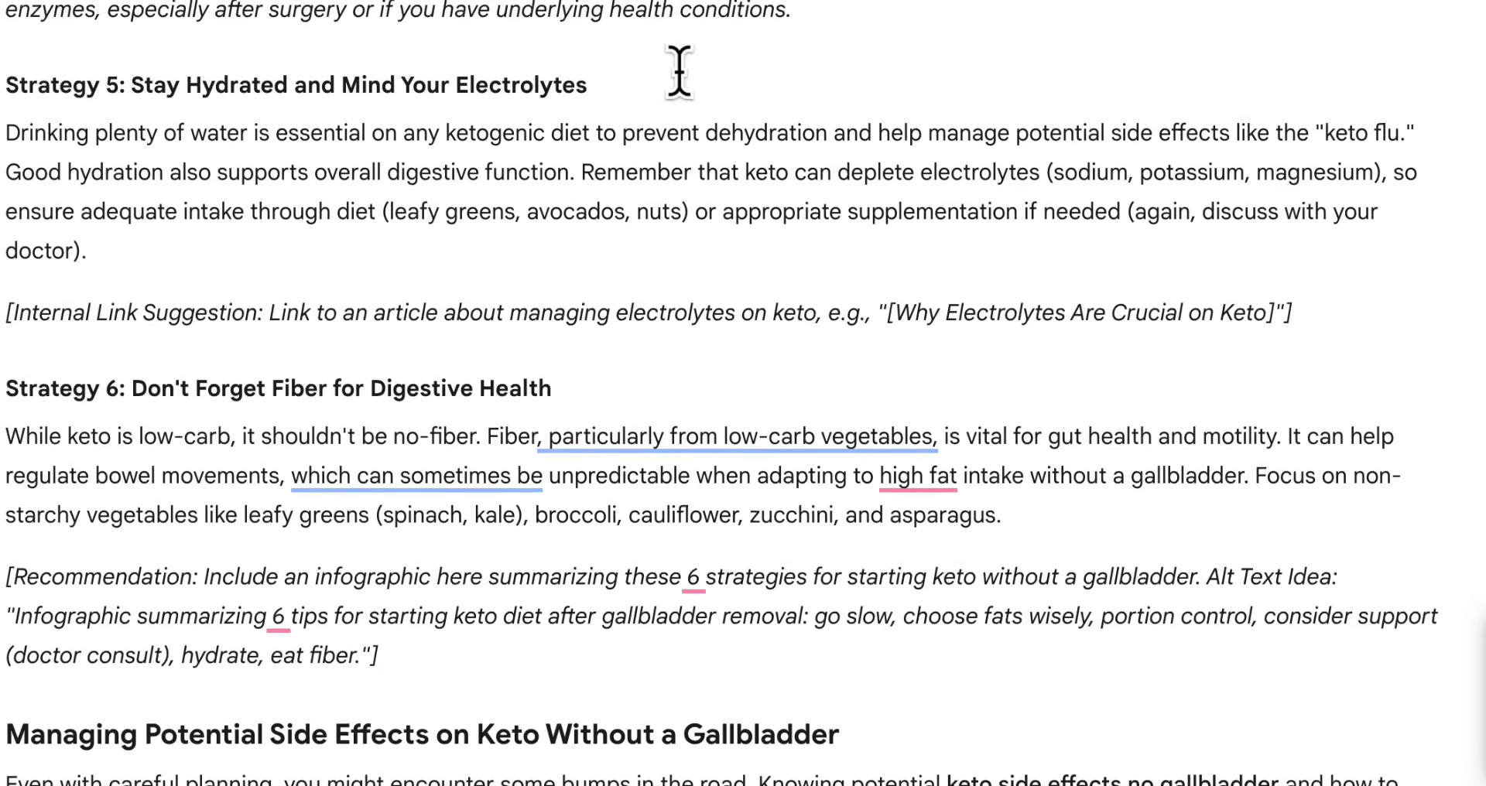
{"action": "scroll", "coordinate": [689, 106], "scroll_direction": "up", "scroll_amount": 2}
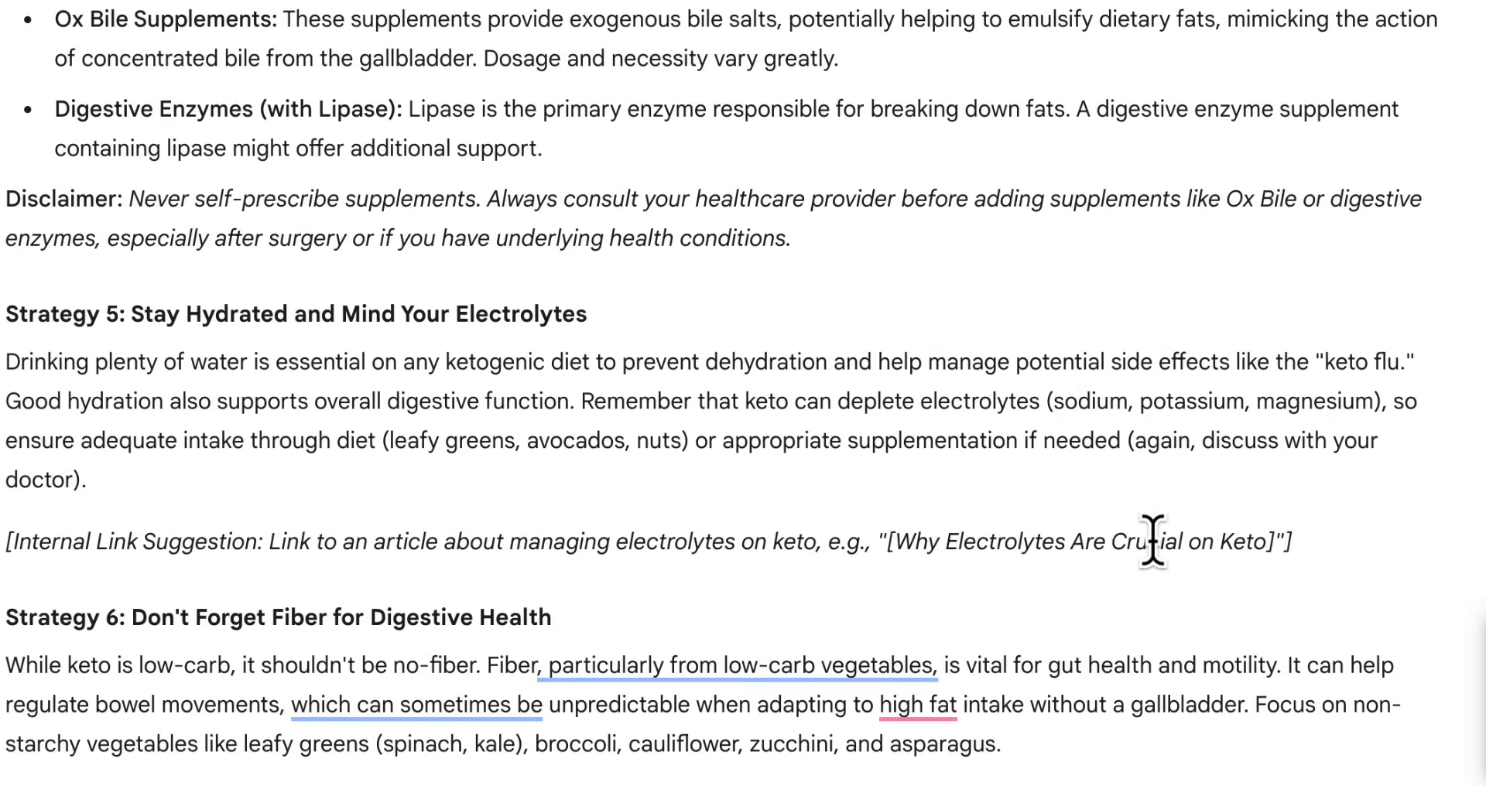
{"action": "left_click_drag", "start_coordinate": [1165, 542], "coordinate": [553, 542]}
{"action": "left_click", "coordinate": [493, 433]}
{"action": "scroll", "coordinate": [602, 487], "scroll_direction": "up", "scroll_amount": 4}
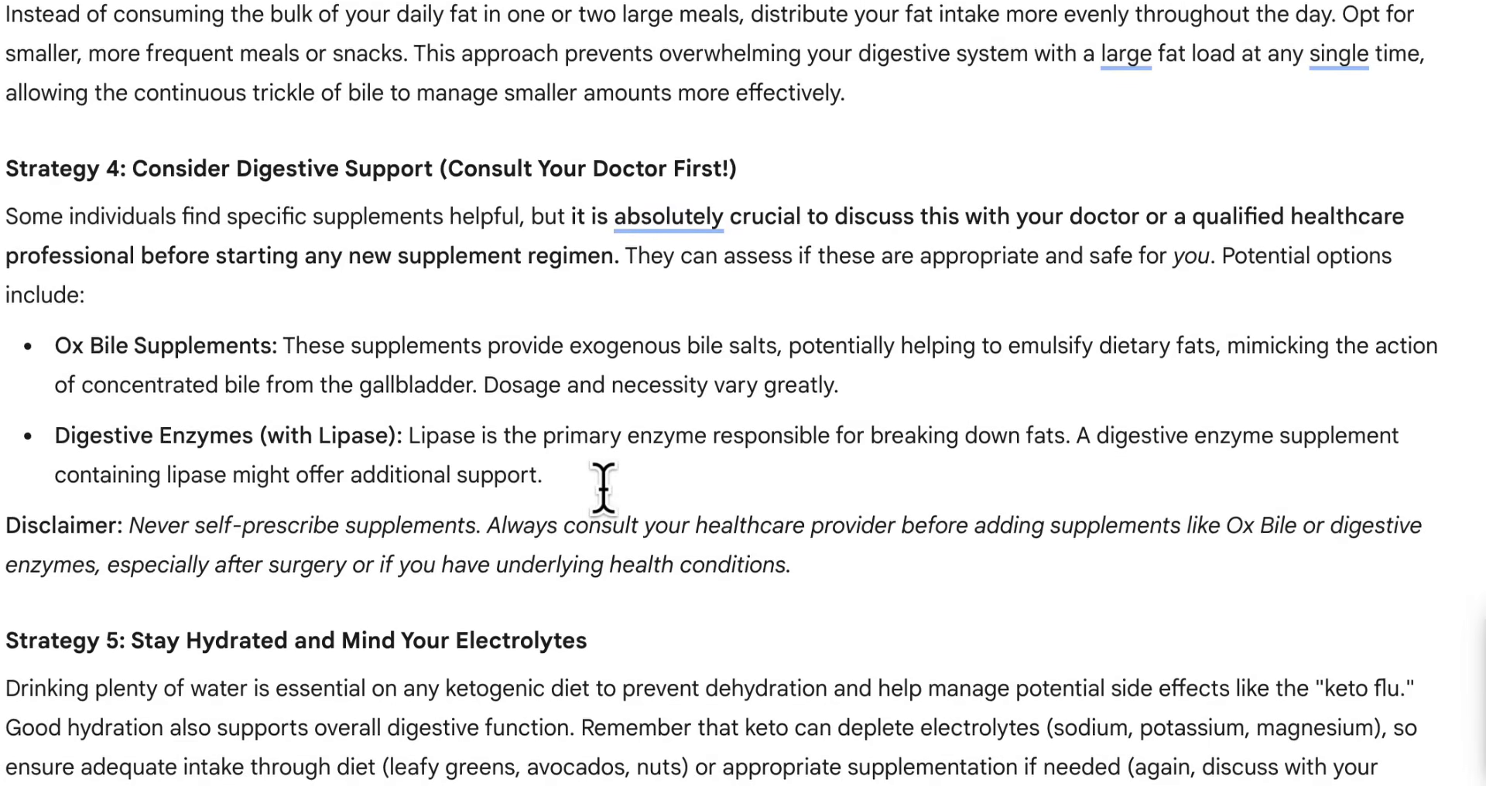
{"action": "scroll", "coordinate": [603, 488], "scroll_direction": "down", "scroll_amount": 1}
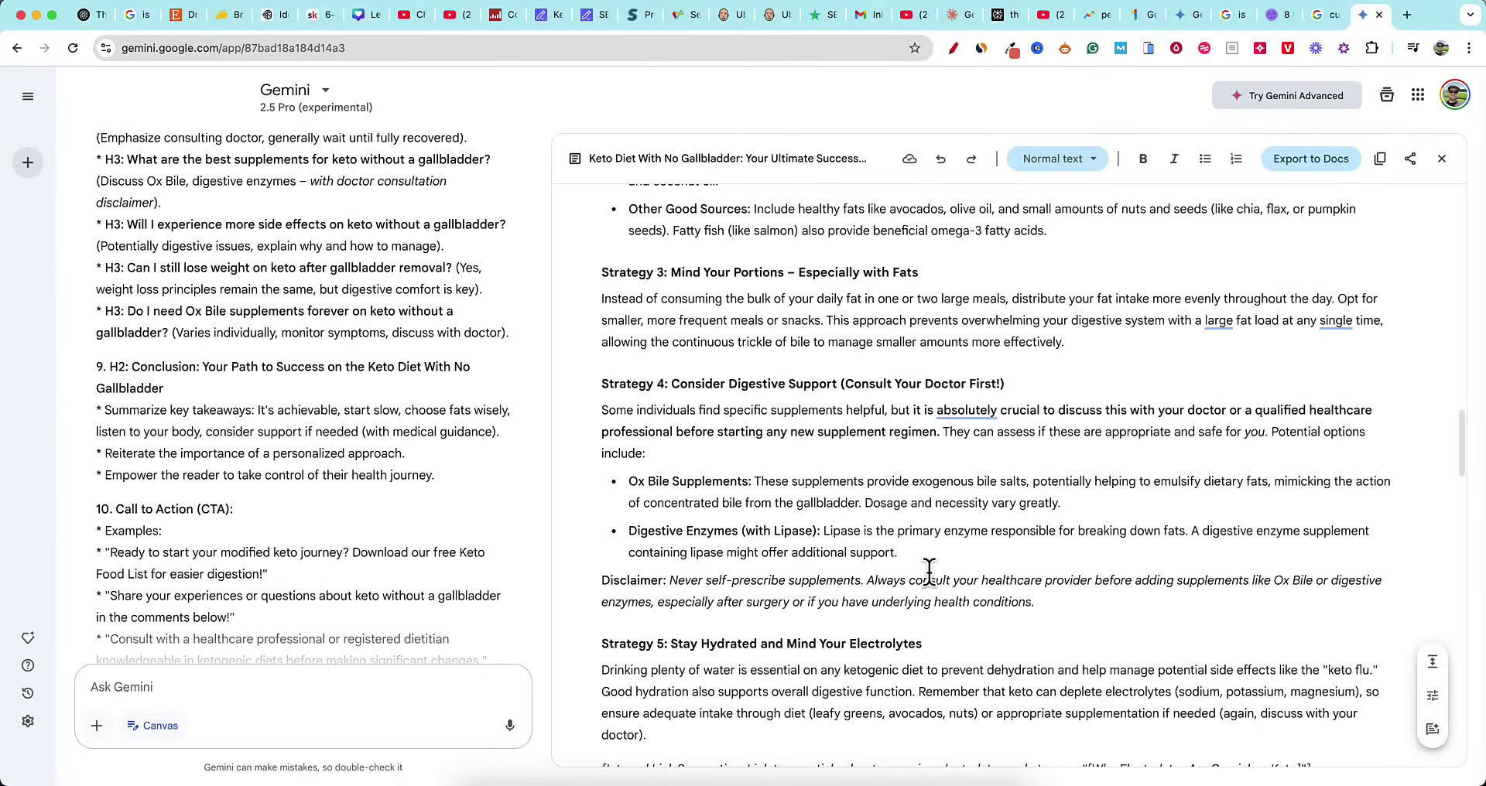
Read back through Strategies 1 to 3, the keto benefits internal link suggestion, the key considerations and the opening sections.
{"action": "scroll", "coordinate": [1012, 550], "scroll_direction": "up", "scroll_amount": 5}
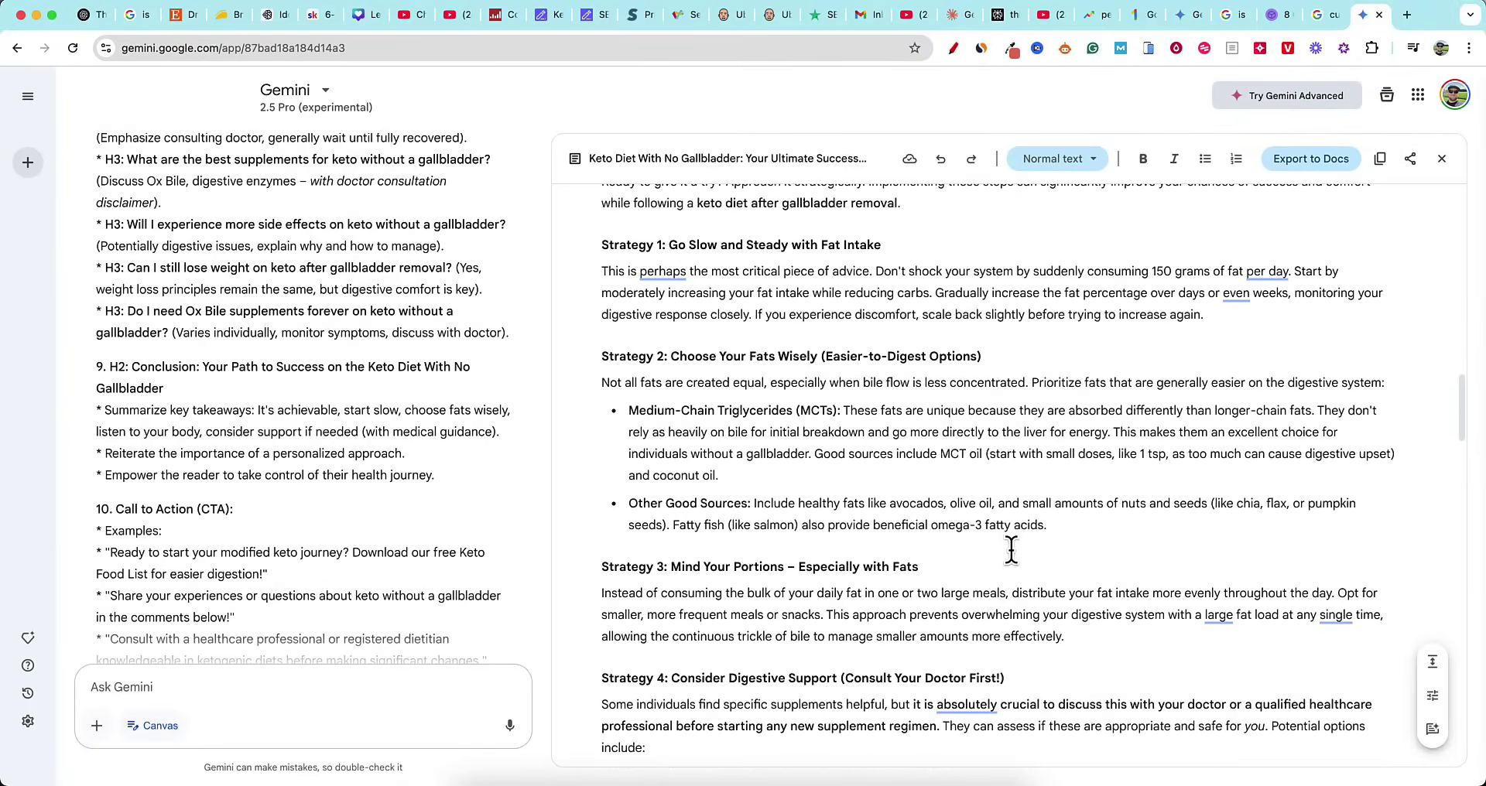
{"action": "scroll", "coordinate": [919, 608], "scroll_direction": "up", "scroll_amount": 4}
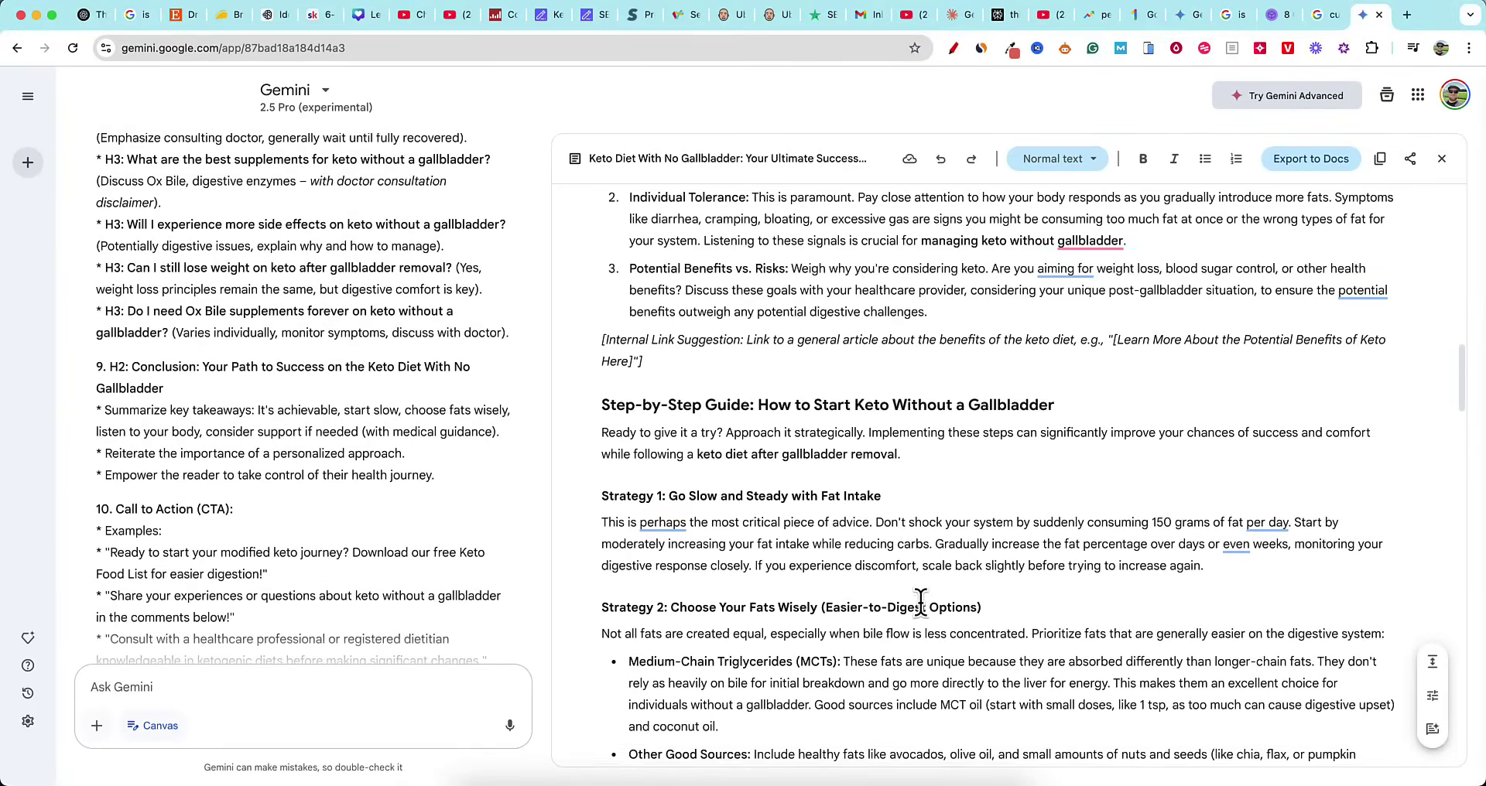
{"action": "scroll", "coordinate": [919, 608], "scroll_direction": "up", "scroll_amount": 1}
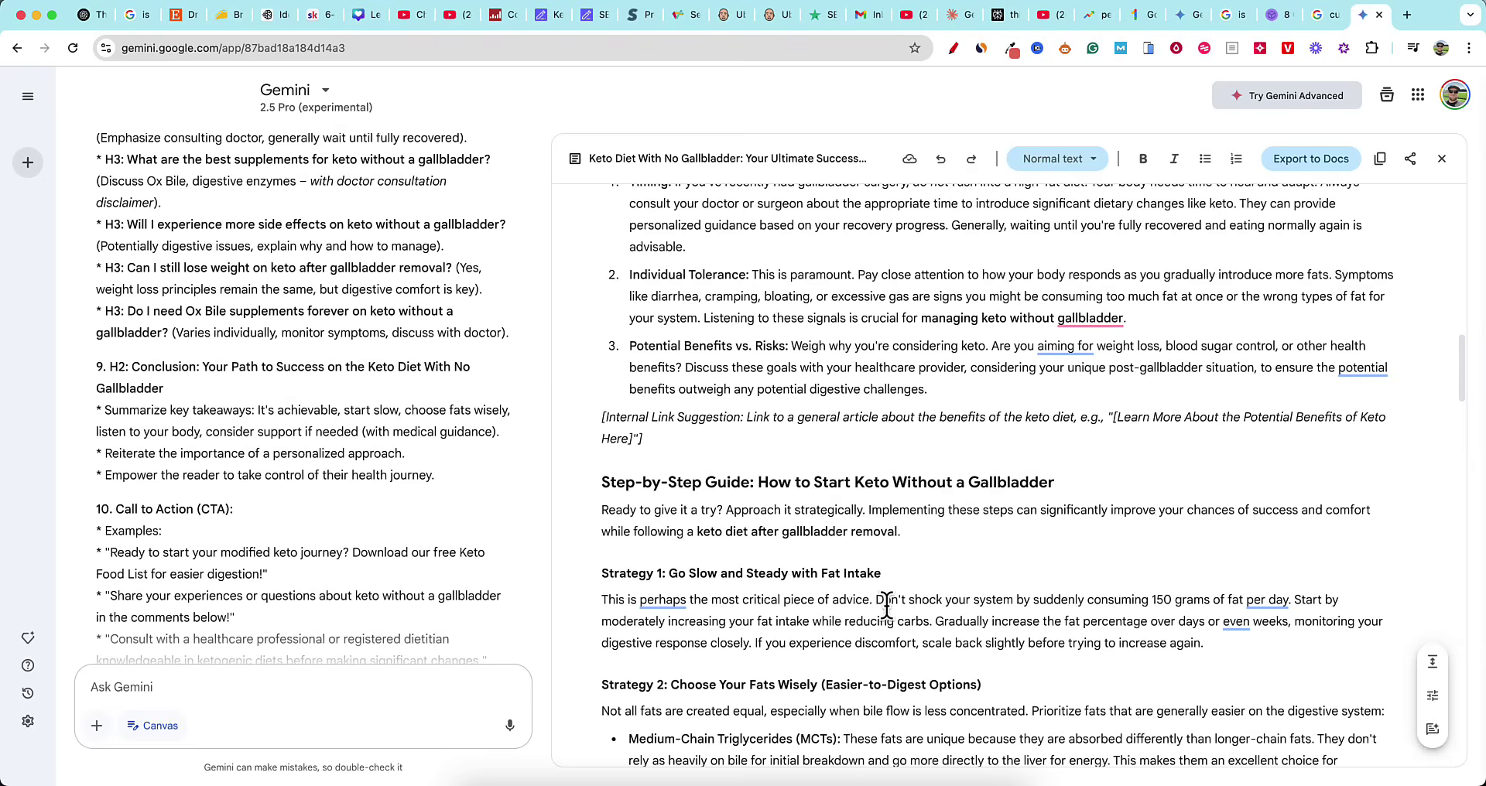
{"action": "triple_click", "coordinate": [718, 432]}
{"action": "left_click", "coordinate": [915, 445]}
{"action": "left_click_drag", "start_coordinate": [626, 418], "coordinate": [886, 427]}
{"action": "left_click", "coordinate": [1070, 462]}
{"action": "scroll", "coordinate": [960, 712], "scroll_direction": "down", "scroll_amount": 3}
{"action": "scroll", "coordinate": [911, 682], "scroll_direction": "up", "scroll_amount": 6}
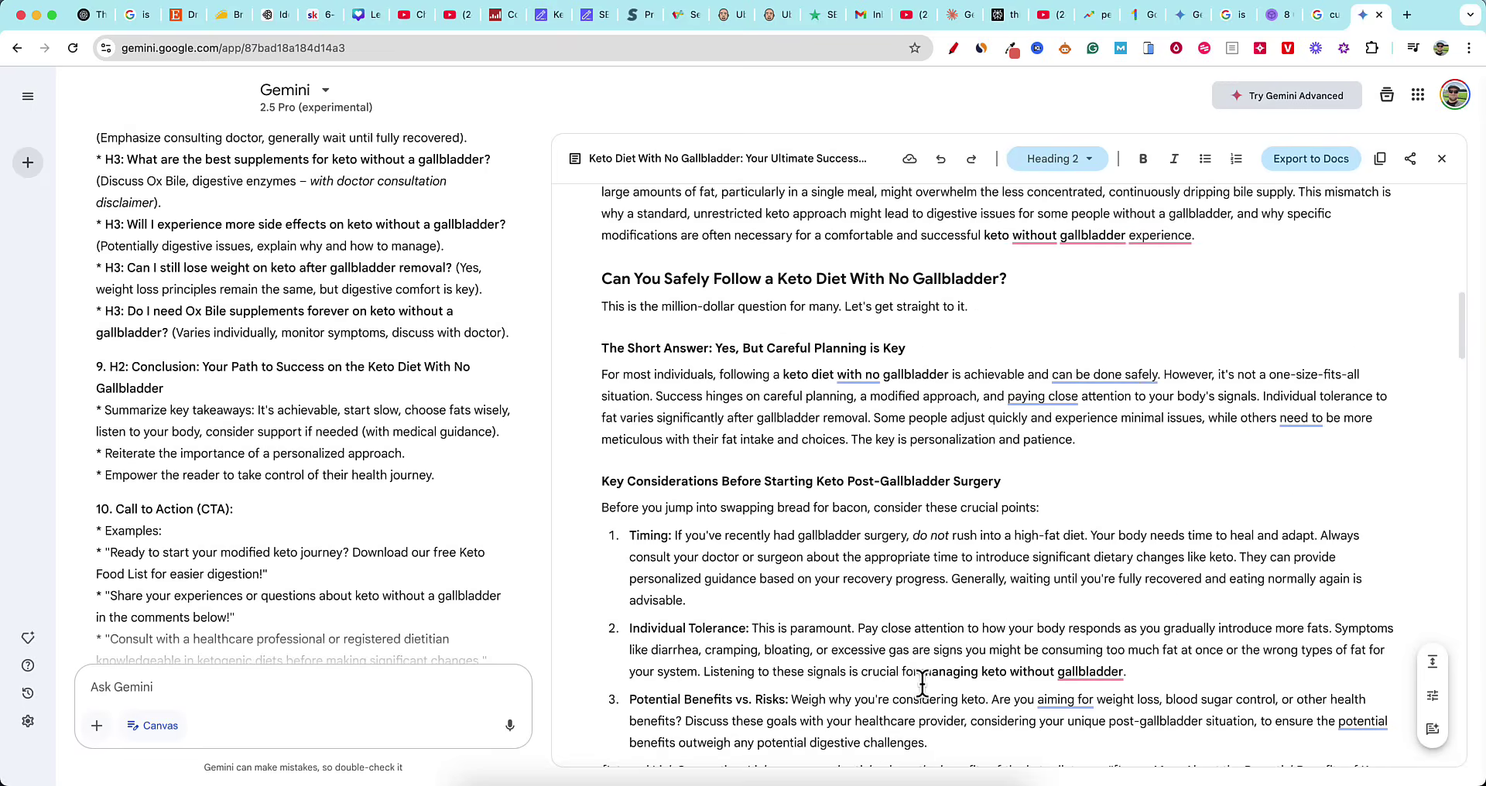
{"action": "scroll", "coordinate": [1045, 557], "scroll_direction": "up", "scroll_amount": 4}
{"action": "scroll", "coordinate": [1006, 464], "scroll_direction": "up", "scroll_amount": 2}
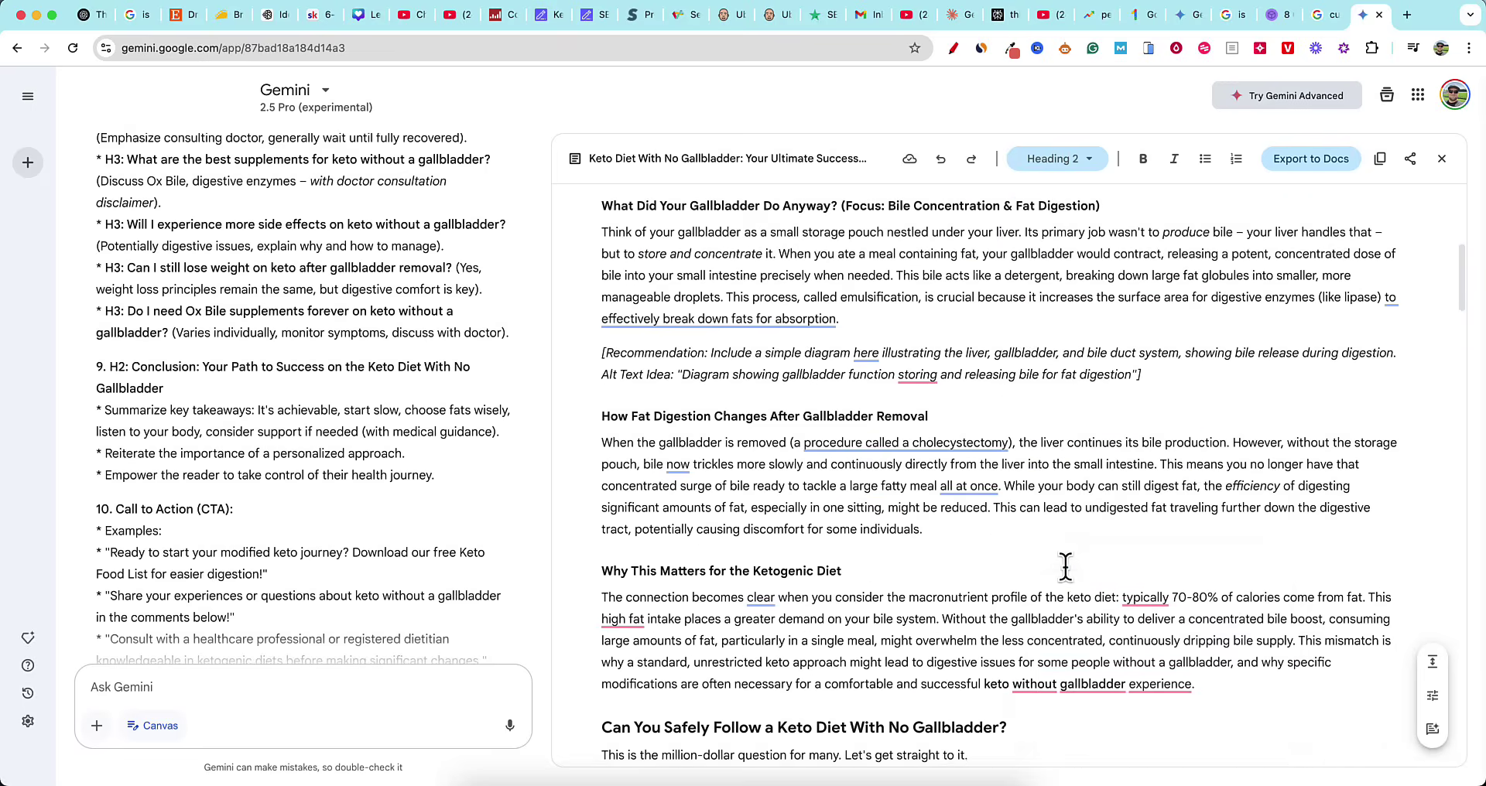
{"action": "scroll", "coordinate": [1065, 567], "scroll_direction": "up", "scroll_amount": 6}
{"action": "scroll", "coordinate": [1066, 567], "scroll_direction": "down", "scroll_amount": 15}
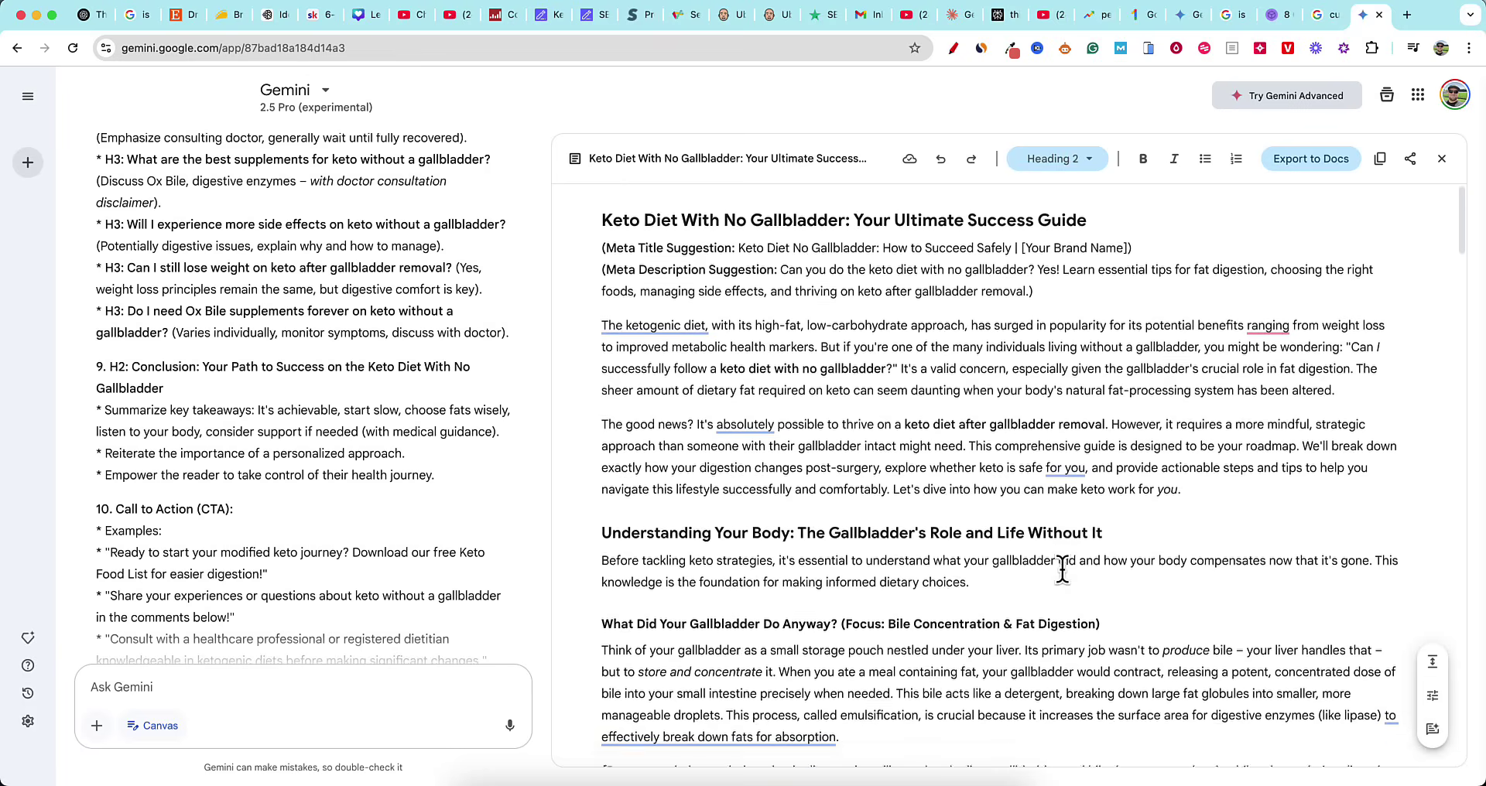
{"action": "scroll", "coordinate": [1018, 592], "scroll_direction": "up", "scroll_amount": 6}
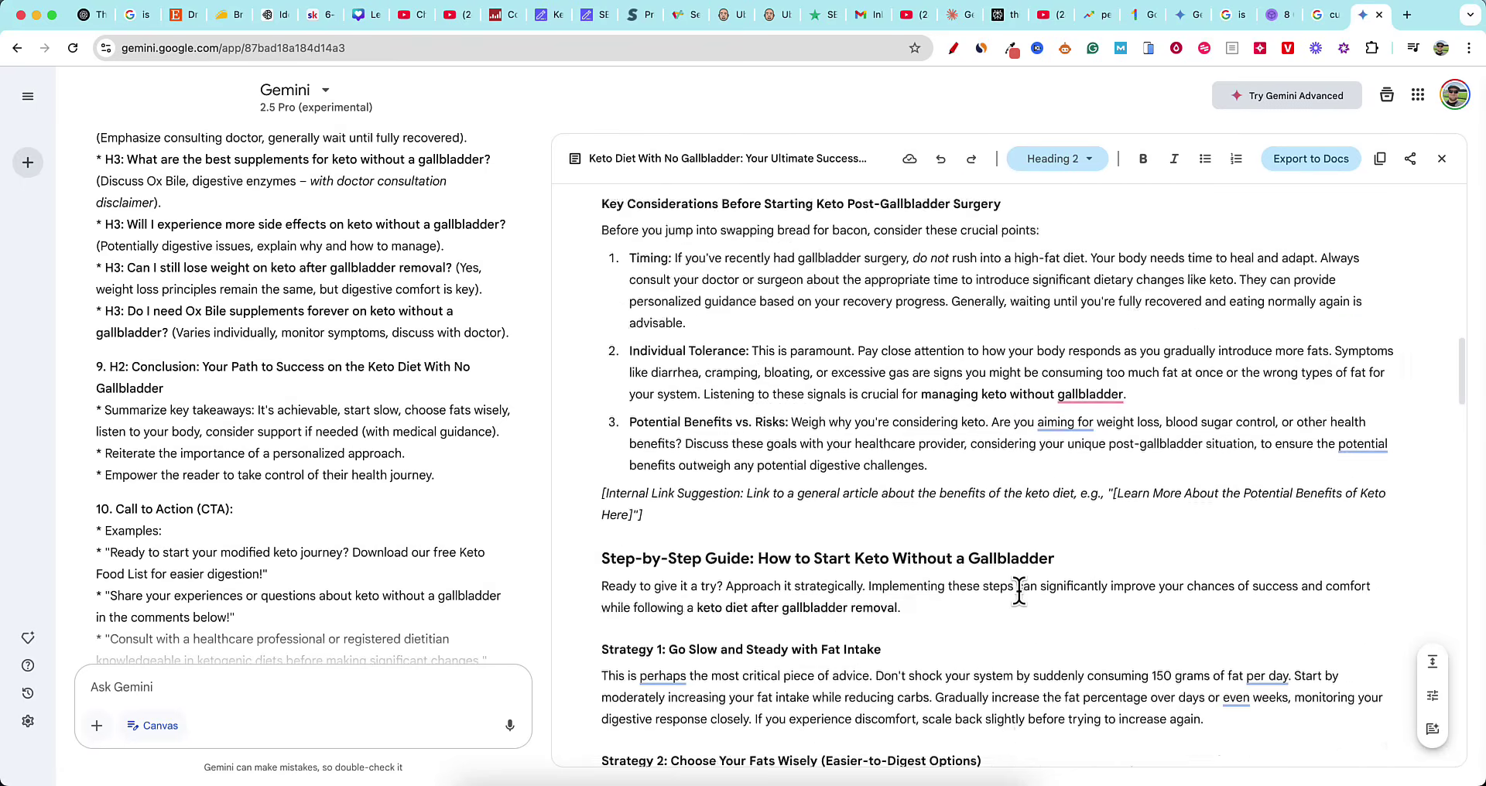
Review the rest of the article from the key considerations through the food lists and FAQs to the conclusion.
{"action": "left_click_drag", "start_coordinate": [634, 559], "coordinate": [857, 680]}
{"action": "scroll", "coordinate": [890, 619], "scroll_direction": "down", "scroll_amount": 18}
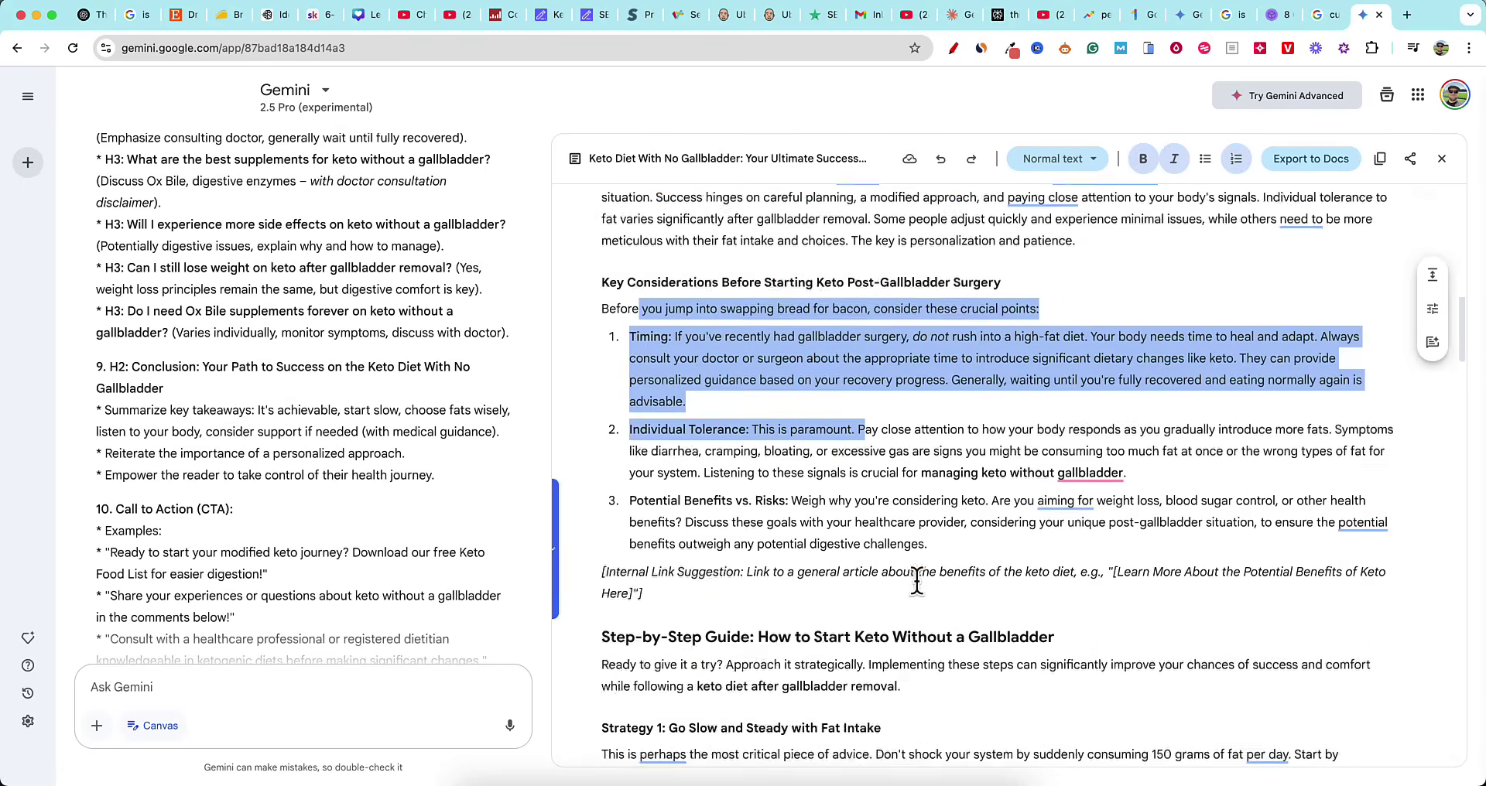
{"action": "scroll", "coordinate": [933, 582], "scroll_direction": "down", "scroll_amount": 15}
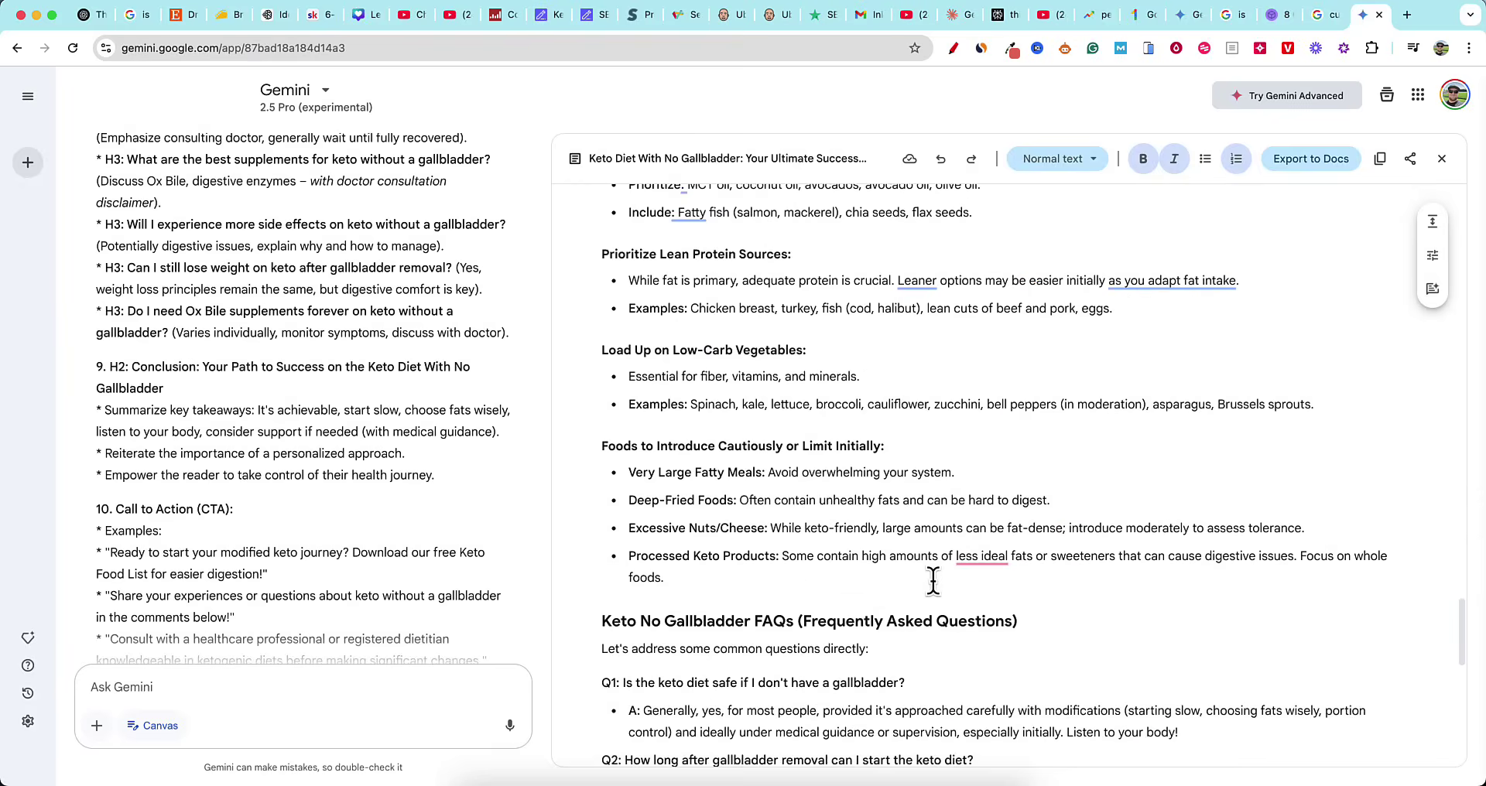
{"action": "scroll", "coordinate": [932, 581], "scroll_direction": "up", "scroll_amount": 6}
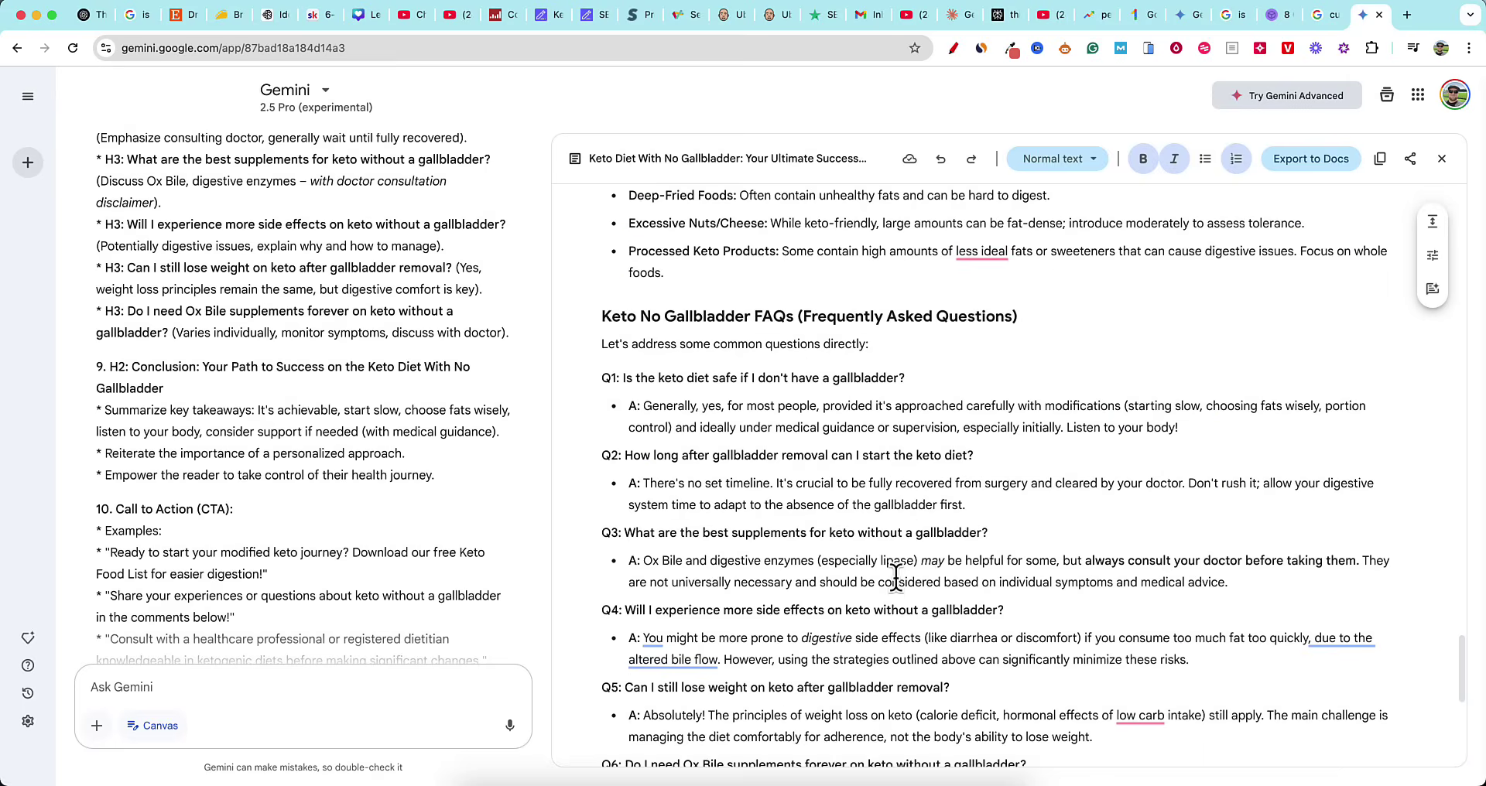
{"action": "left_click_drag", "start_coordinate": [675, 315], "coordinate": [1031, 524]}
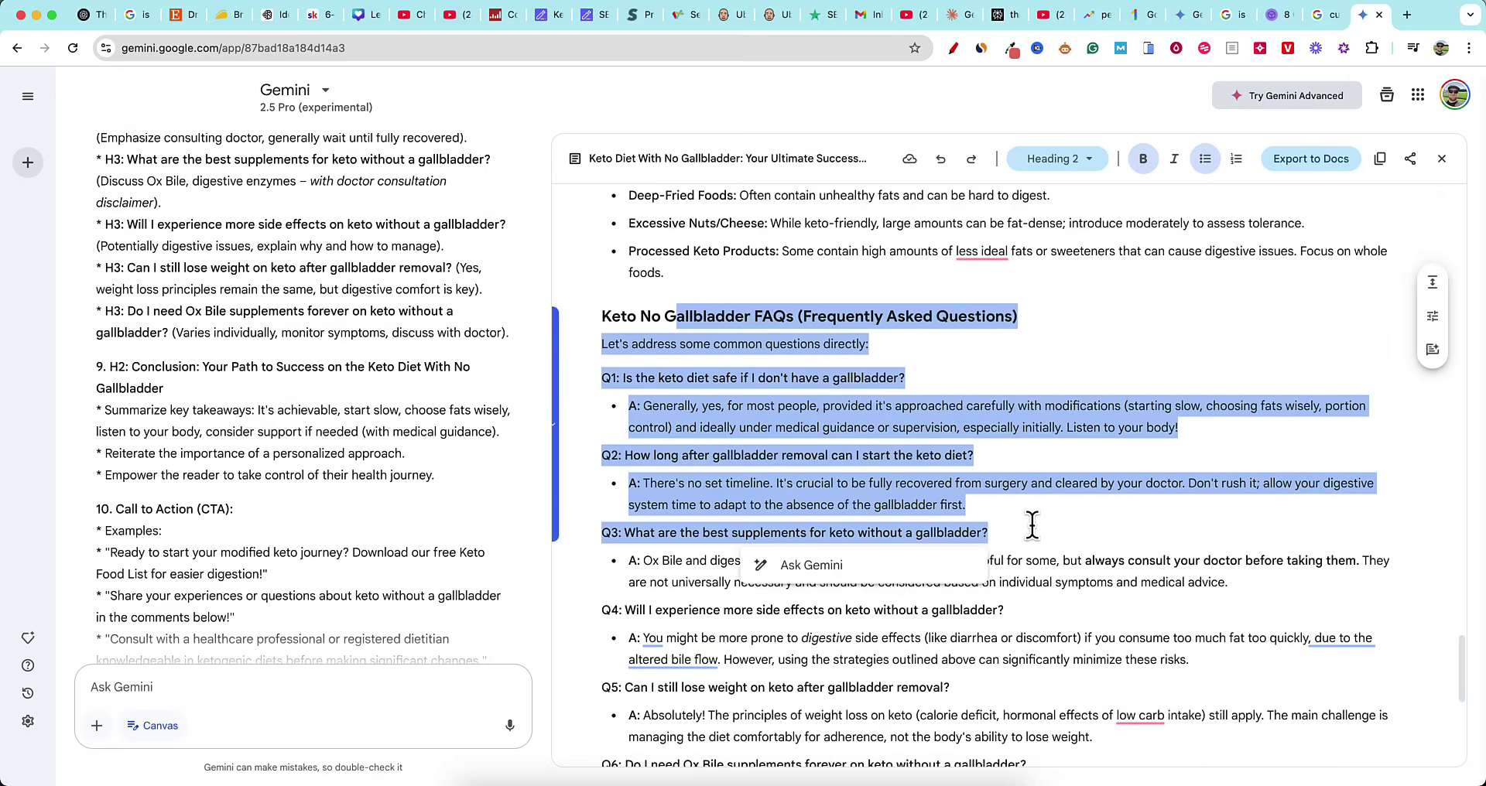
{"action": "scroll", "coordinate": [1031, 524], "scroll_direction": "down", "scroll_amount": 6}
{"action": "scroll", "coordinate": [857, 532], "scroll_direction": "down", "scroll_amount": 2}
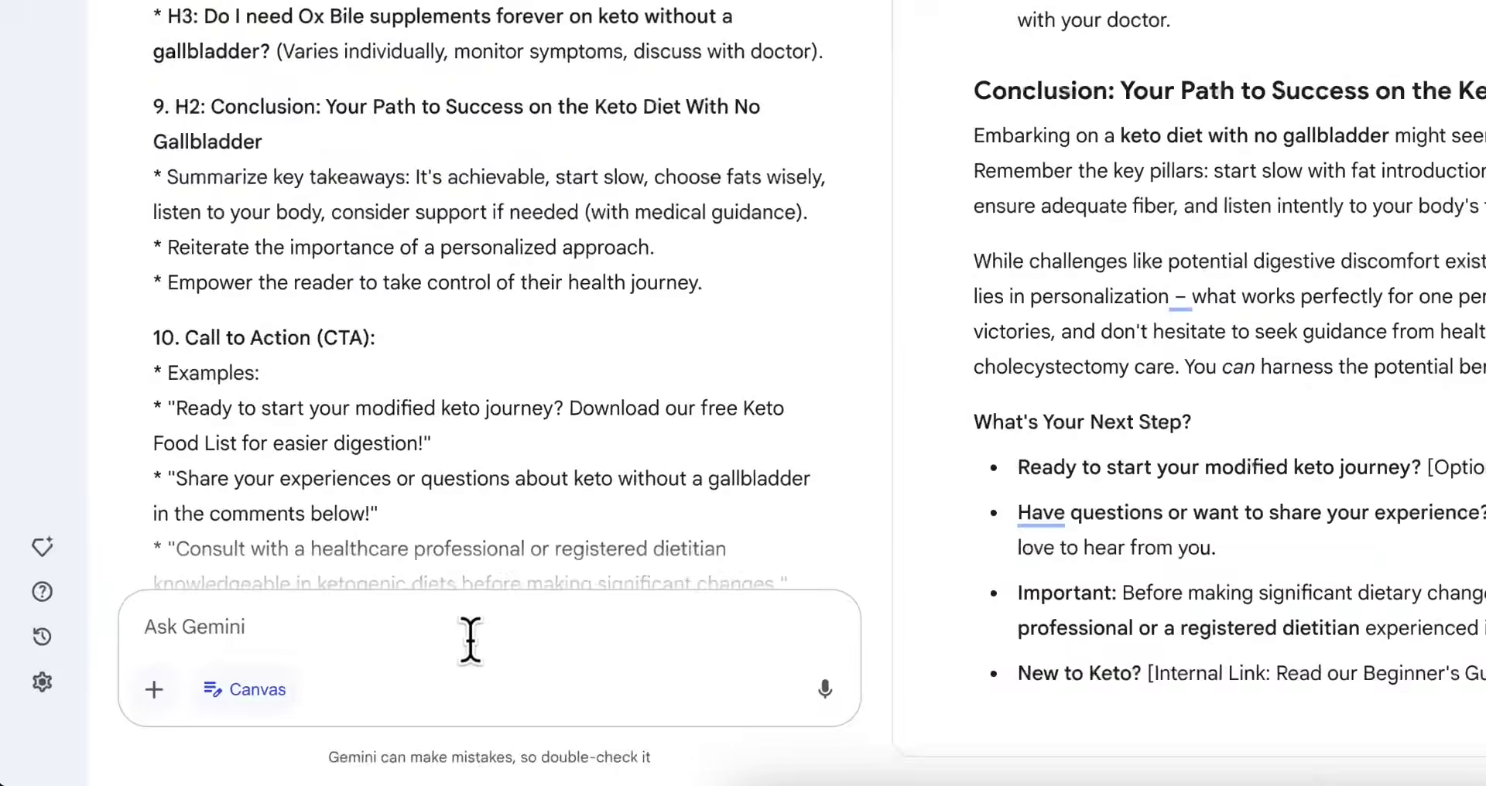
Ask Gemini to create a table for the section "Food Guide: What to Eat and Limit on Keto Post-Gallbladder Removal".
{"action": "left_click", "coordinate": [383, 663]}
{"action": "type", "text": "can you "}
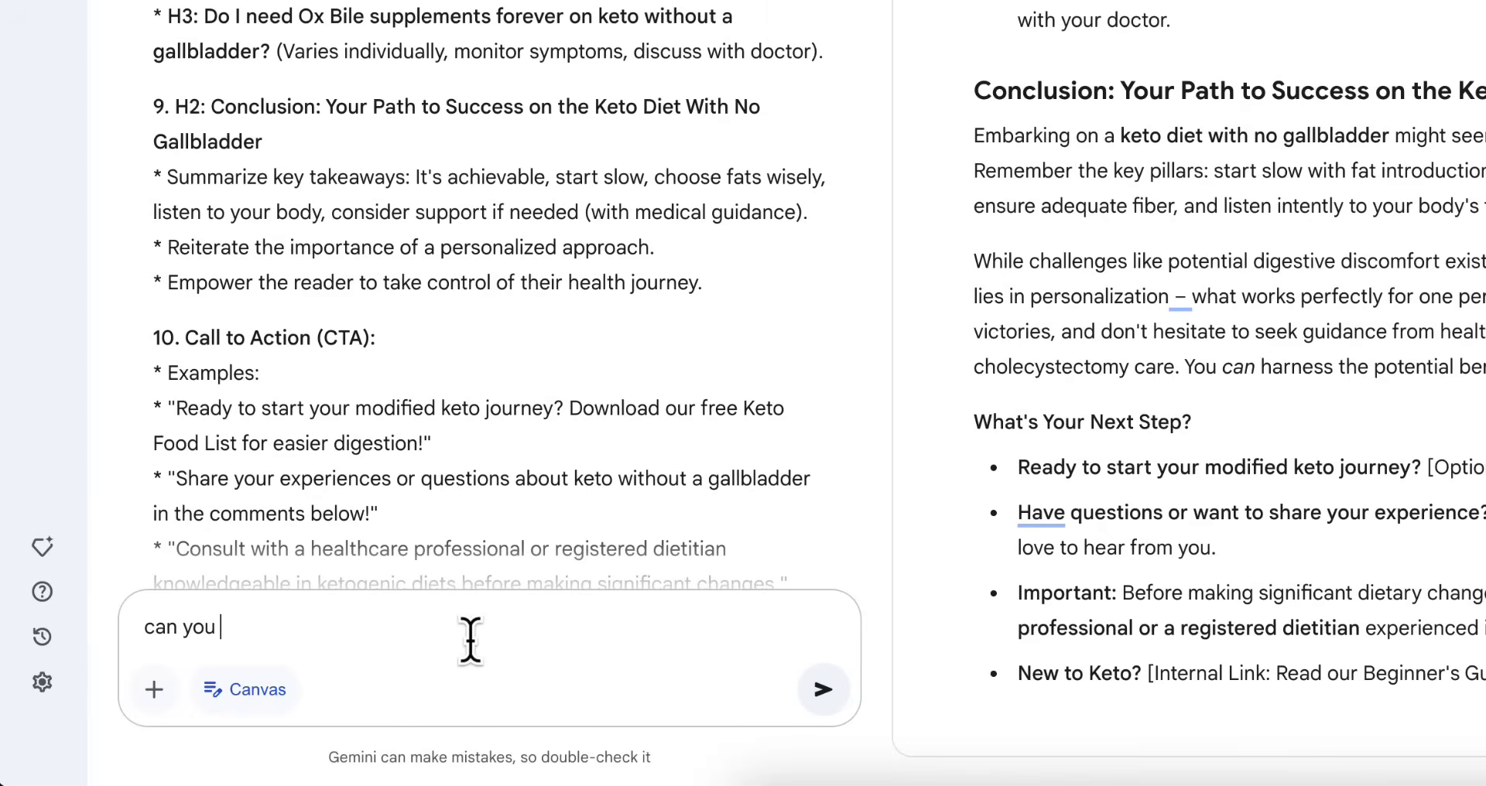
{"action": "type", "text": "create a table for"}
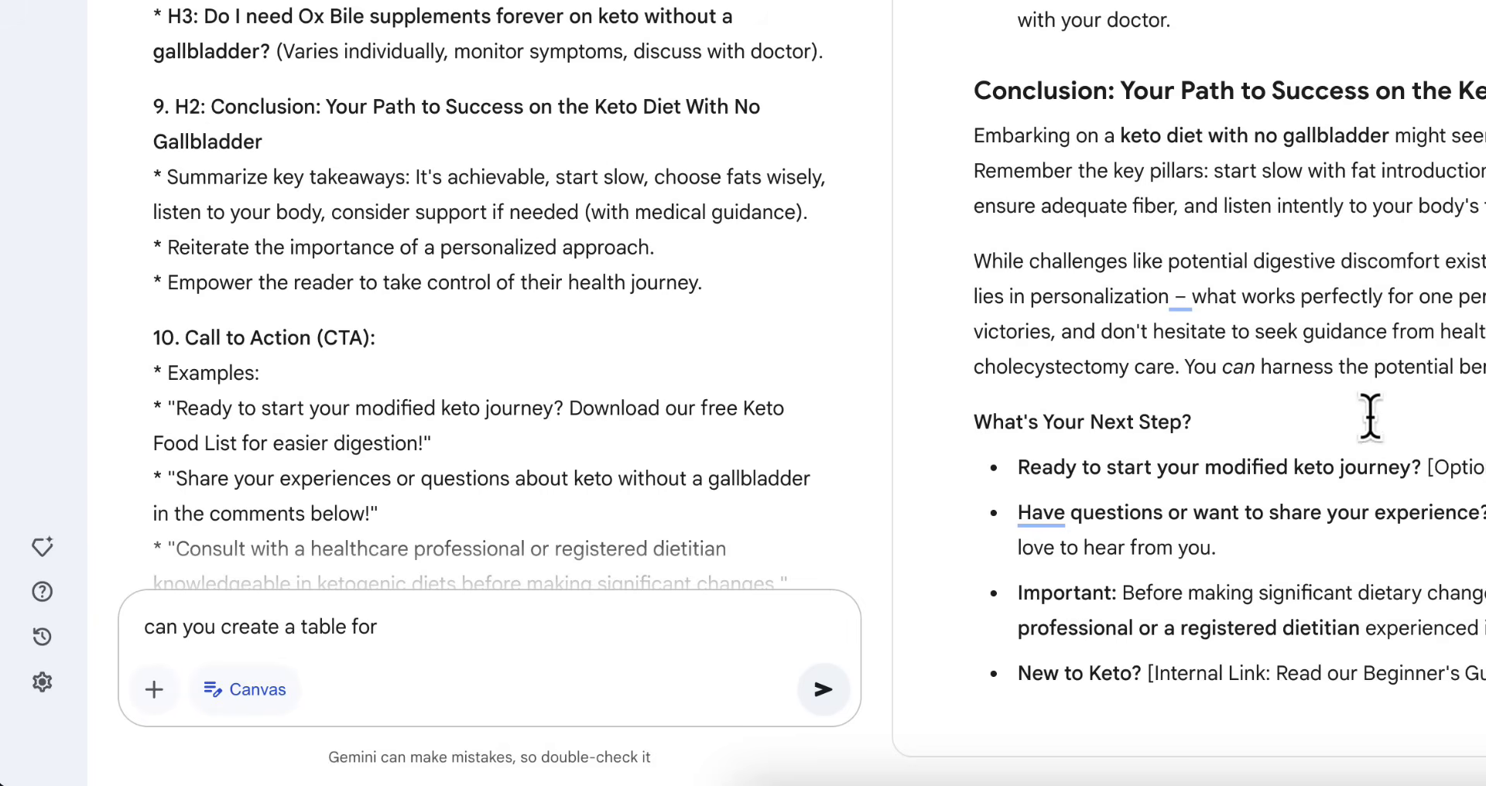
{"action": "scroll", "coordinate": [1362, 417], "scroll_direction": "up", "scroll_amount": 5}
{"action": "scroll", "coordinate": [1362, 418], "scroll_direction": "up", "scroll_amount": 10}
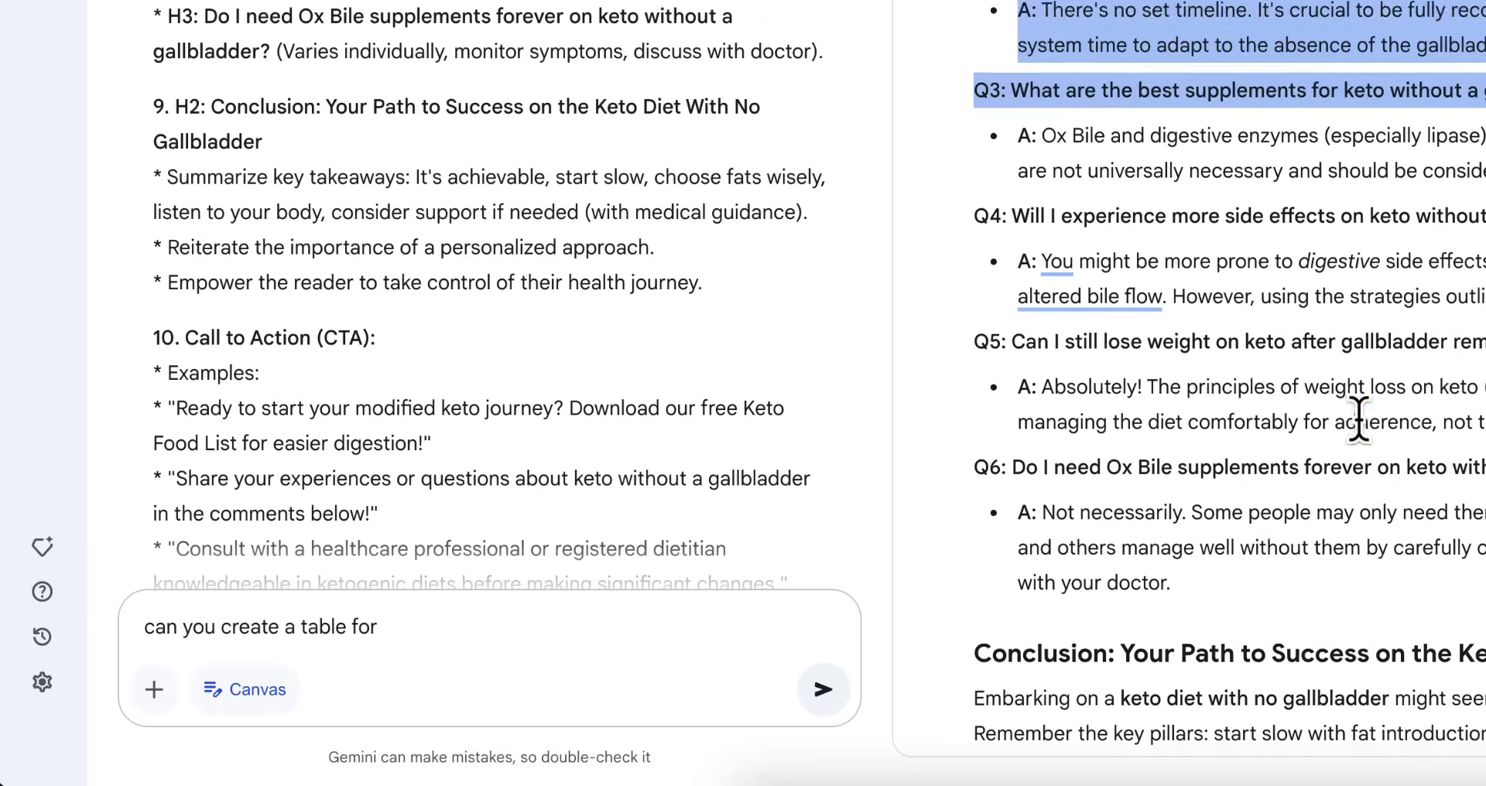
{"action": "scroll", "coordinate": [1342, 410], "scroll_direction": "up", "scroll_amount": 4}
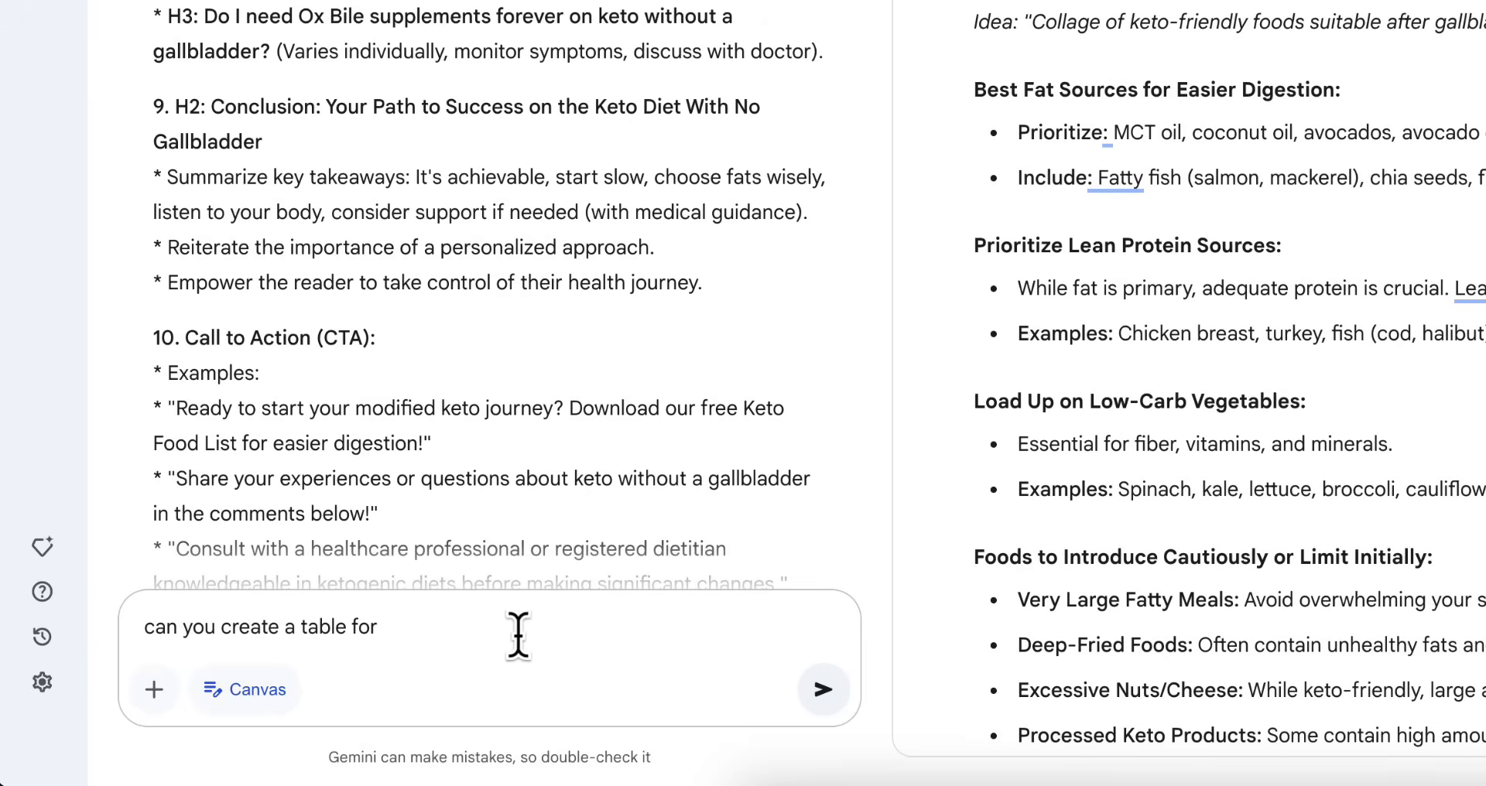
{"action": "type", "text": "this section here:"}
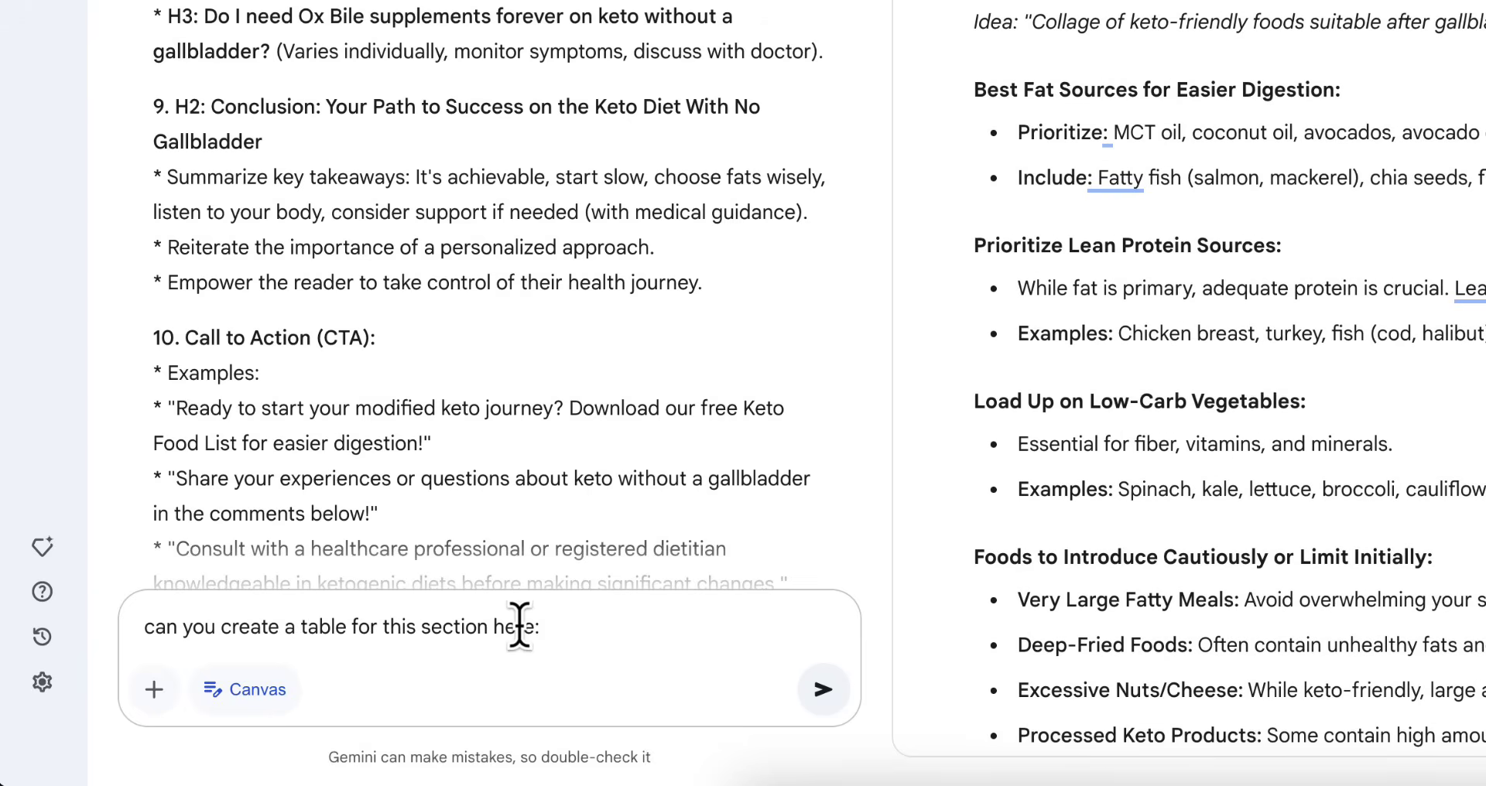
{"action": "key", "text": "Return"}
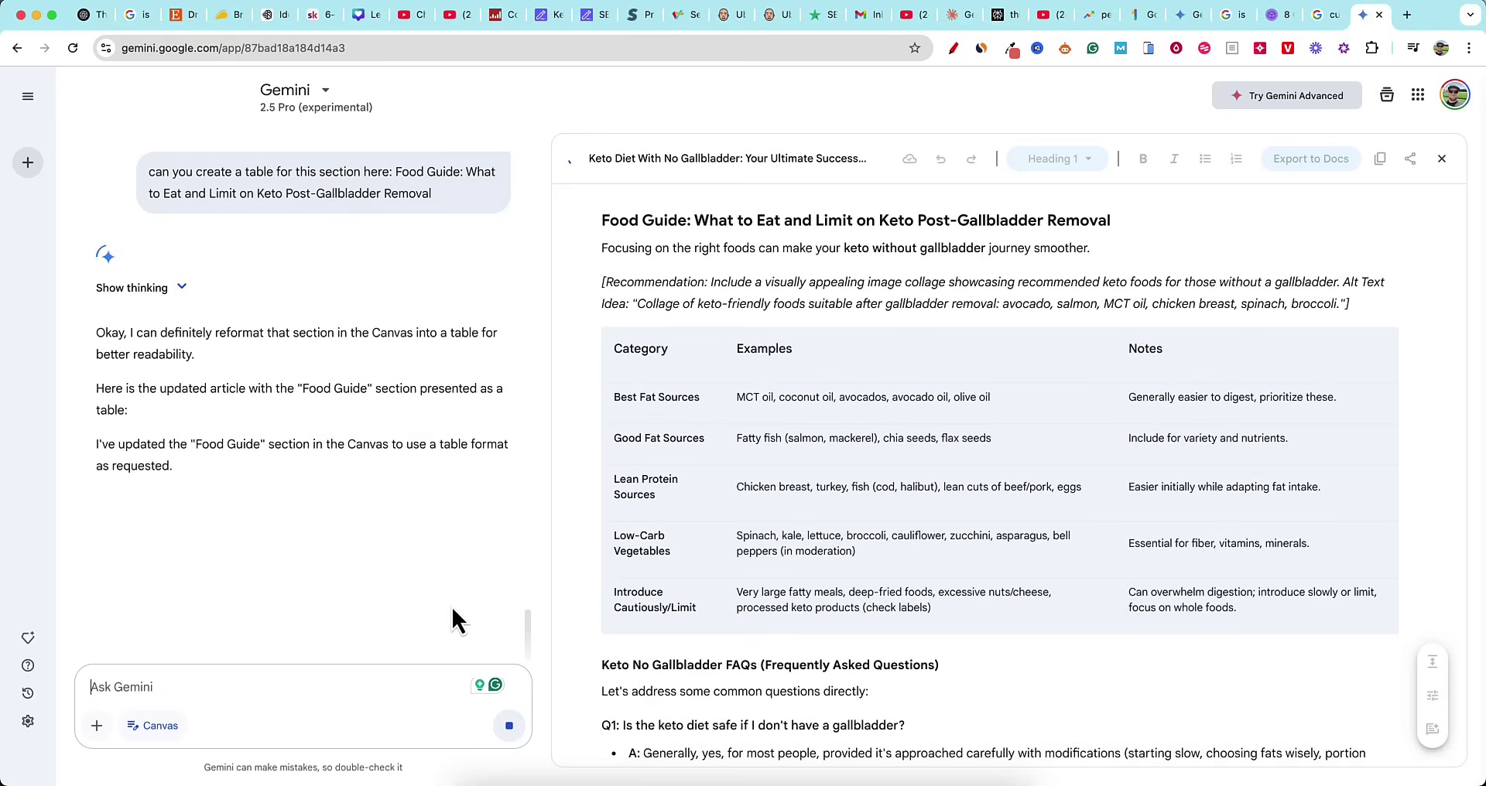
Examine the categories, examples and notes in the new Food Guide table.
{"action": "left_click", "coordinate": [275, 709]}
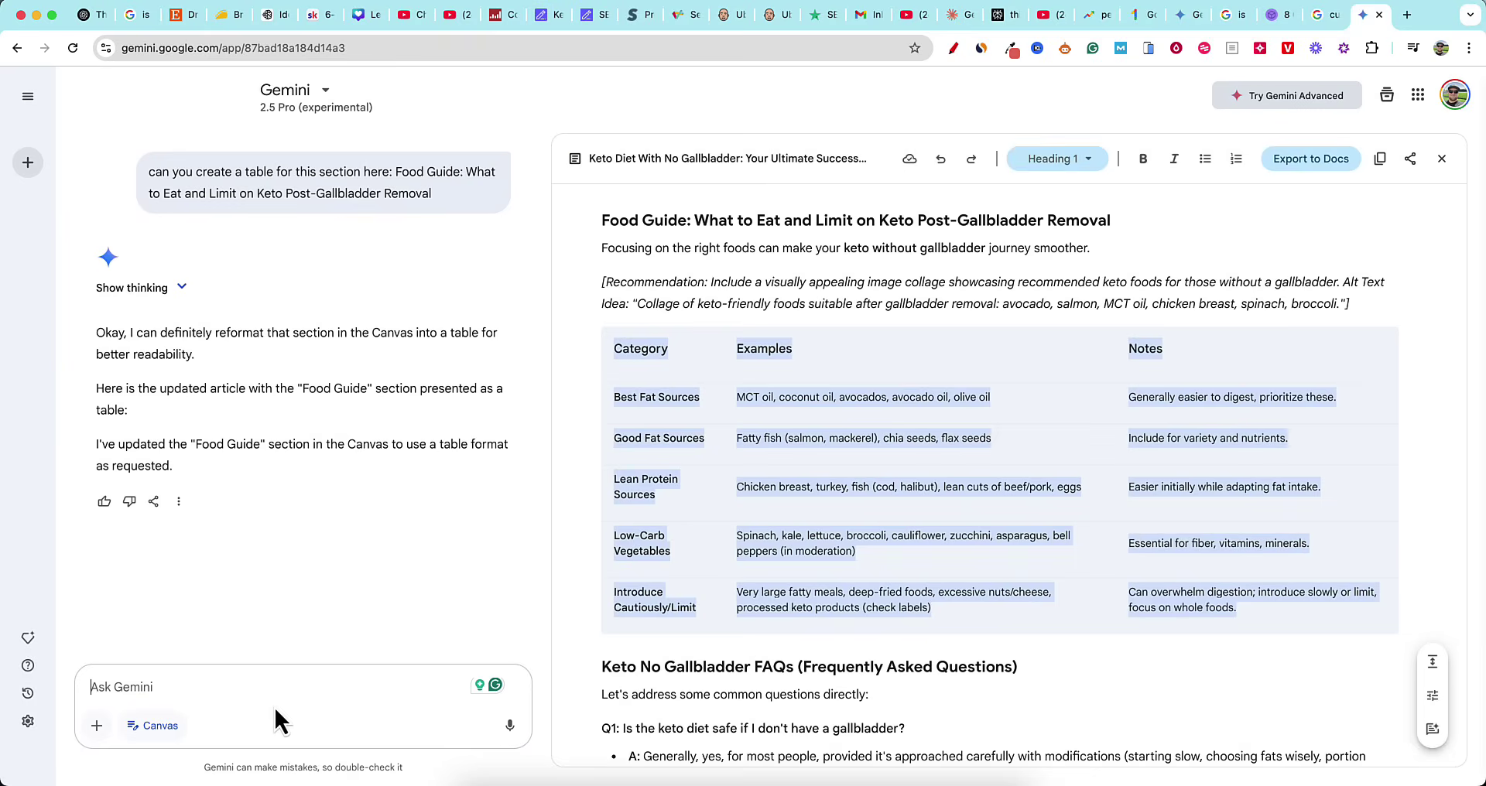
{"action": "left_click", "coordinate": [1006, 283]}
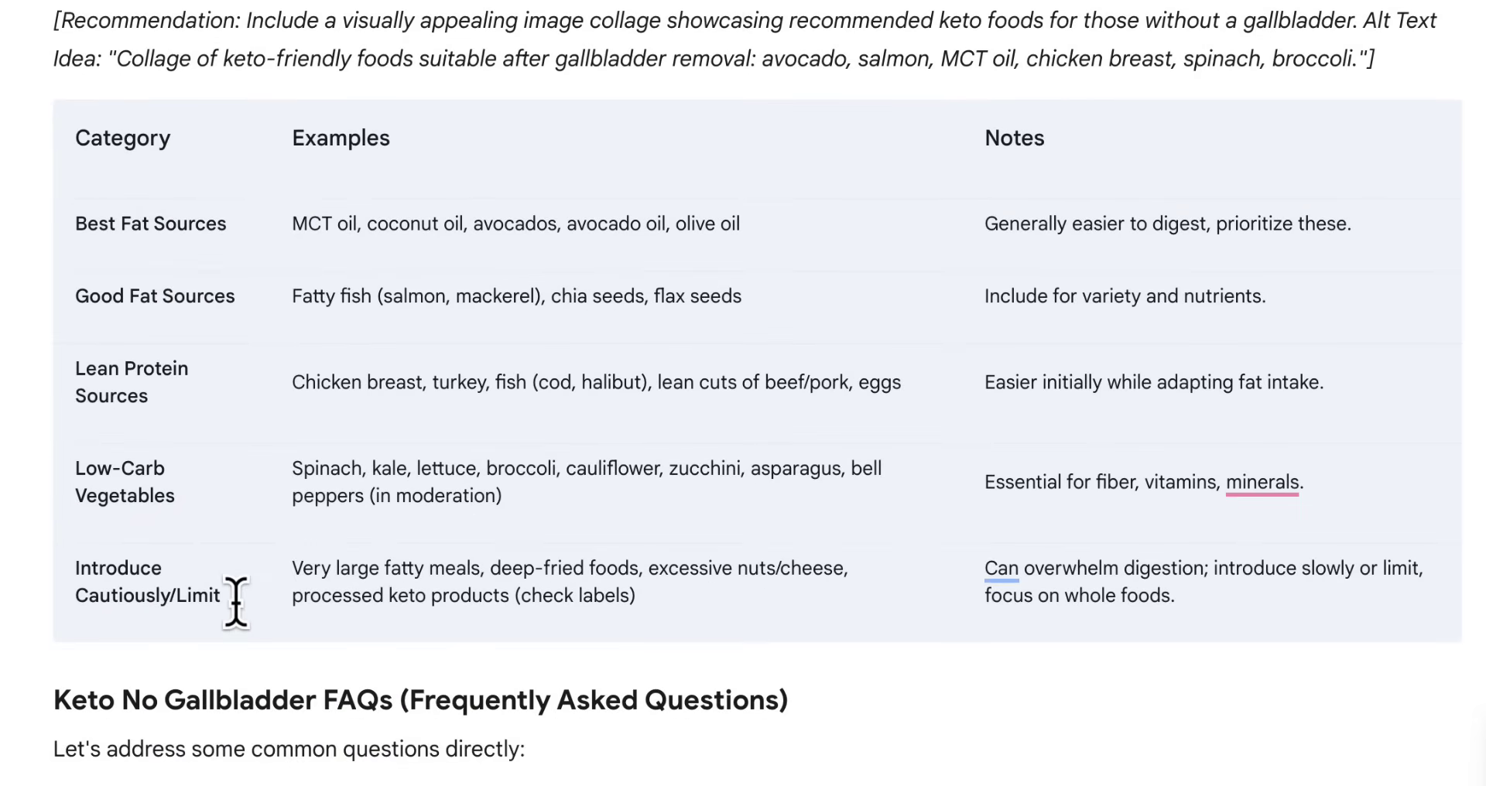
{"action": "left_click_drag", "start_coordinate": [89, 137], "coordinate": [985, 663]}
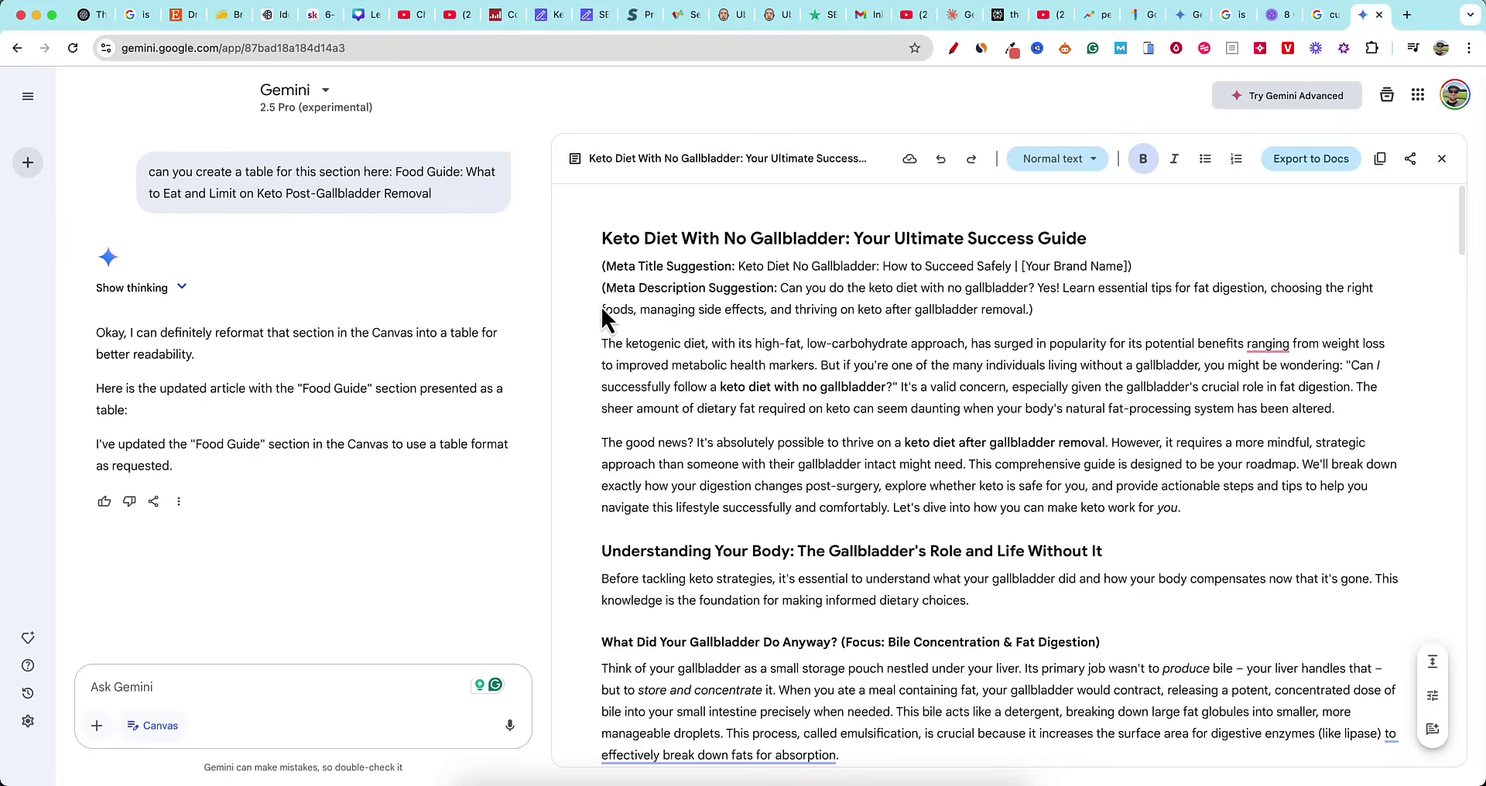
Copy the article from the introduction to the end and paste it into wordcounter.net.
{"action": "left_click_drag", "start_coordinate": [602, 343], "coordinate": [1162, 718]}
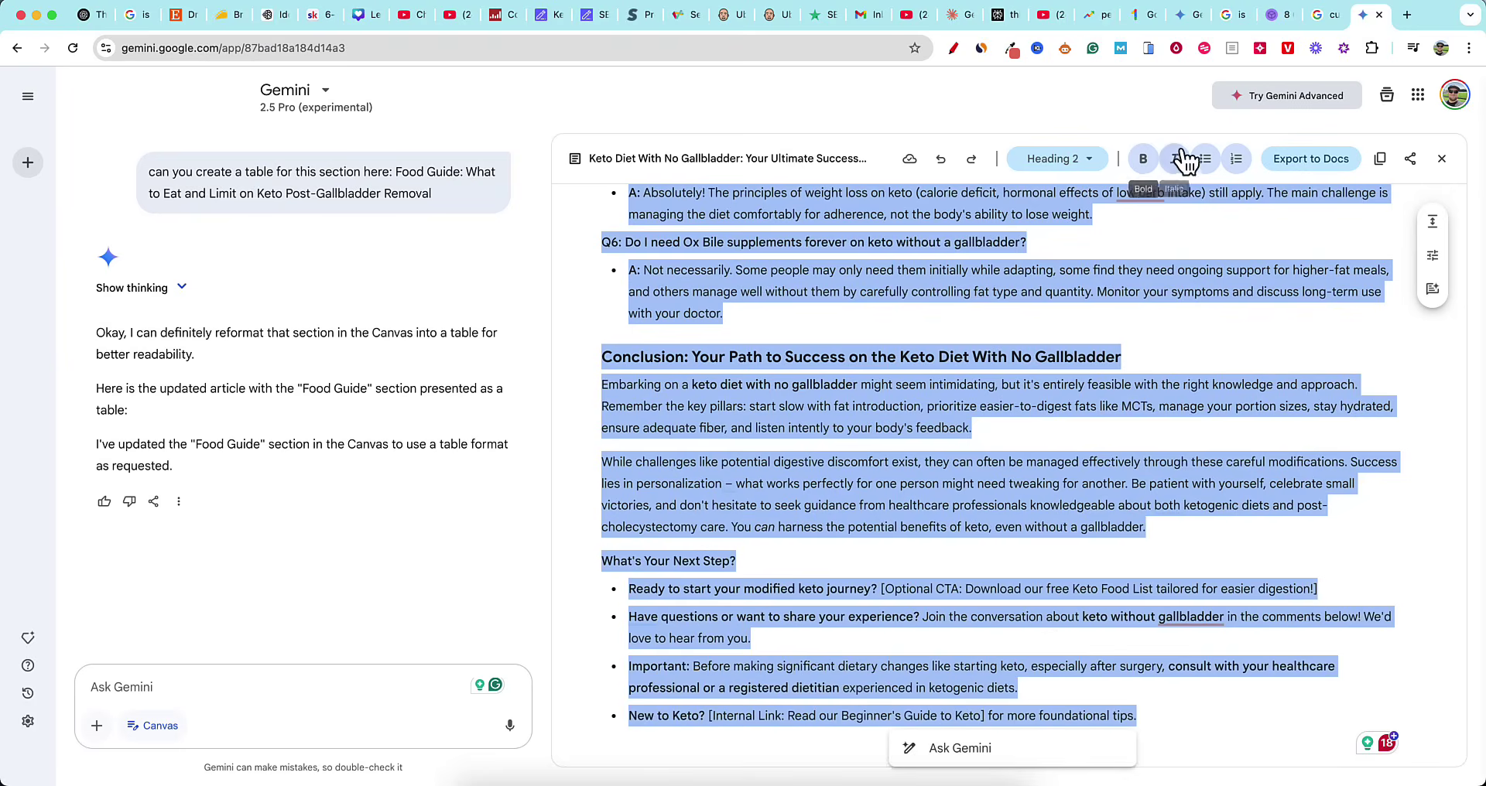
{"action": "left_click", "coordinate": [1399, 14]}
{"action": "type", "text": "word"}
{"action": "key", "text": "Return"}
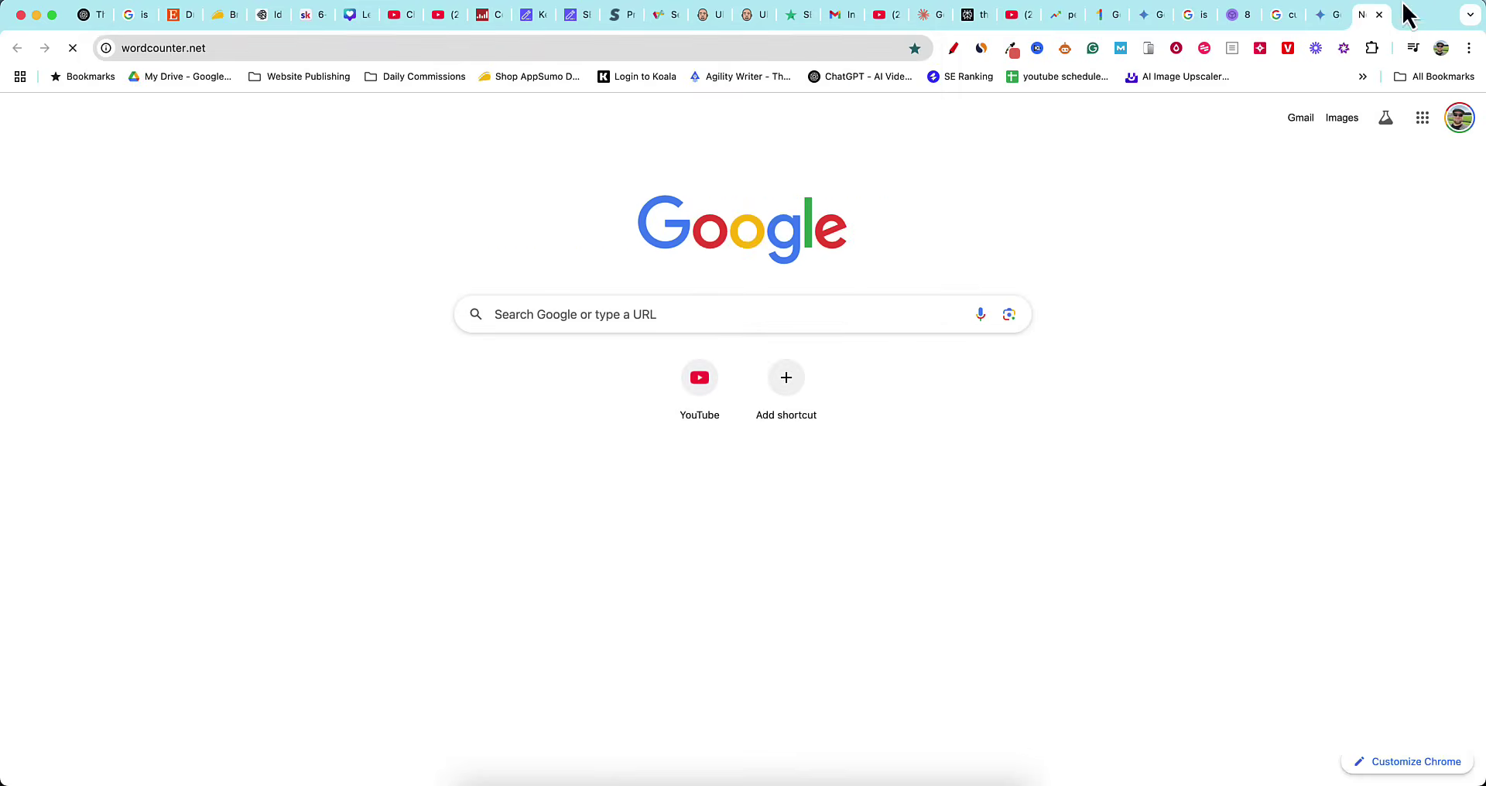
{"action": "left_click", "coordinate": [1332, 17]}
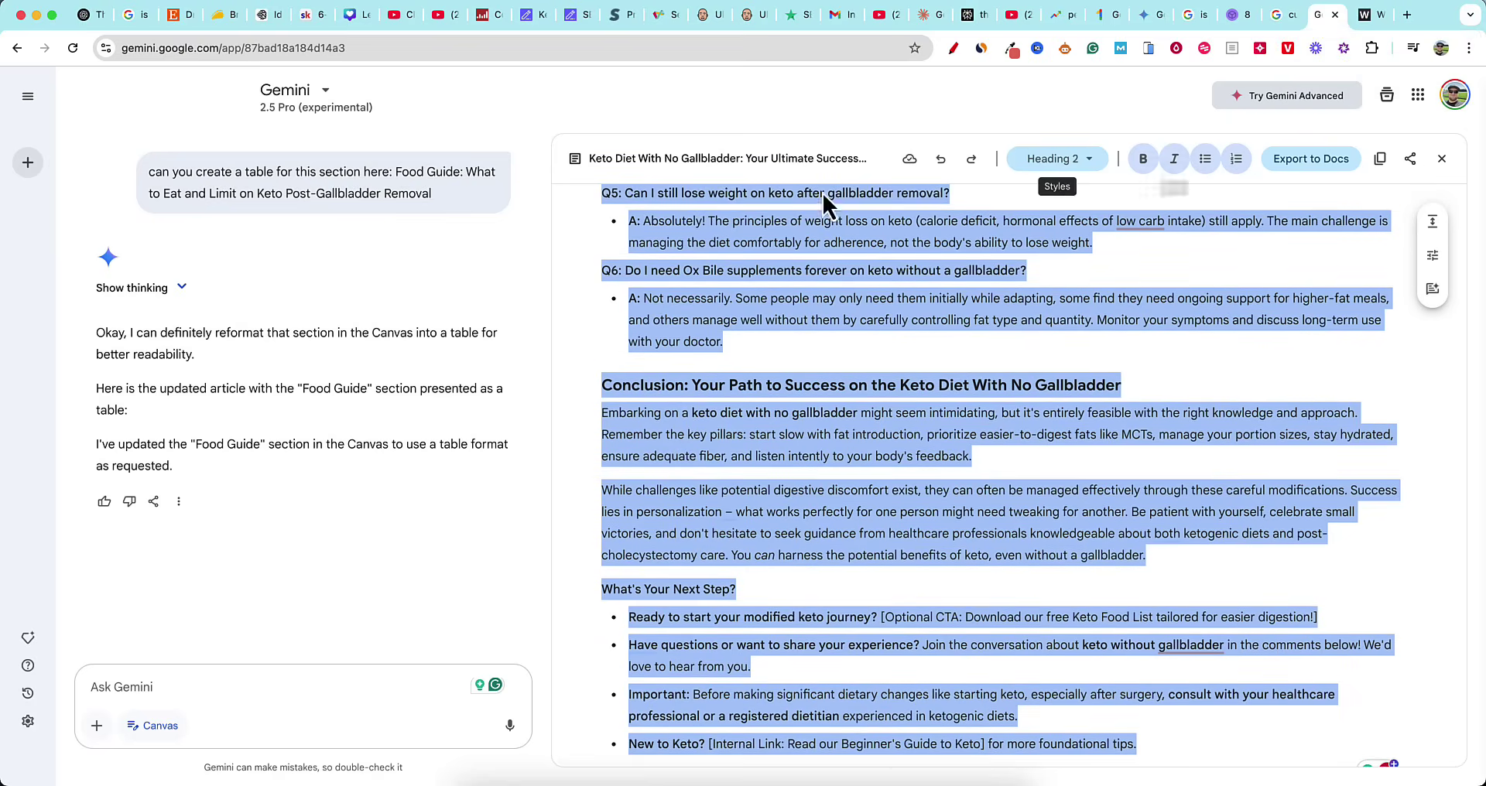
{"action": "scroll", "coordinate": [823, 193], "scroll_direction": "up", "scroll_amount": 4}
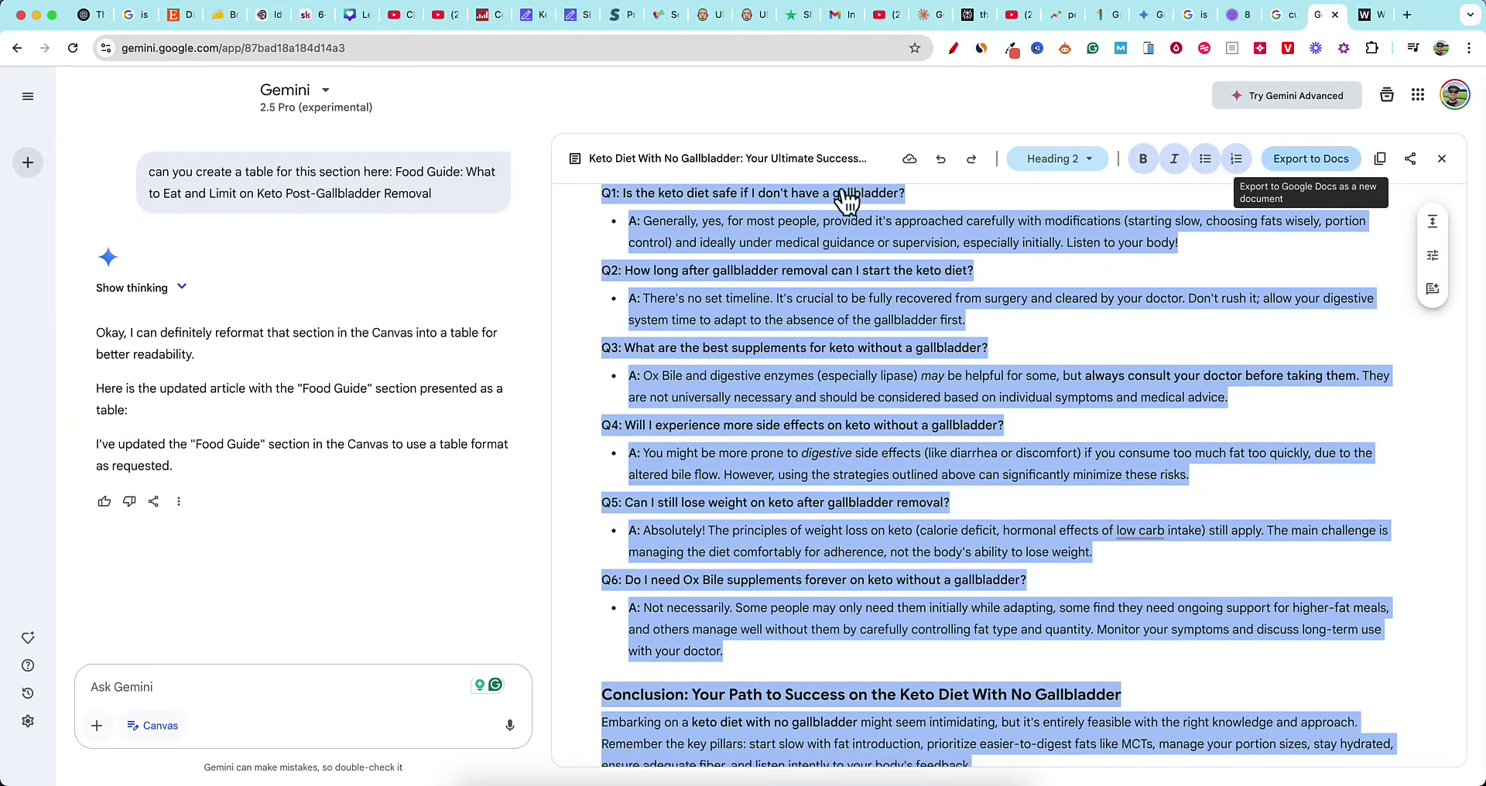
{"action": "key", "text": "ctrl+Tab"}
{"action": "key", "text": "super+v"}
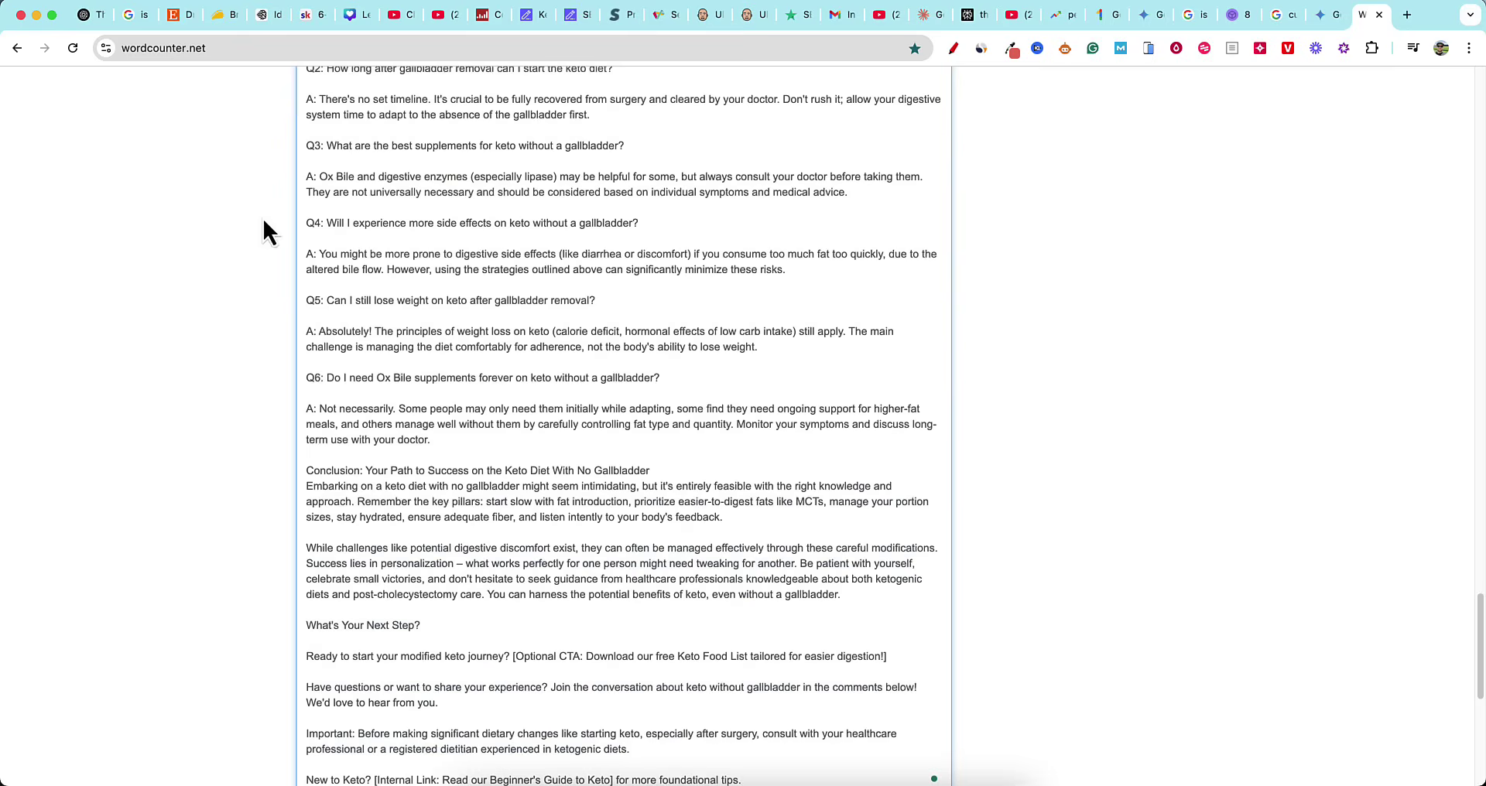
Check the pasted article's word count and the diagram recommendation included in the text.
{"action": "scroll", "coordinate": [580, 276], "scroll_direction": "up", "scroll_amount": 20}
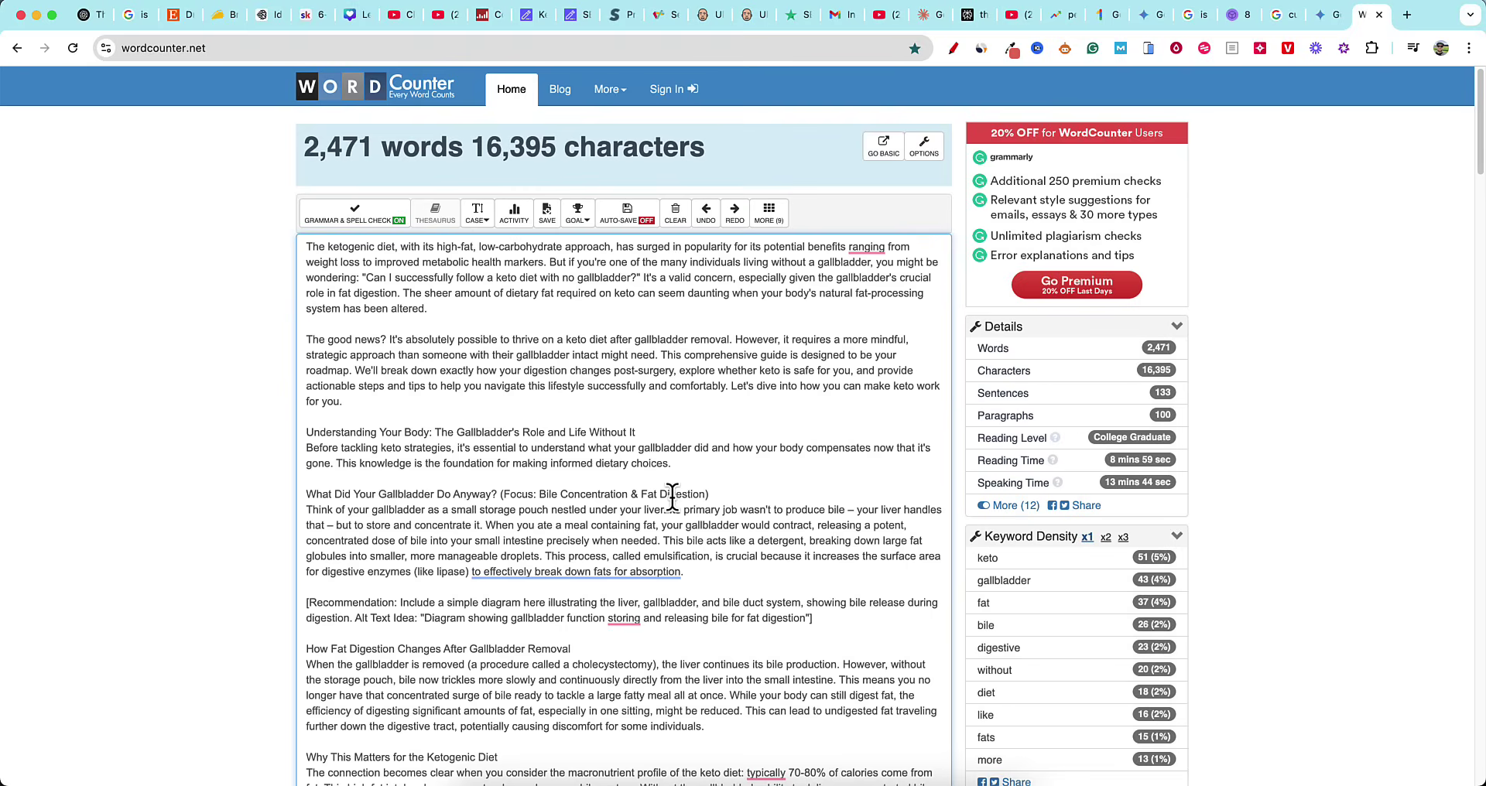
{"action": "scroll", "coordinate": [742, 557], "scroll_direction": "down", "scroll_amount": 1}
{"action": "left_click_drag", "start_coordinate": [814, 612], "coordinate": [307, 565]}
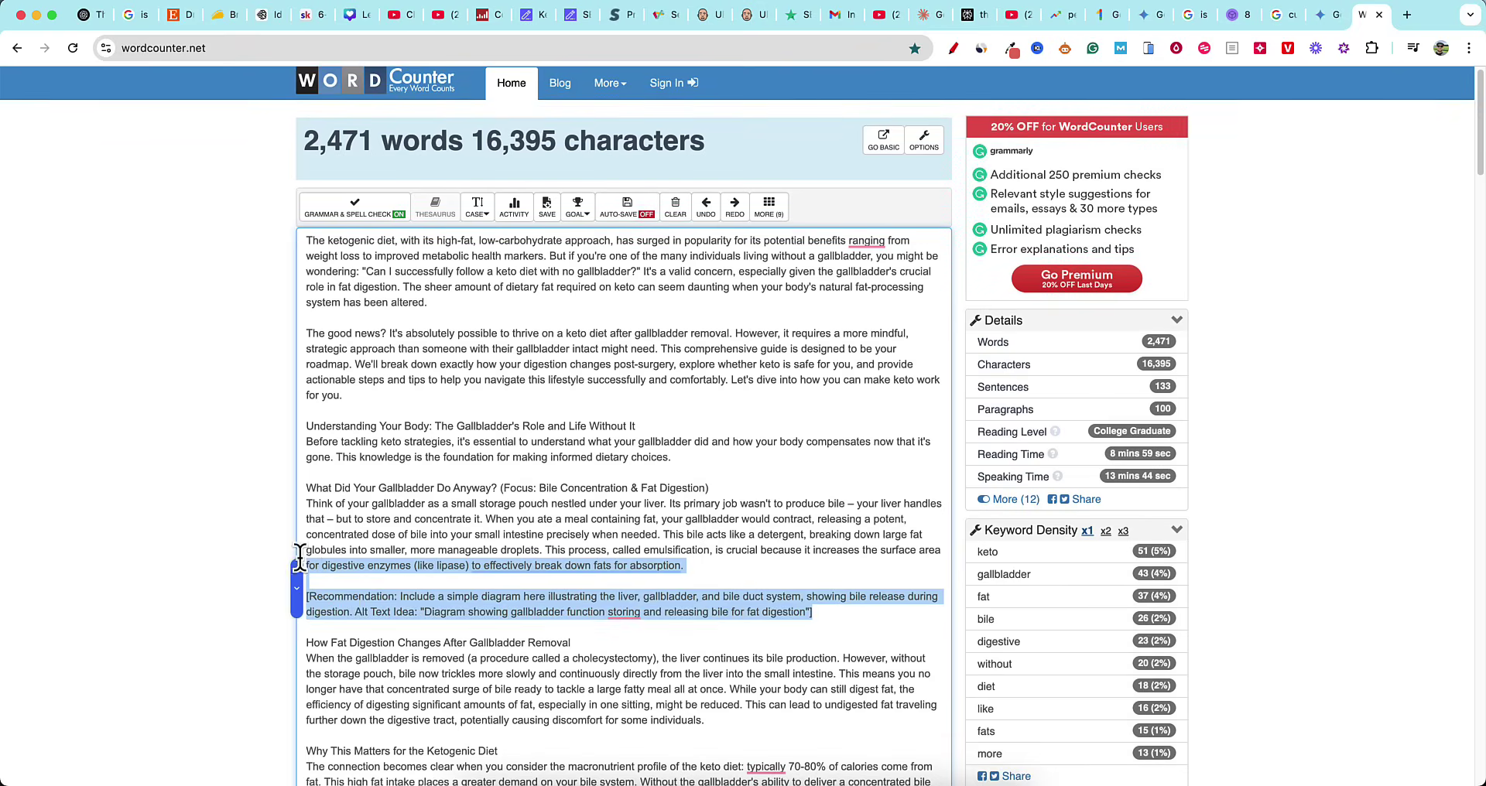
Back in Gemini, request removal of all image prompts/suggestions and internal and external link suggestions, keeping only the article that will be published.
{"action": "left_click", "coordinate": [1324, 16]}
{"action": "scroll", "coordinate": [623, 615], "scroll_direction": "down", "scroll_amount": 4}
{"action": "left_click", "coordinate": [584, 685]}
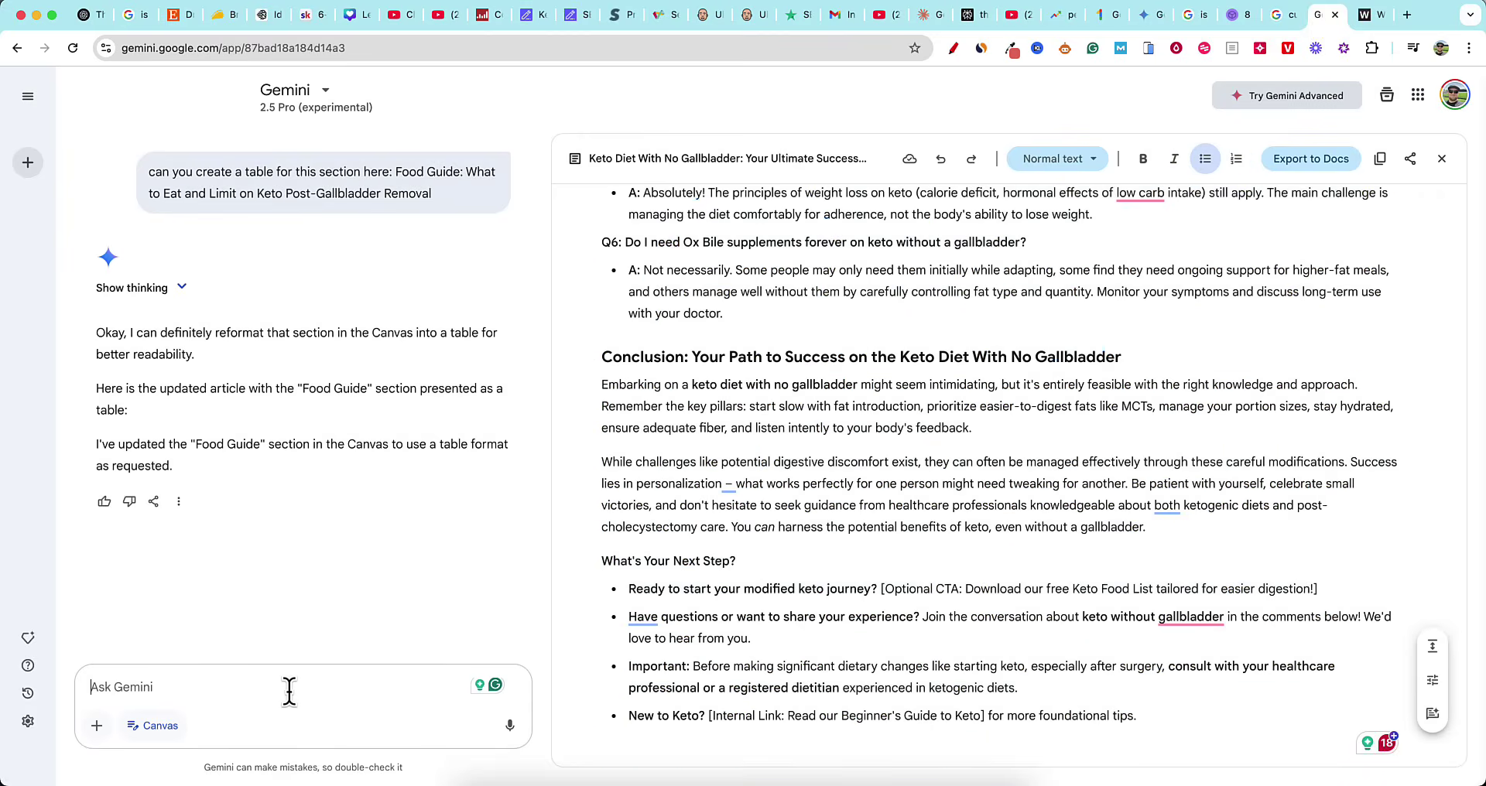
{"action": "type", "text": "please r"}
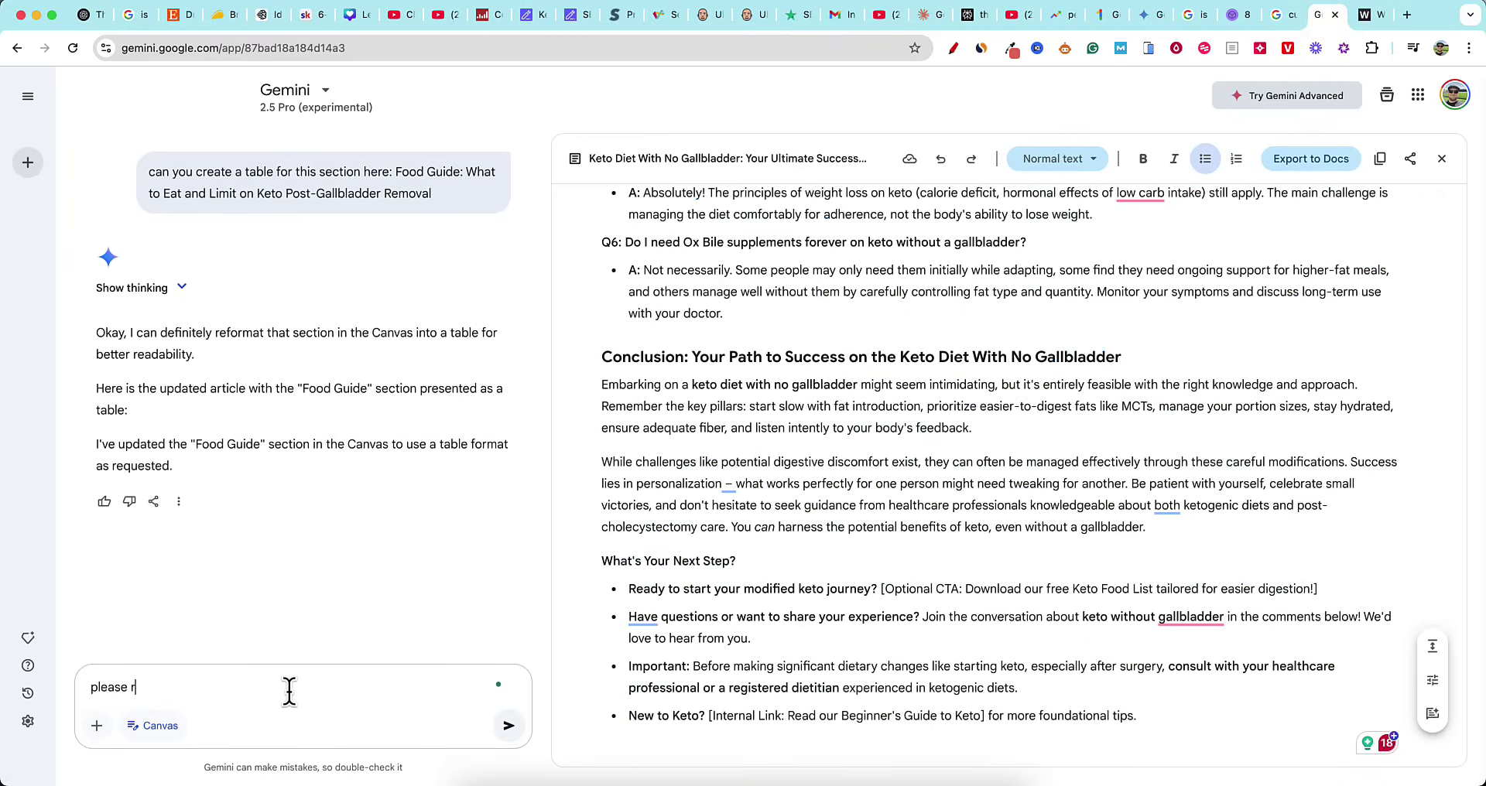
{"action": "type", "text": "emove all image prompts/s"}
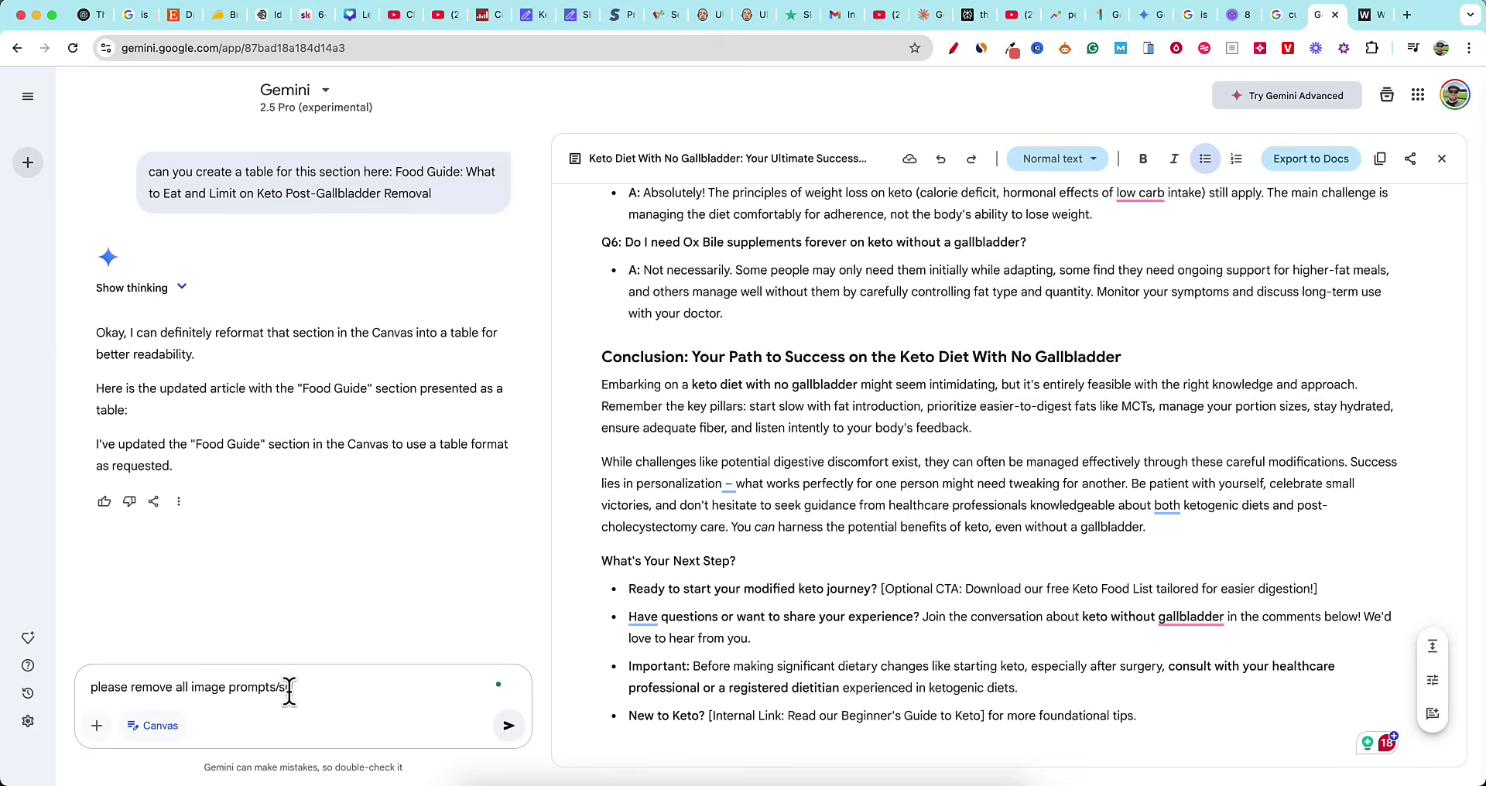
{"action": "type", "text": "uggestions and"}
{"action": "key", "text": "BackSpace"}
{"action": "key", "text": "BackSpace"}
{"action": "type", "text": "internal link"}
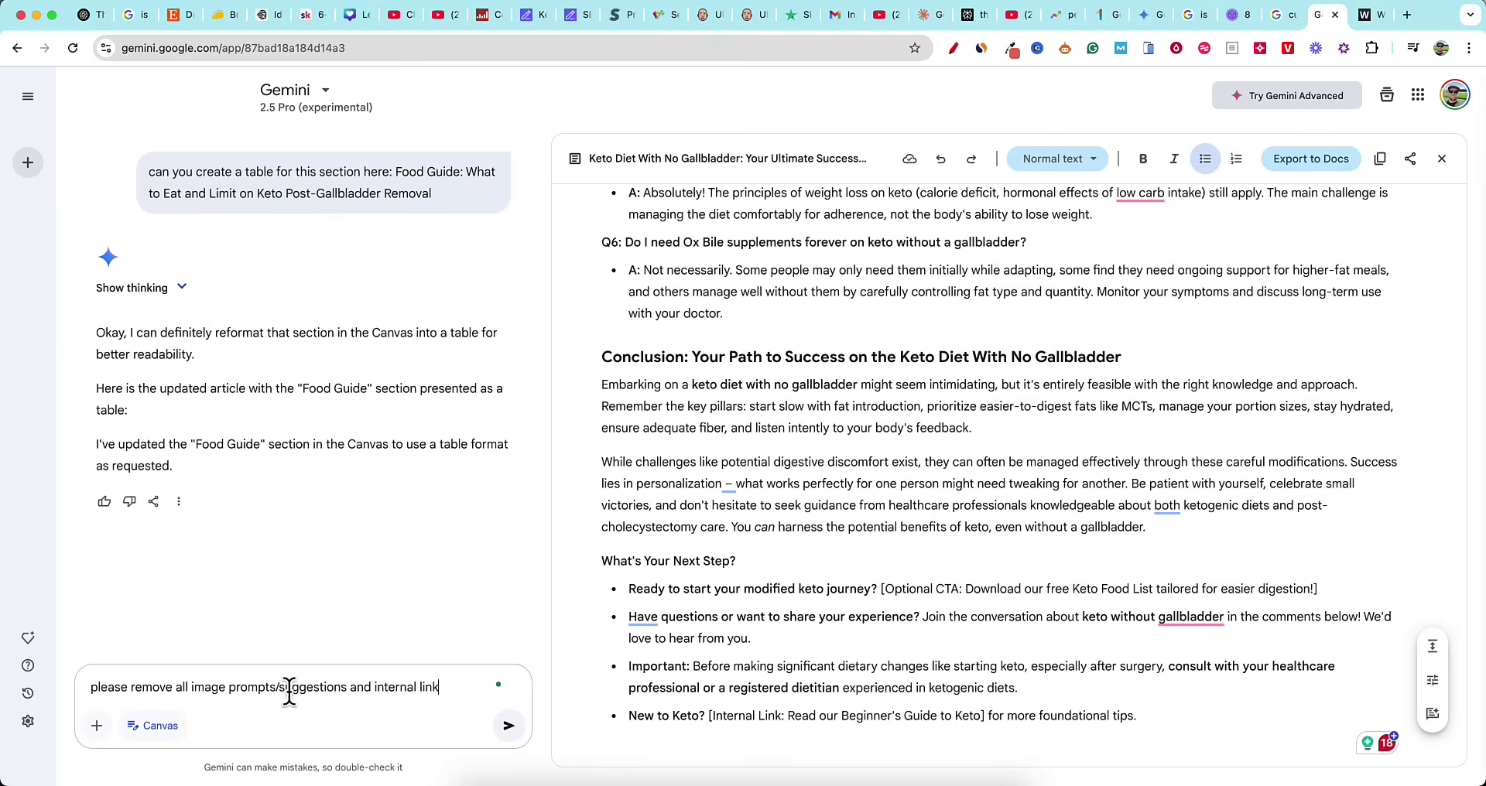
{"action": "type", "text": " suggestsions"}
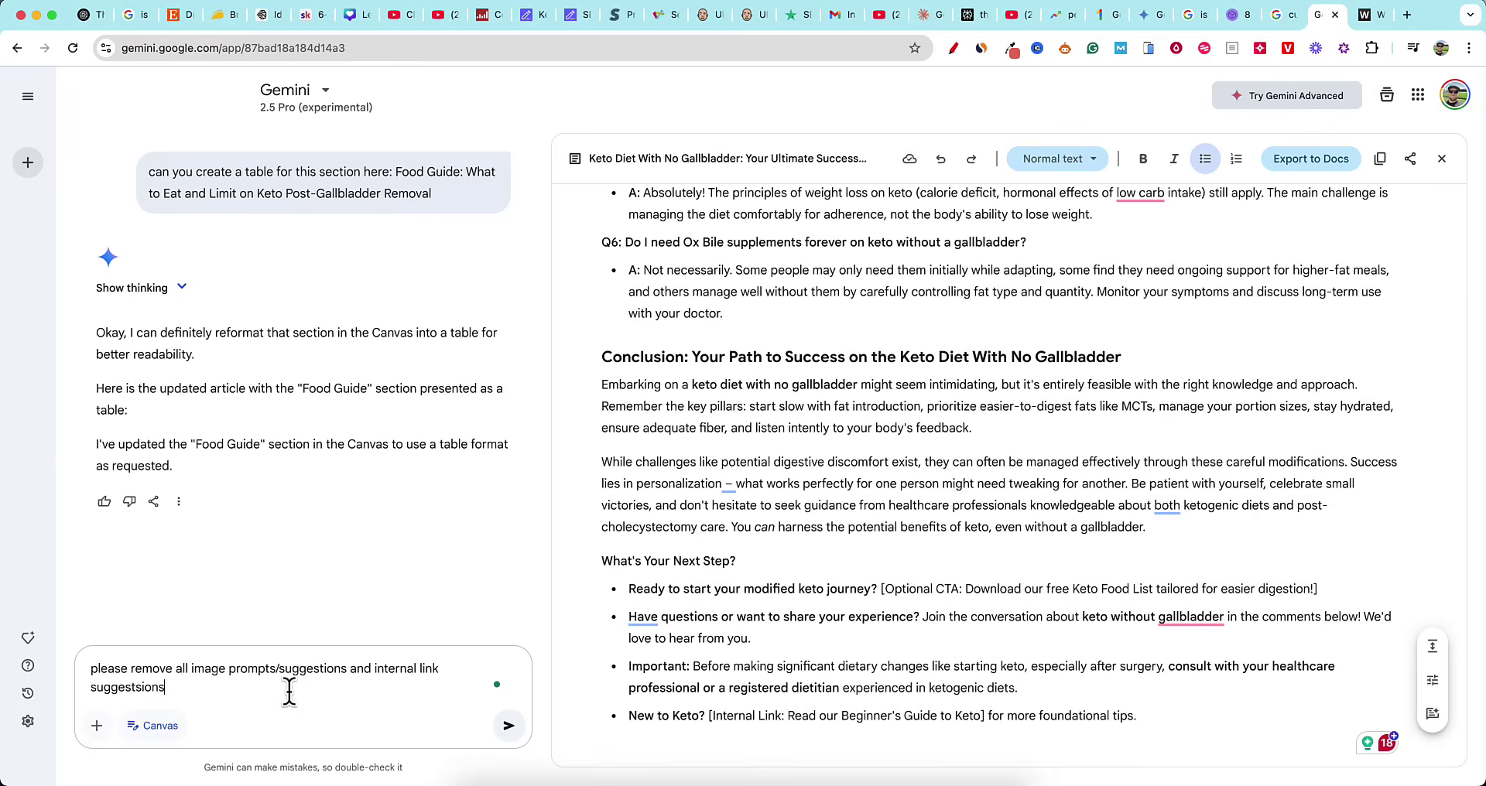
{"action": "type", "text": " and external l"}
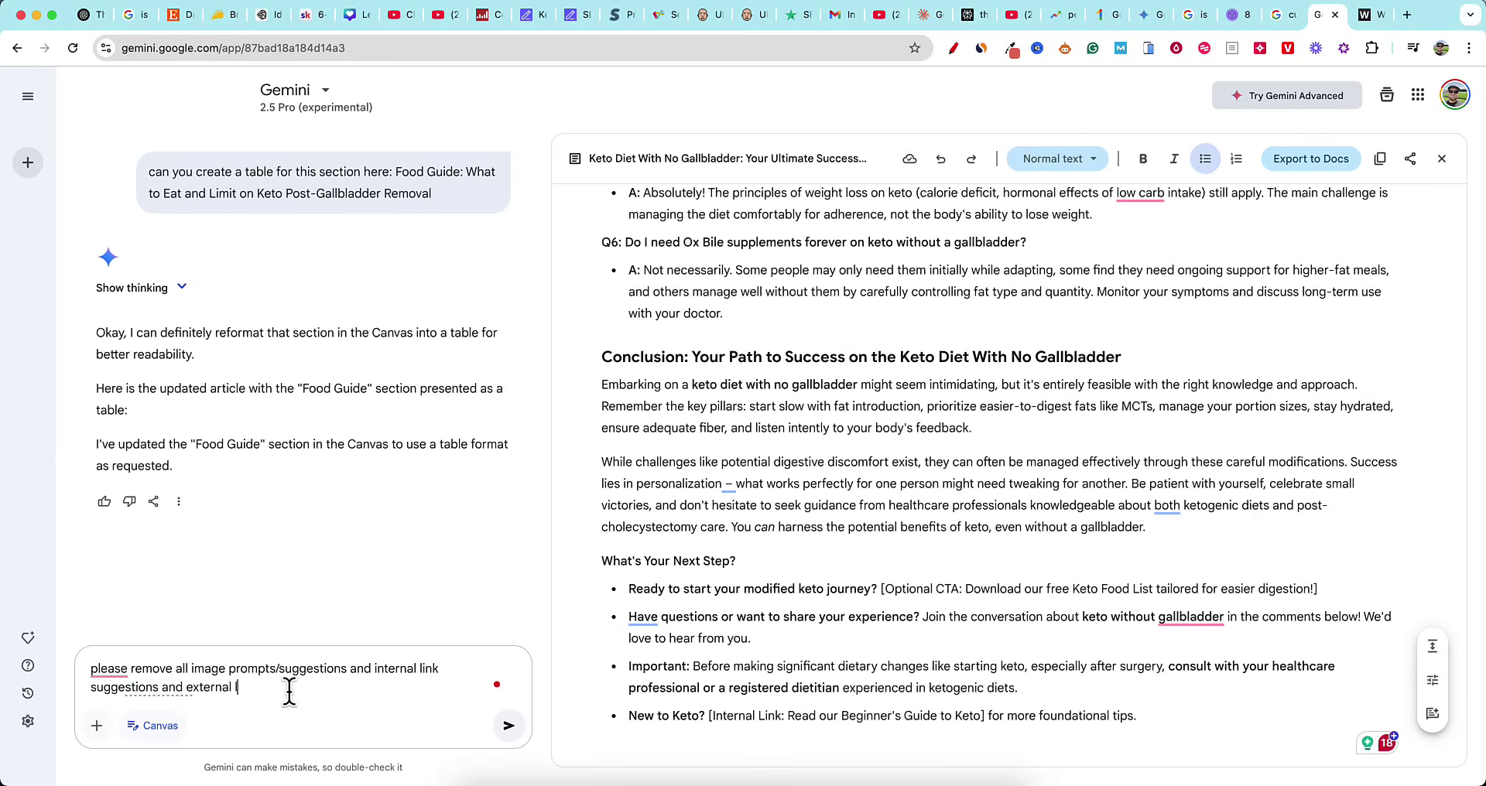
{"action": "type", "text": "ink suggestion. Keep only the"}
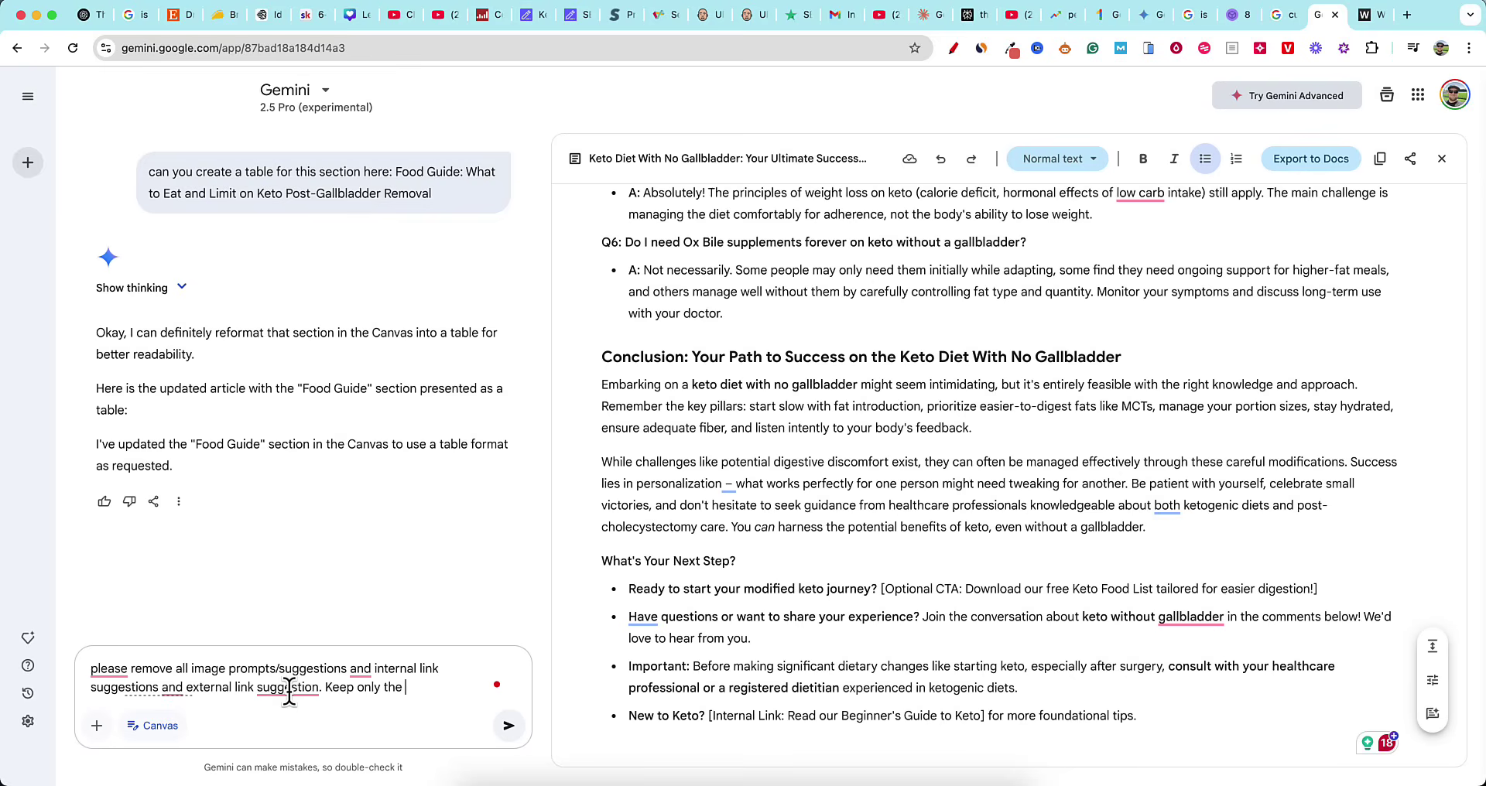
{"action": "type", "text": " article that will be published."}
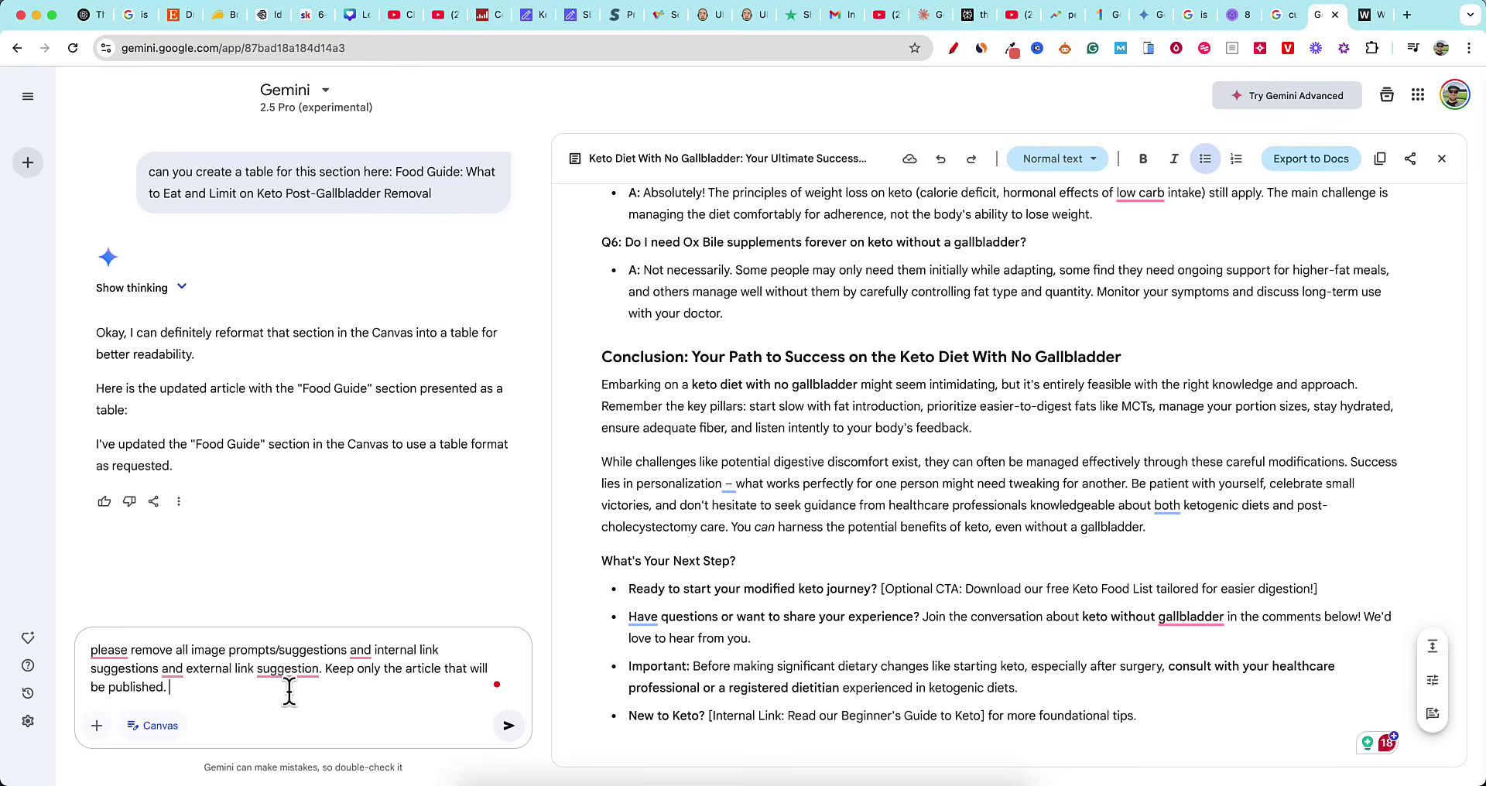
{"action": "key", "text": "Return"}
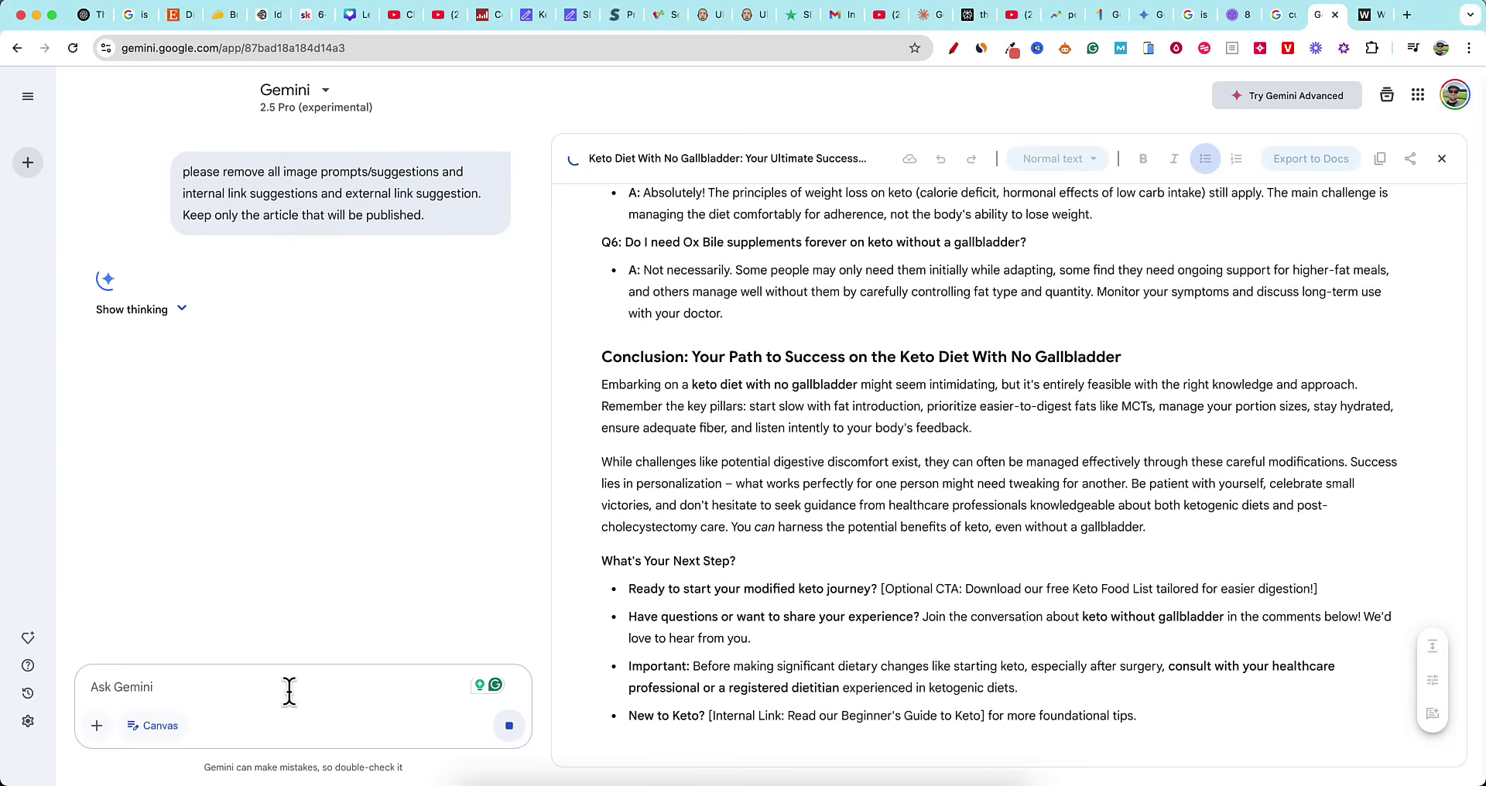
Open hemingwayapp.com in a new browser tab.
{"action": "left_click", "coordinate": [1406, 15]}
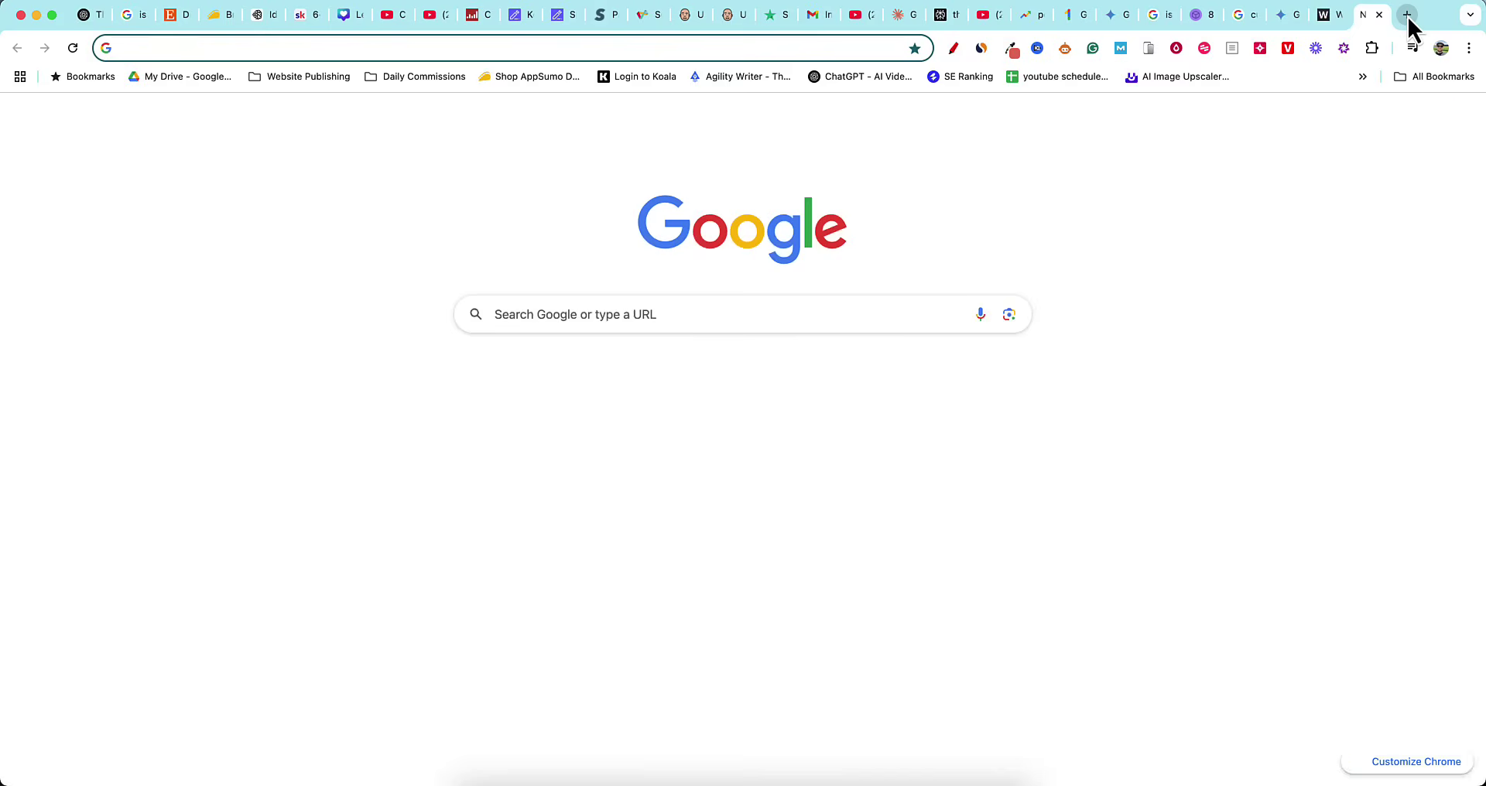
{"action": "type", "text": "hemingwayapp.com"}
{"action": "key", "text": "Return"}
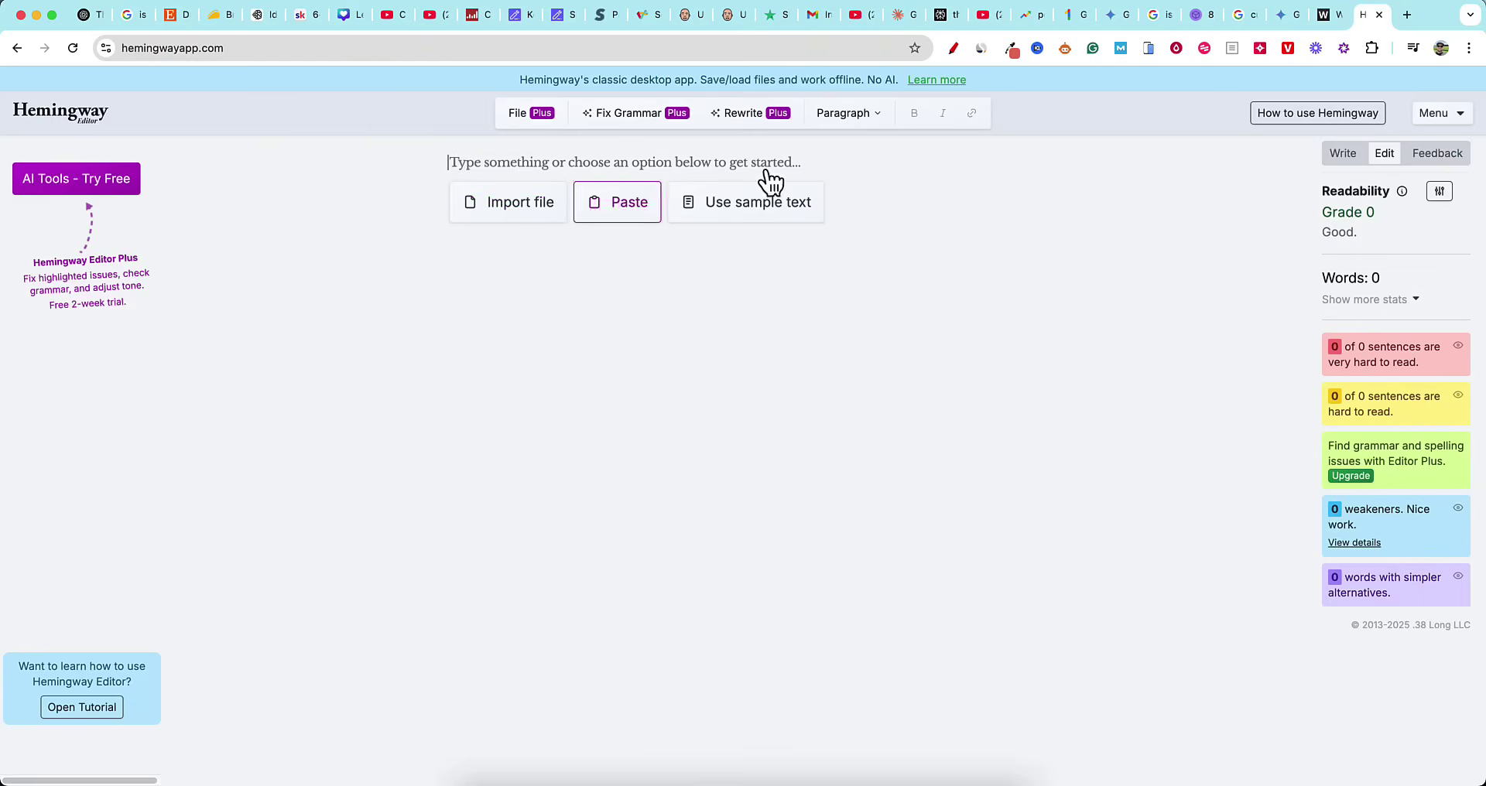
Switch back to Gemini and copy the whole cleaned-up article, from its title to the last line of What's Your Next Step.
{"action": "left_click", "coordinate": [1280, 15]}
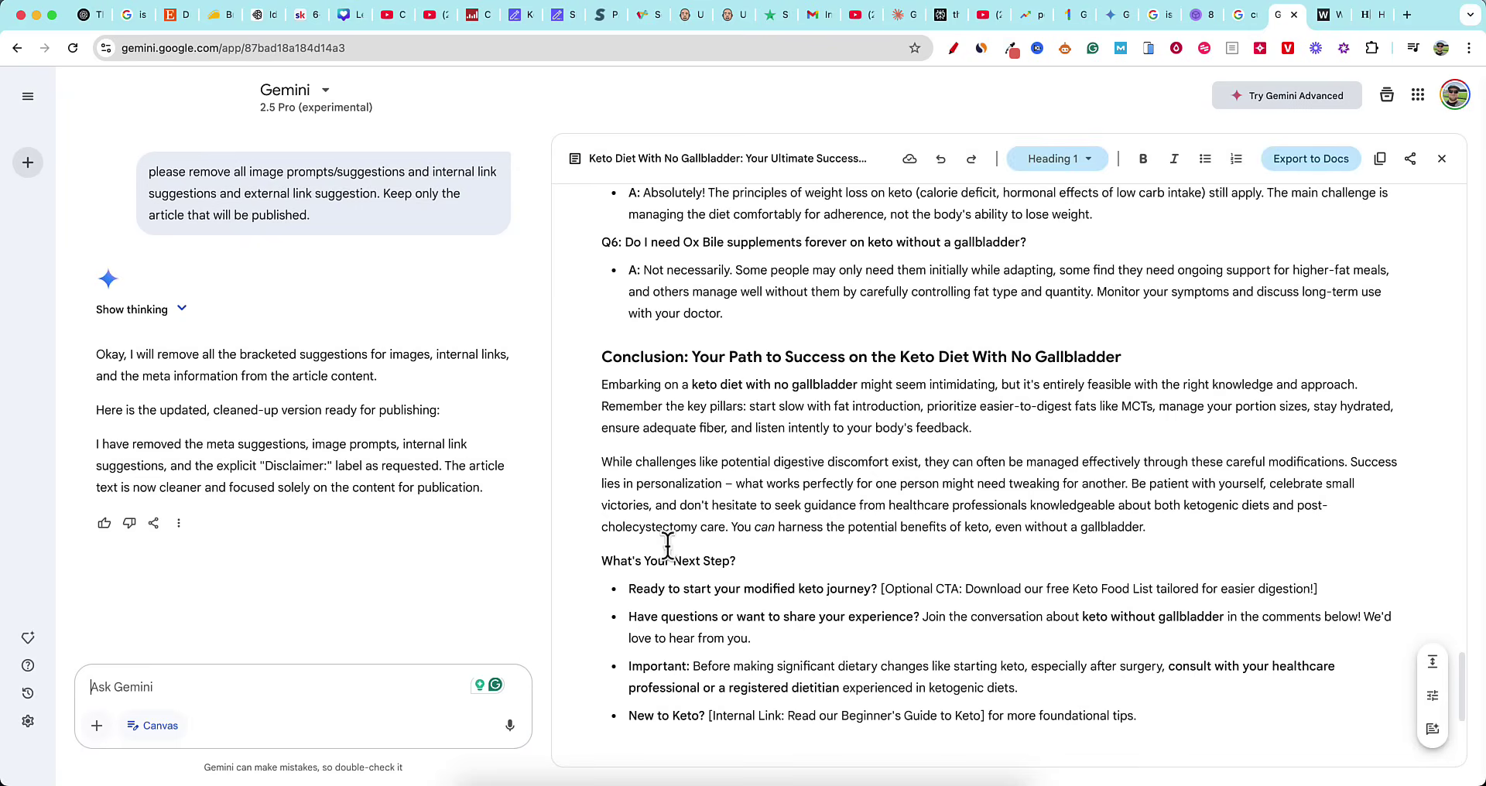
{"action": "scroll", "coordinate": [872, 483], "scroll_direction": "down", "scroll_amount": 5}
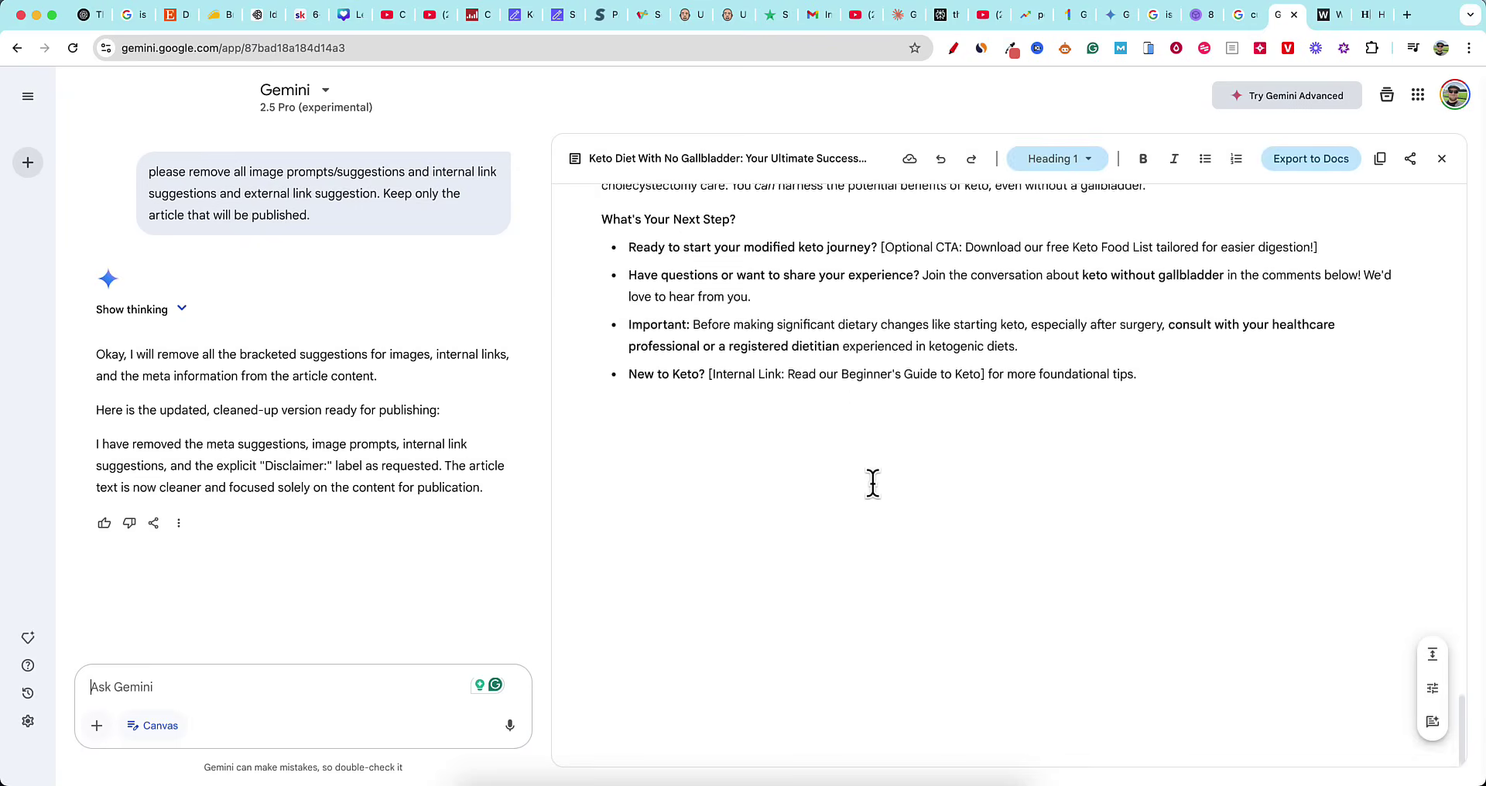
{"action": "scroll", "coordinate": [1006, 465], "scroll_direction": "up", "scroll_amount": 1}
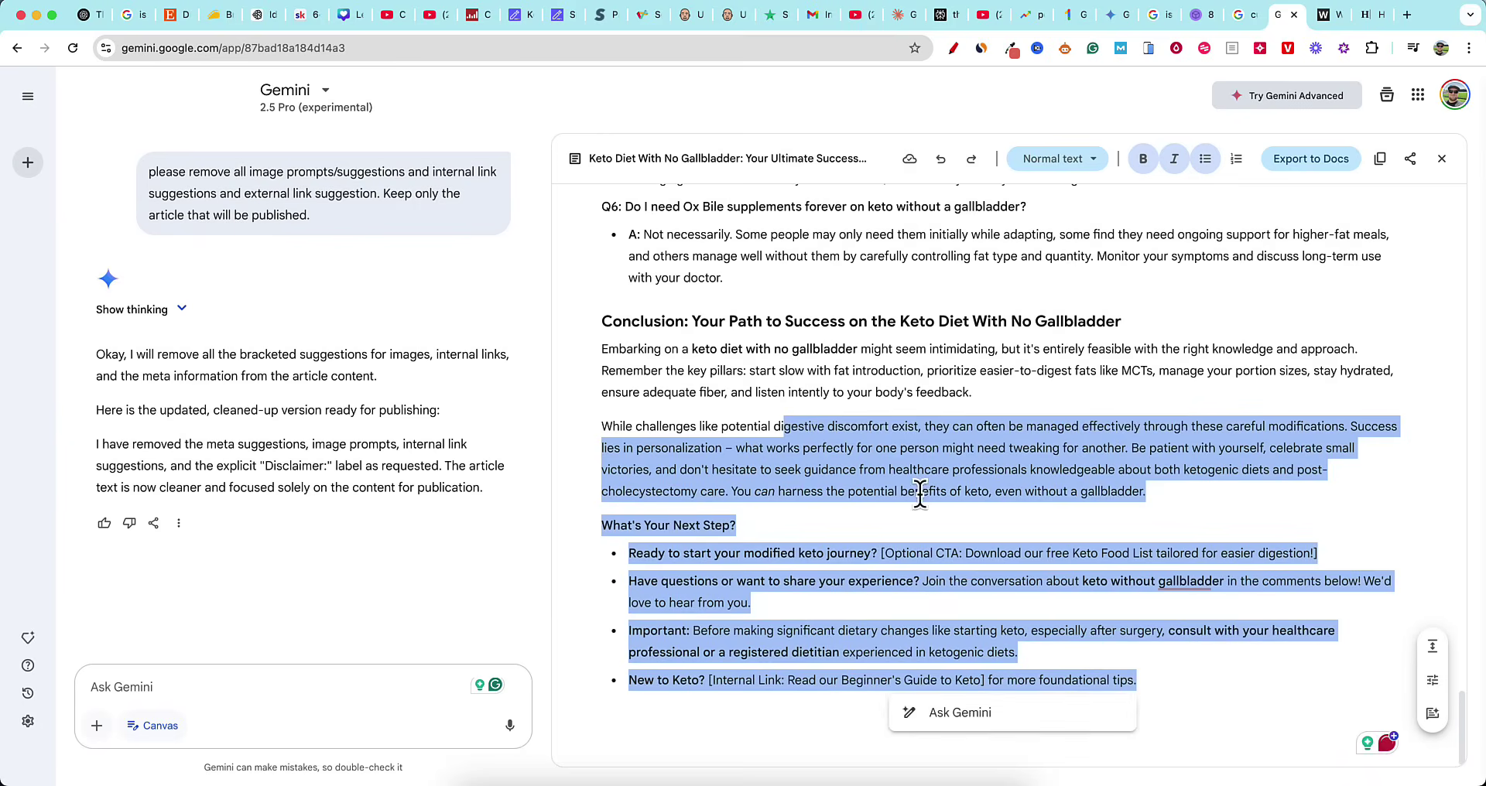
{"action": "left_click", "coordinate": [1158, 650]}
{"action": "scroll", "coordinate": [1157, 650], "scroll_direction": "up", "scroll_amount": 20}
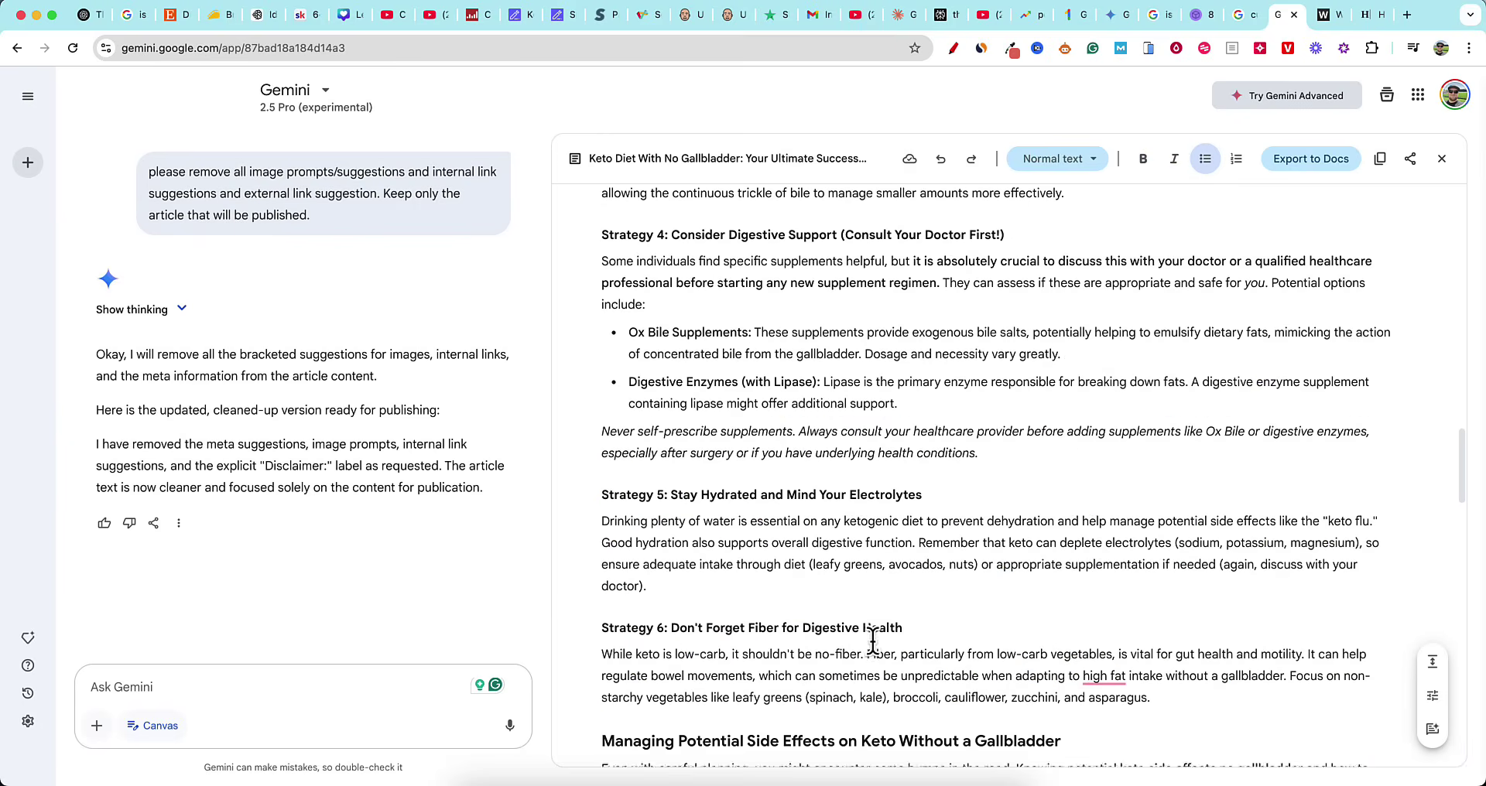
{"action": "scroll", "coordinate": [872, 641], "scroll_direction": "up", "scroll_amount": 10}
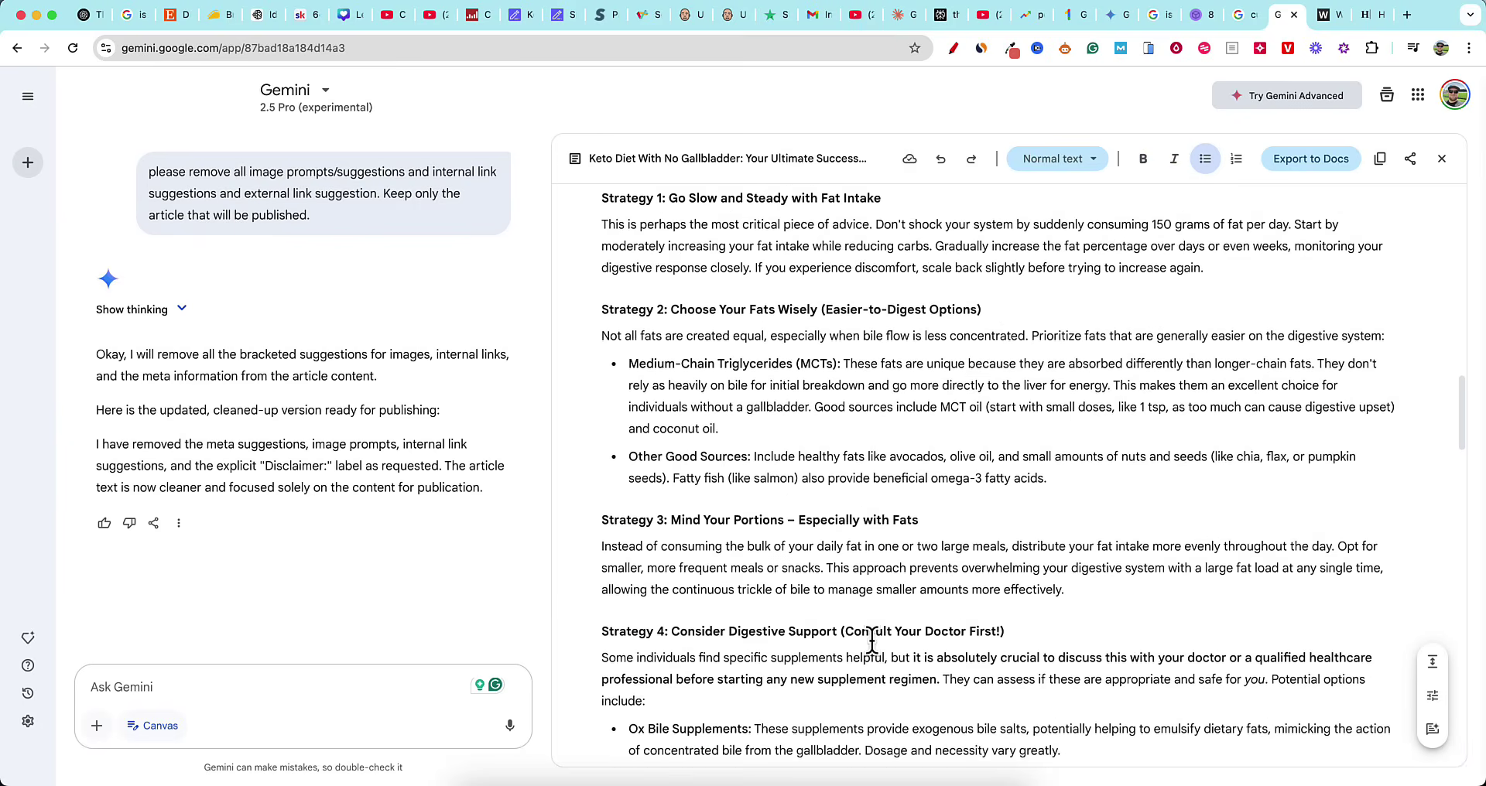
{"action": "scroll", "coordinate": [872, 641], "scroll_direction": "up", "scroll_amount": 10}
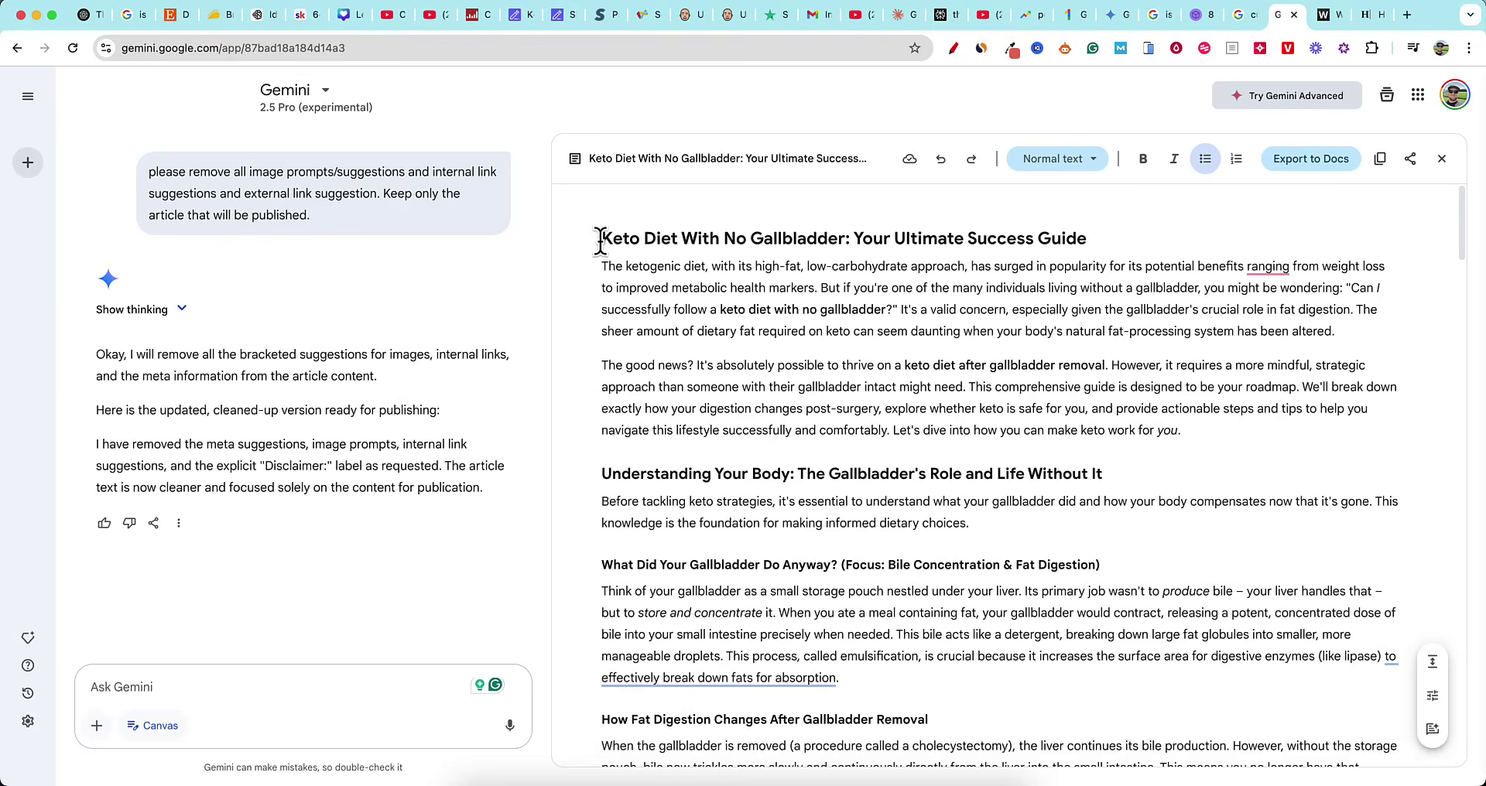
{"action": "left_click_drag", "start_coordinate": [601, 238], "coordinate": [1204, 712]}
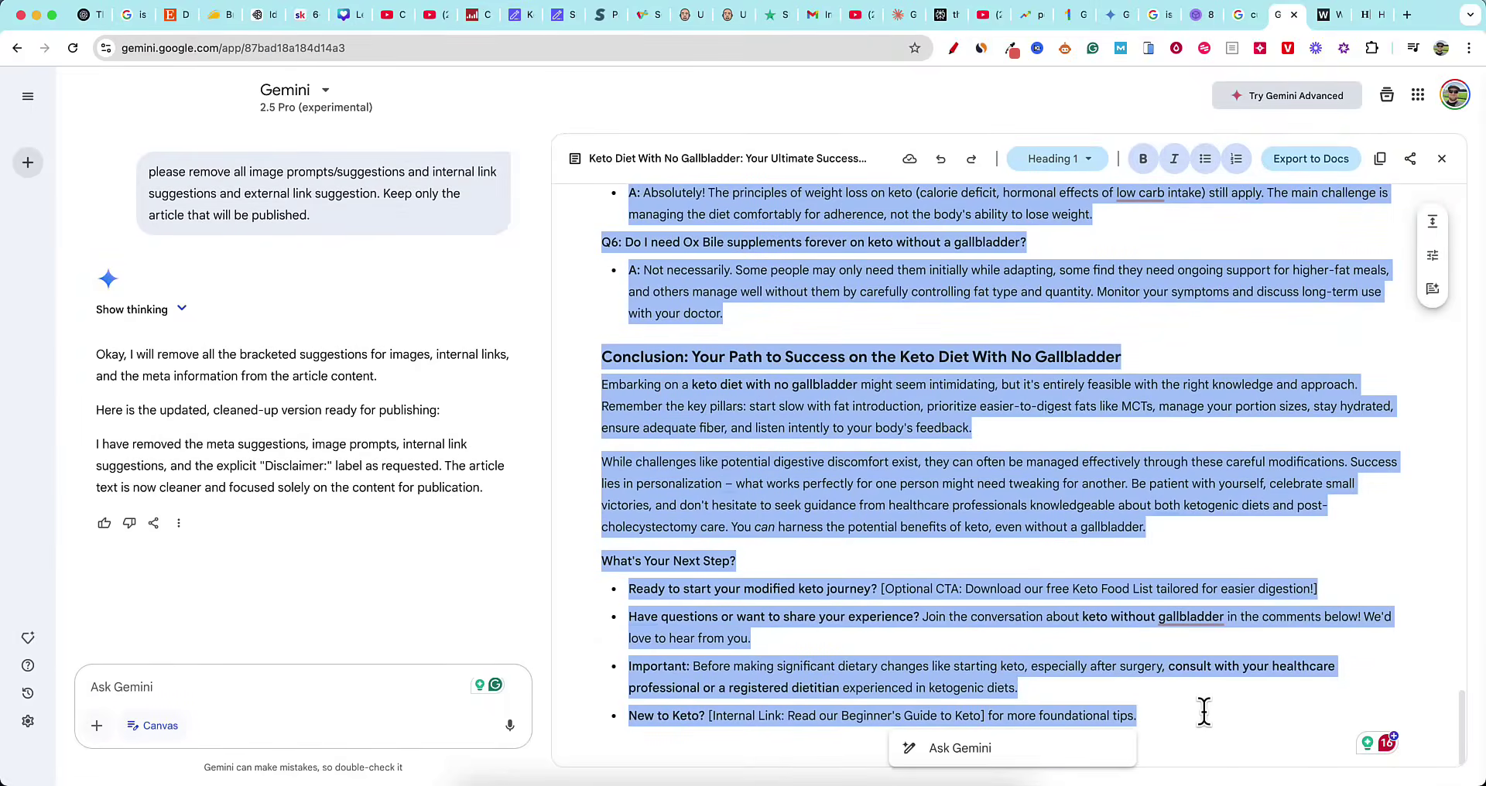
Replace the text in wordcounter.net with the cleaned-up article and check its word count.
{"action": "left_click", "coordinate": [1325, 15]}
{"action": "left_click", "coordinate": [730, 357]}
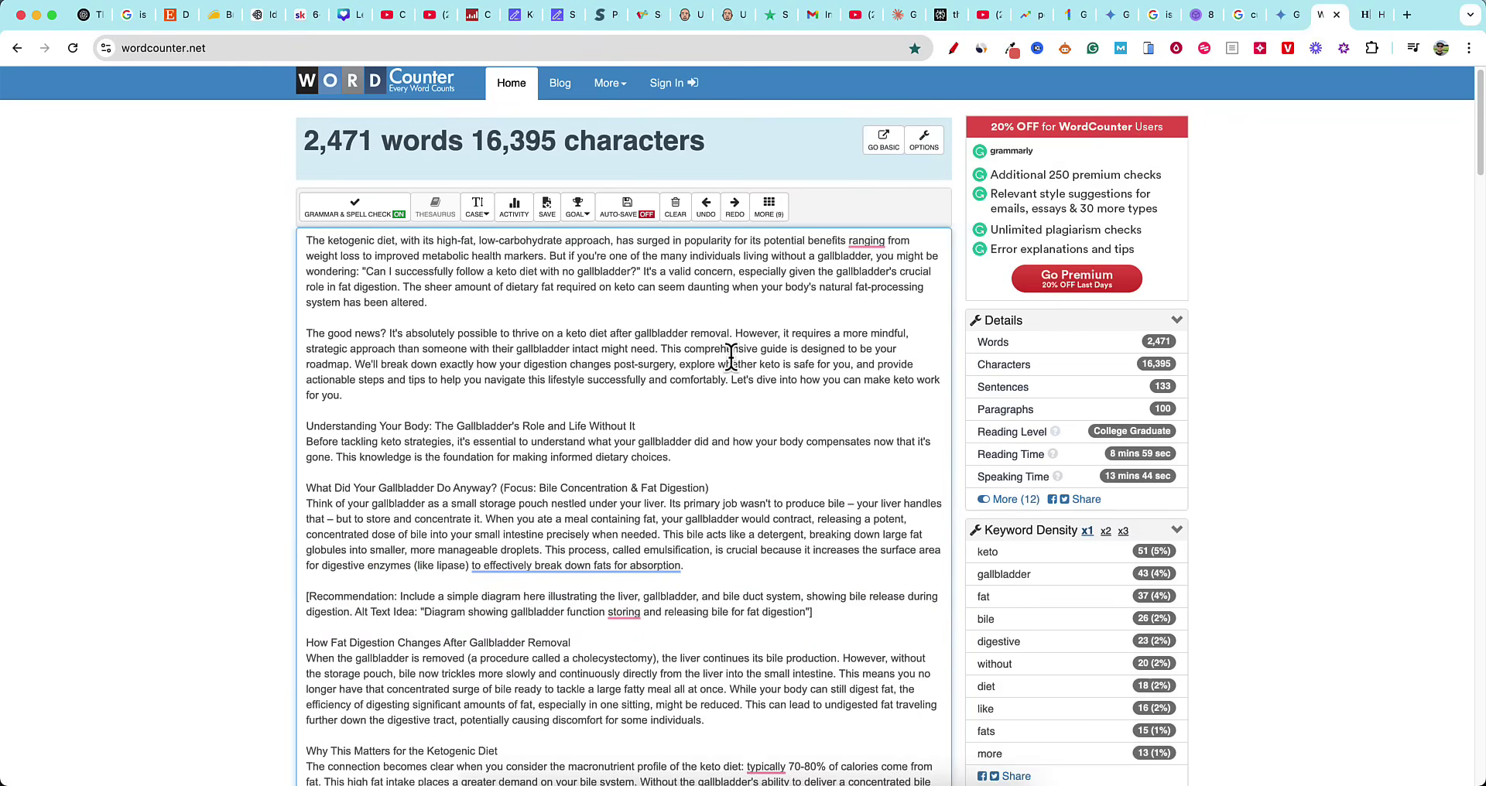
{"action": "key", "text": "cmd+a"}
{"action": "key", "text": "BackSpace"}
{"action": "key", "text": "cmd+v"}
{"action": "scroll", "coordinate": [557, 410], "scroll_direction": "up", "scroll_amount": 10}
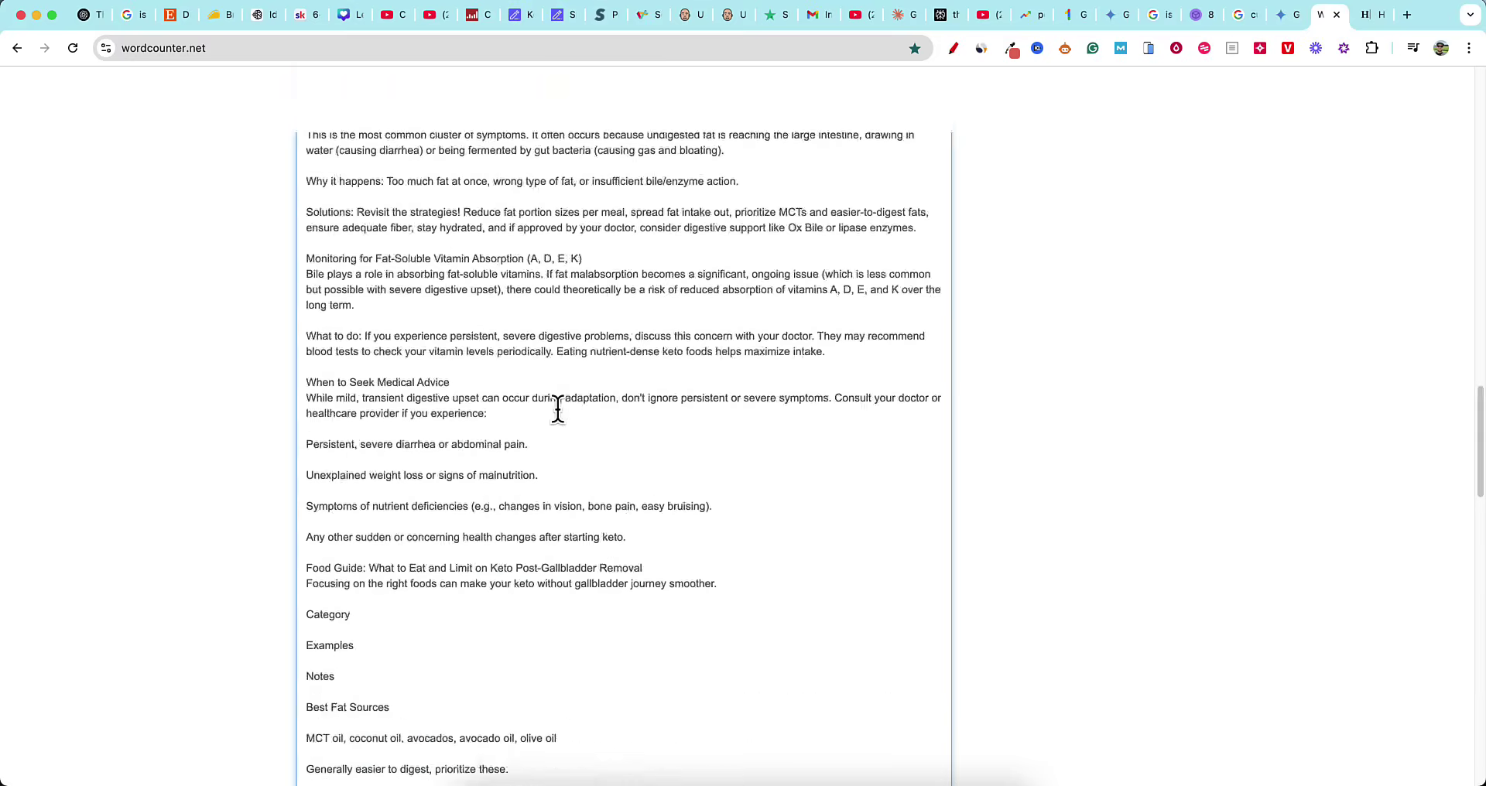
{"action": "scroll", "coordinate": [557, 410], "scroll_direction": "up", "scroll_amount": 10}
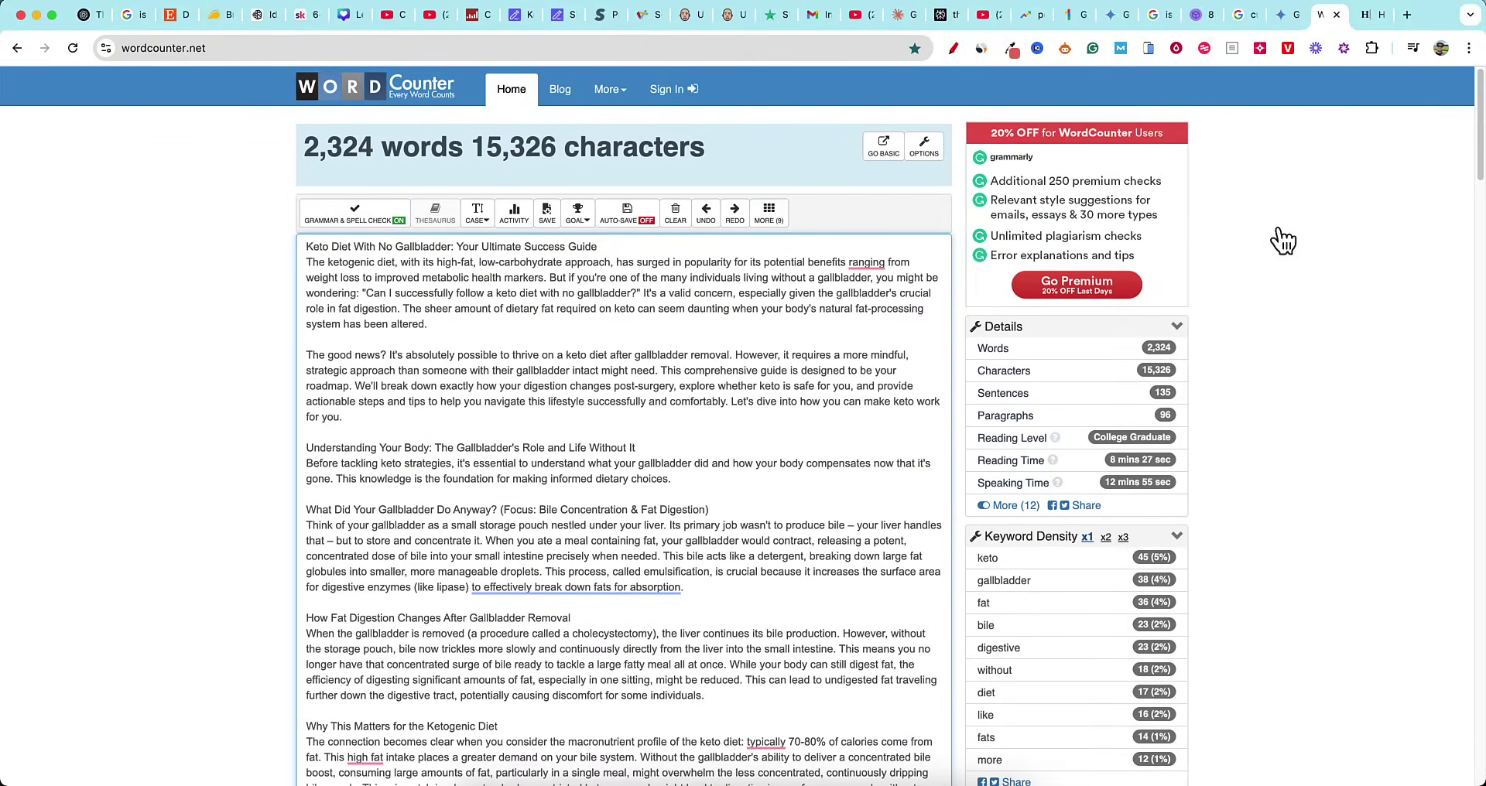
Paste the cleaned-up article into the Hemingway Editor to check its readability grade.
{"action": "left_click", "coordinate": [1371, 14]}
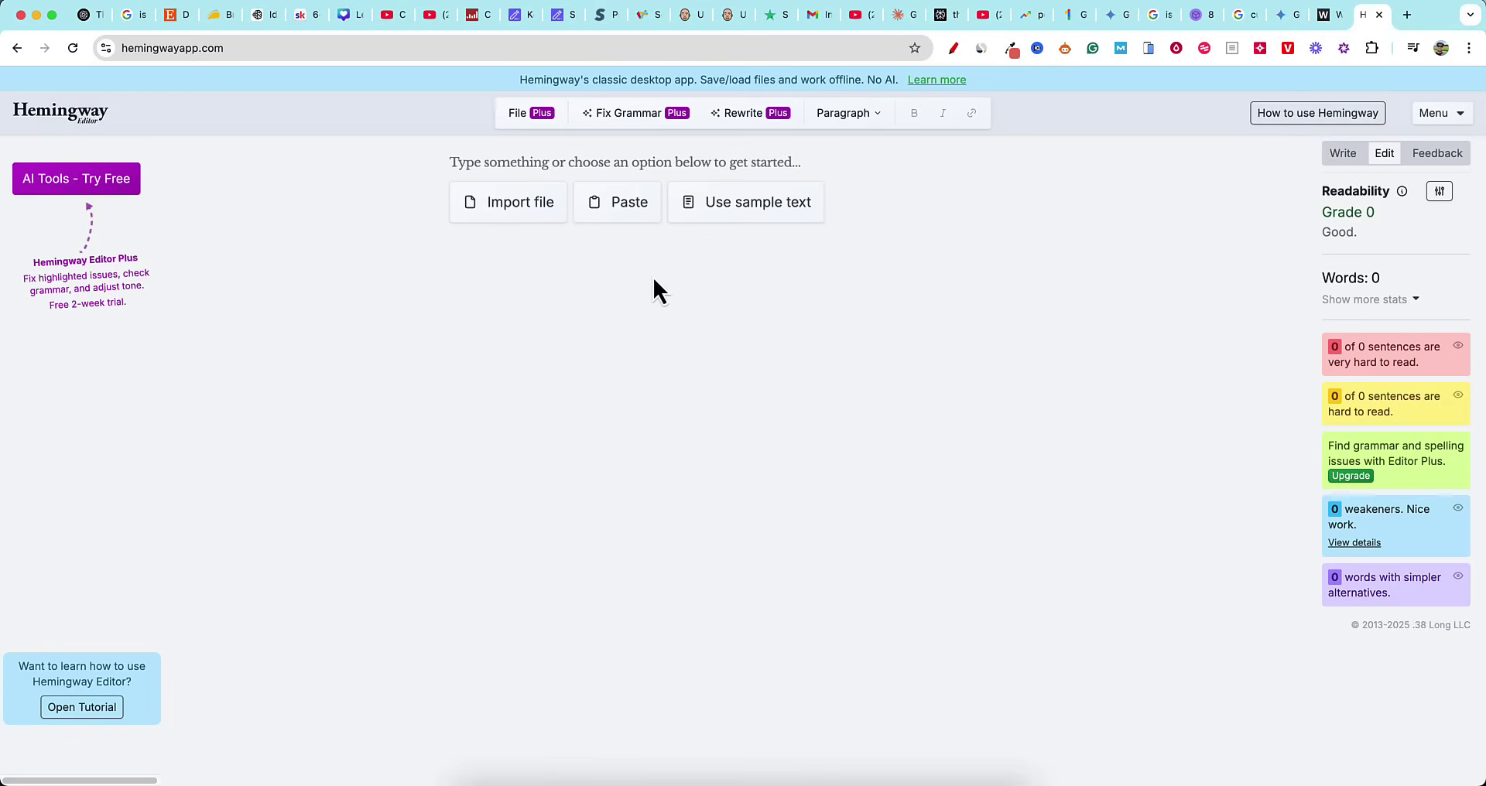
{"action": "key", "text": "super+v"}
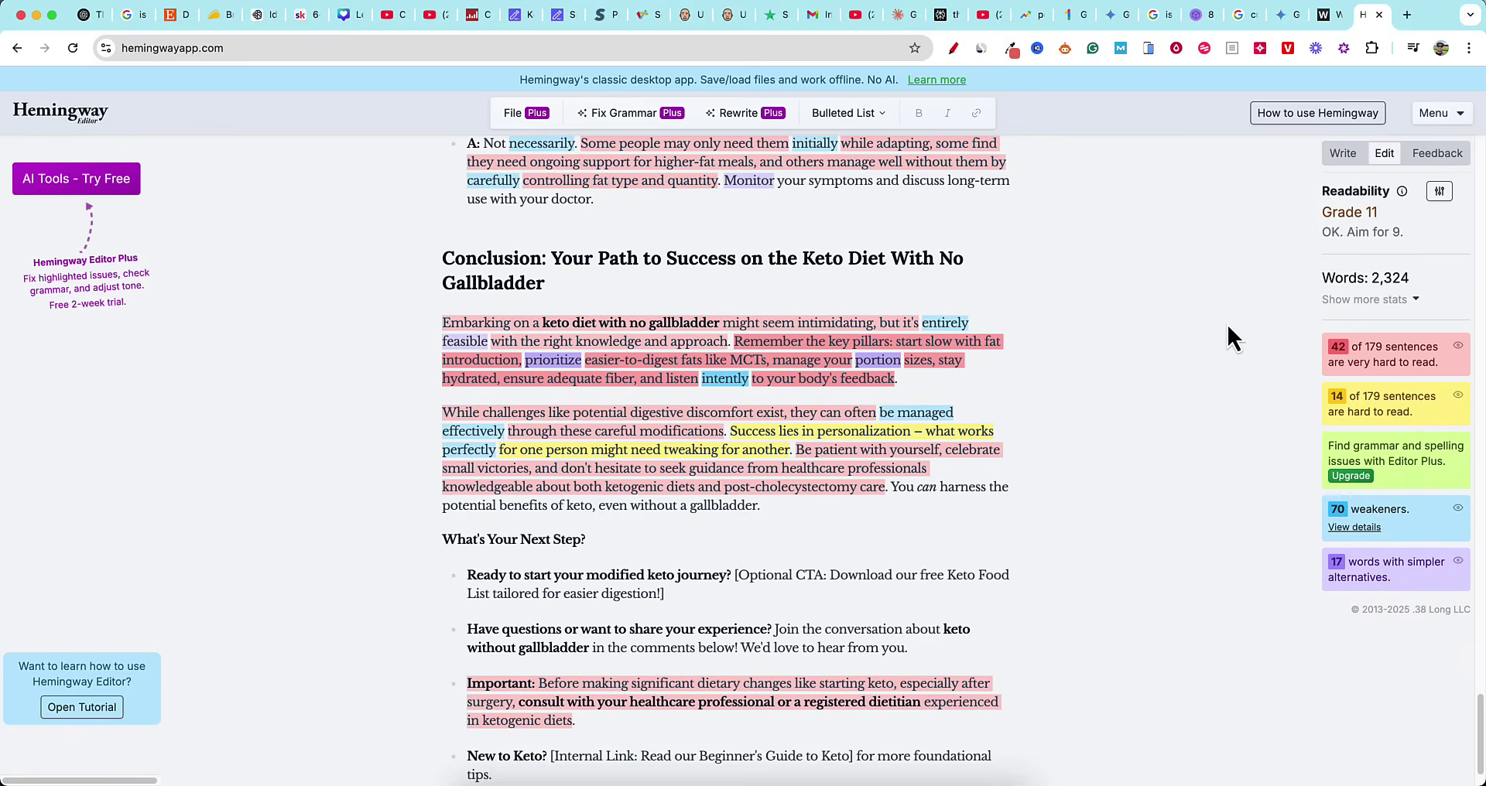
In Gemini, ask for the content to be rewritten at an 8th grade reading level.
{"action": "left_click", "coordinate": [1281, 15]}
{"action": "type", "text": "can you make this content into an 8th grade reading level"}
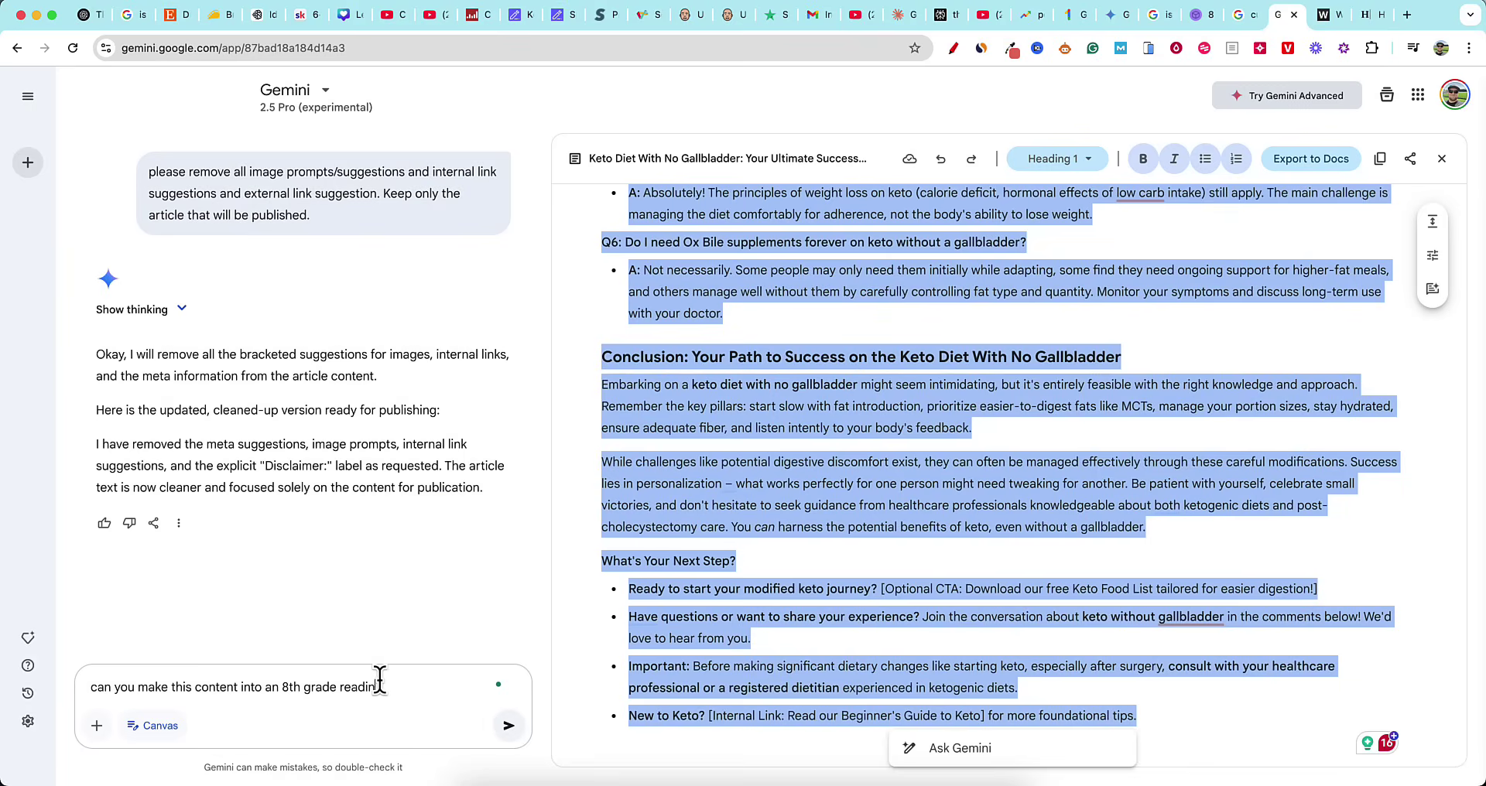
{"action": "type", "text": "?"}
{"action": "key", "text": "Return"}
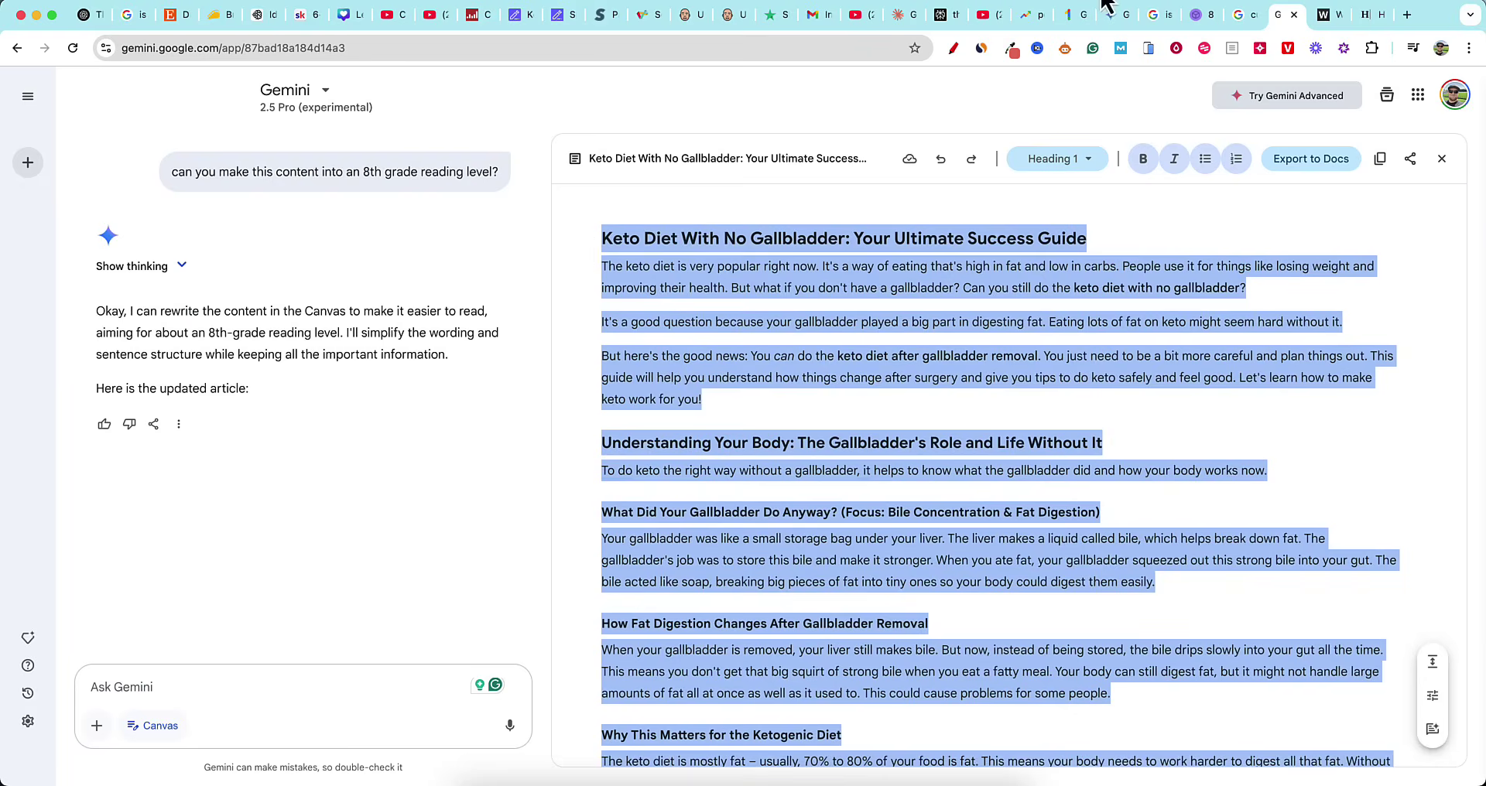
Replace the text in wordcounter.net with the simplified article and check its word count and reading level.
{"action": "left_click", "coordinate": [1324, 16]}
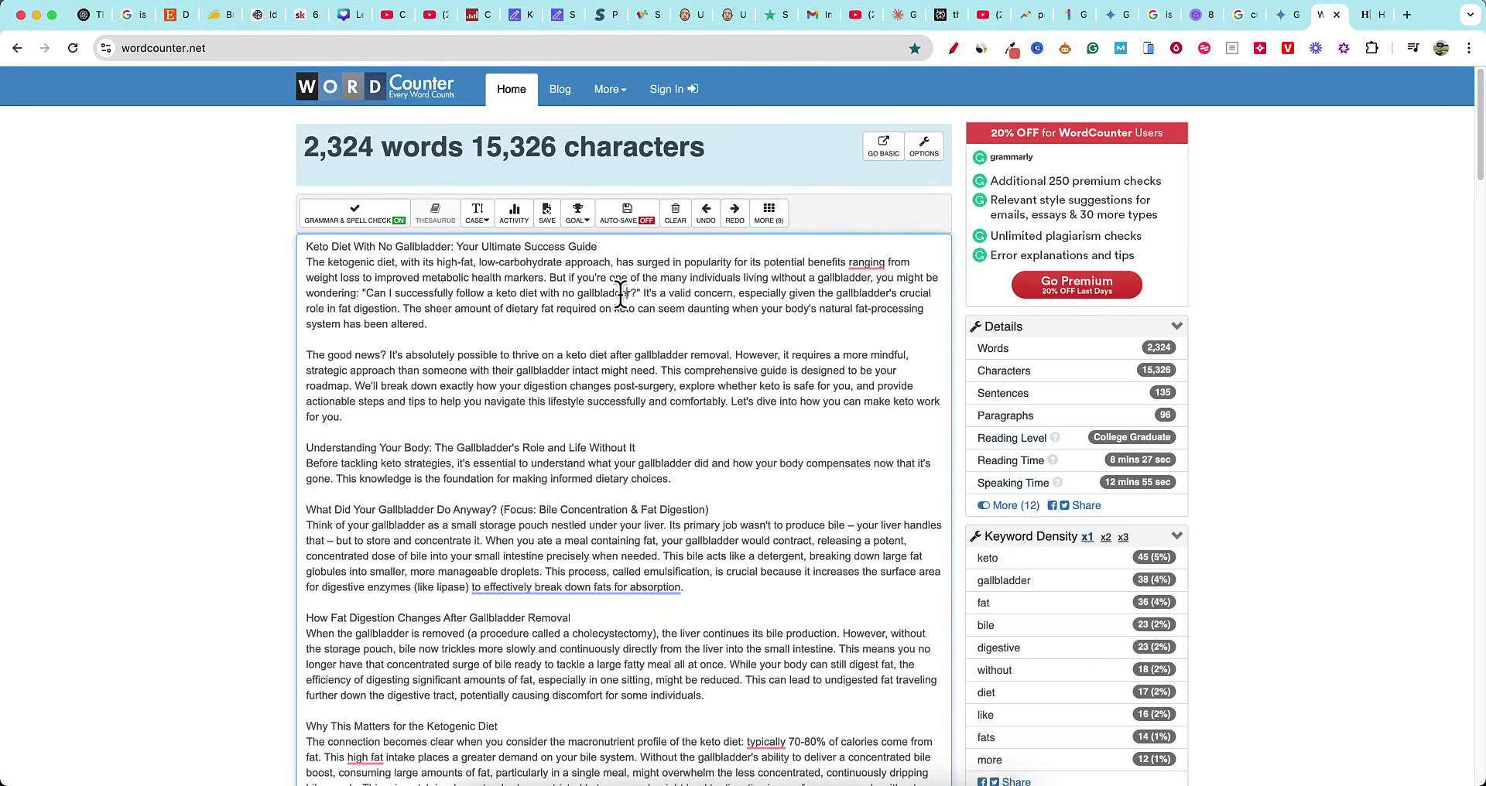
{"action": "key", "text": "cmd+a"}
{"action": "key", "text": "cmd+v"}
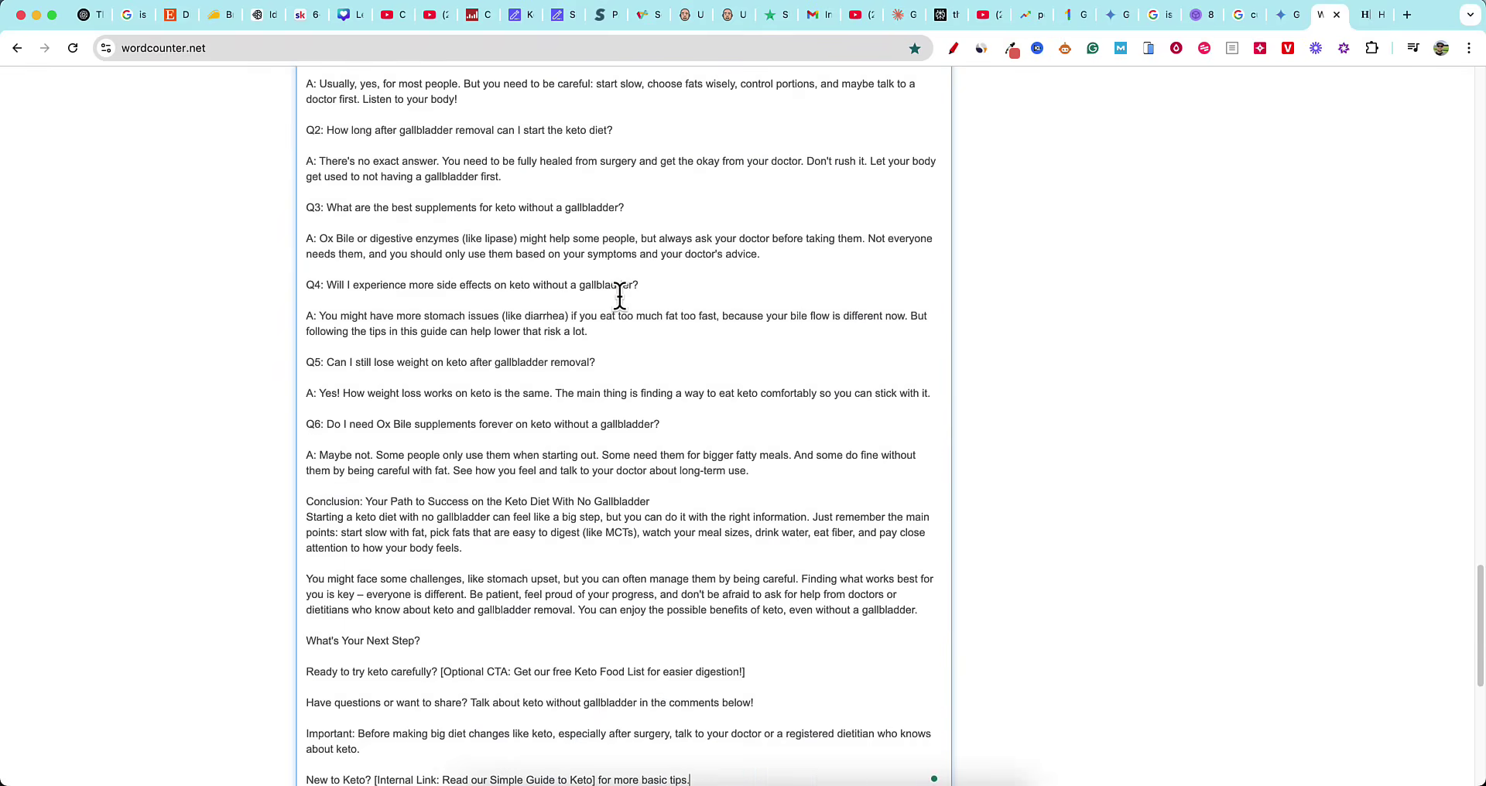
{"action": "scroll", "coordinate": [534, 235], "scroll_direction": "up", "scroll_amount": 10}
{"action": "scroll", "coordinate": [534, 235], "scroll_direction": "up", "scroll_amount": 15}
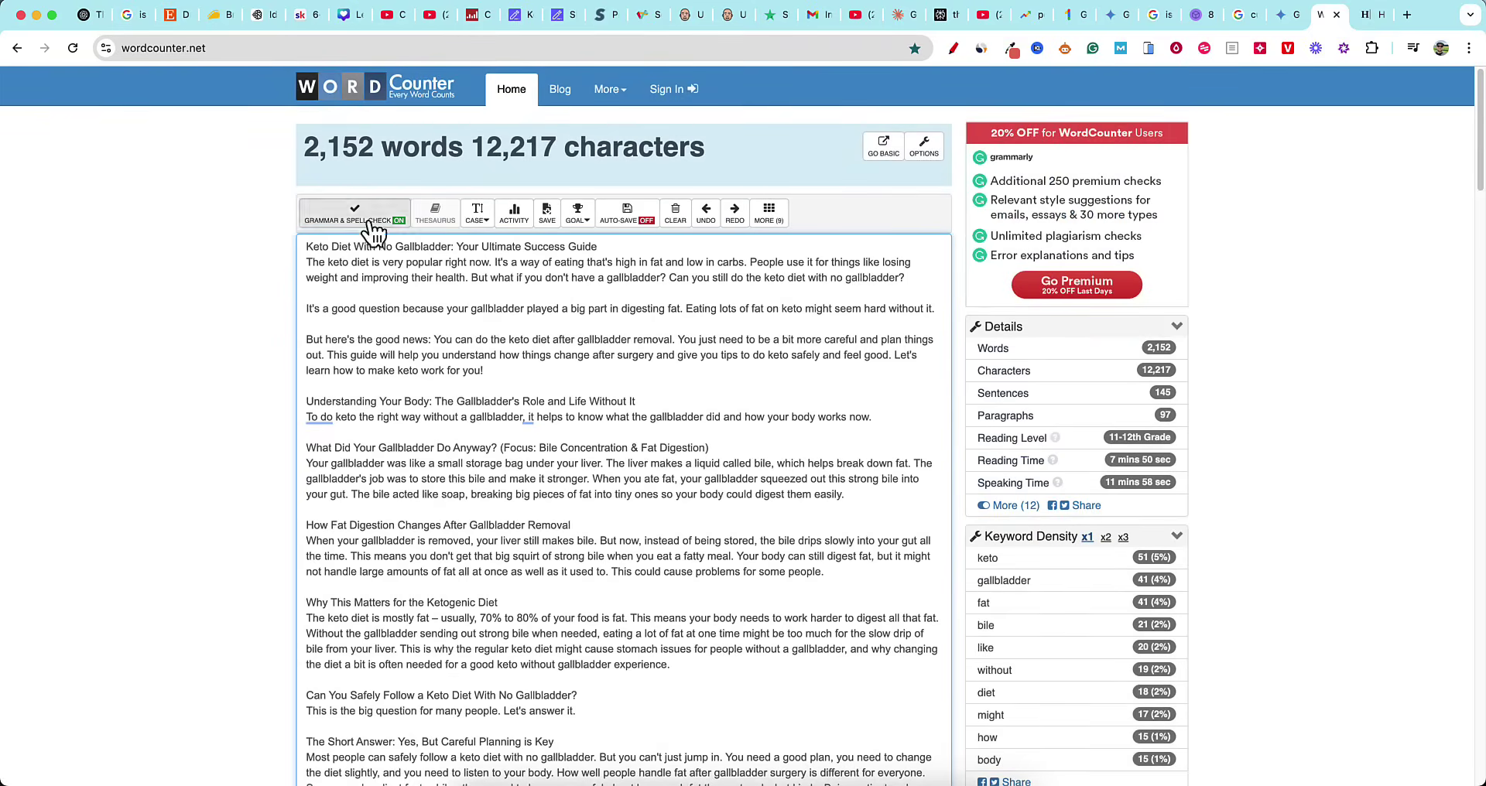
Replace the article in the Hemingway Editor with the simplified version.
{"action": "left_click", "coordinate": [1371, 14]}
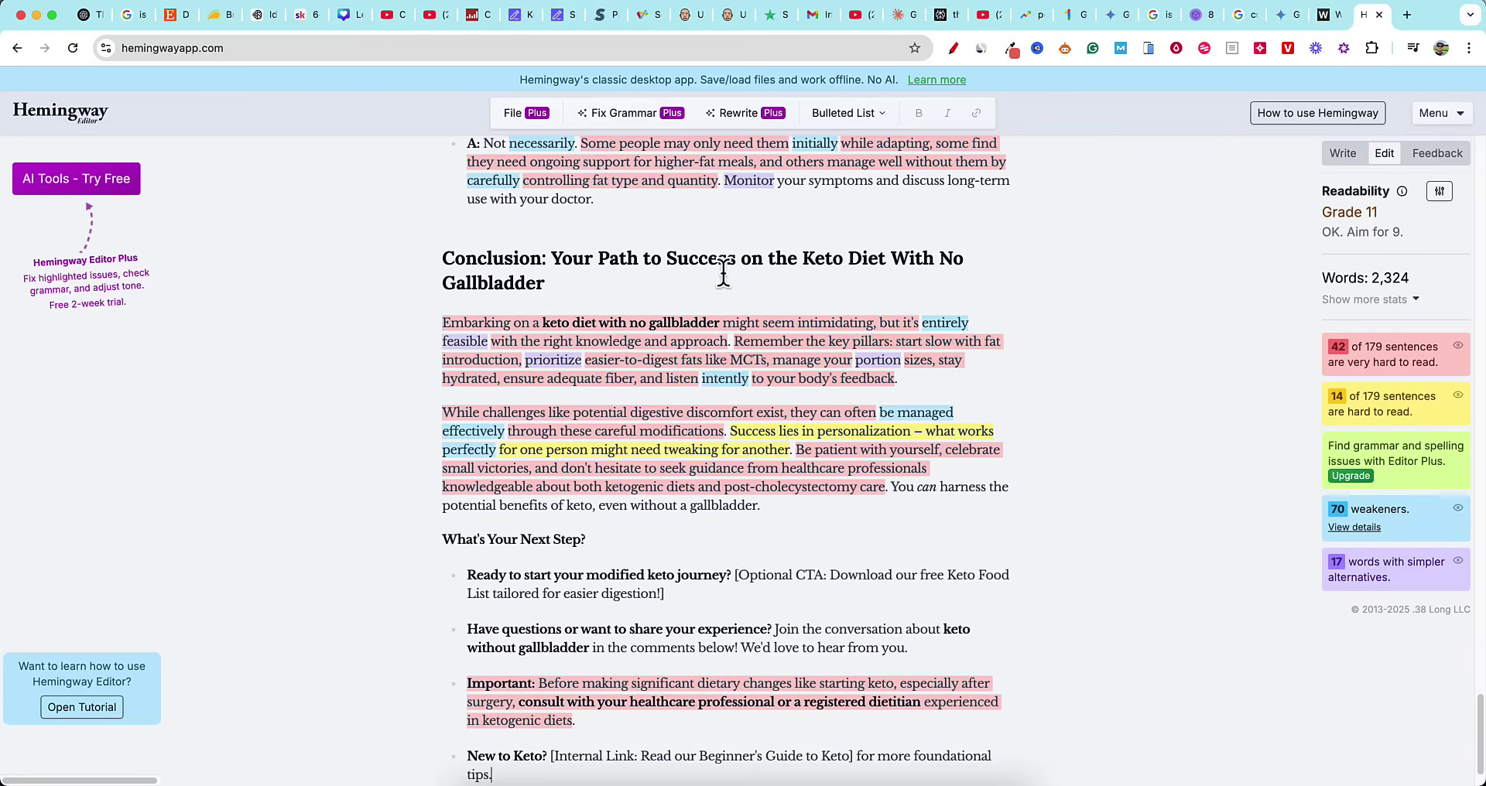
{"action": "left_click", "coordinate": [721, 341]}
{"action": "key", "text": "ctrl+a"}
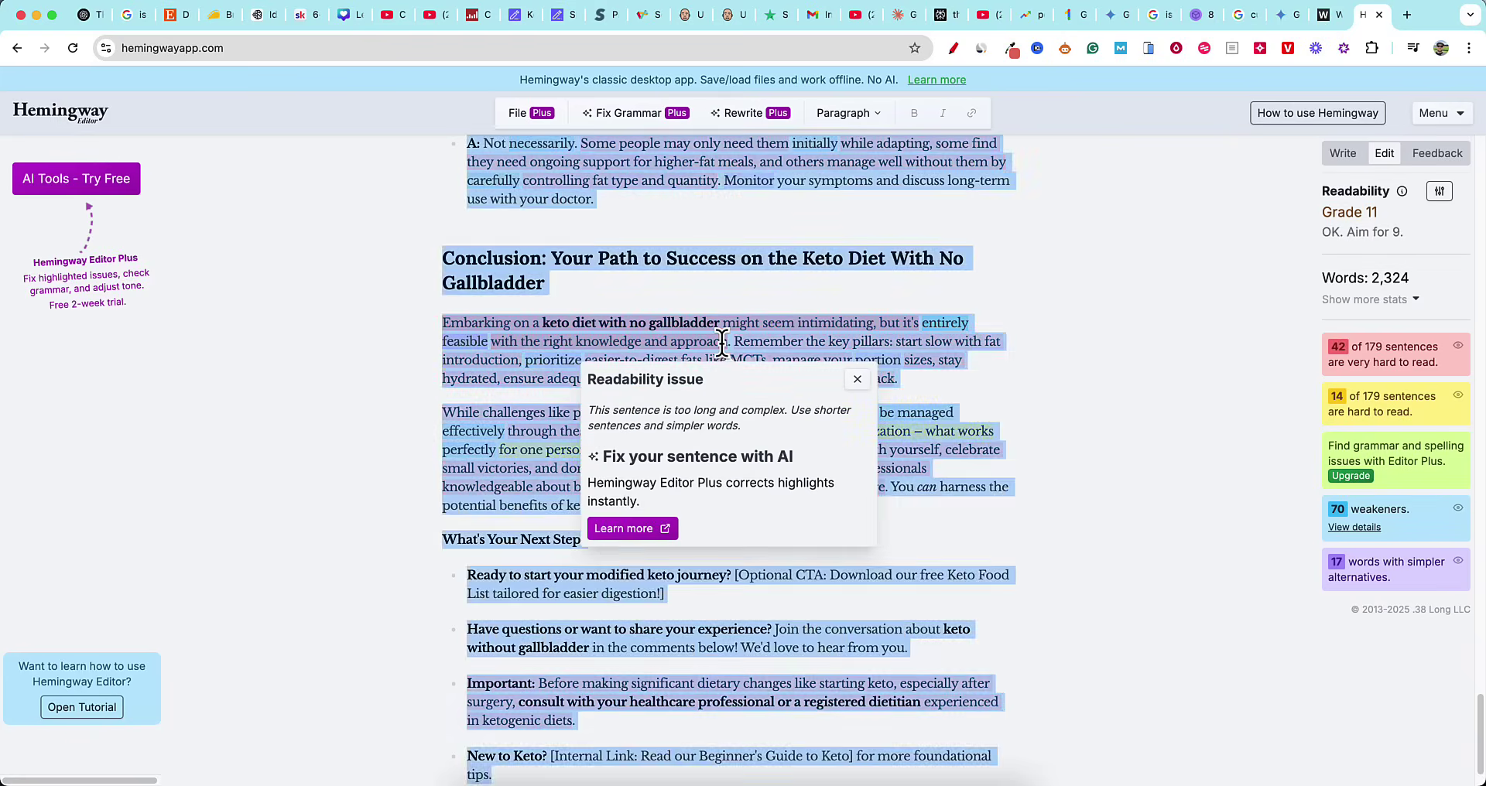
{"action": "key", "text": "BackSpace"}
{"action": "key", "text": "ctrl+v"}
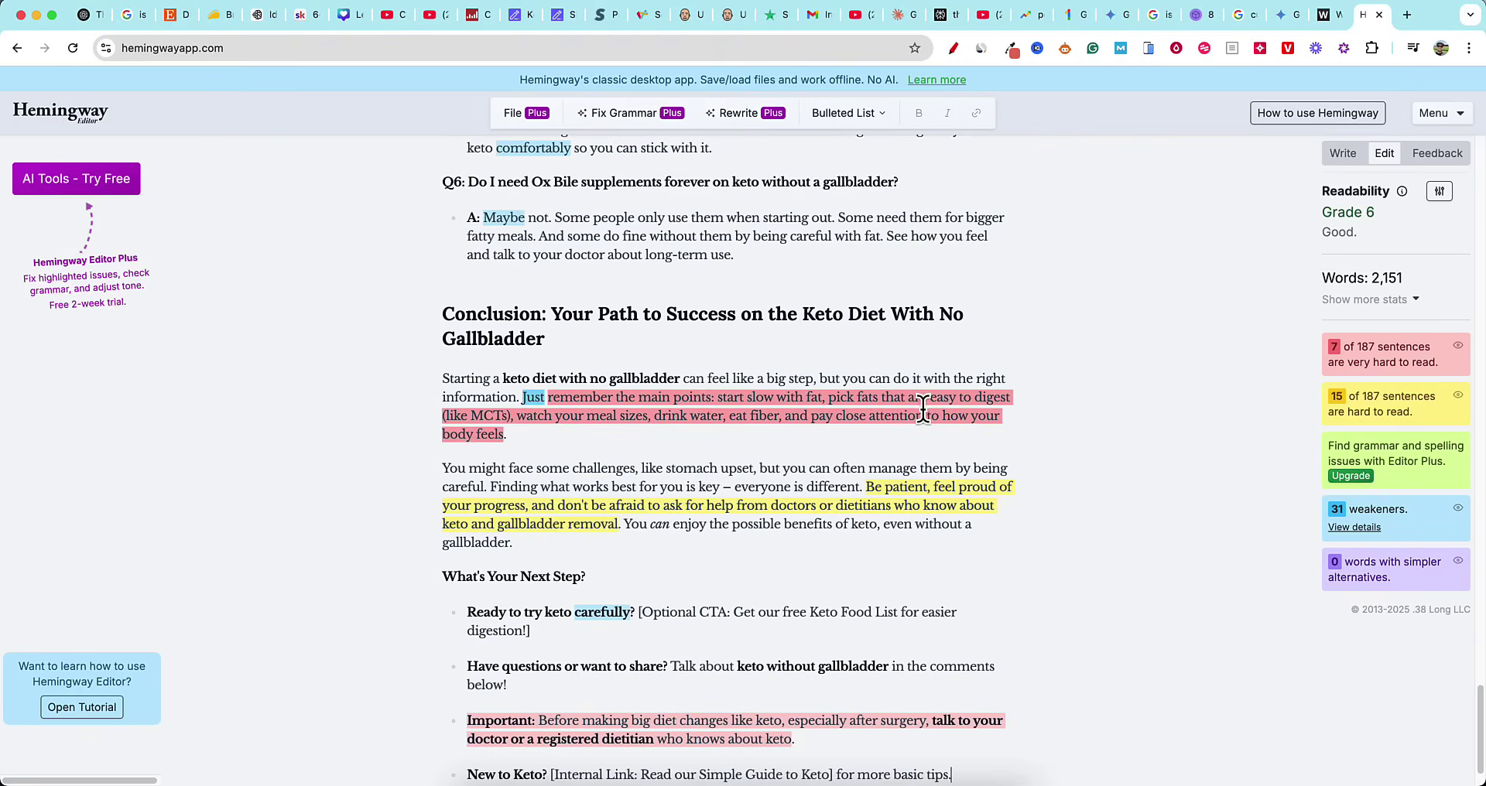
Review the simplified article's readability grade and highlighted sentences throughout the Hemingway Editor.
{"action": "scroll", "coordinate": [952, 418], "scroll_direction": "up", "scroll_amount": 10}
{"action": "scroll", "coordinate": [991, 410], "scroll_direction": "up", "scroll_amount": 20}
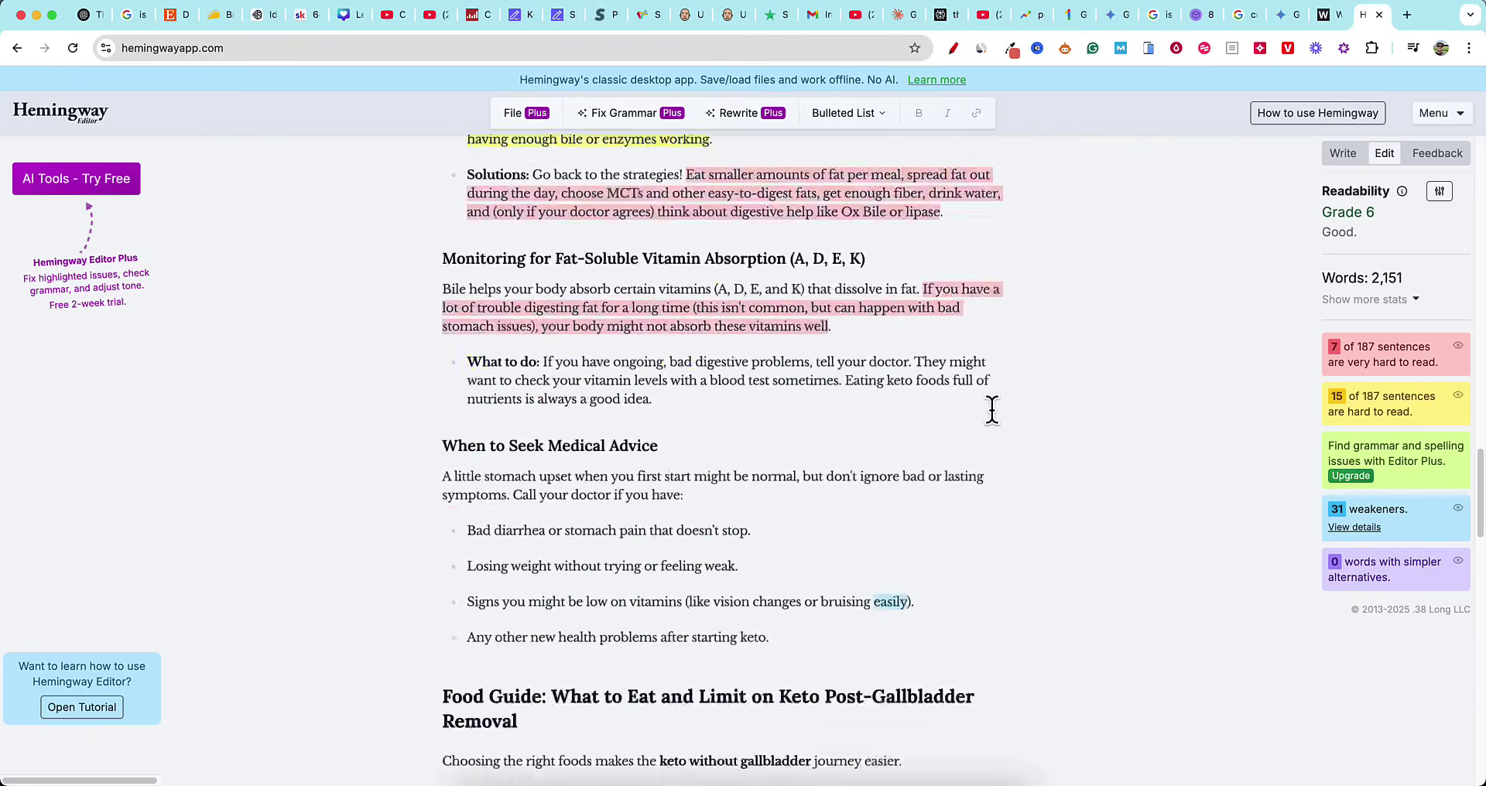
{"action": "scroll", "coordinate": [1059, 378], "scroll_direction": "up", "scroll_amount": 20}
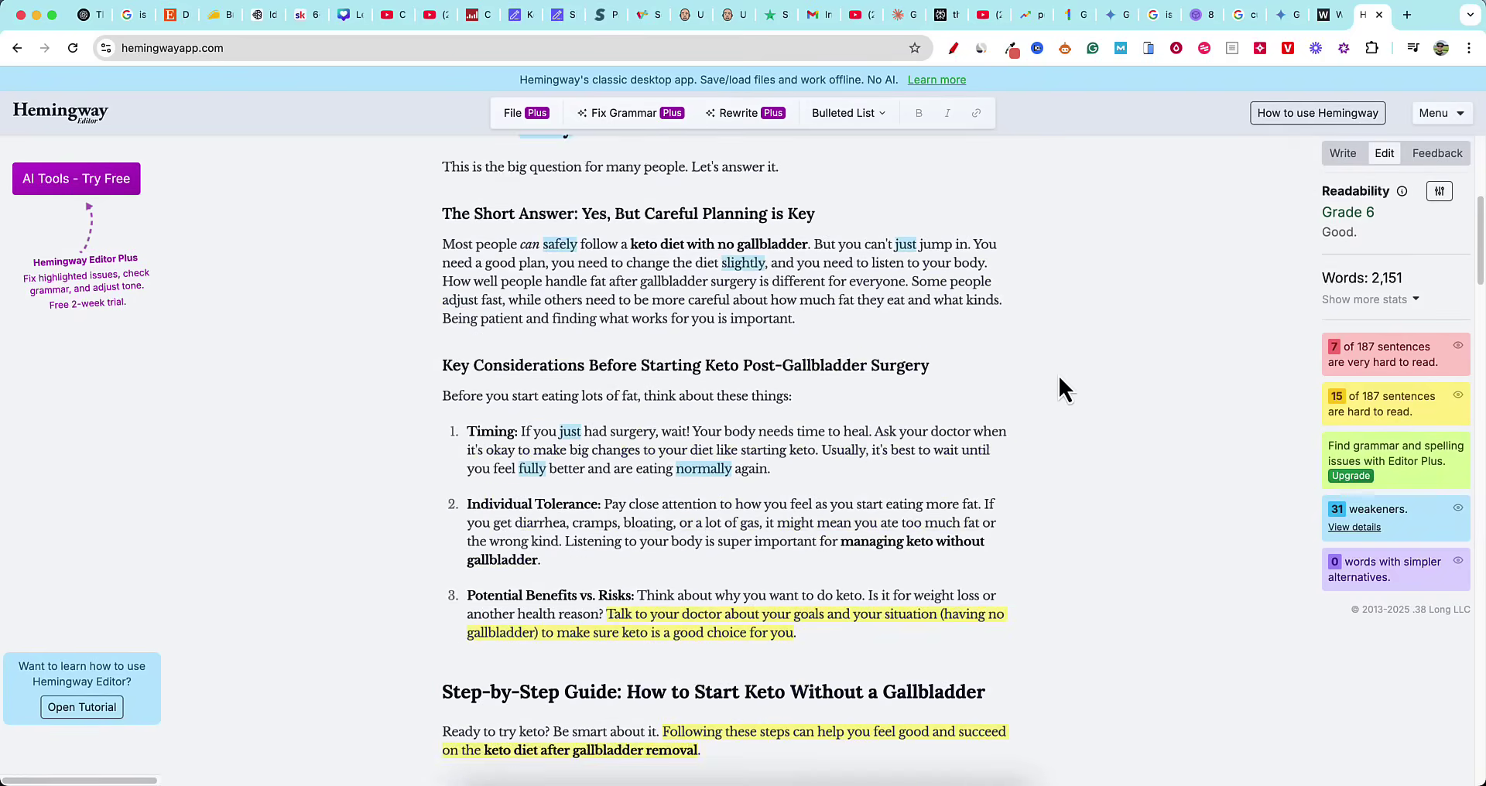
{"action": "scroll", "coordinate": [1057, 374], "scroll_direction": "up", "scroll_amount": 5}
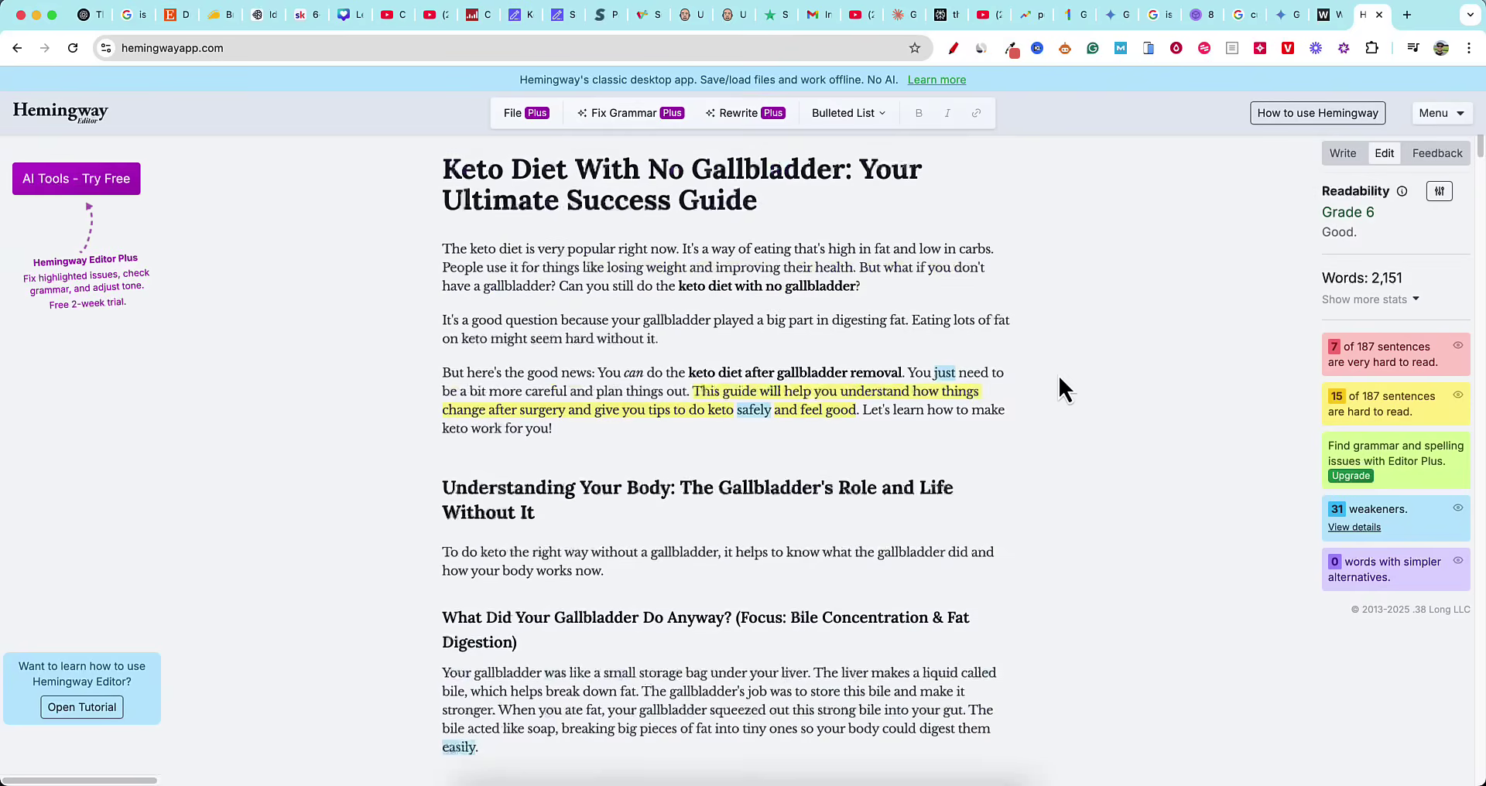
{"action": "left_click", "coordinate": [892, 286]}
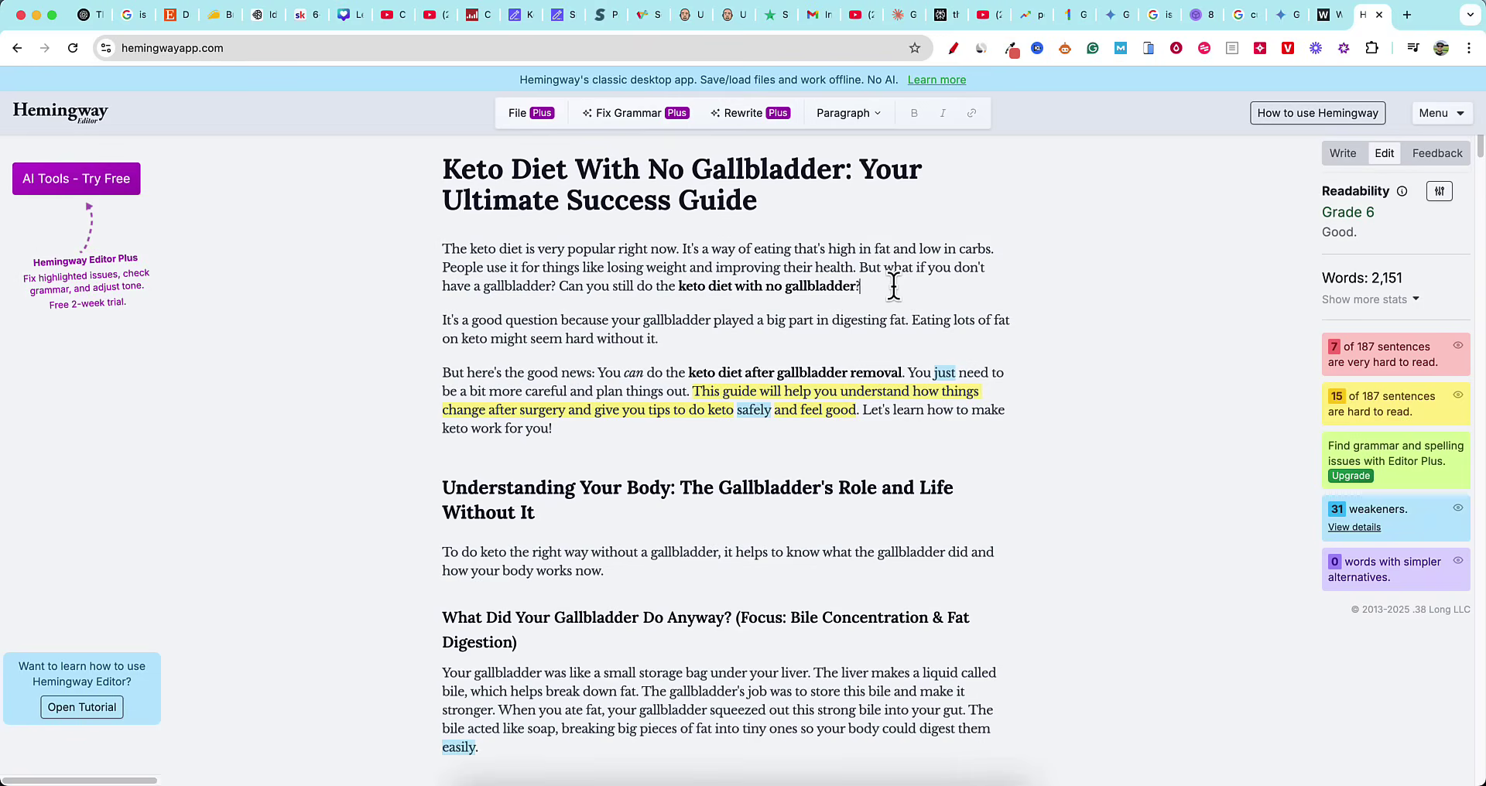
{"action": "scroll", "coordinate": [850, 554], "scroll_direction": "down", "scroll_amount": 10}
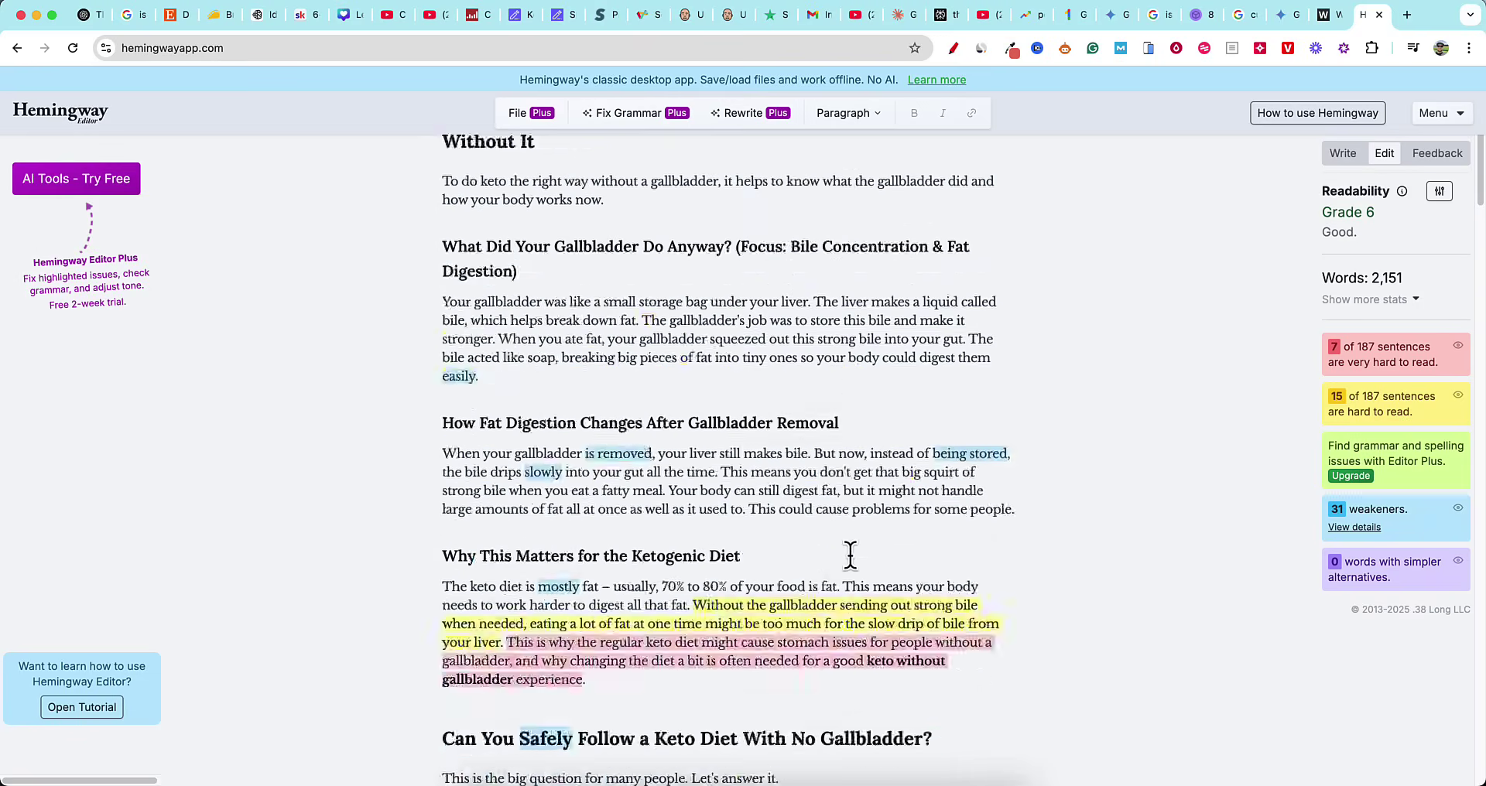
{"action": "scroll", "coordinate": [850, 554], "scroll_direction": "down", "scroll_amount": 15}
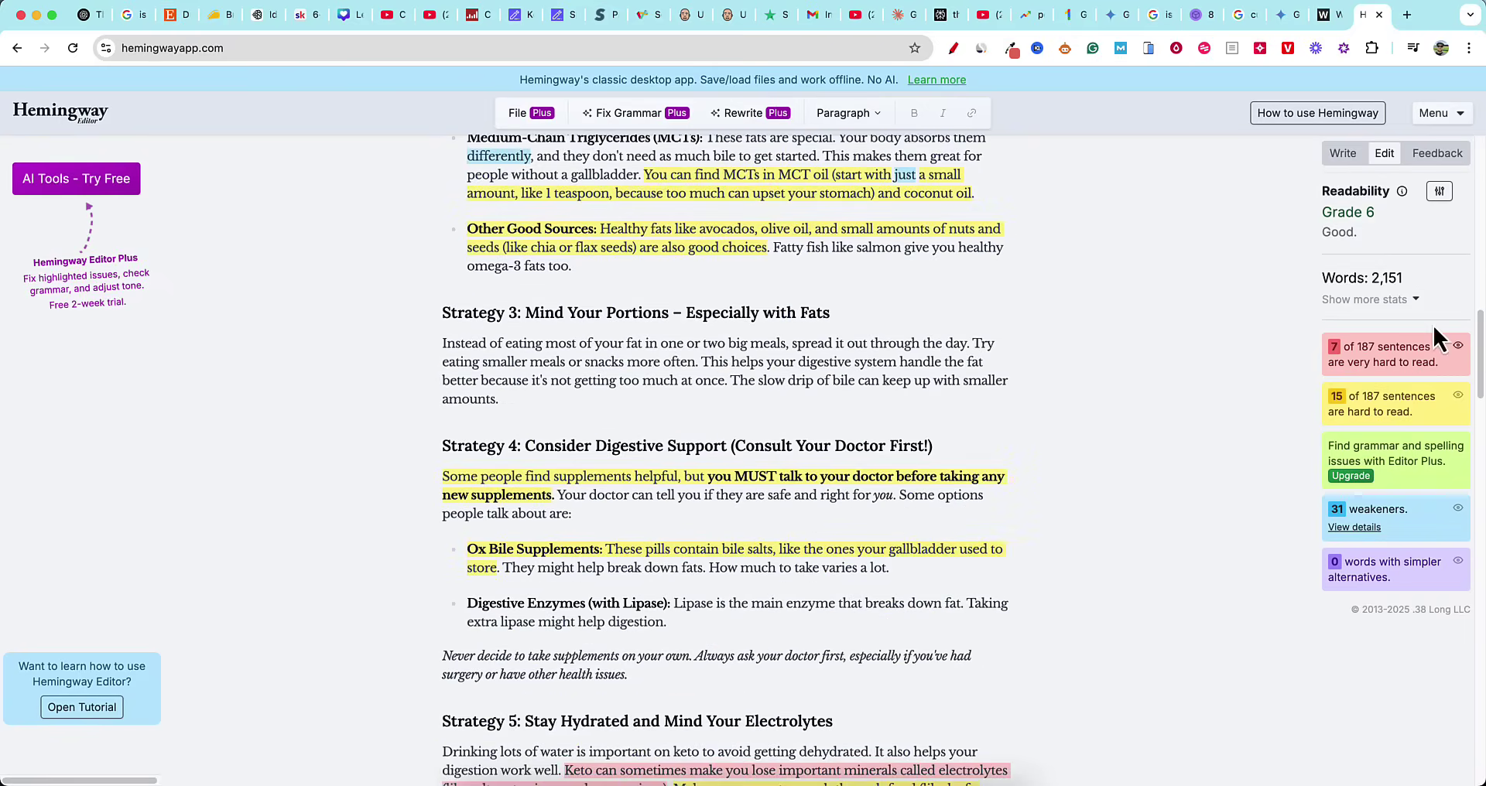
{"action": "scroll", "coordinate": [859, 334], "scroll_direction": "down", "scroll_amount": 10}
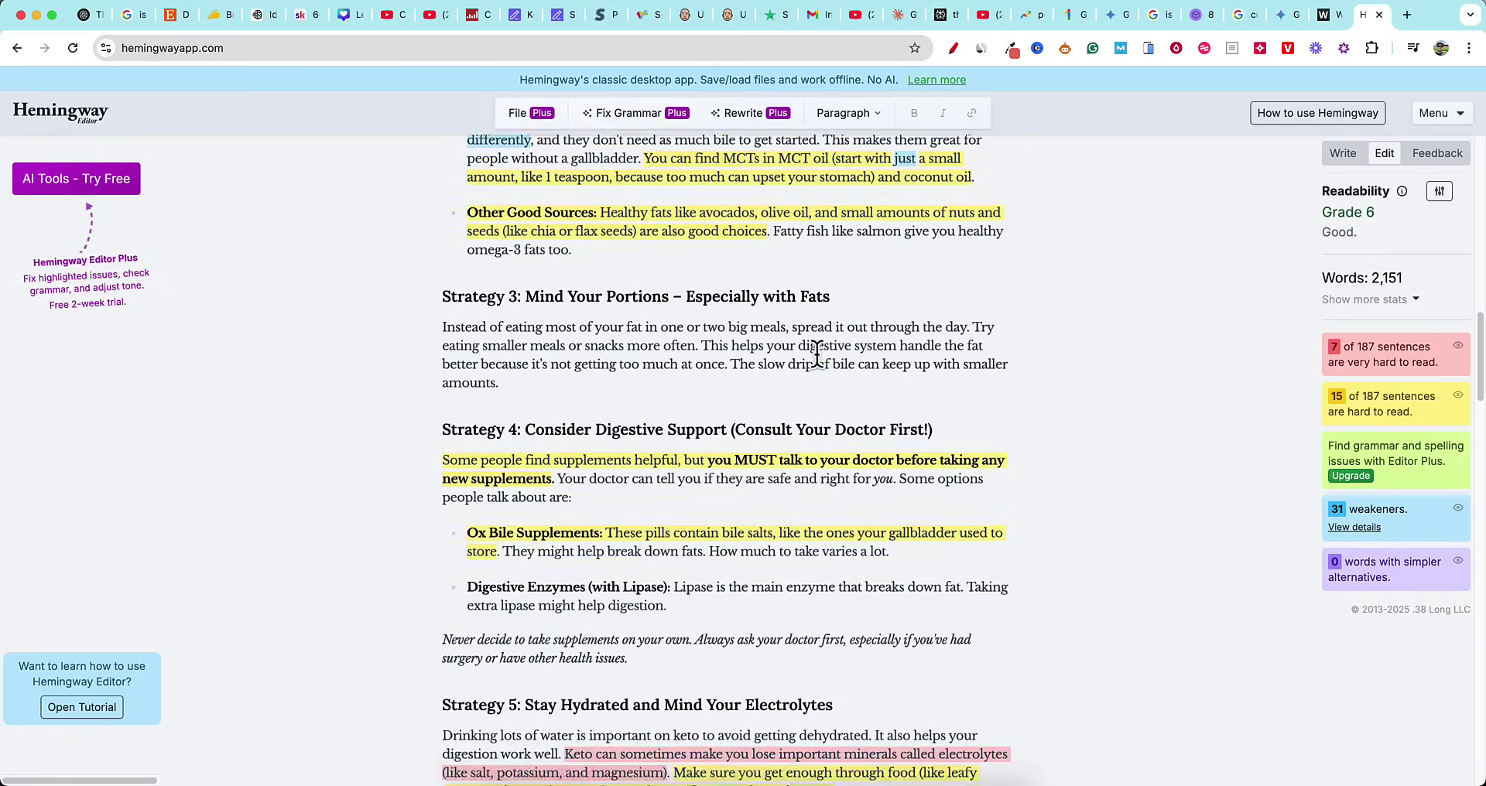
{"action": "scroll", "coordinate": [817, 360], "scroll_direction": "down", "scroll_amount": 15}
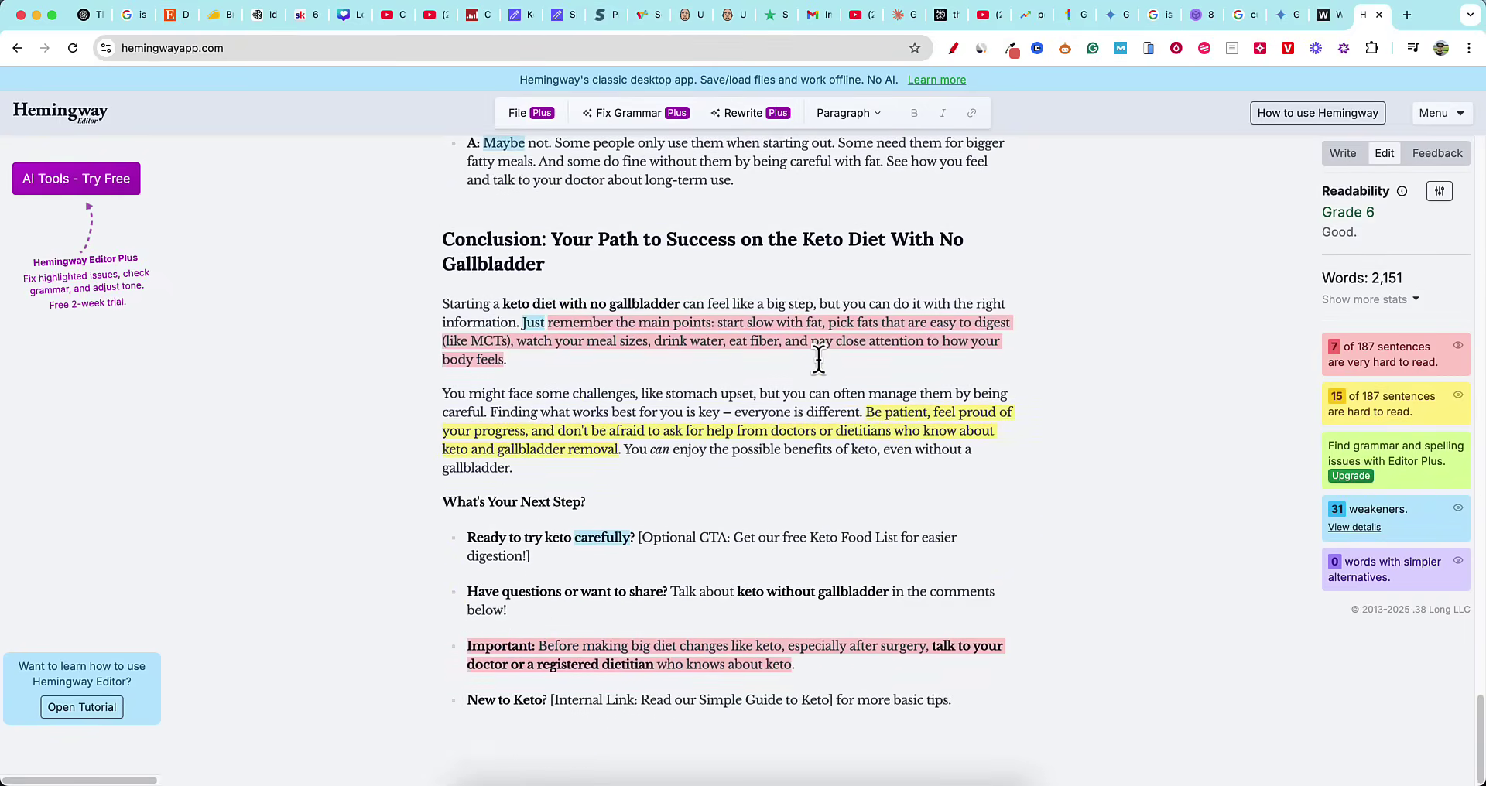
{"action": "scroll", "coordinate": [818, 359], "scroll_direction": "up", "scroll_amount": 20}
{"action": "scroll", "coordinate": [818, 358], "scroll_direction": "up", "scroll_amount": 20}
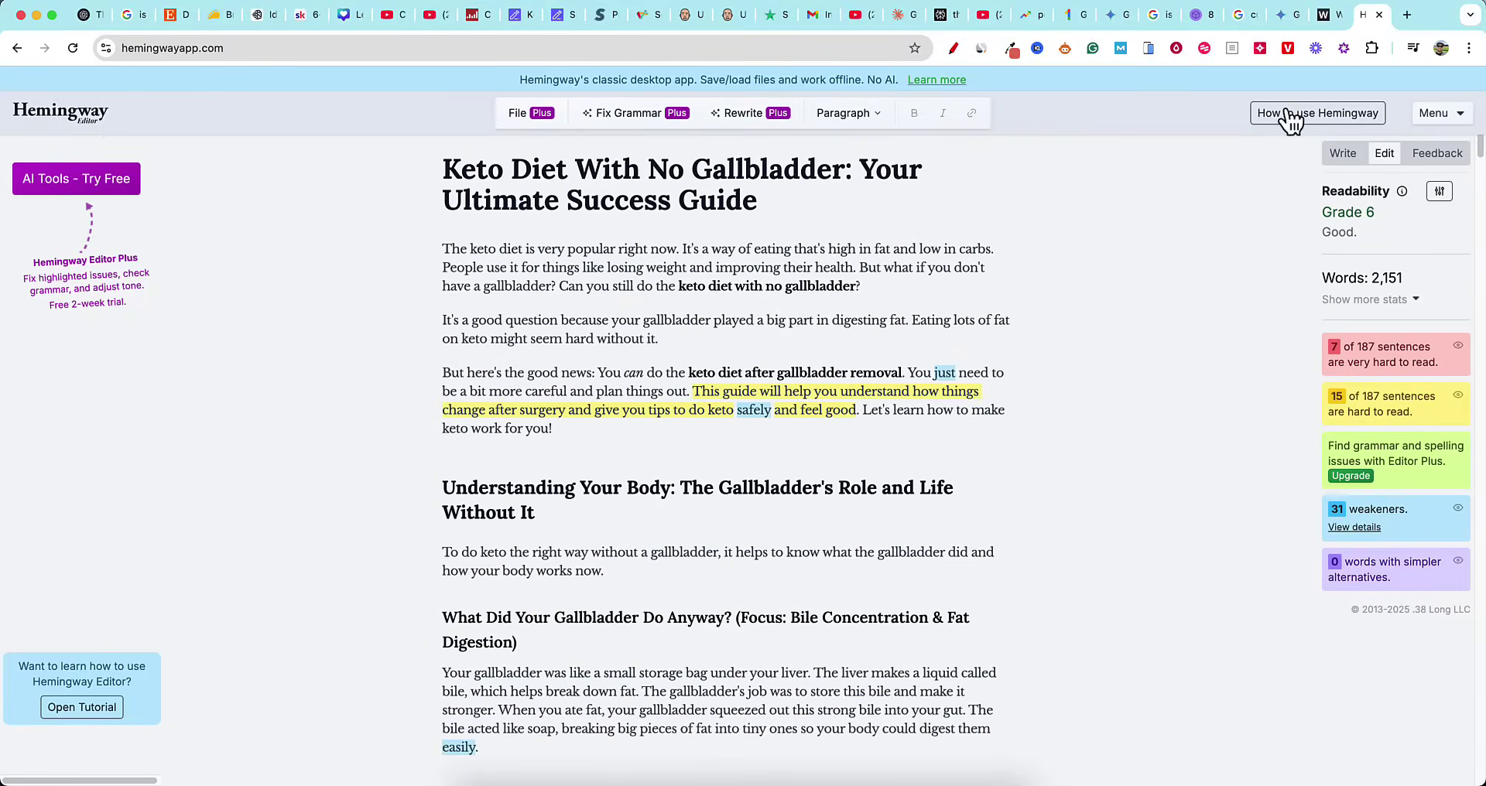
Return to Gemini and ask it to create 3 images for this blog post.
{"action": "left_click", "coordinate": [1281, 12]}
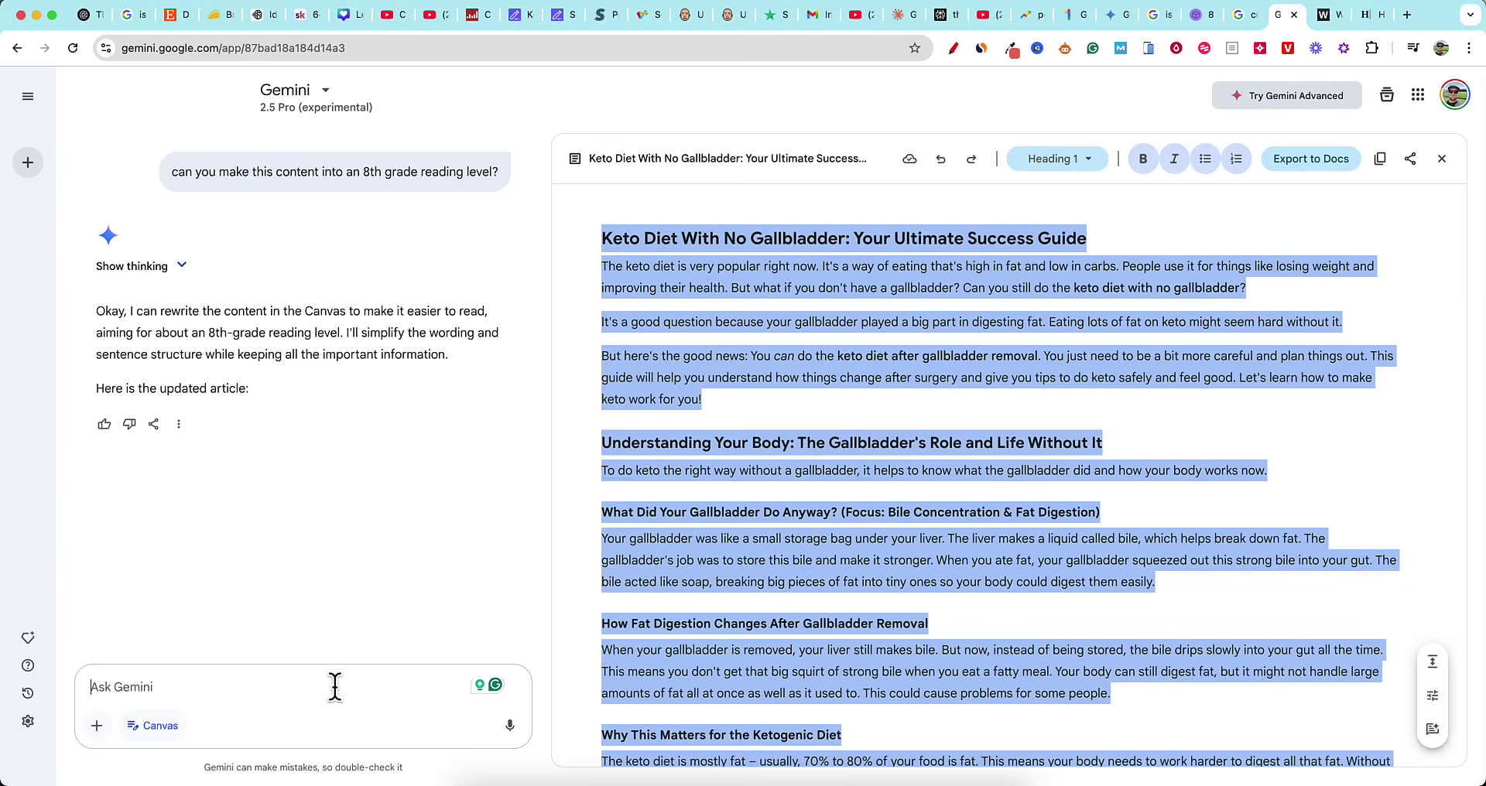
{"action": "type", "text": "can you "}
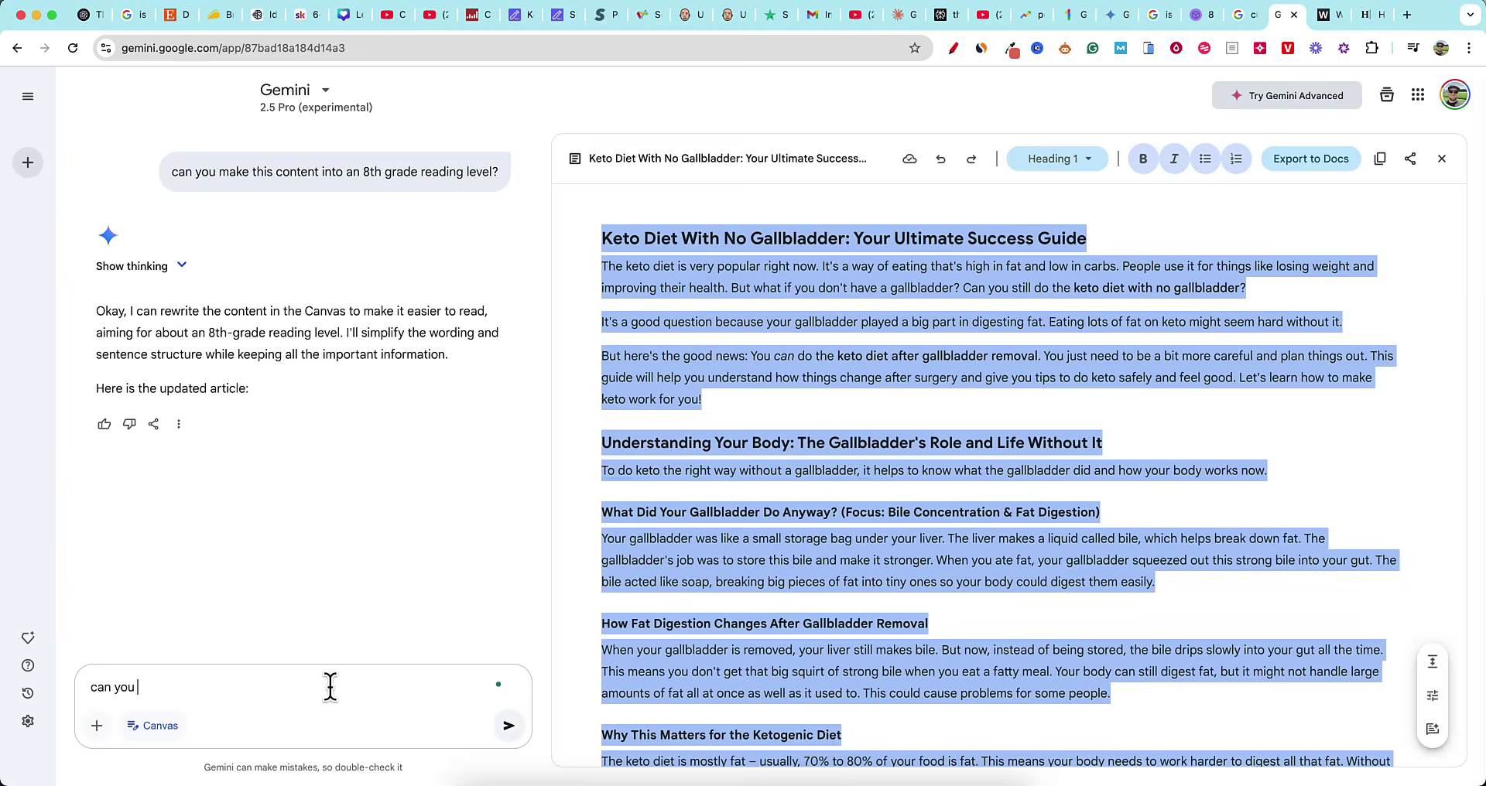
{"action": "type", "text": "create 3 images for this blo"}
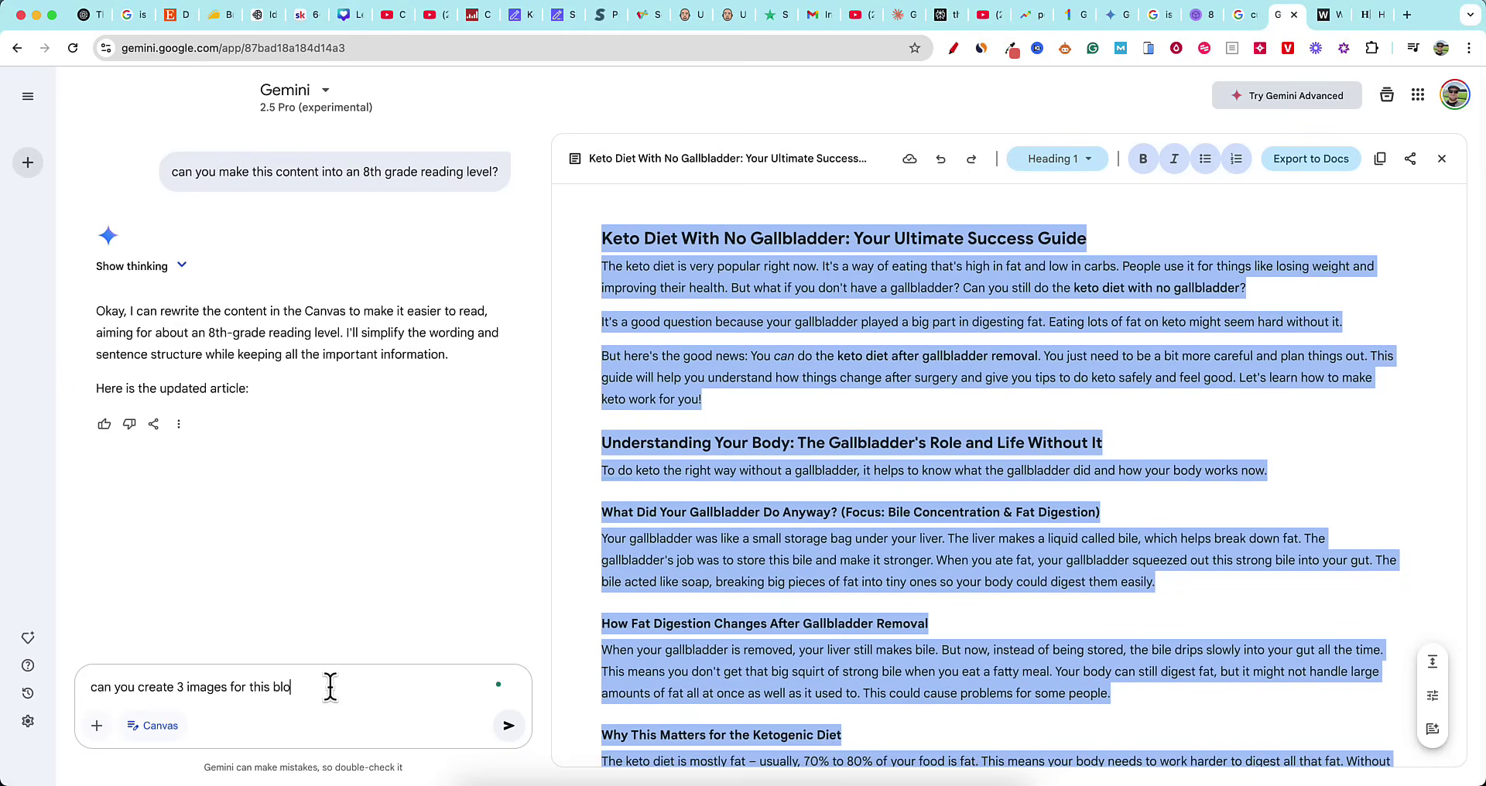
{"action": "type", "text": "g post?"}
{"action": "key", "text": "Return"}
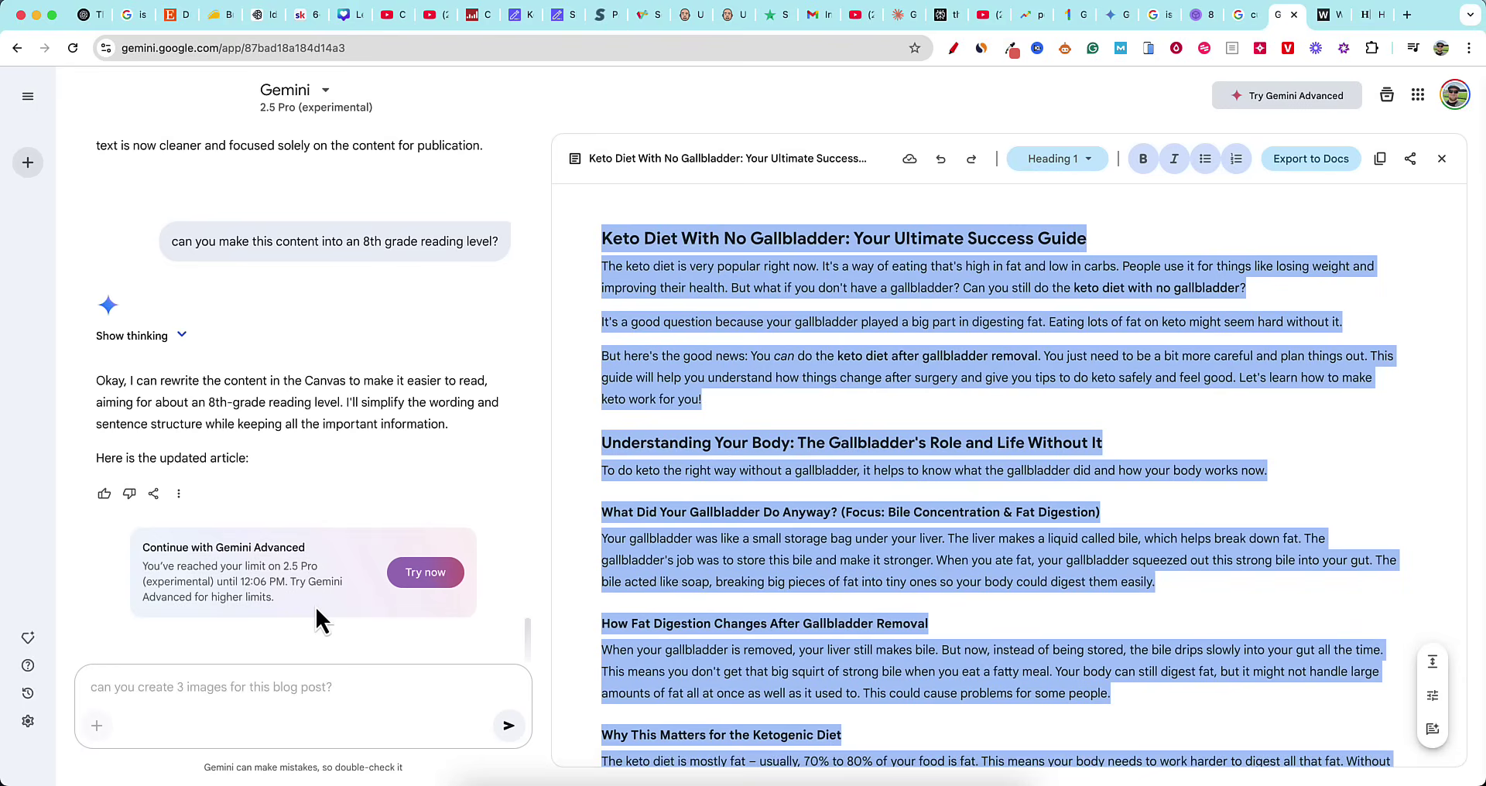
{"action": "left_click", "coordinate": [1142, 4]}
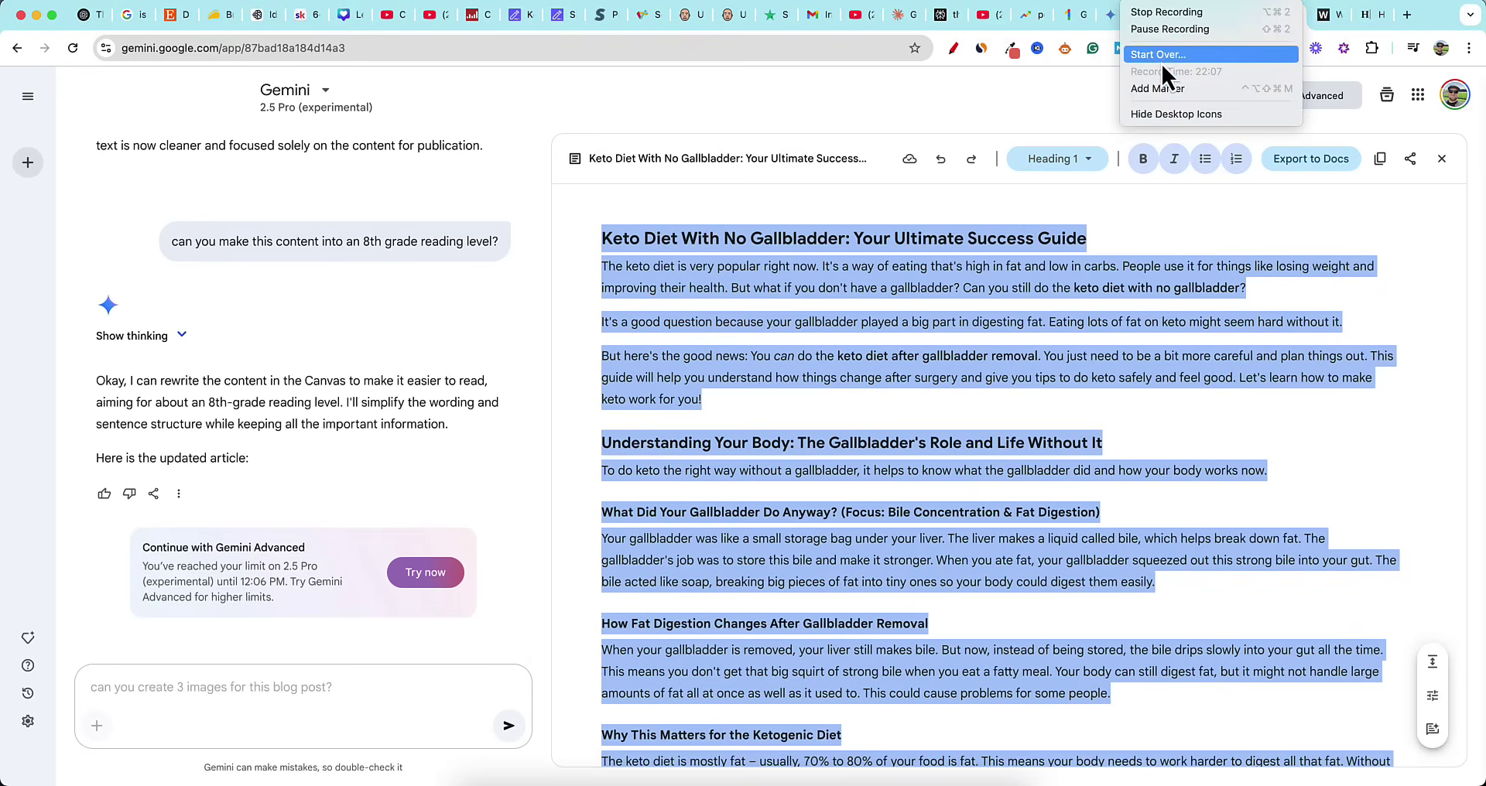